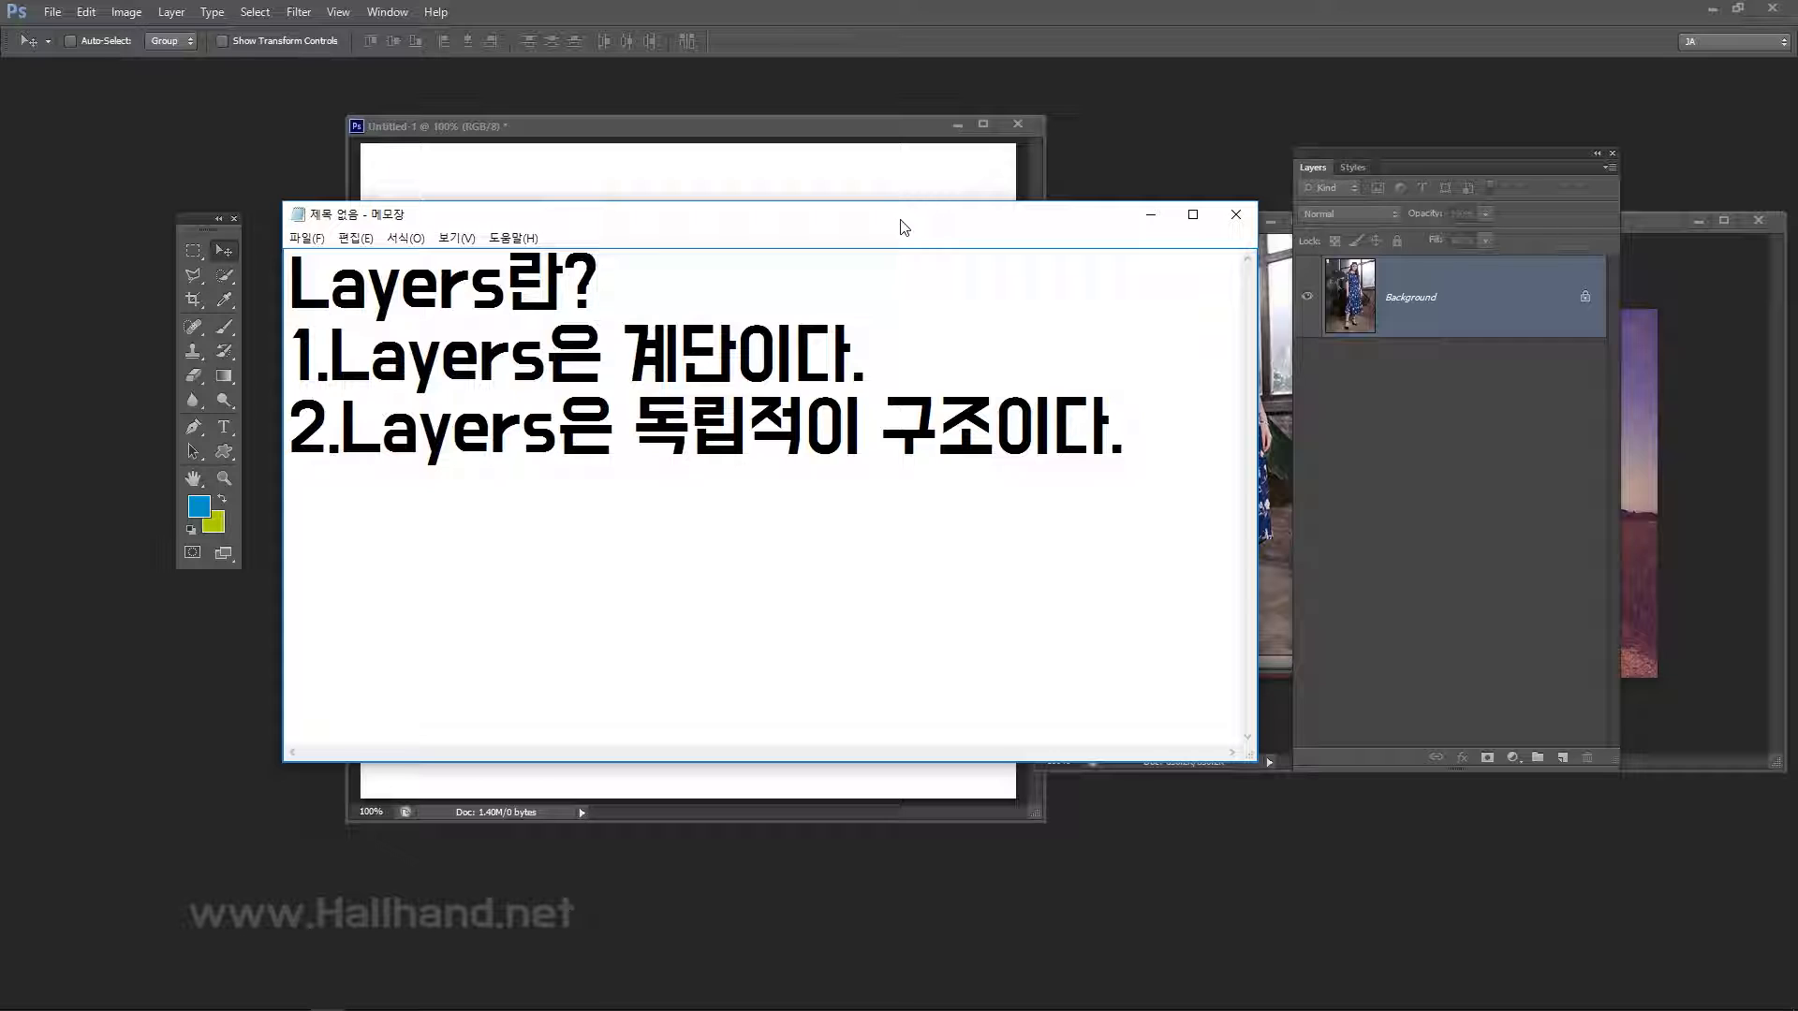
Switch from Notepad to Photoshop's Untitled-1 document, enlarge its window slightly and move the Layers panel closer to it.
left_click_drag(904, 227, 924, 219)
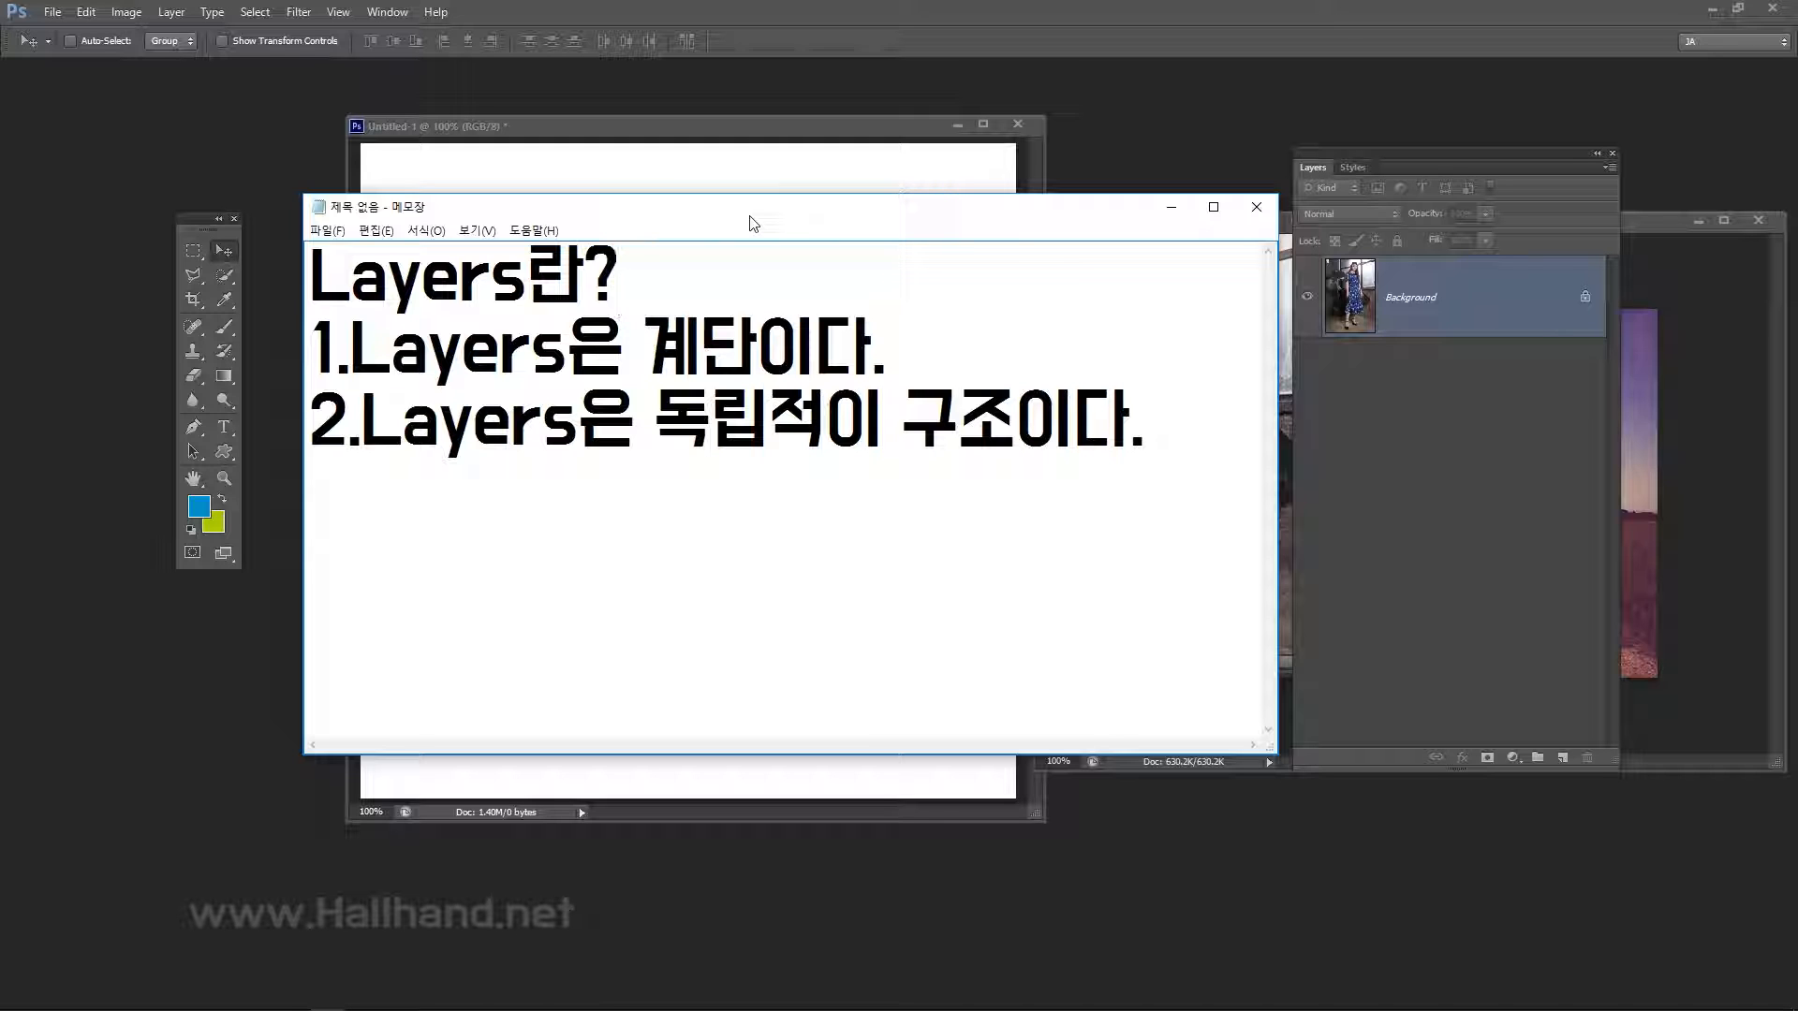
left_click(837, 123)
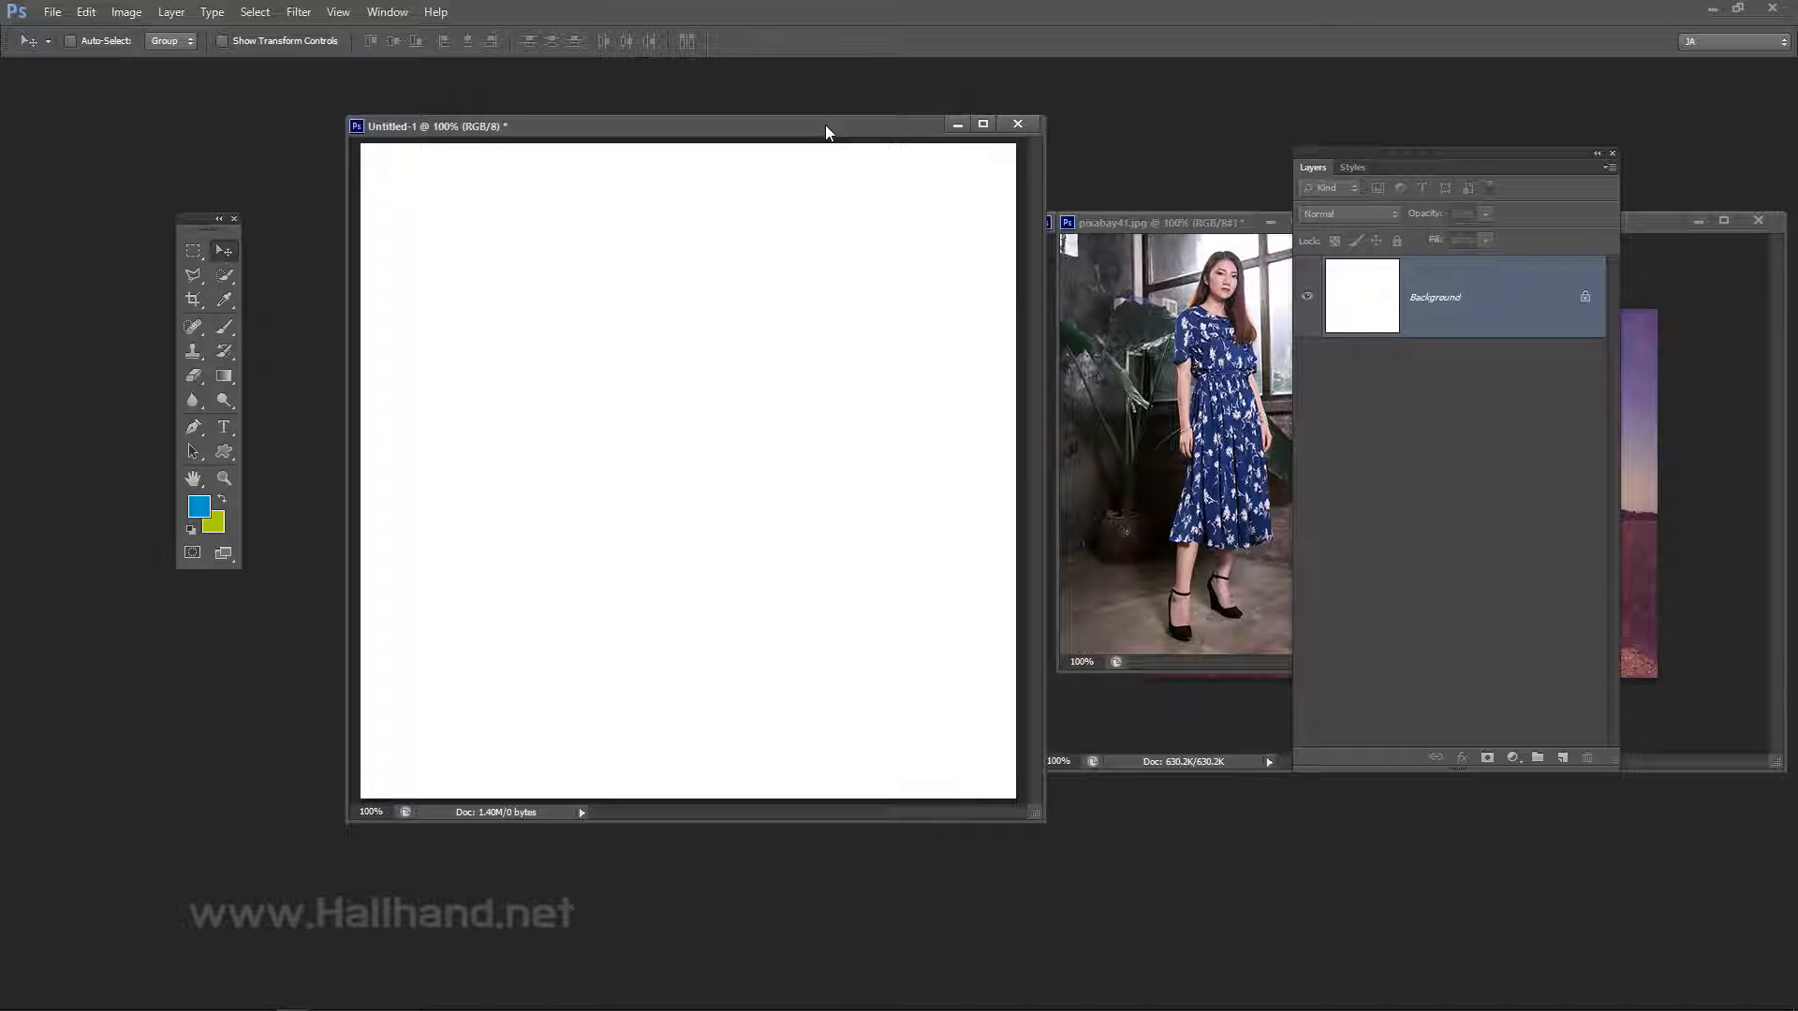
mouse_move(824, 126)
left_mouse_down()
mouse_move(879, 132)
mouse_move(839, 129)
left_mouse_up()
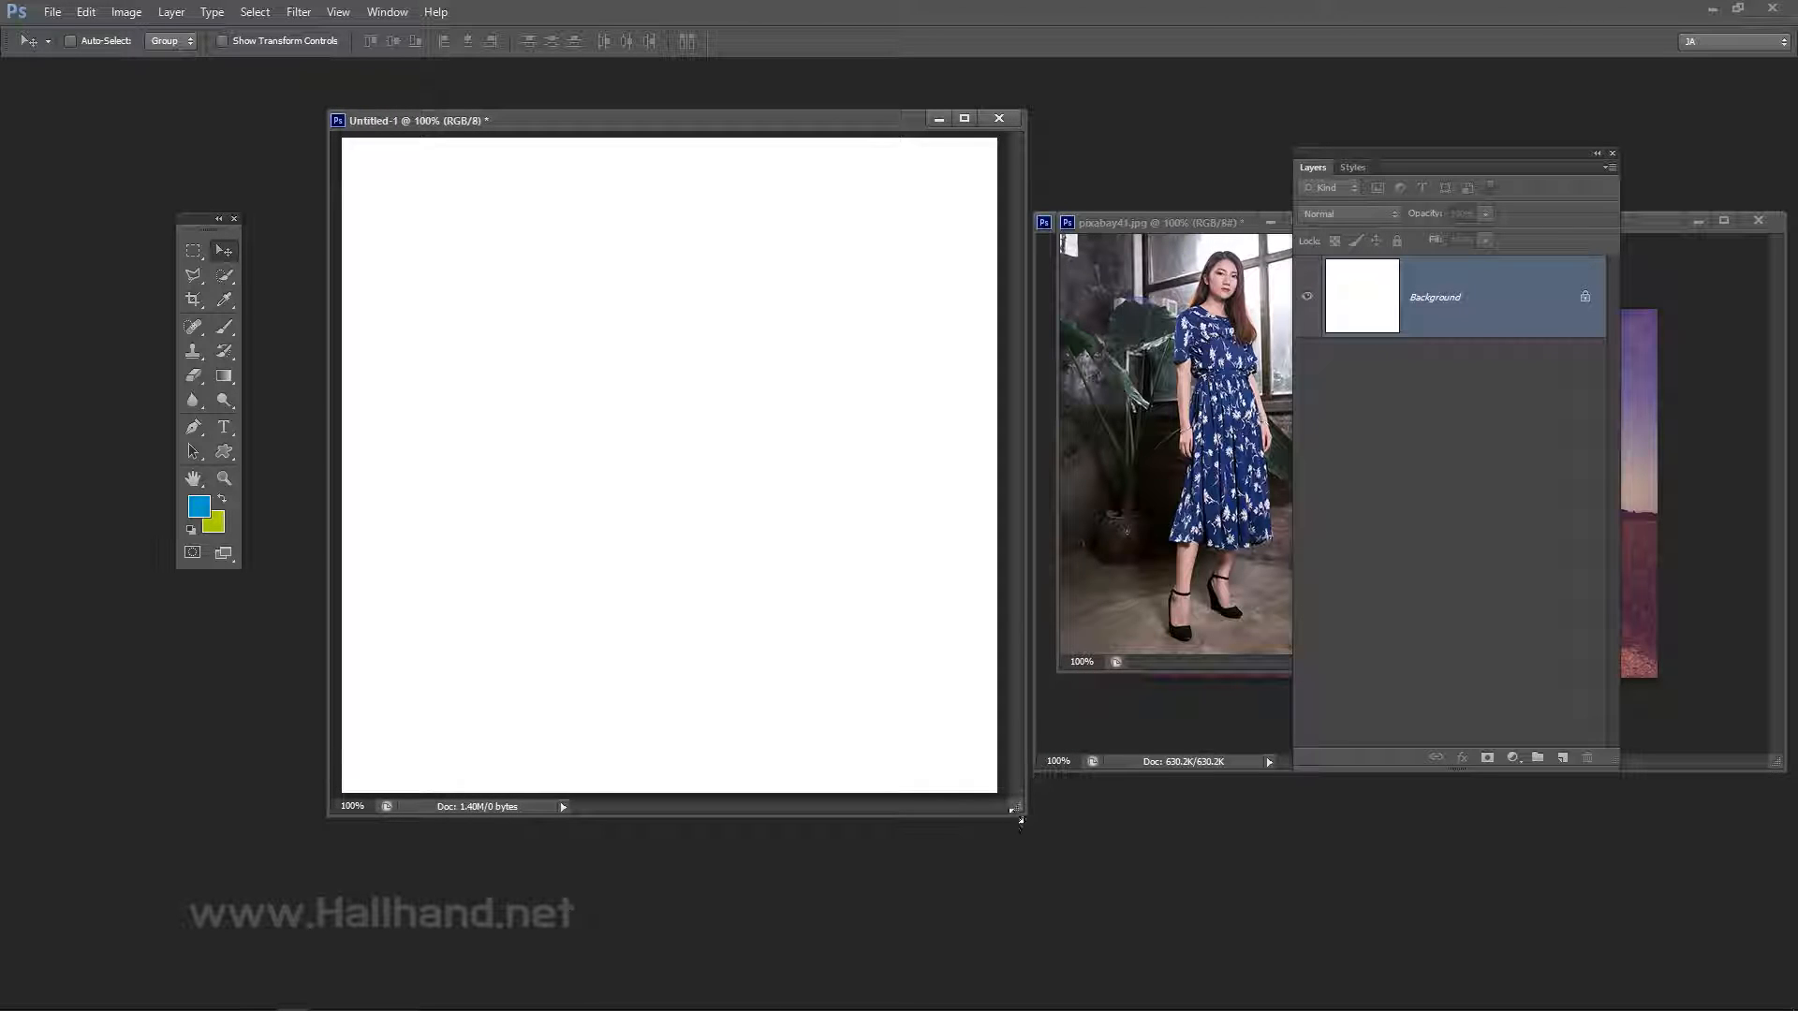
left_click_drag(1020, 821, 1060, 857)
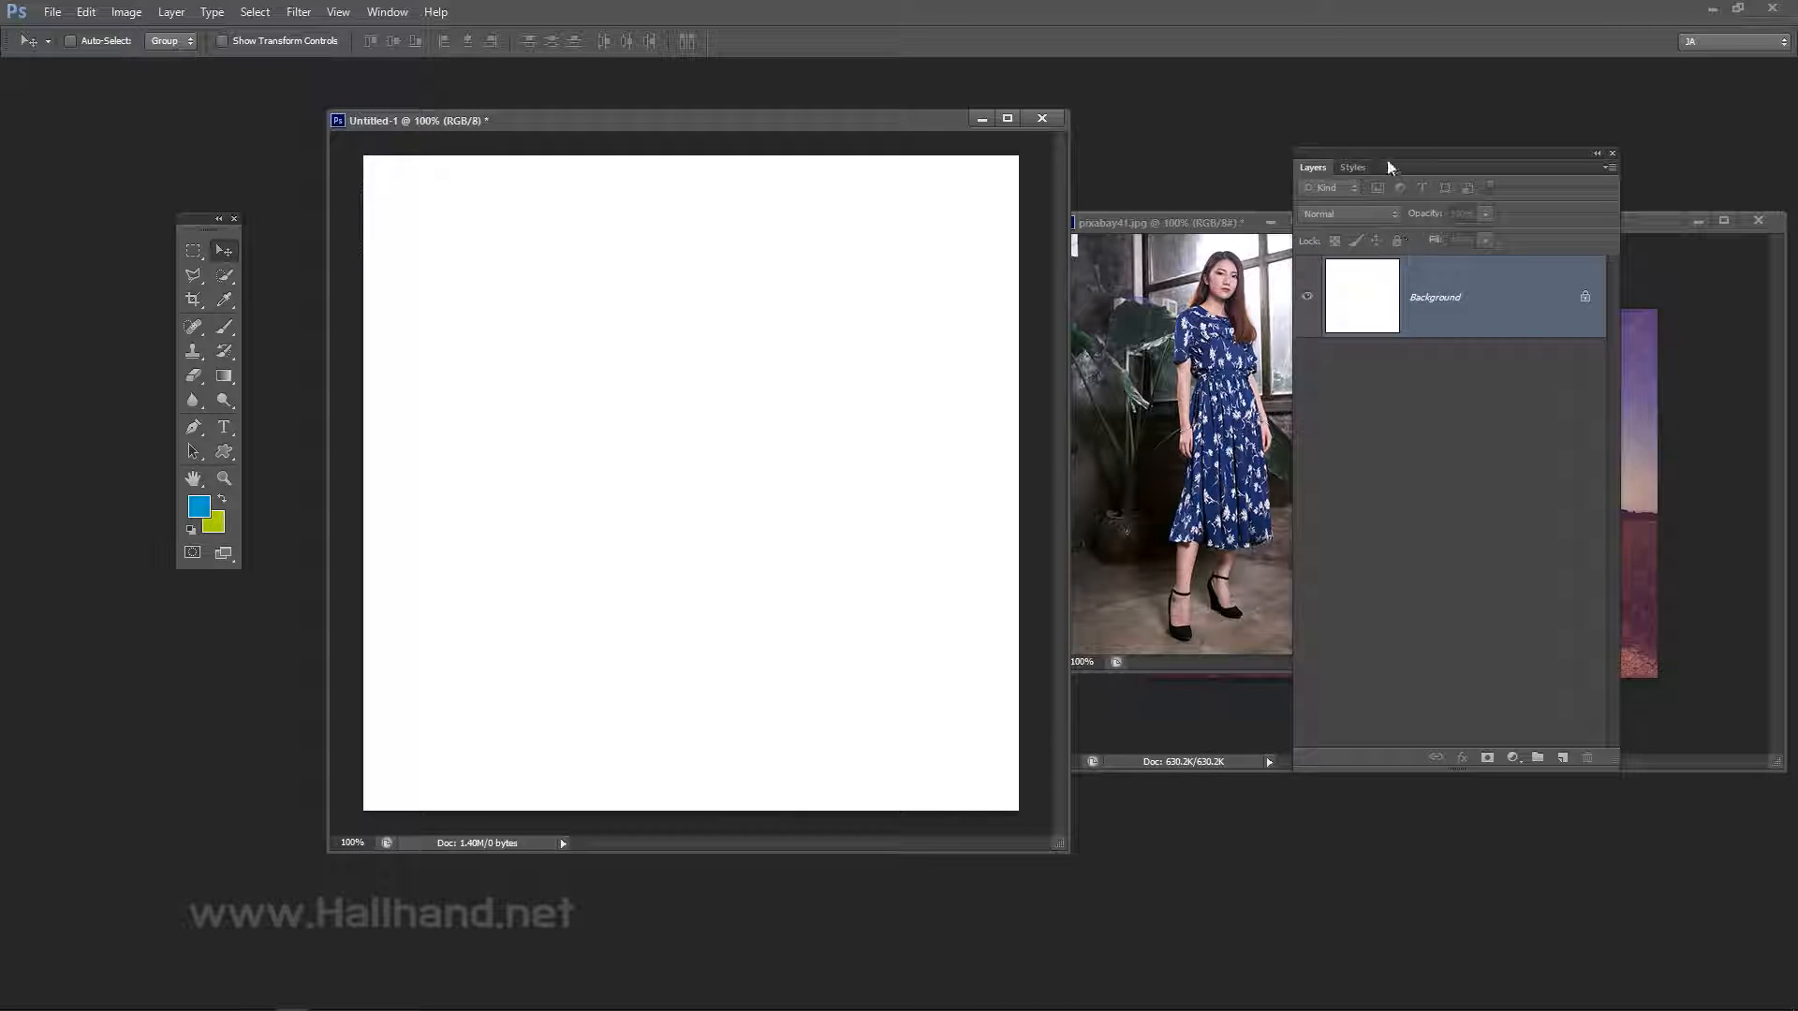
left_click_drag(1390, 167, 1330, 167)
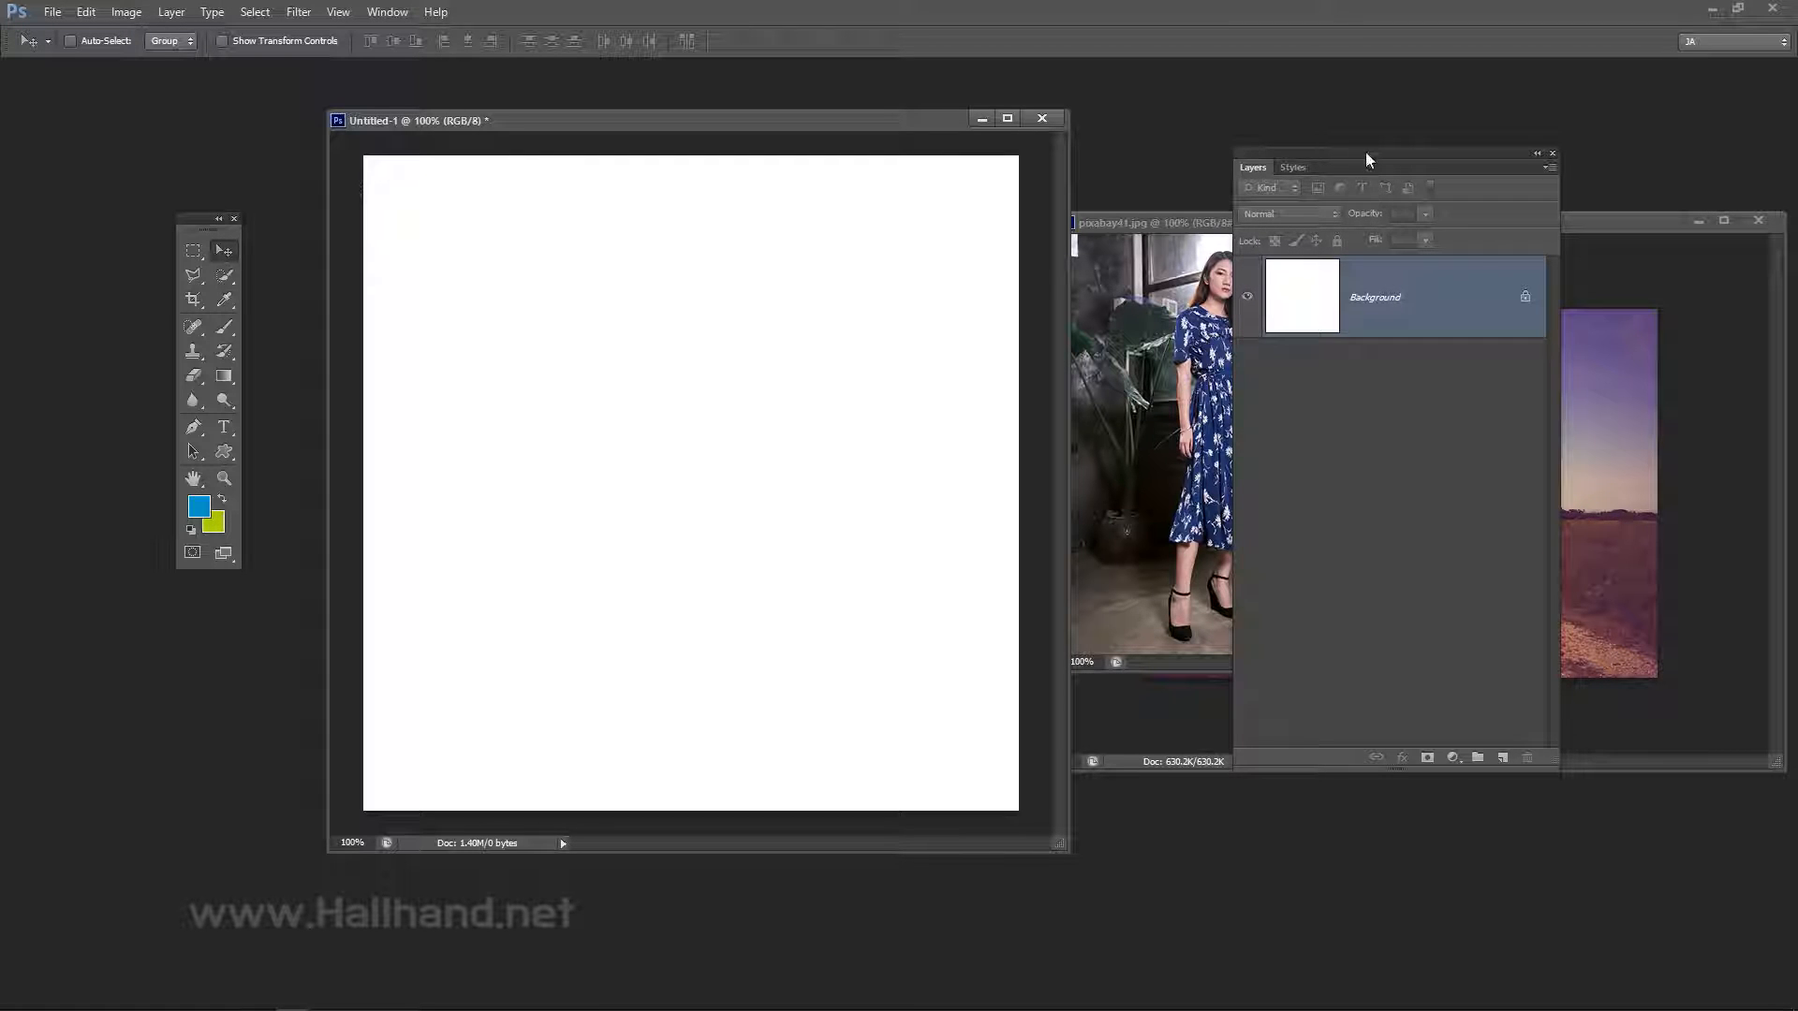
left_click_drag(859, 123, 866, 118)
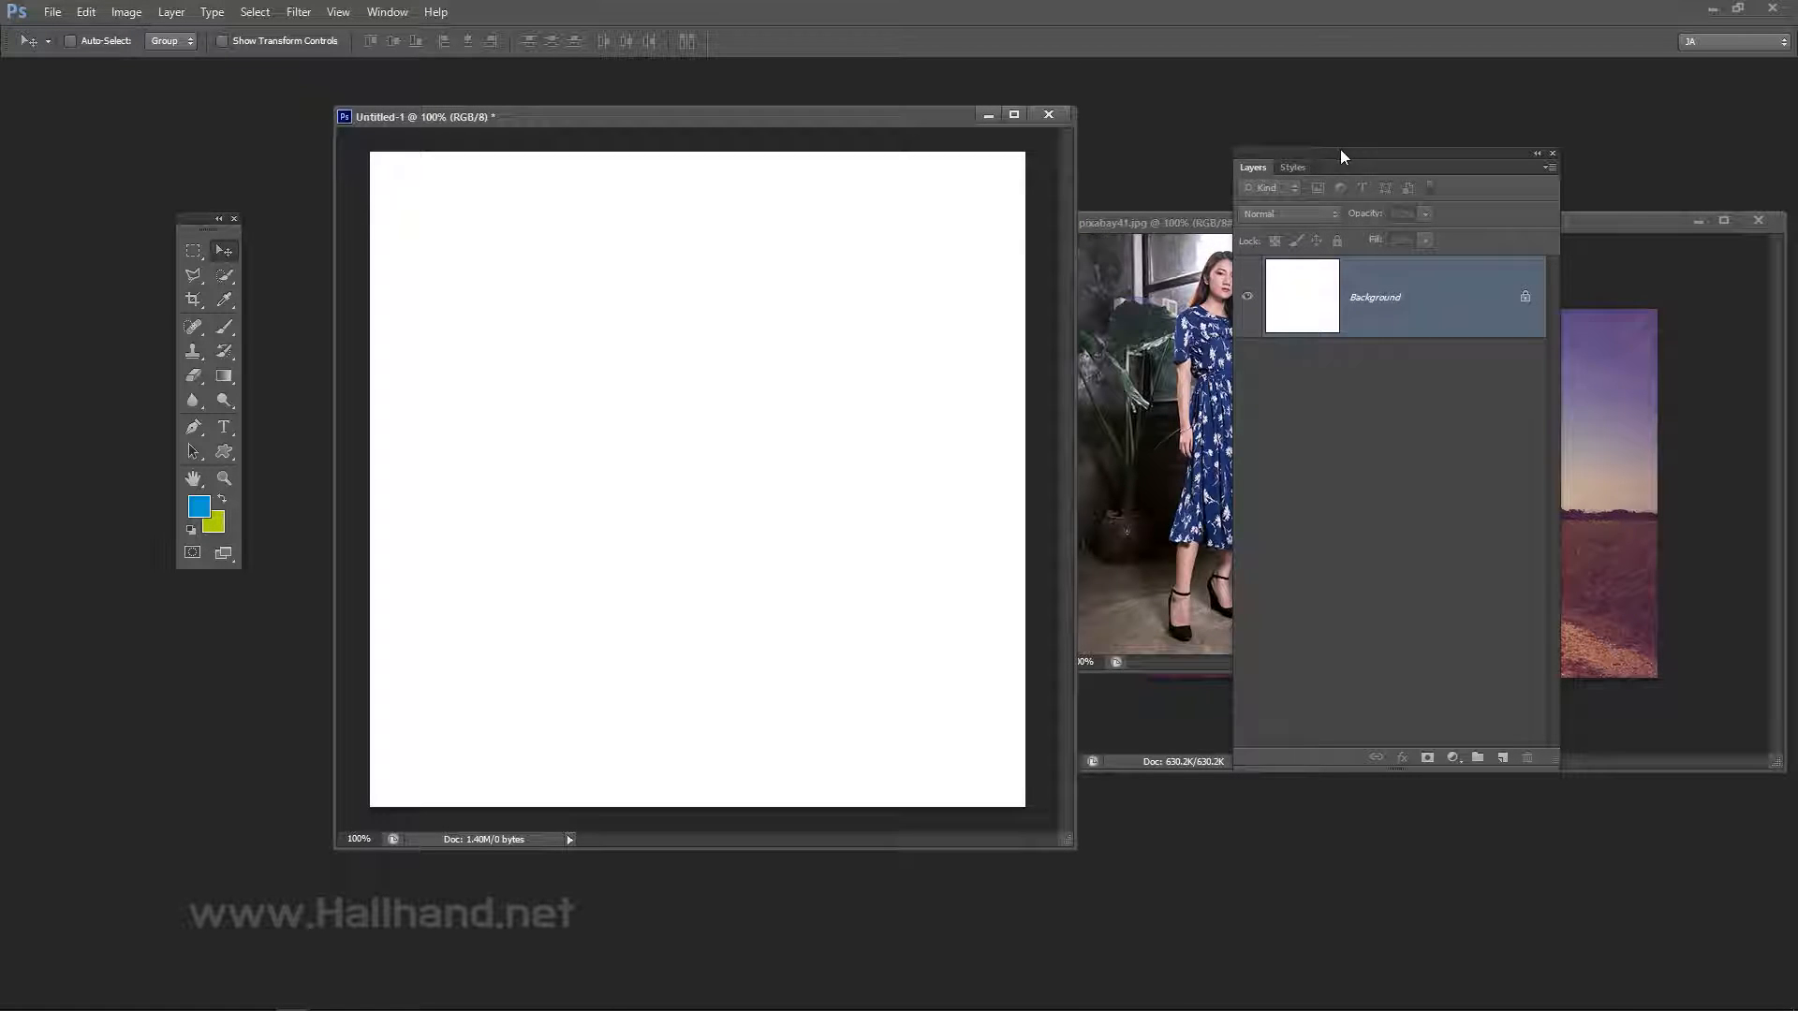
left_click_drag(1341, 149, 1293, 151)
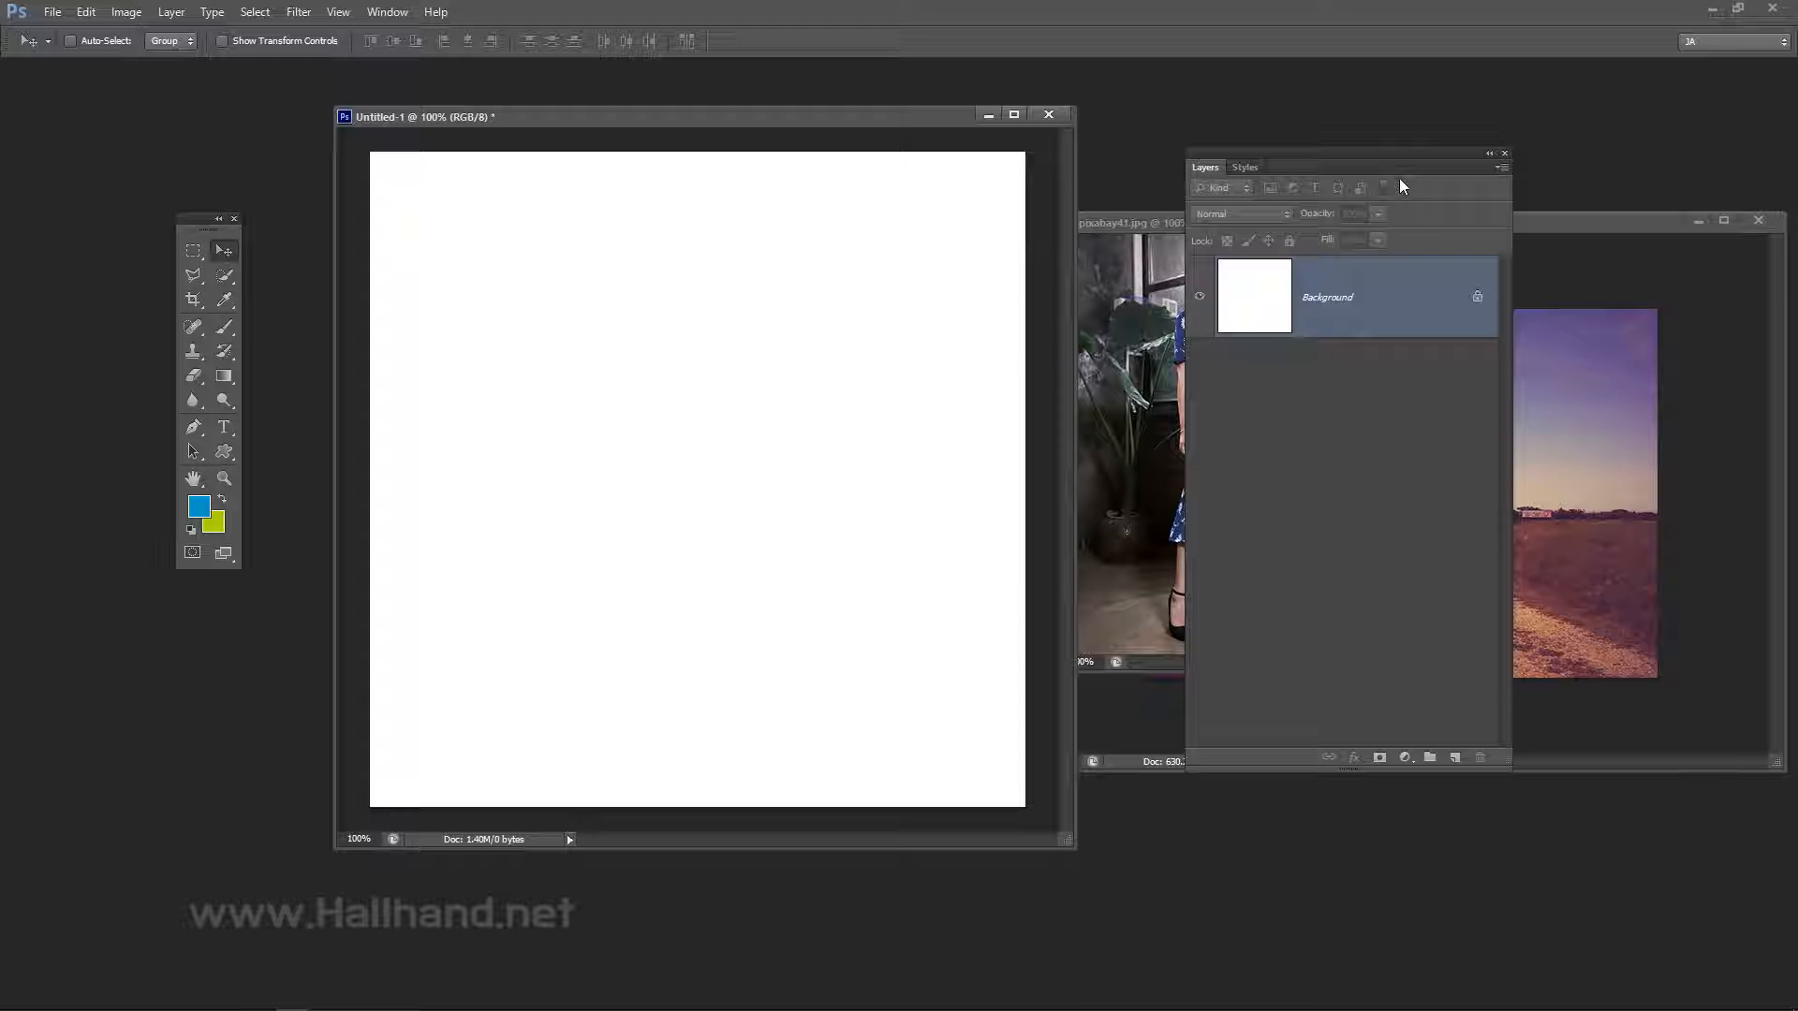
Hide the Layers panel and display it again.
left_click(1504, 154)
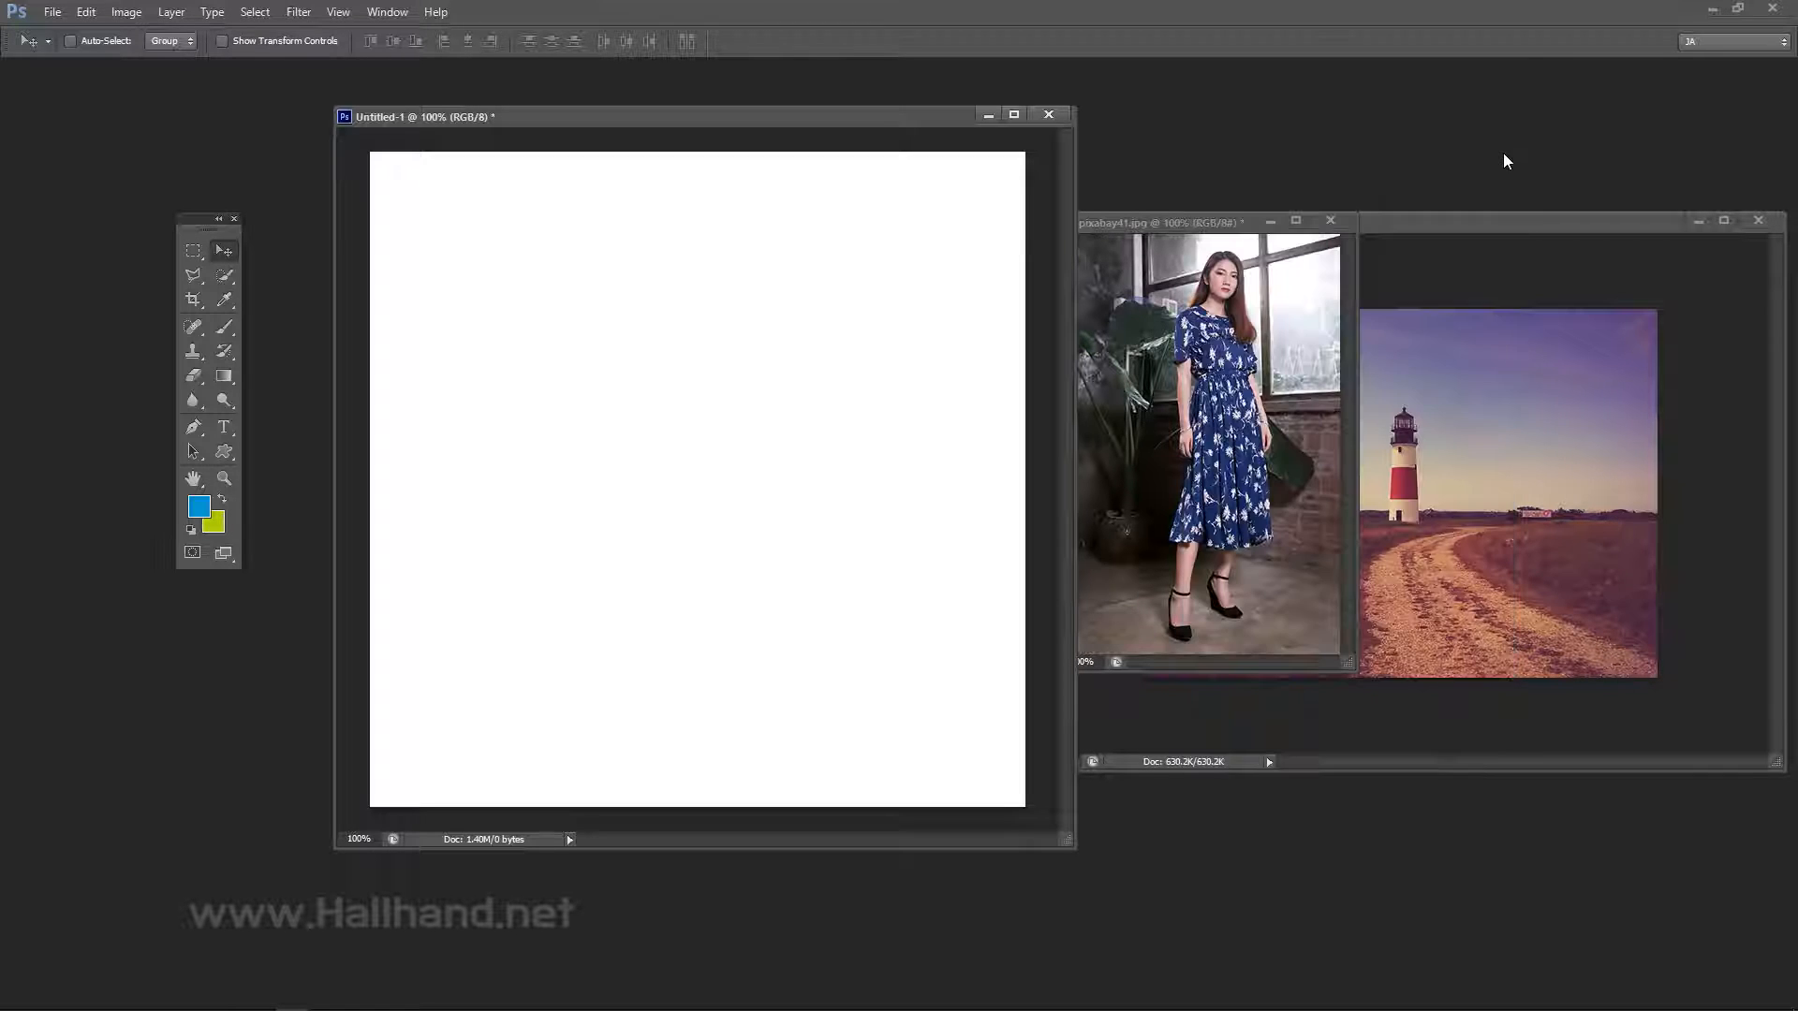
left_click(386, 13)
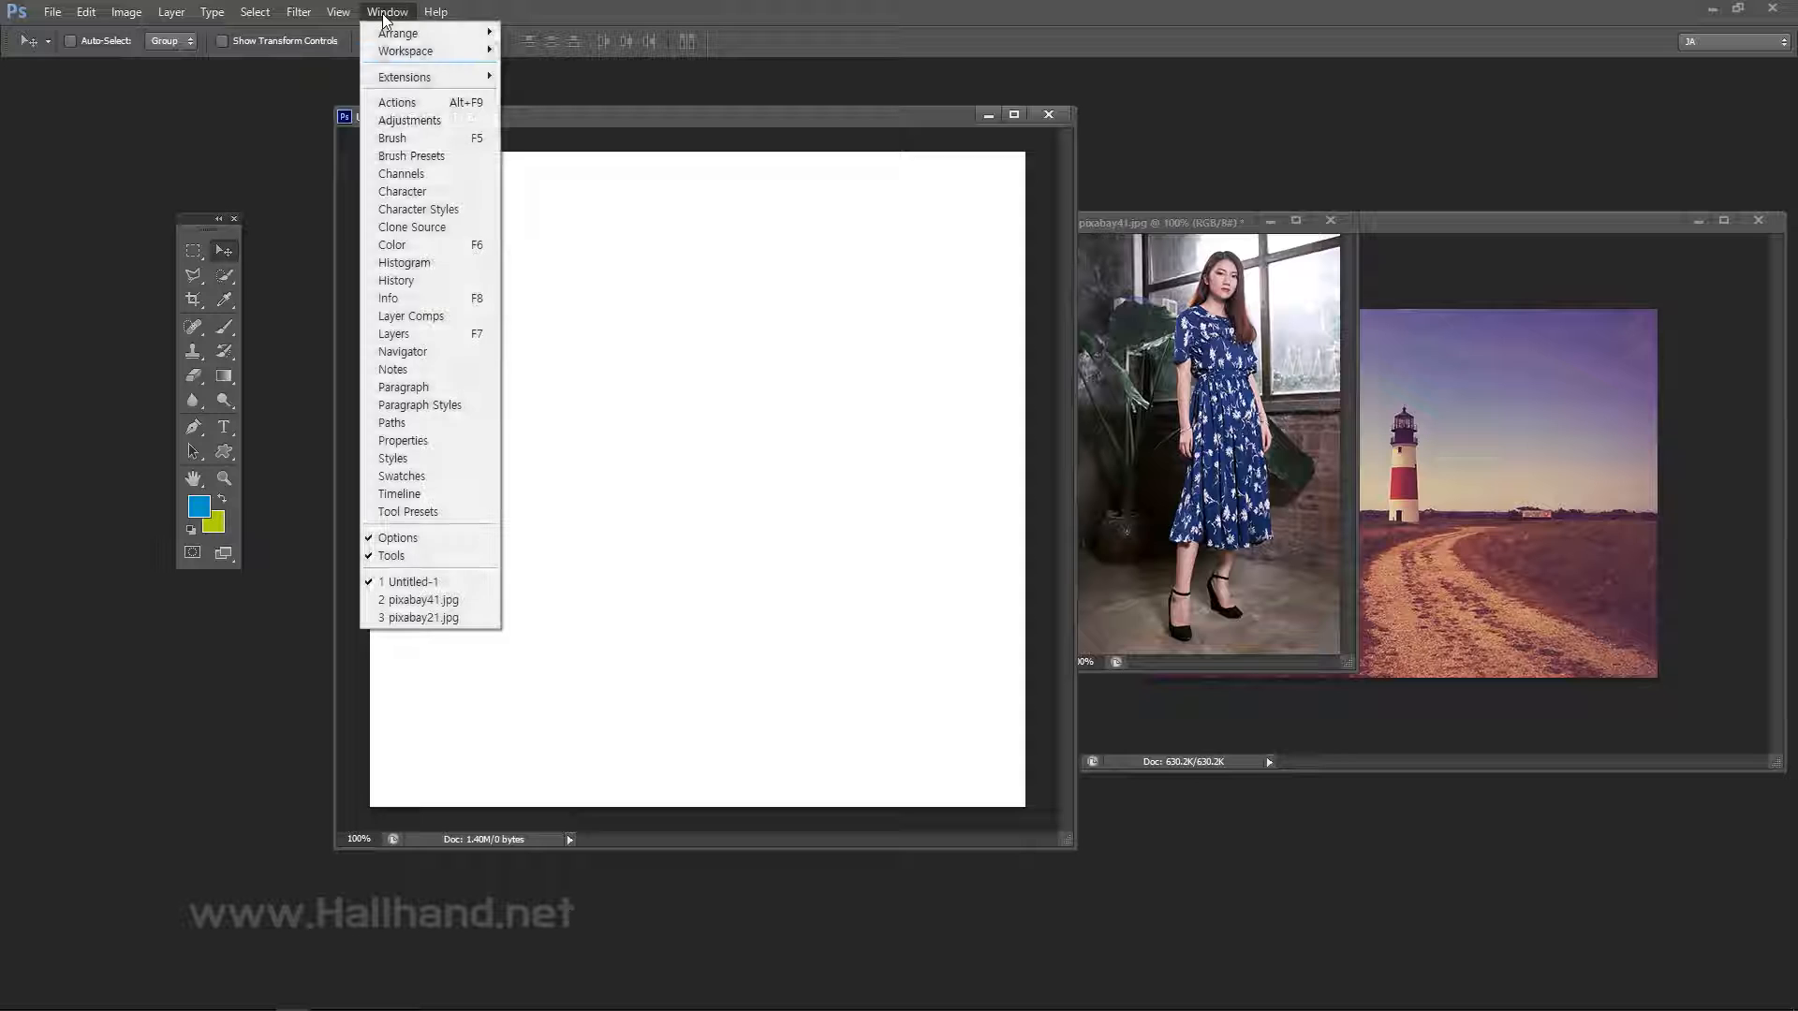
left_click(460, 333)
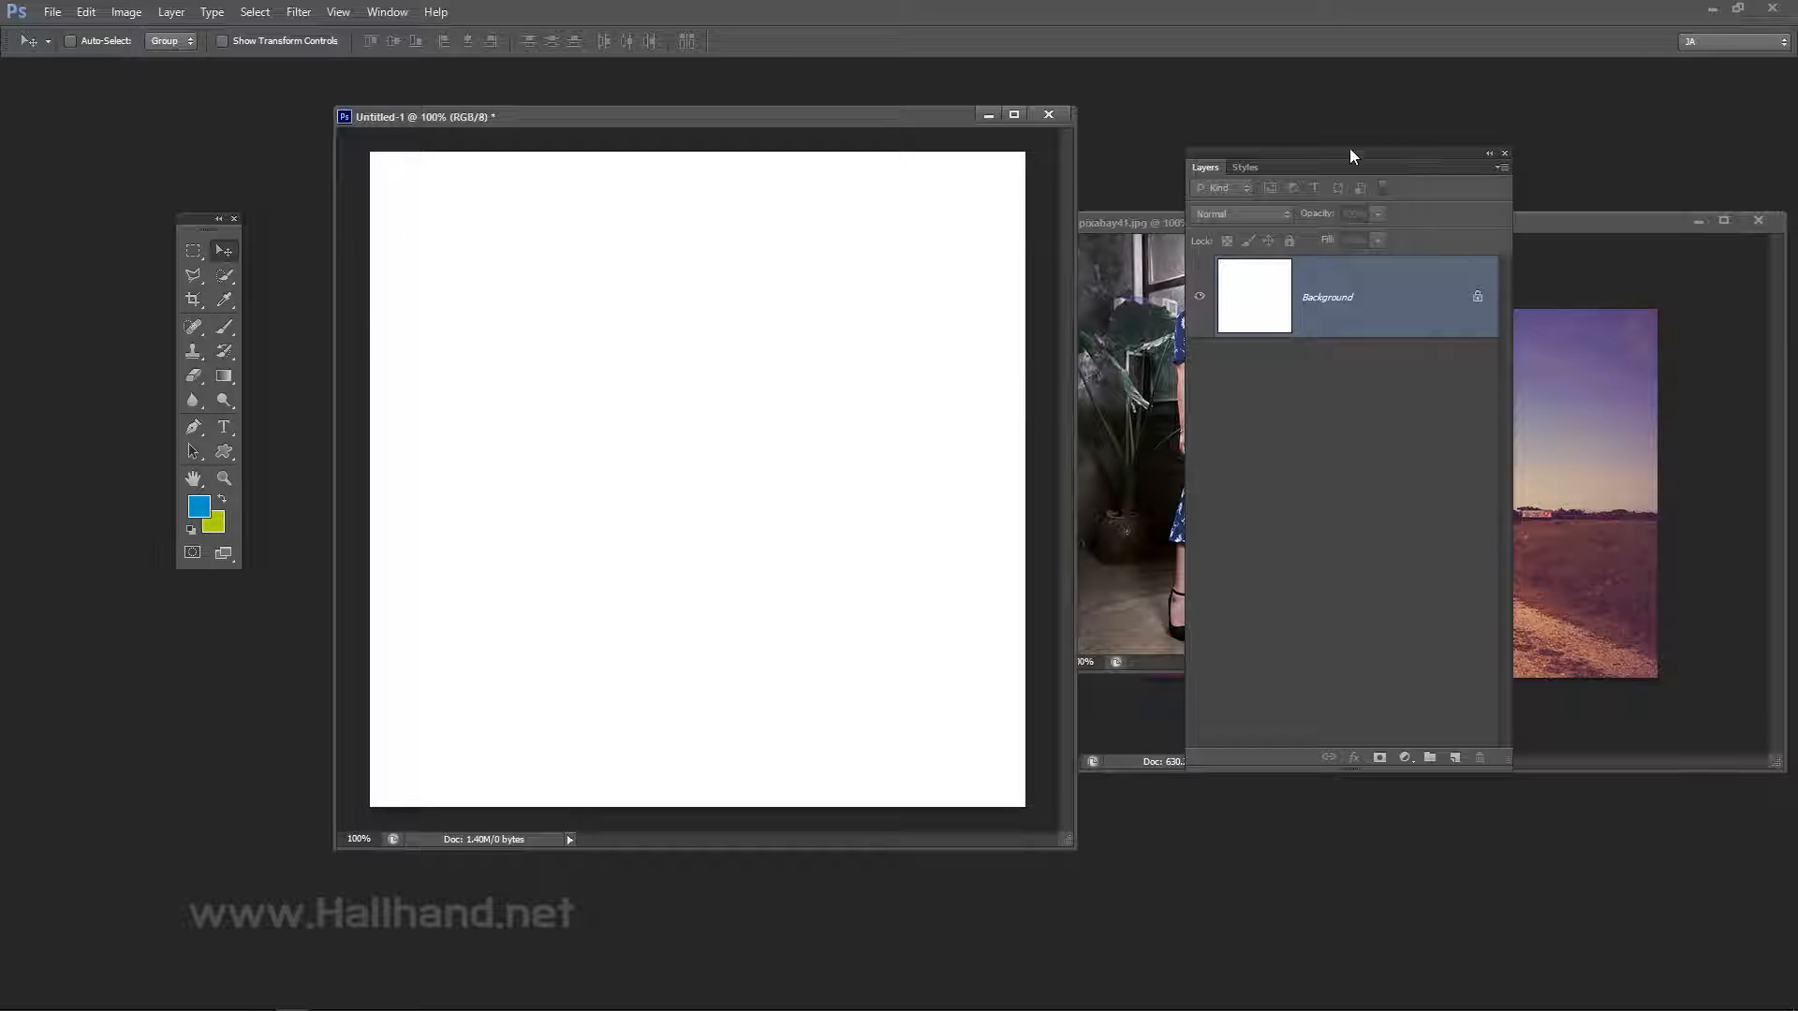
Place the Layers panel beside Untitled-1, shift the photo windows away from it and bring Untitled-1 to the front.
left_click_drag(1350, 148, 1330, 162)
left_click_drag(829, 112, 836, 118)
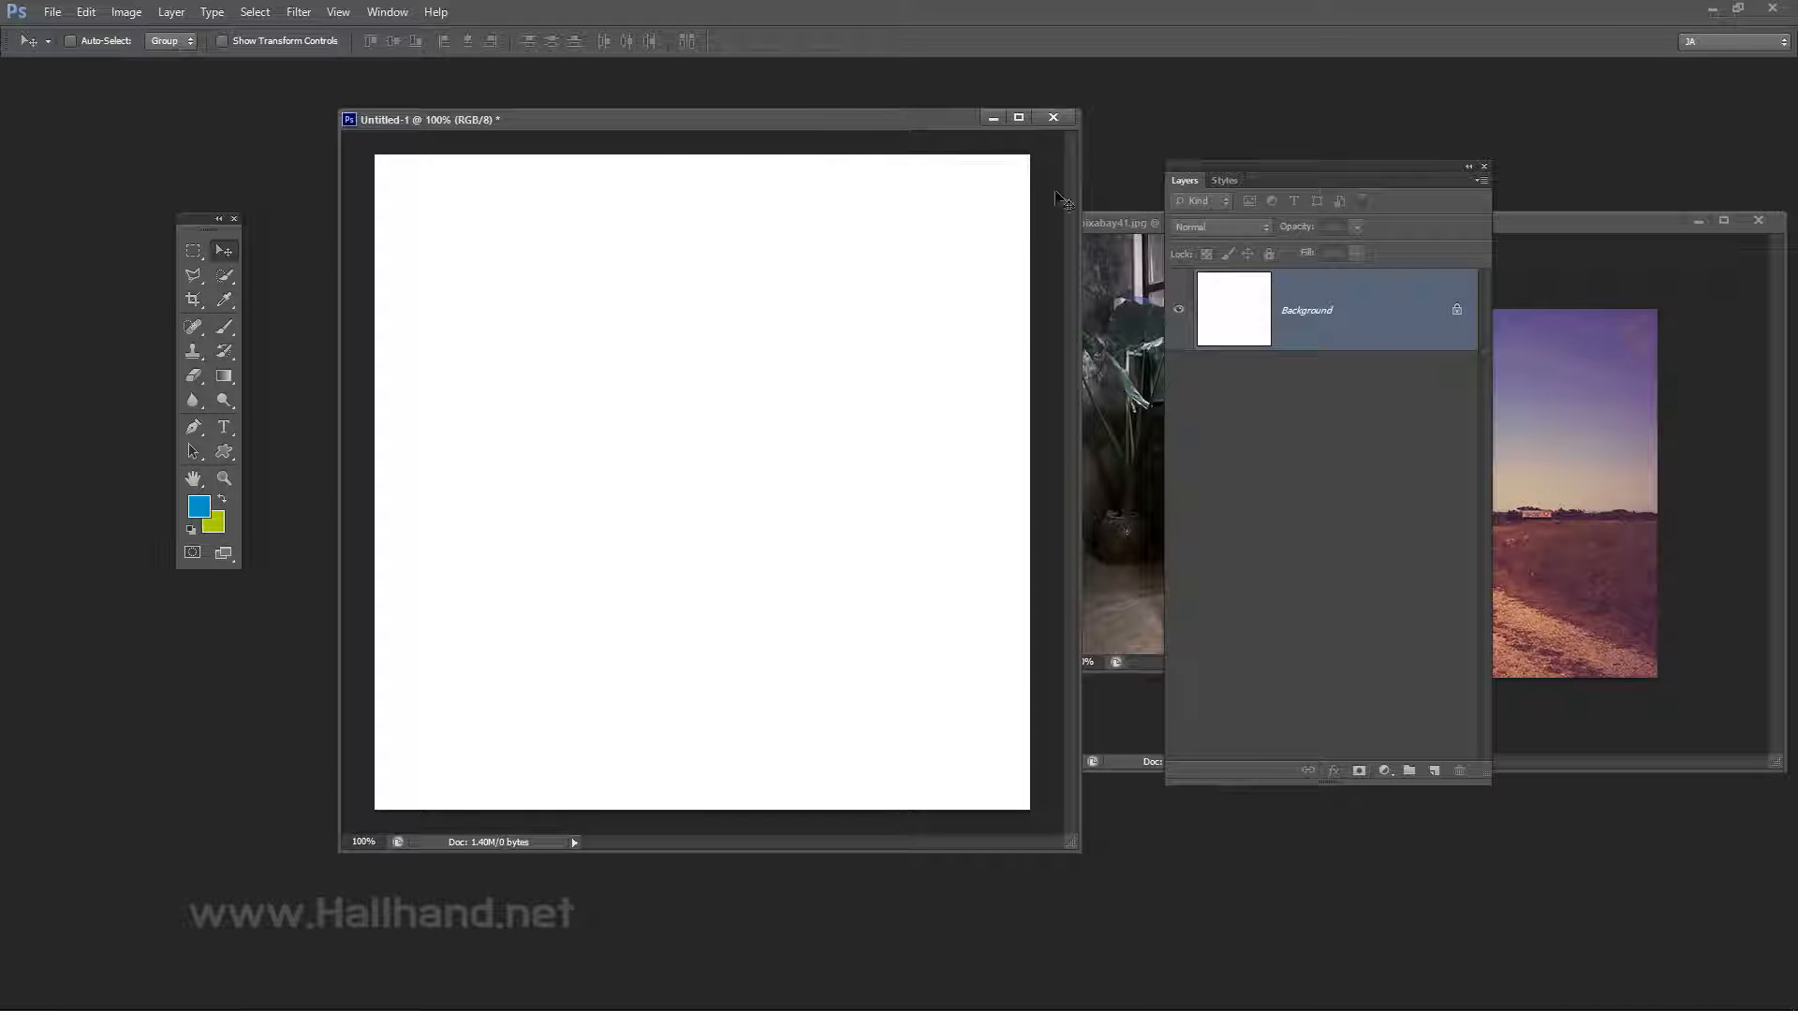
left_click(1120, 222)
left_click_drag(1120, 222, 1177, 237)
left_click(1553, 245)
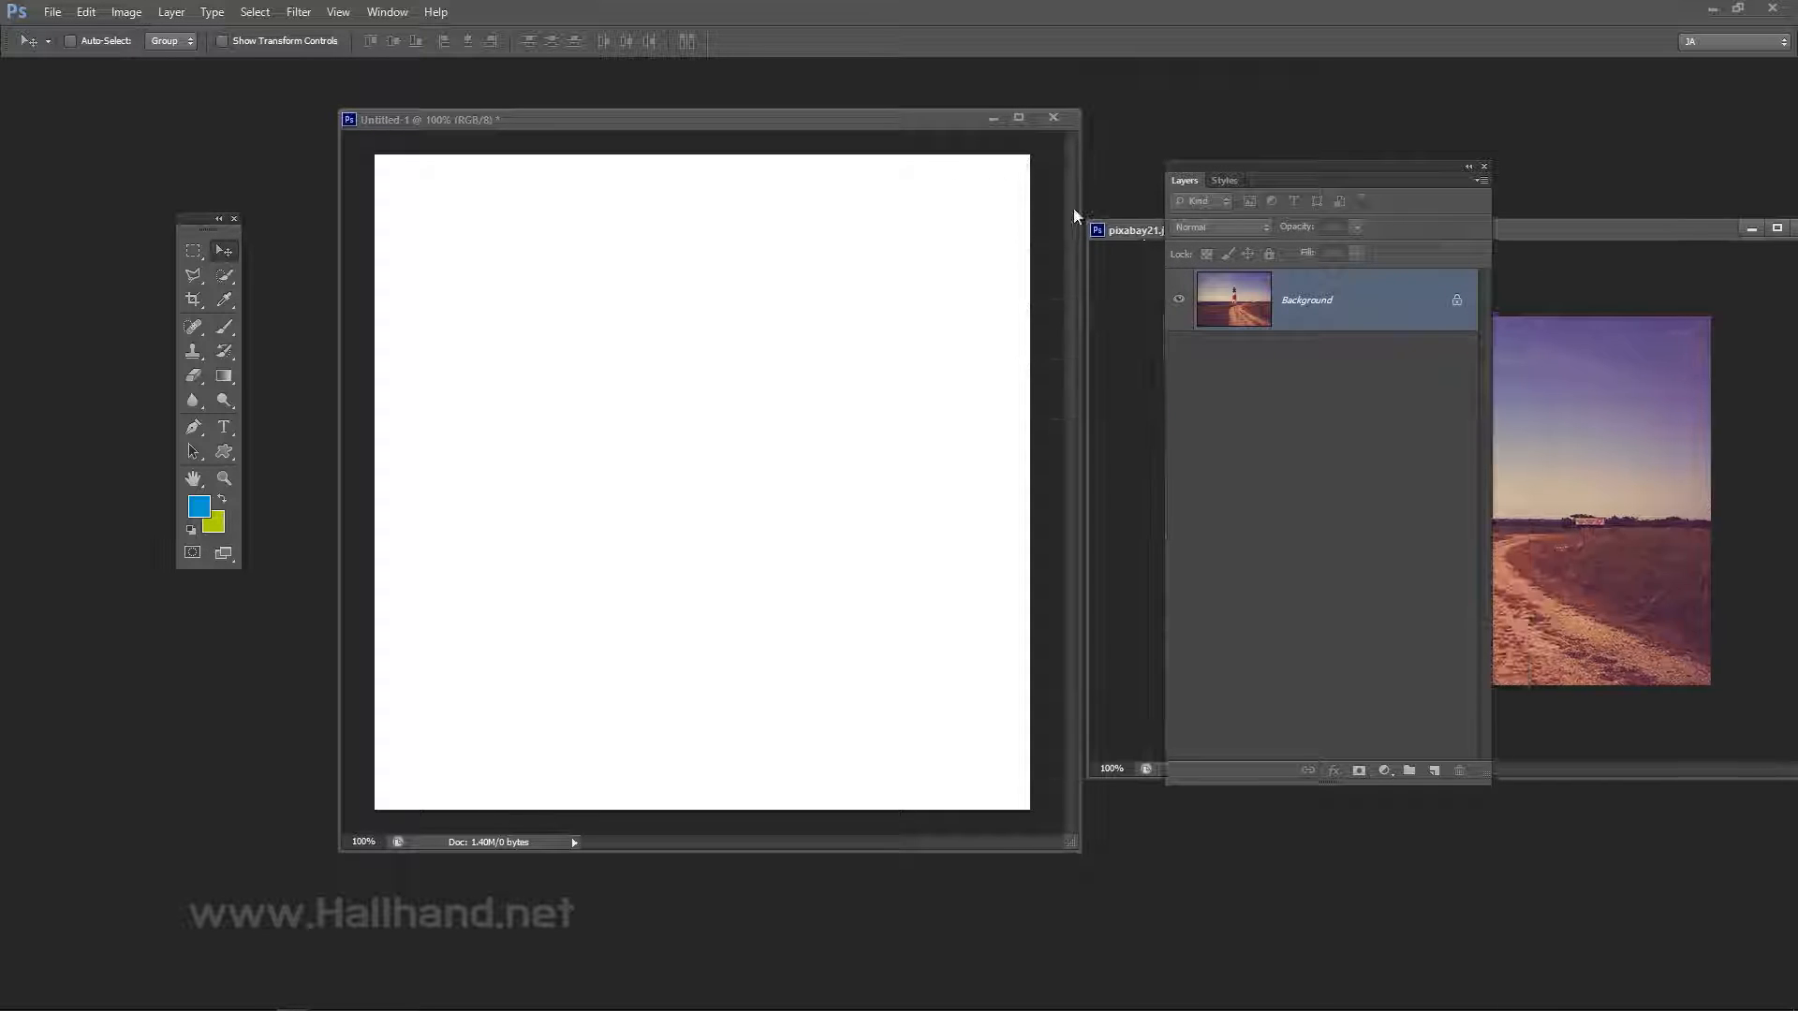
left_click(876, 120)
mouse_move(876, 120)
left_mouse_down()
mouse_move(862, 136)
mouse_move(858, 119)
left_mouse_up()
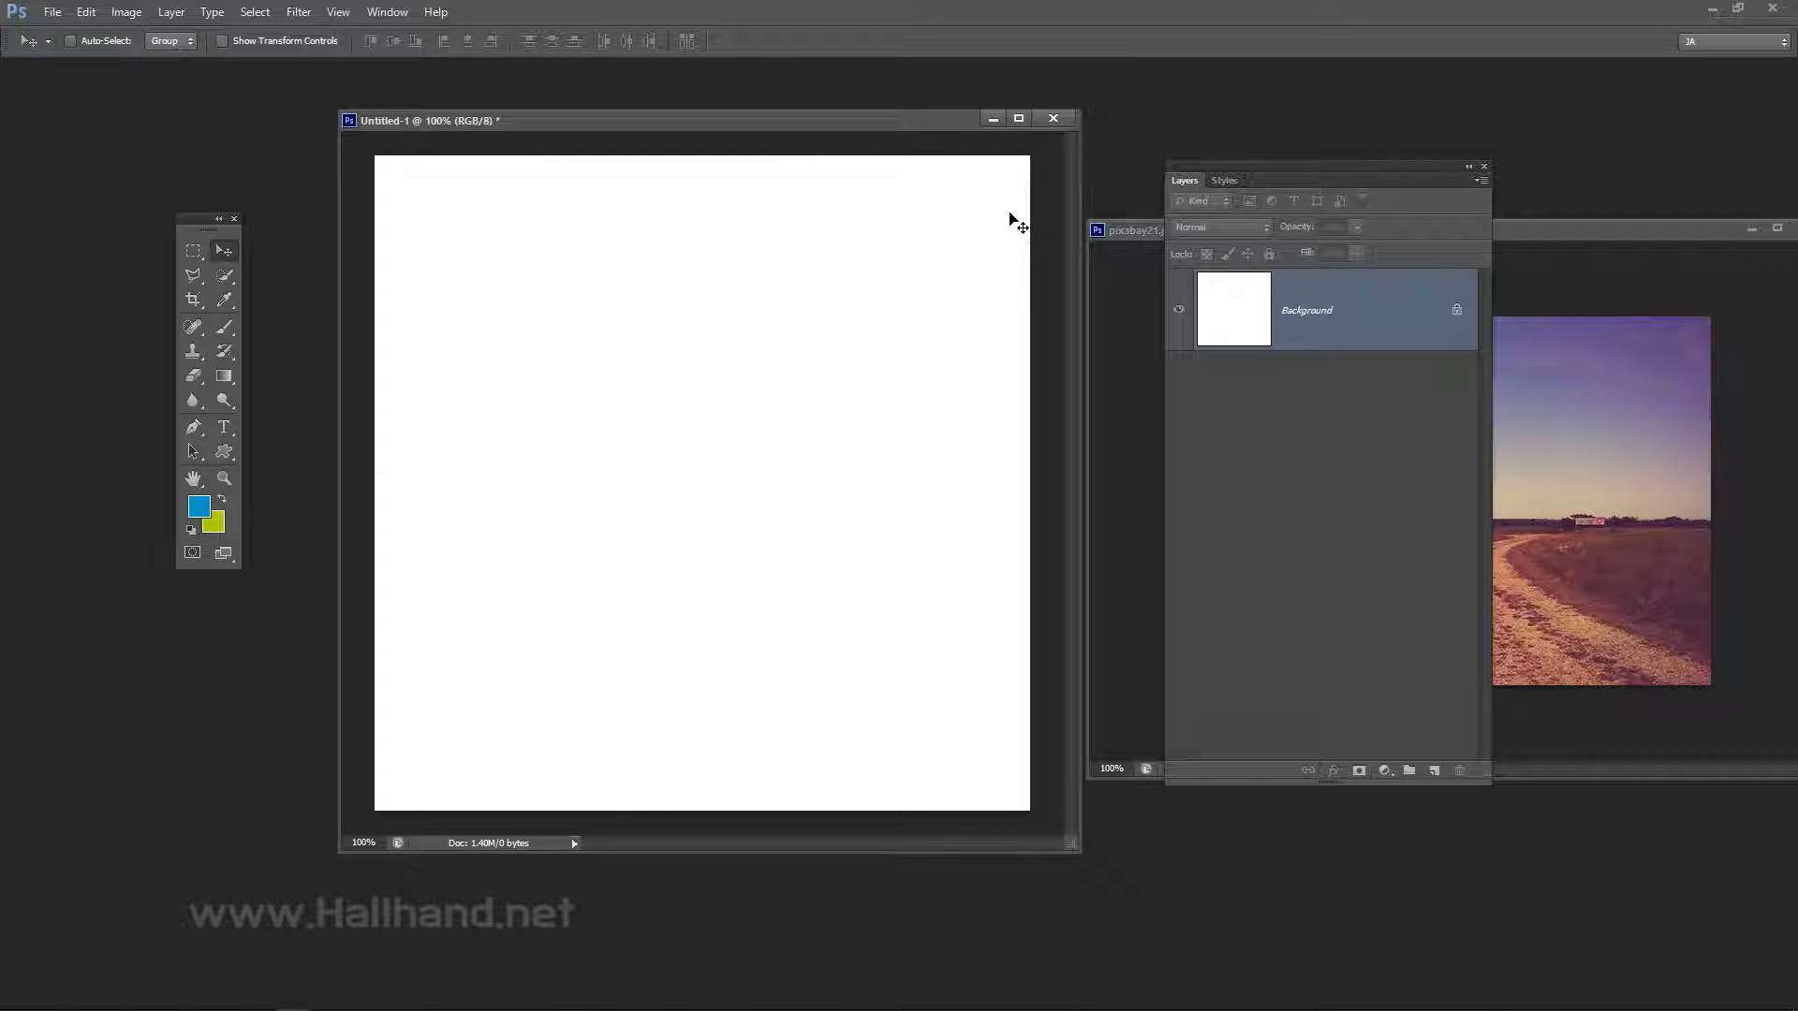
Copy the lighthouse photo from pixabay21.jpg onto the Untitled-1 canvas as a new layer and close the source file.
left_click(1144, 228)
left_click_drag(1144, 229, 1008, 217)
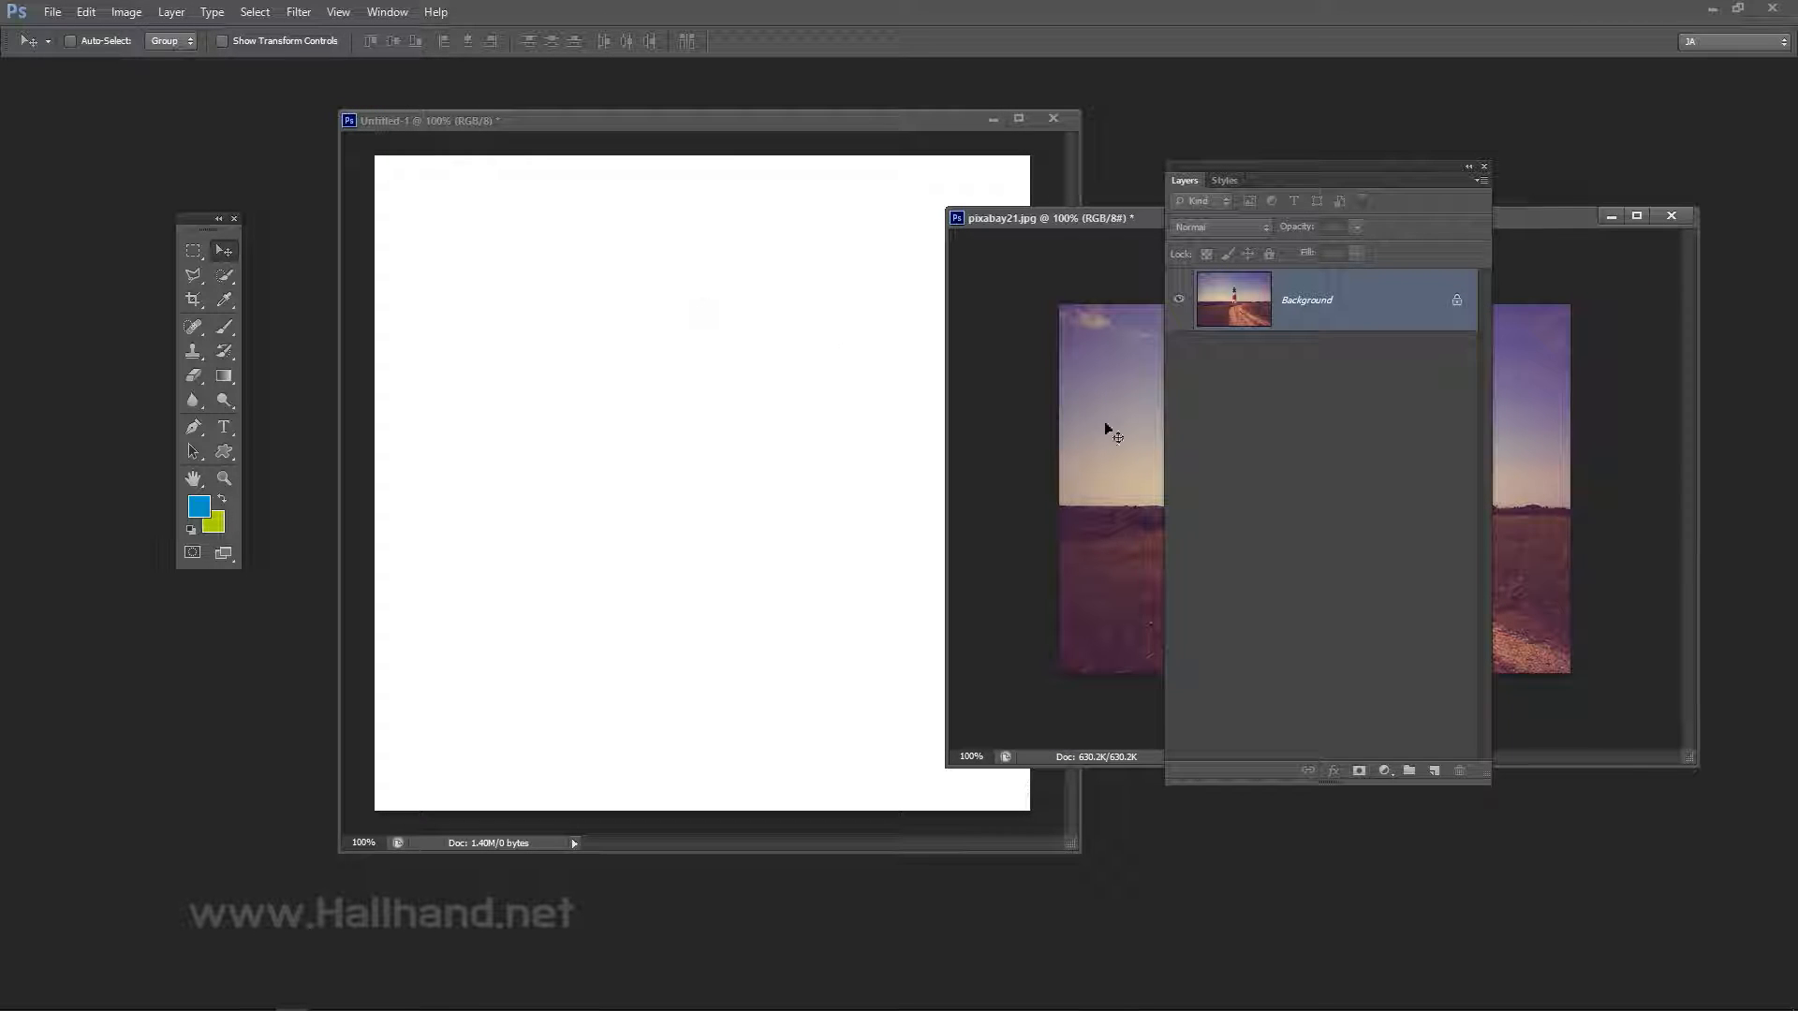
left_click_drag(1130, 434, 761, 417)
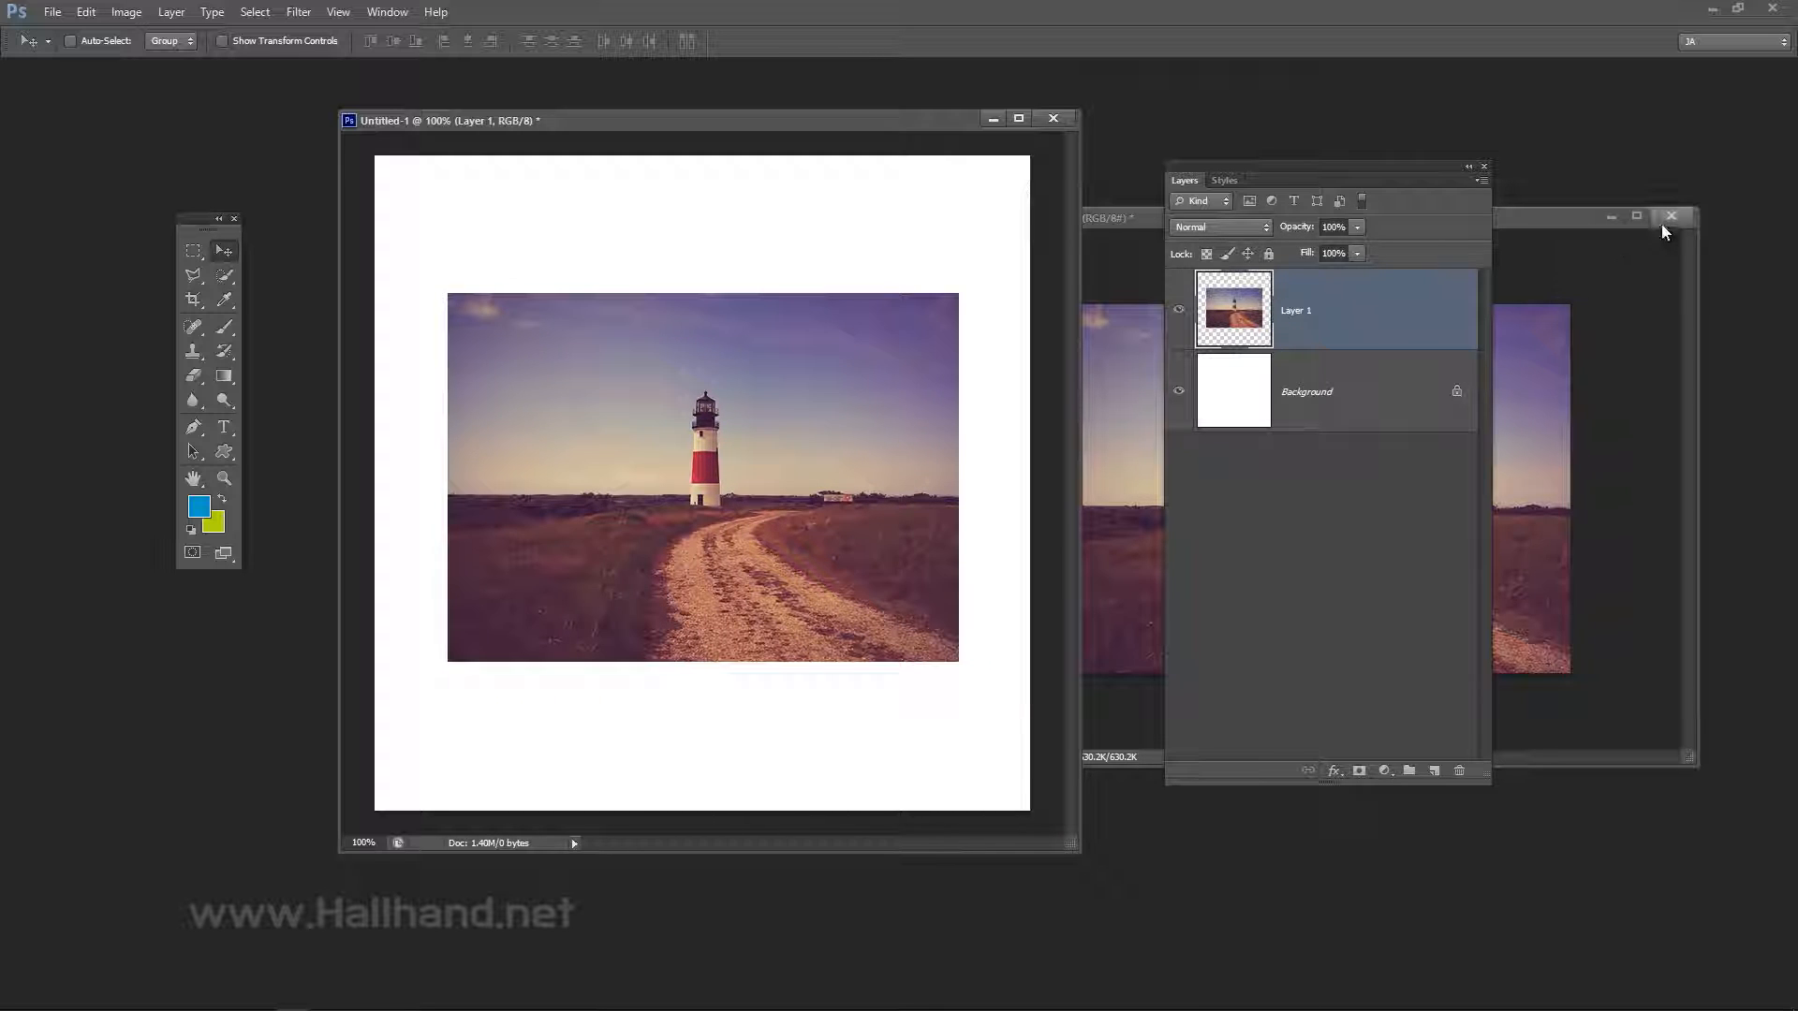
left_click(1670, 215)
left_click(902, 386)
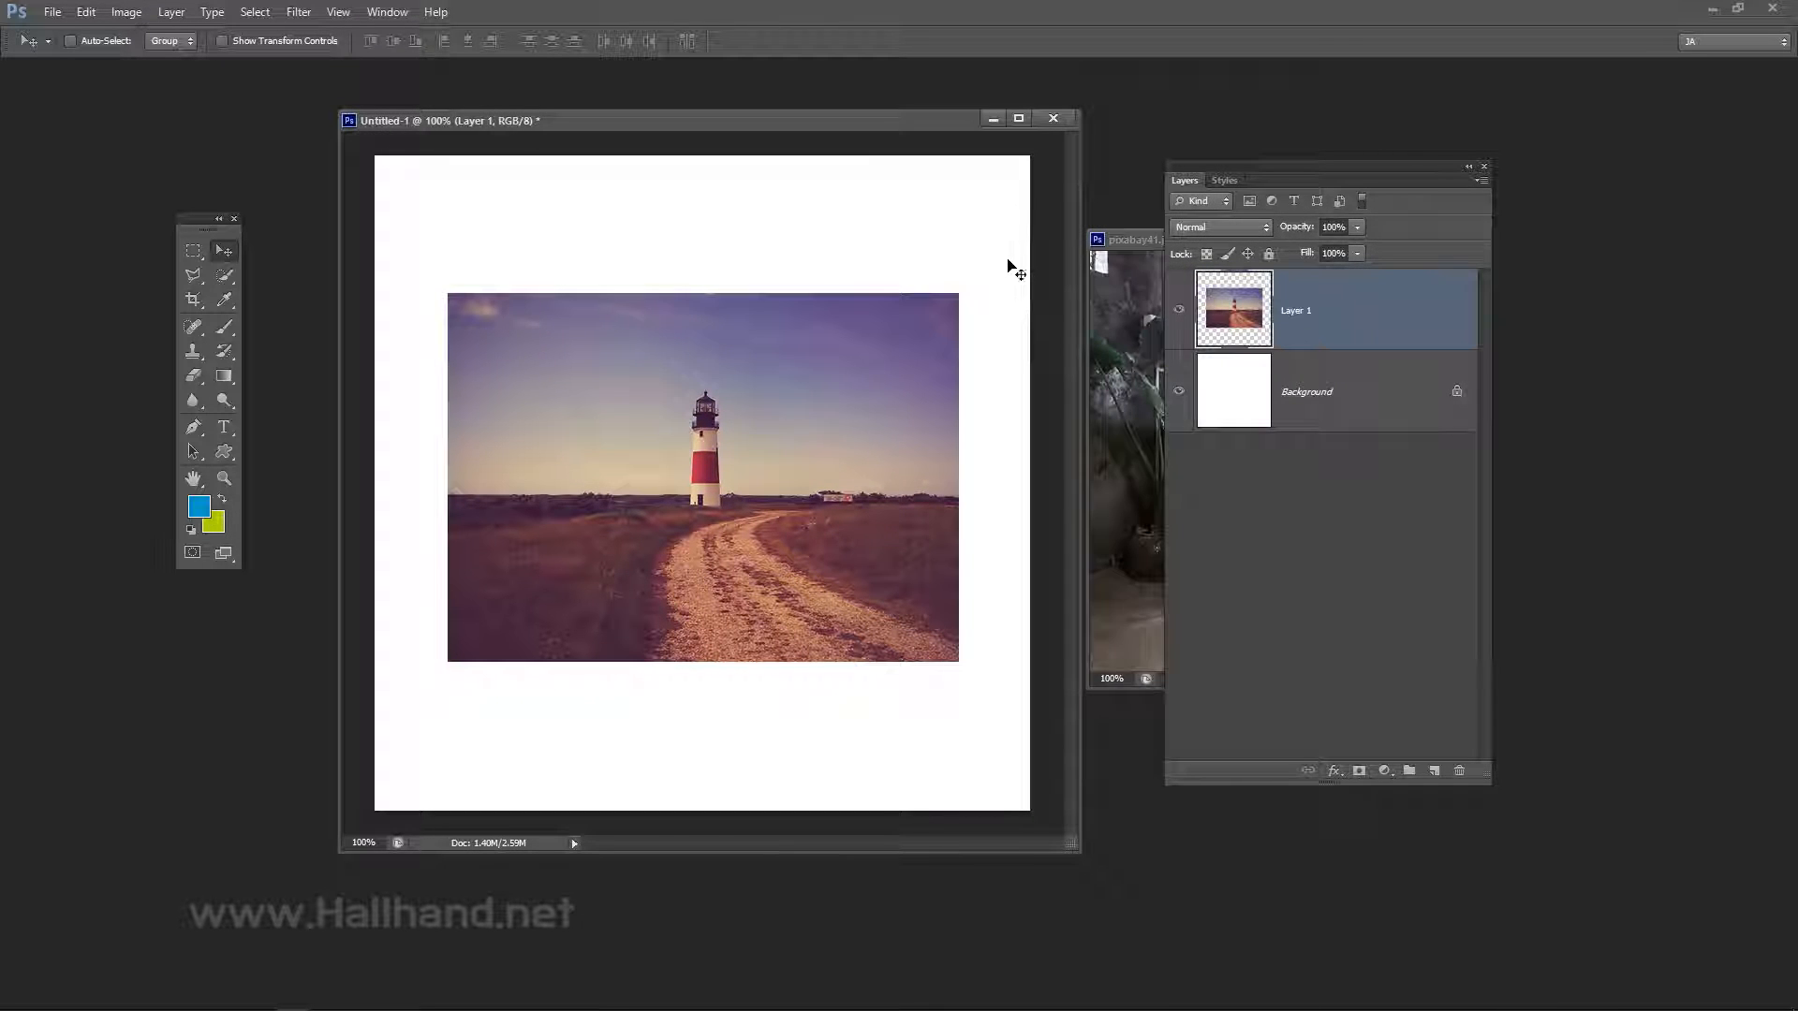
Move the pixabay41.jpg window slightly aside and make Untitled-1 the active document again.
left_click(1152, 236)
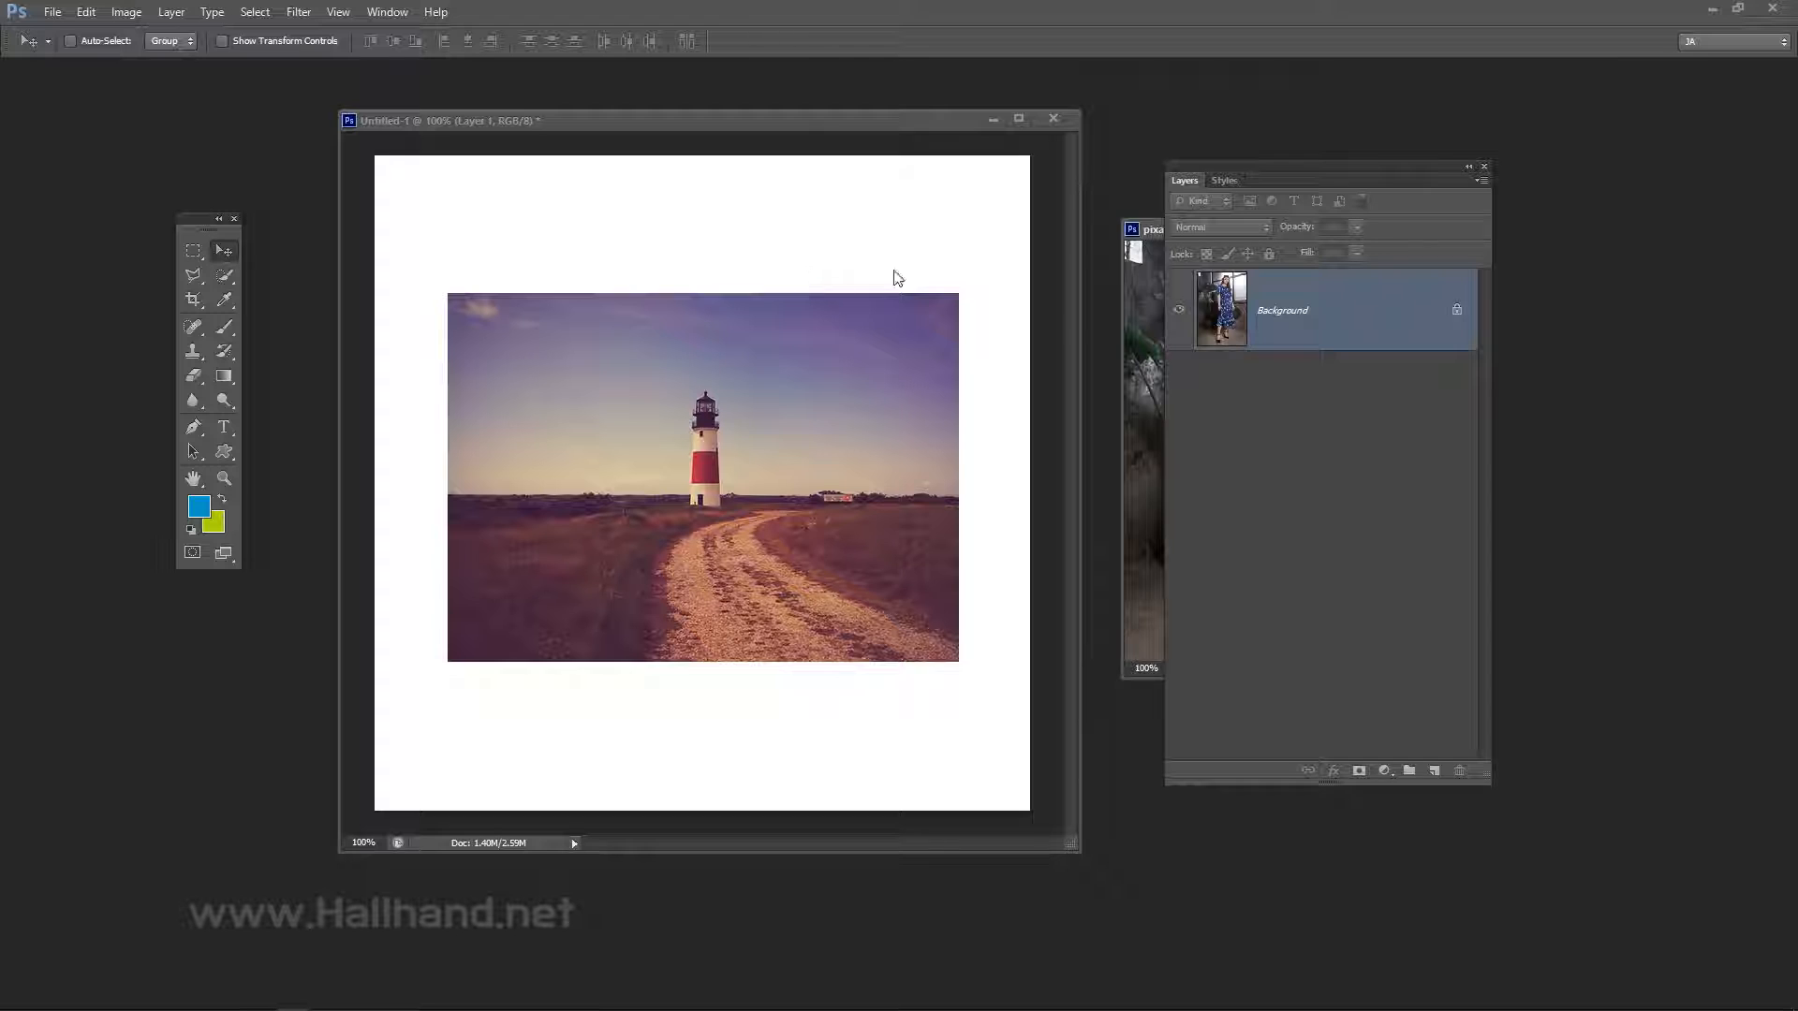
left_click(890, 277)
left_click_drag(897, 122, 902, 136)
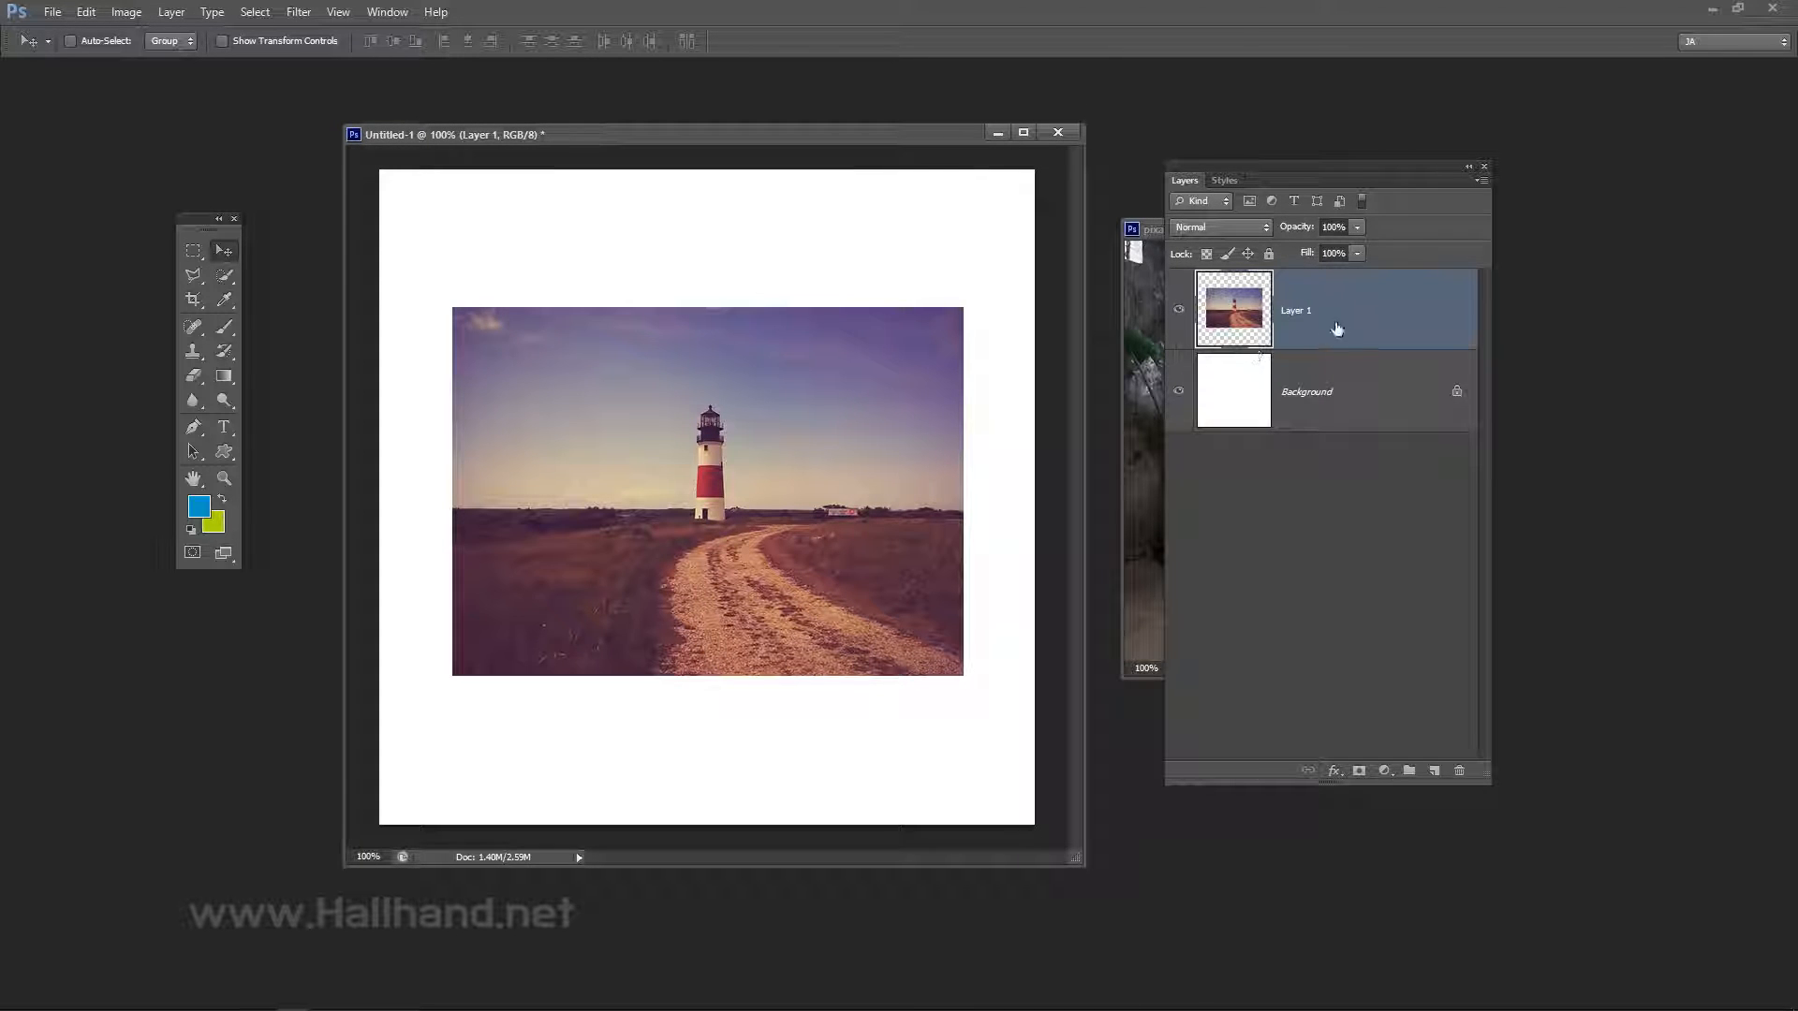
Select the Background layer, return to Layer 1 and move the lighthouse photo slightly upward on the canvas.
left_click(1315, 393)
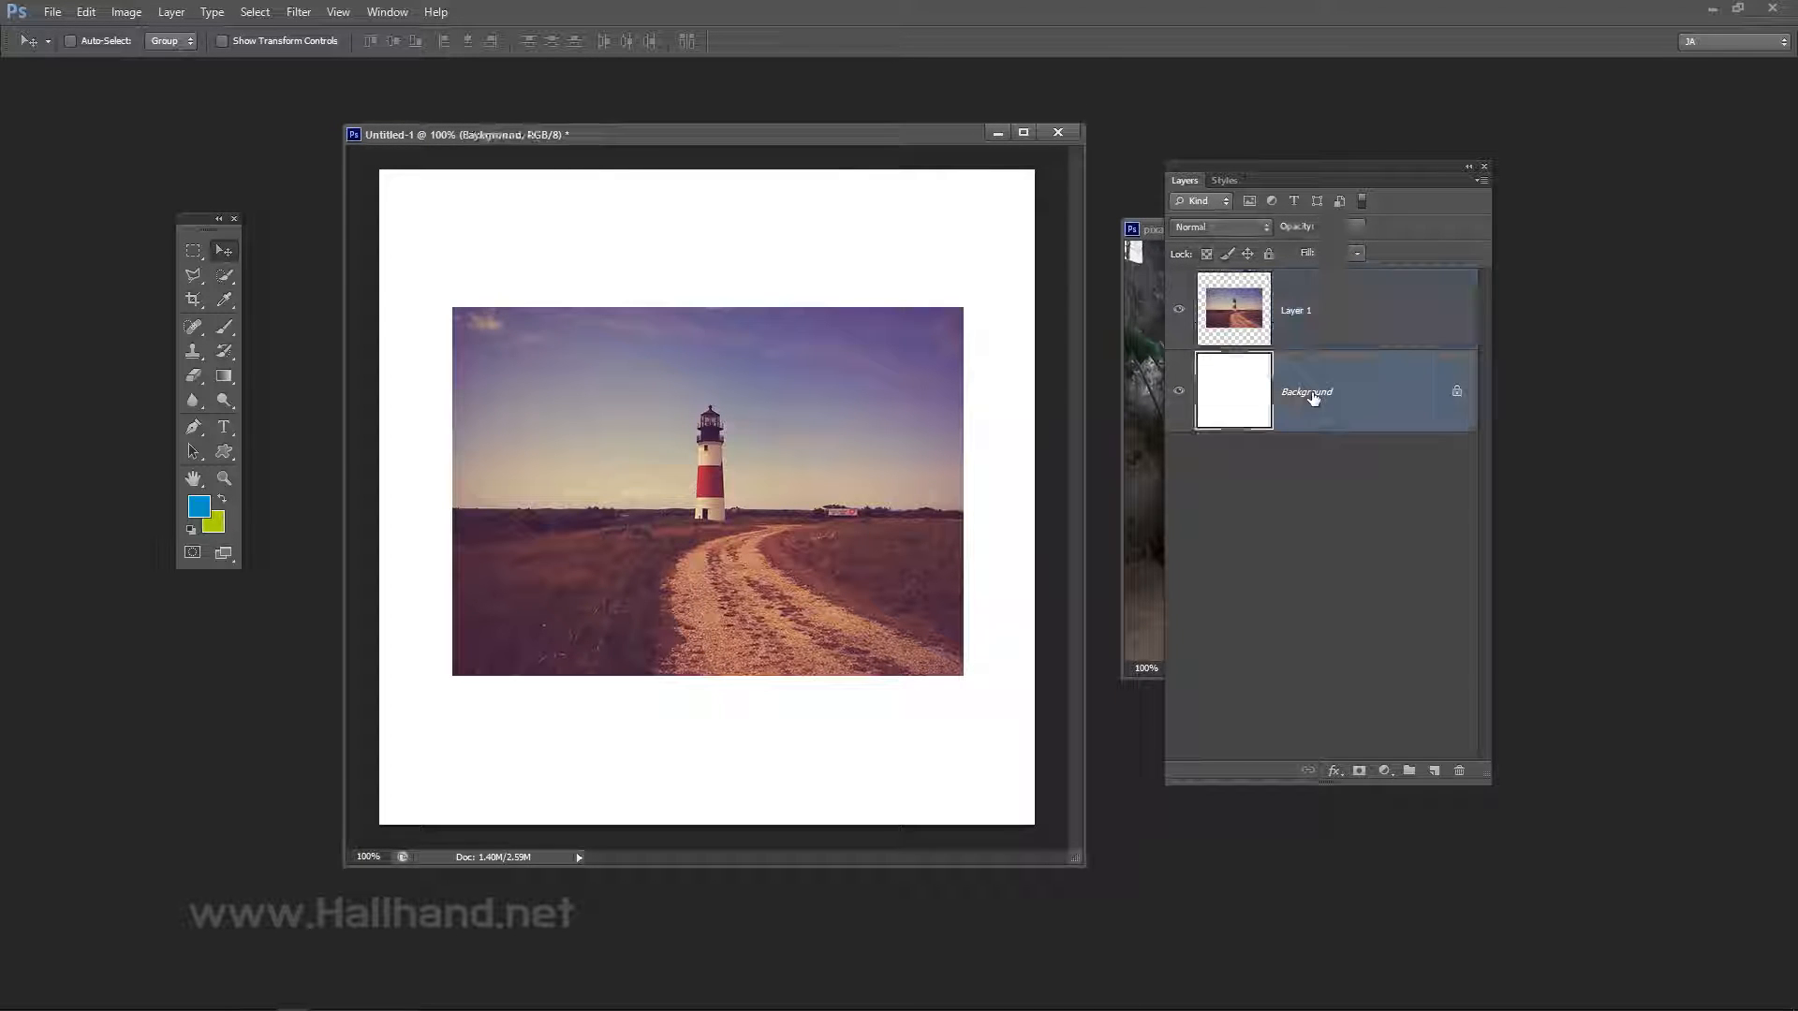
left_click(1315, 333)
left_click_drag(814, 452, 813, 446)
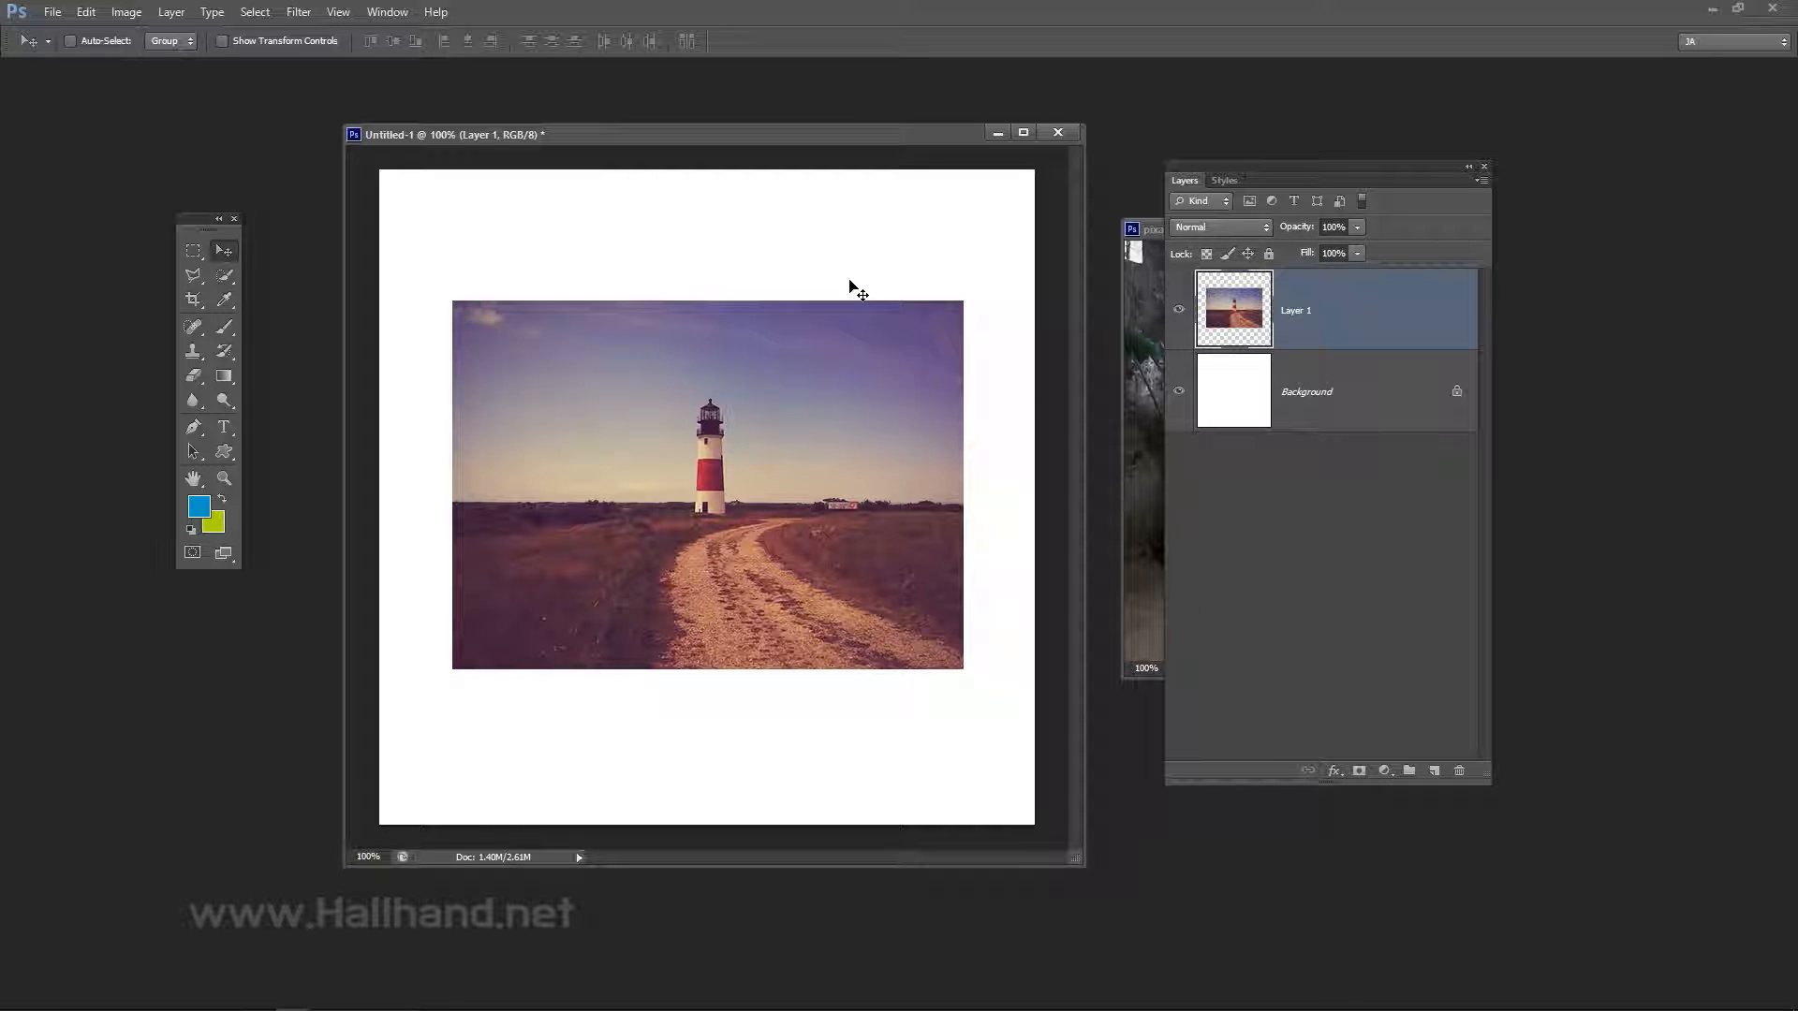
left_click_drag(846, 414, 851, 404)
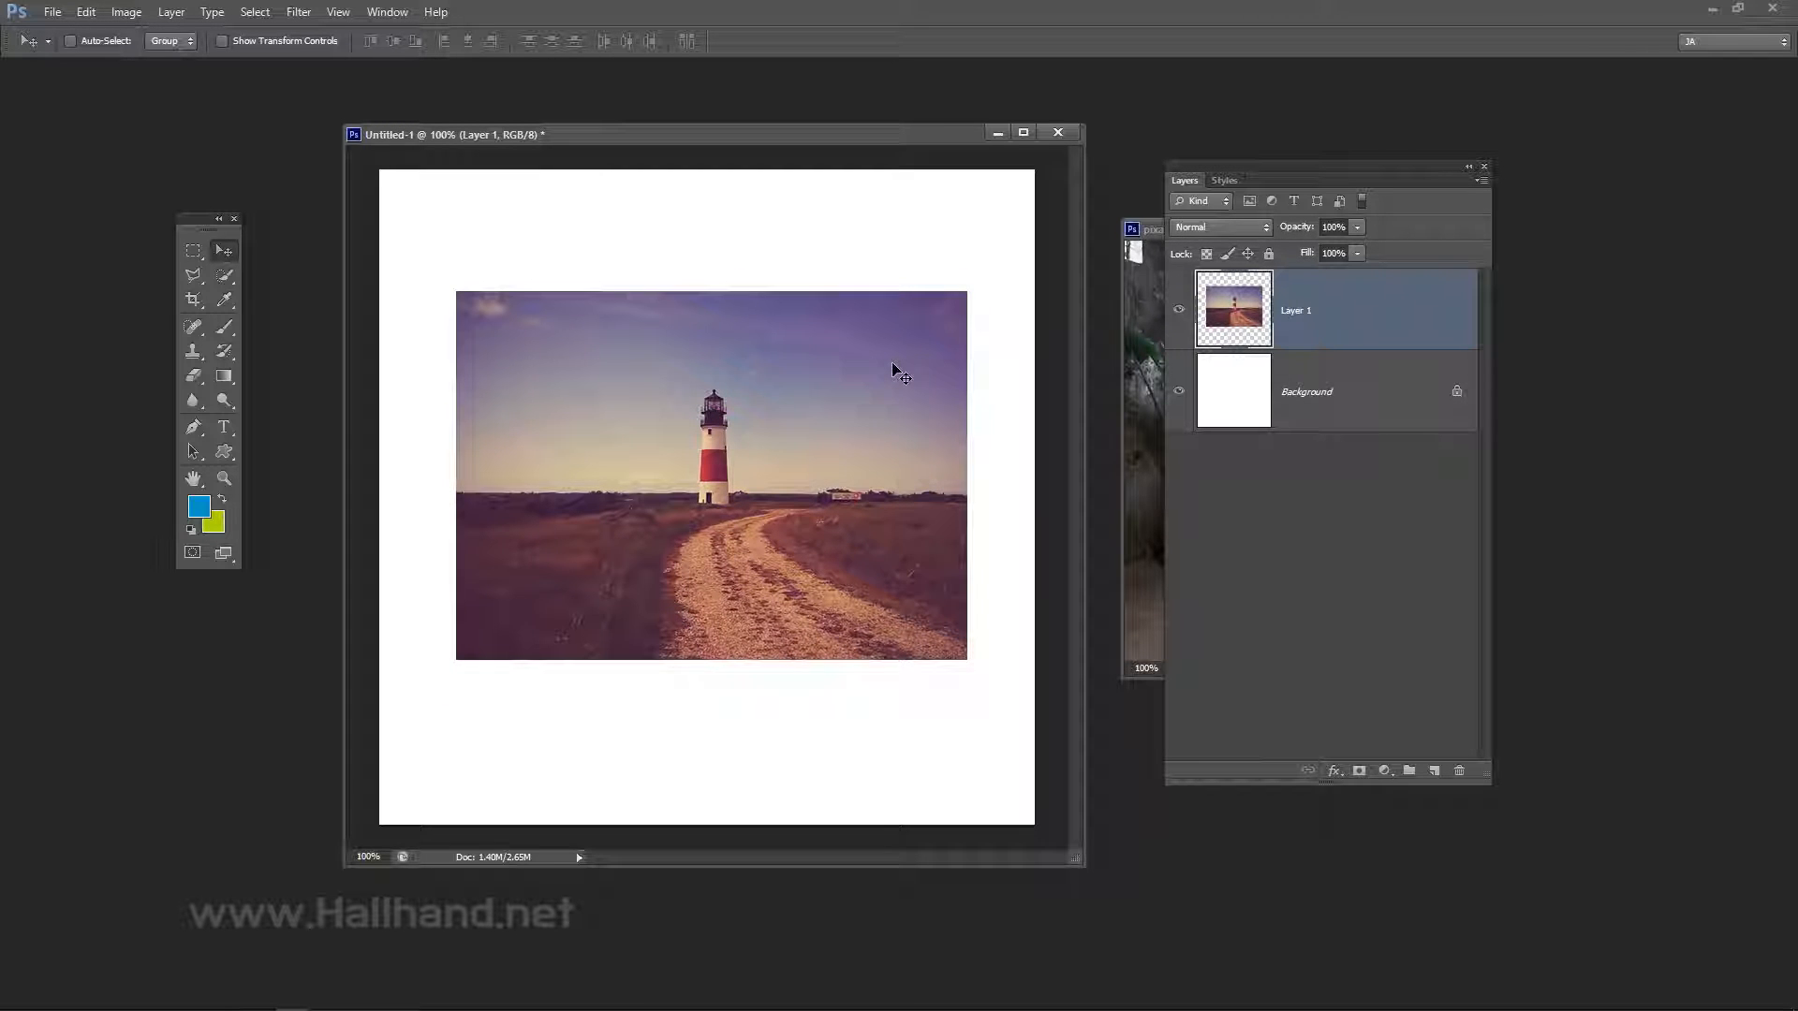
Copy the photo of the woman from pixabay41.jpg onto Untitled-1, over the lighthouse photo, and close the source file.
left_click_drag(1208, 173, 1314, 187)
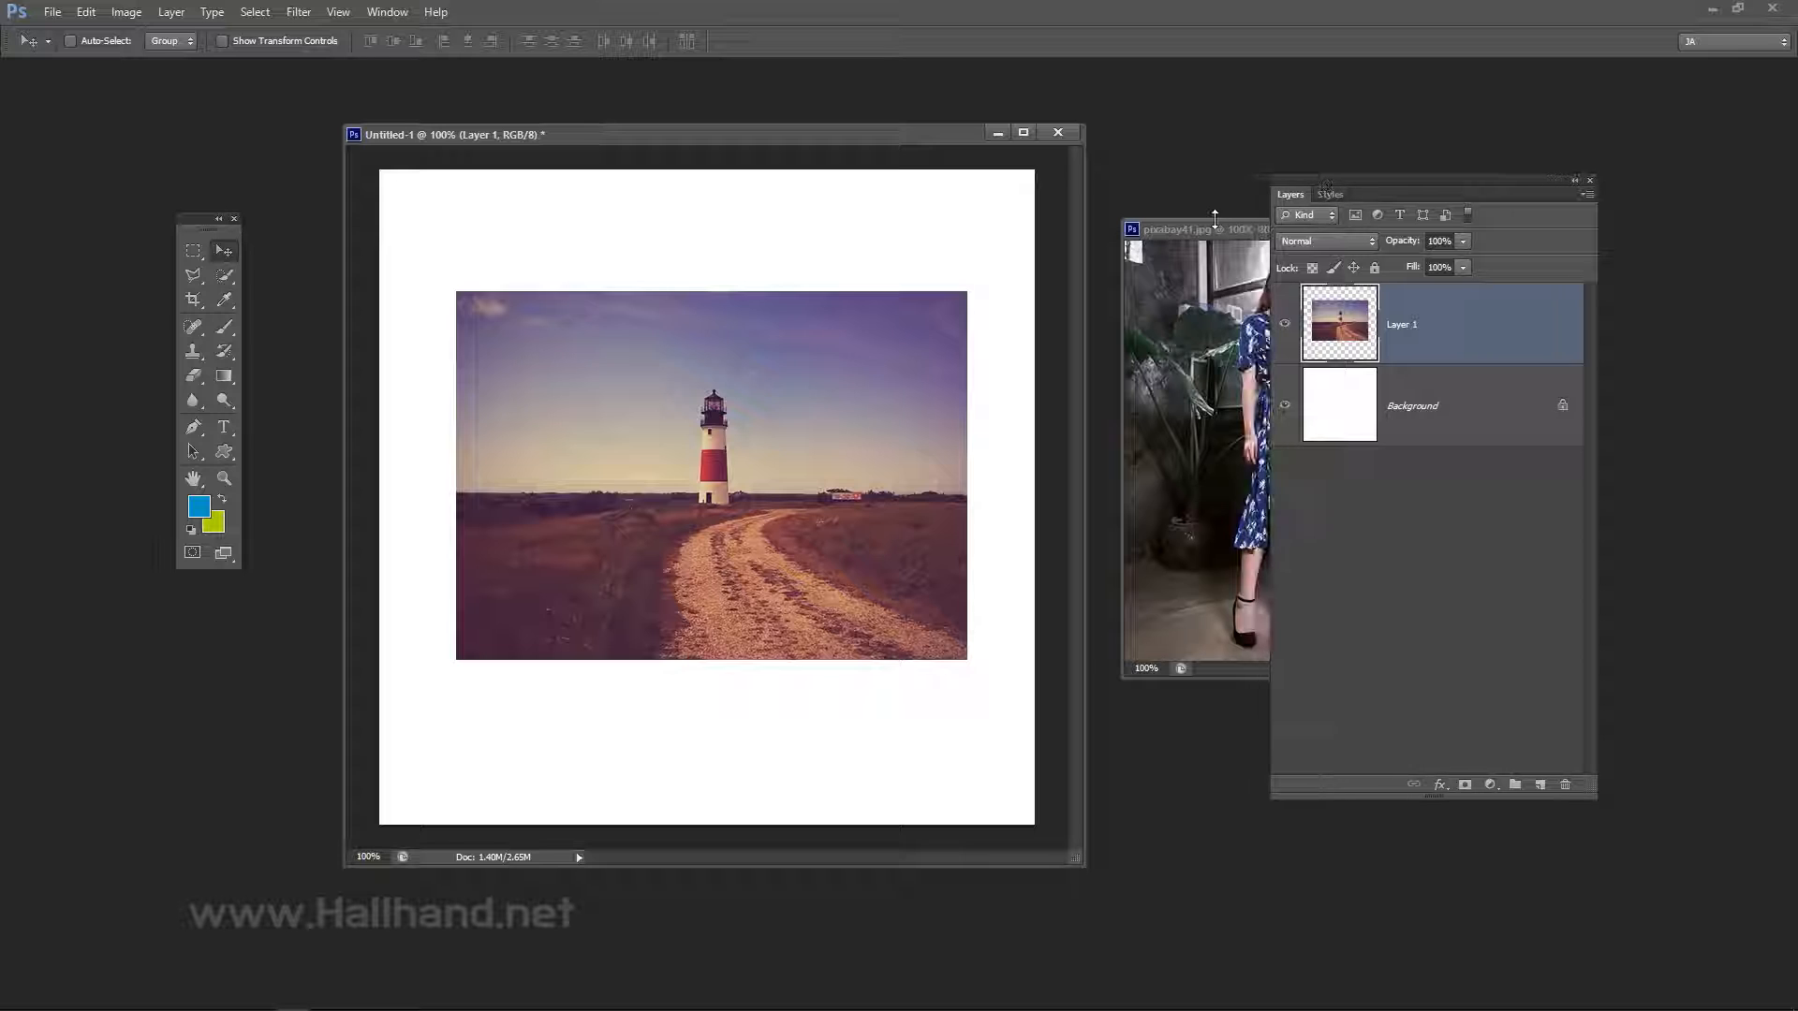
left_click_drag(1208, 230, 1117, 211)
left_click_drag(1187, 313, 805, 398)
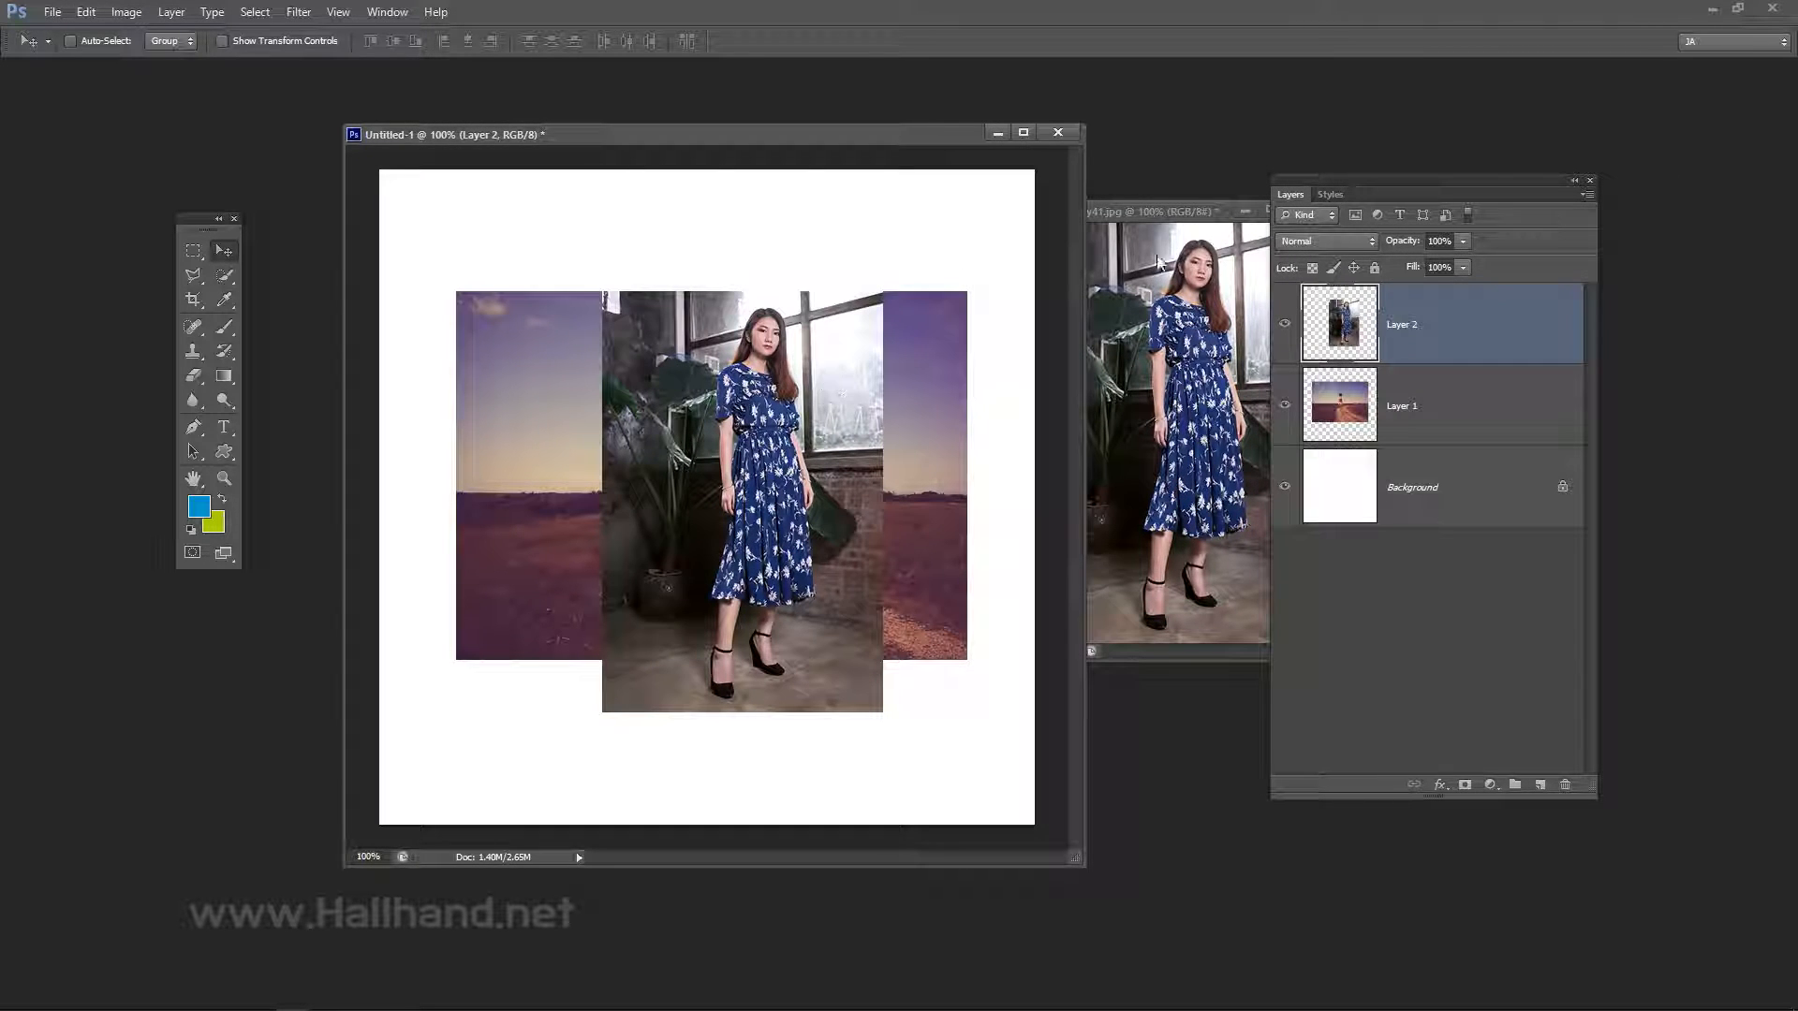
left_click(1158, 262)
key("ctrl+w")
Reposition the woman's photo over the right part of the lighthouse photo and set the Layers panel beside the document.
left_click_drag(883, 160, 941, 155)
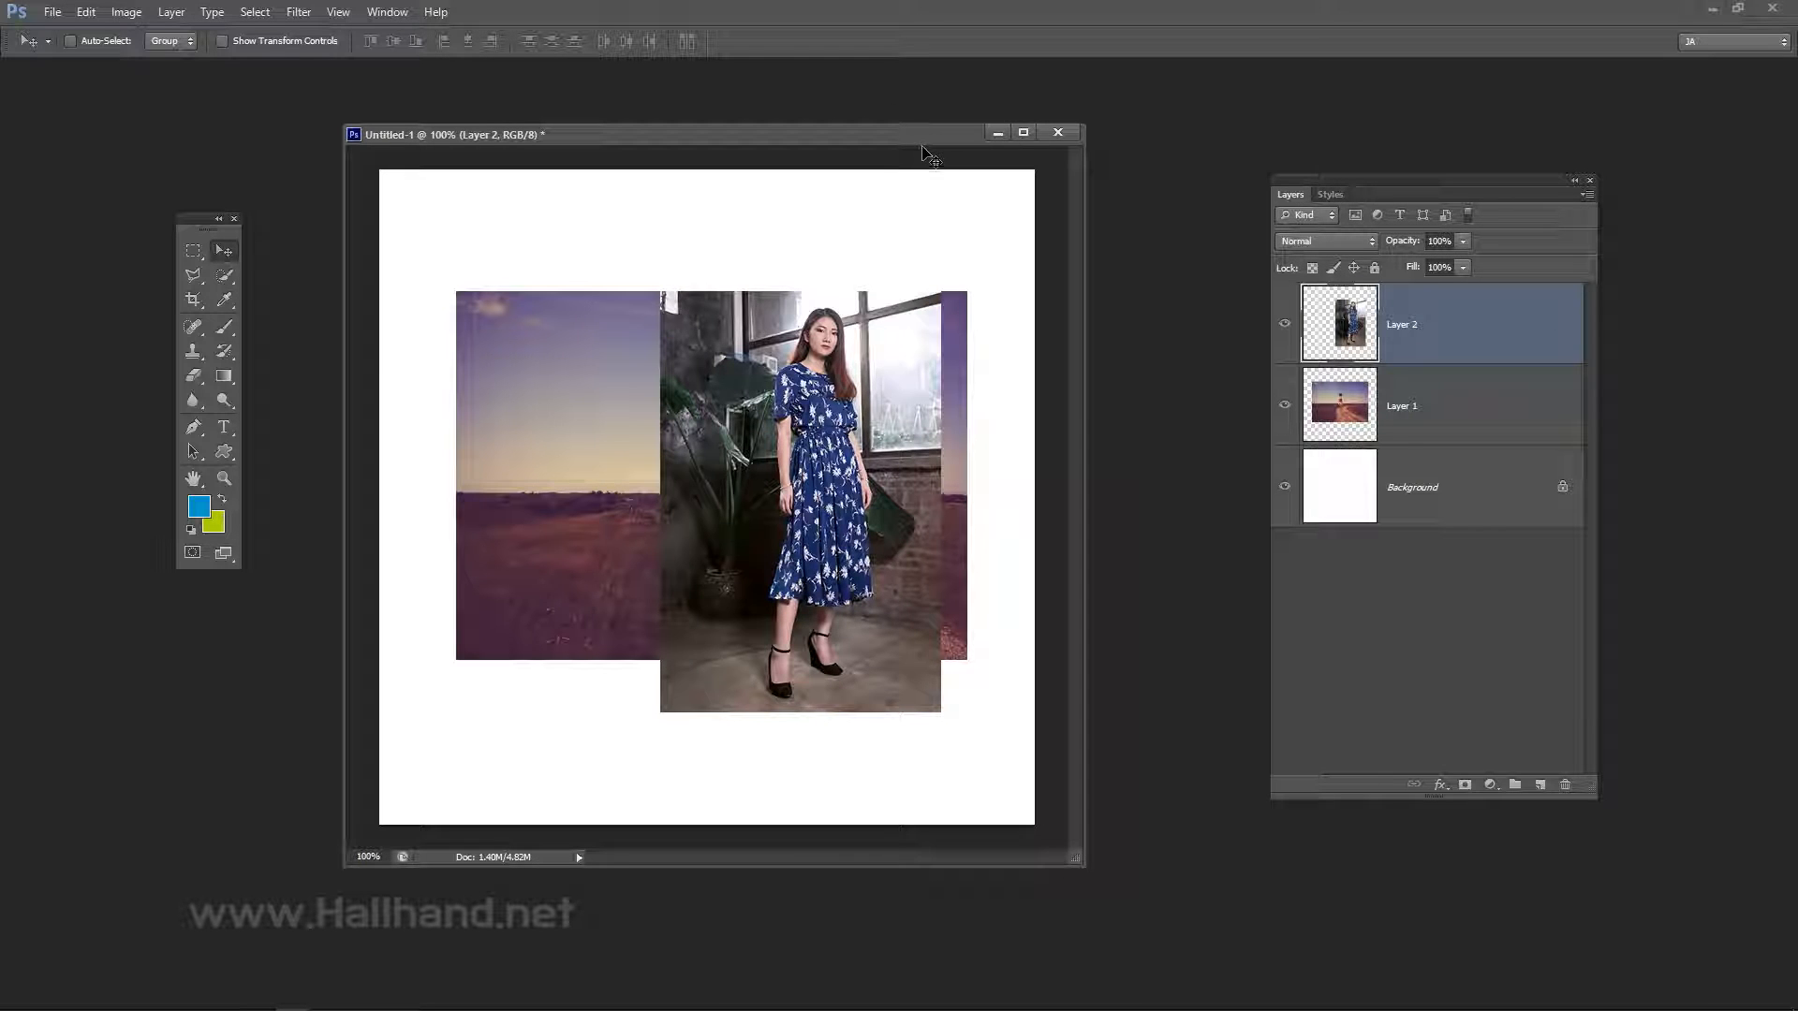
left_click_drag(1301, 180, 1153, 171)
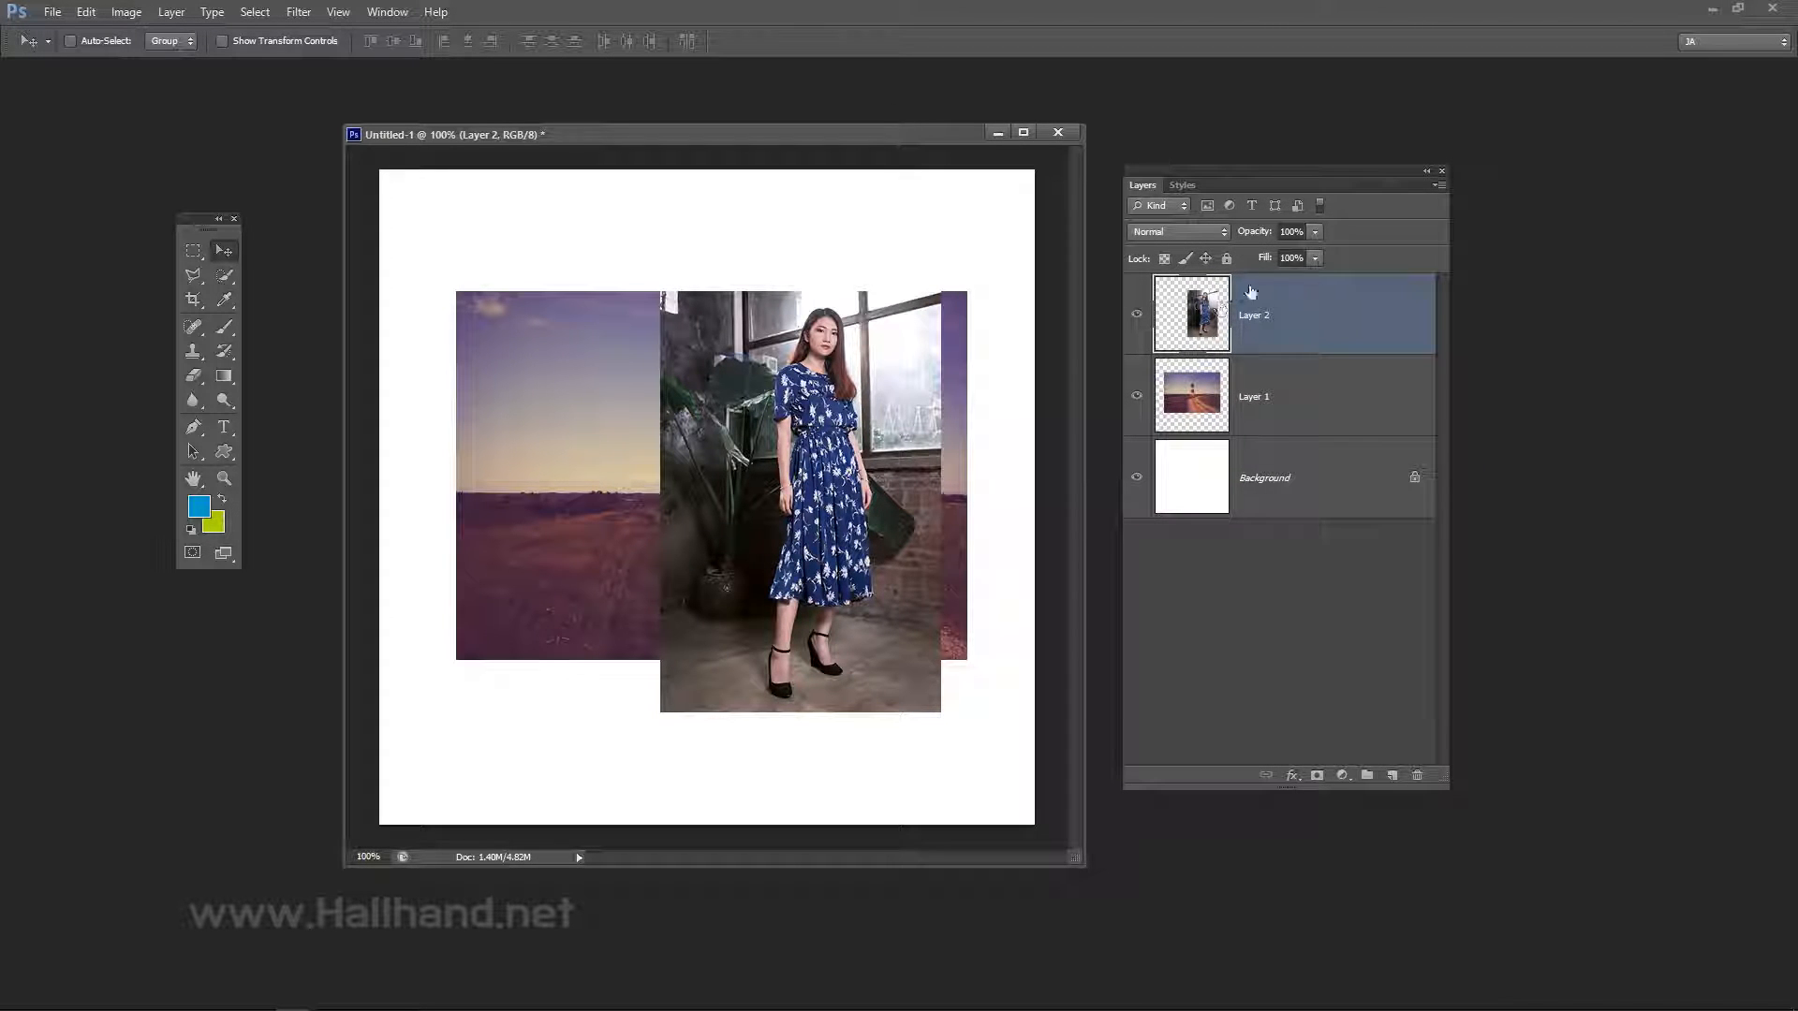
left_click_drag(857, 440, 817, 404)
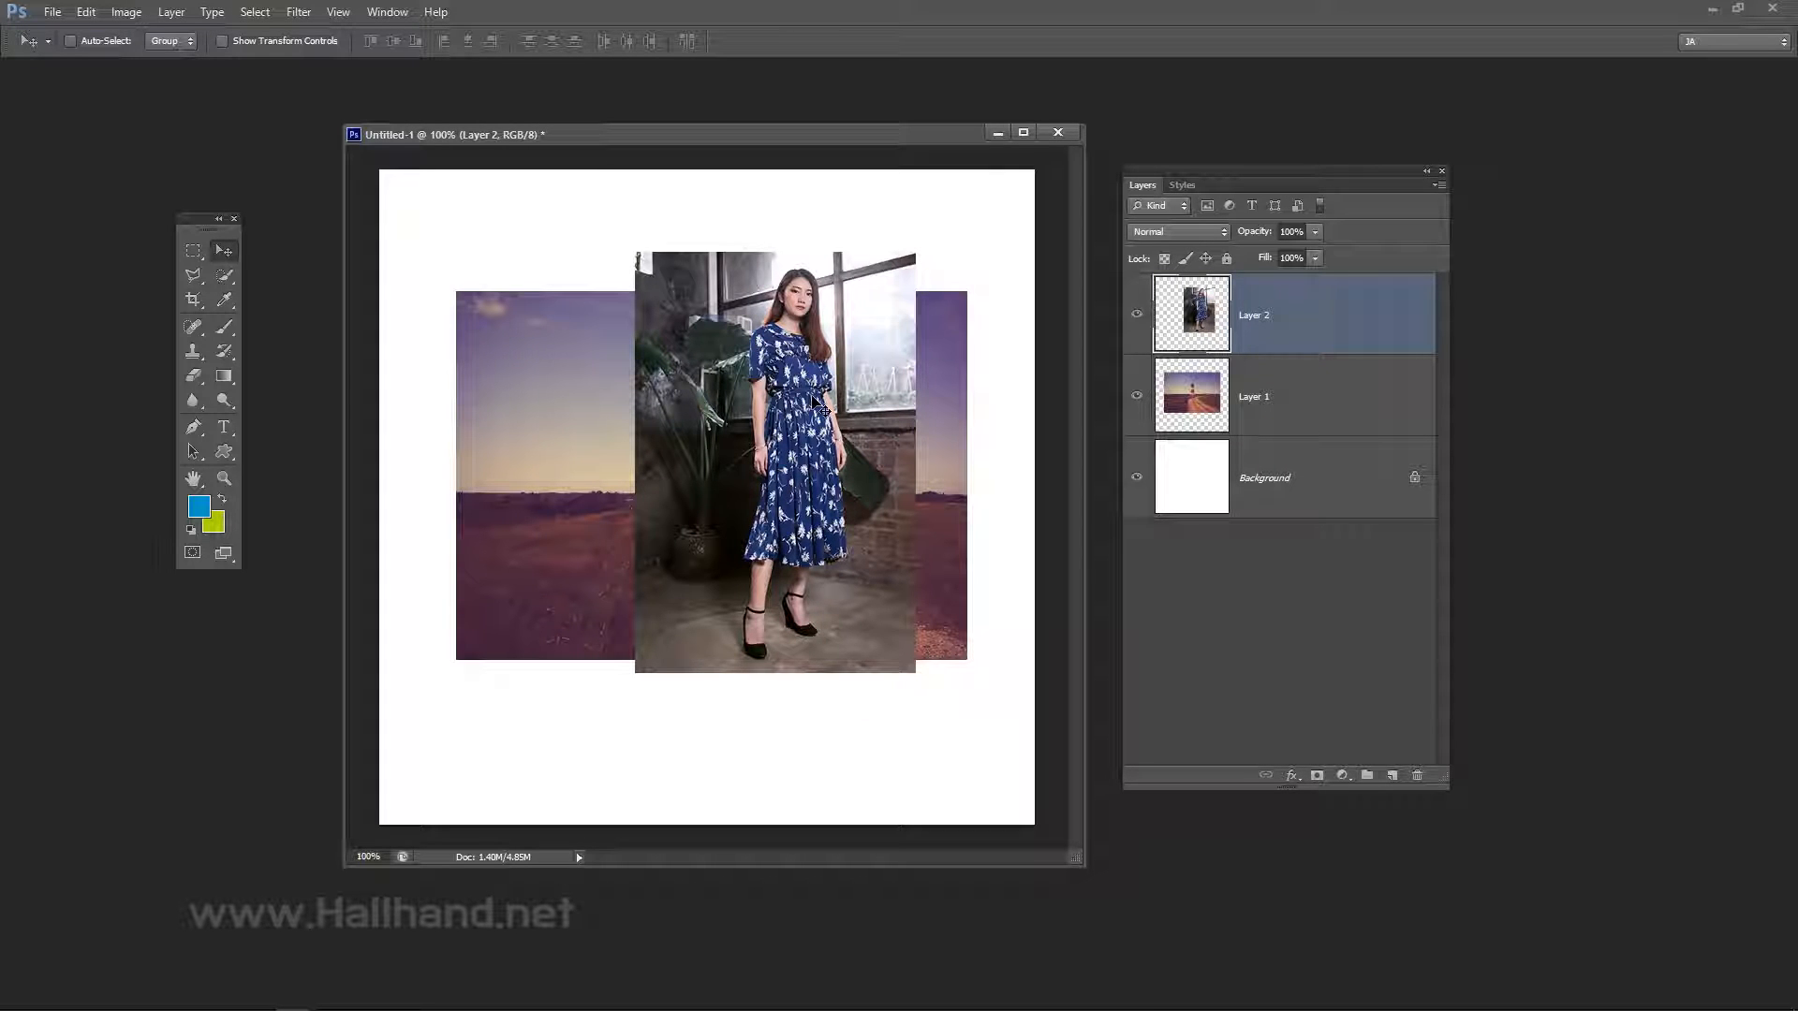
left_click_drag(801, 427, 829, 440)
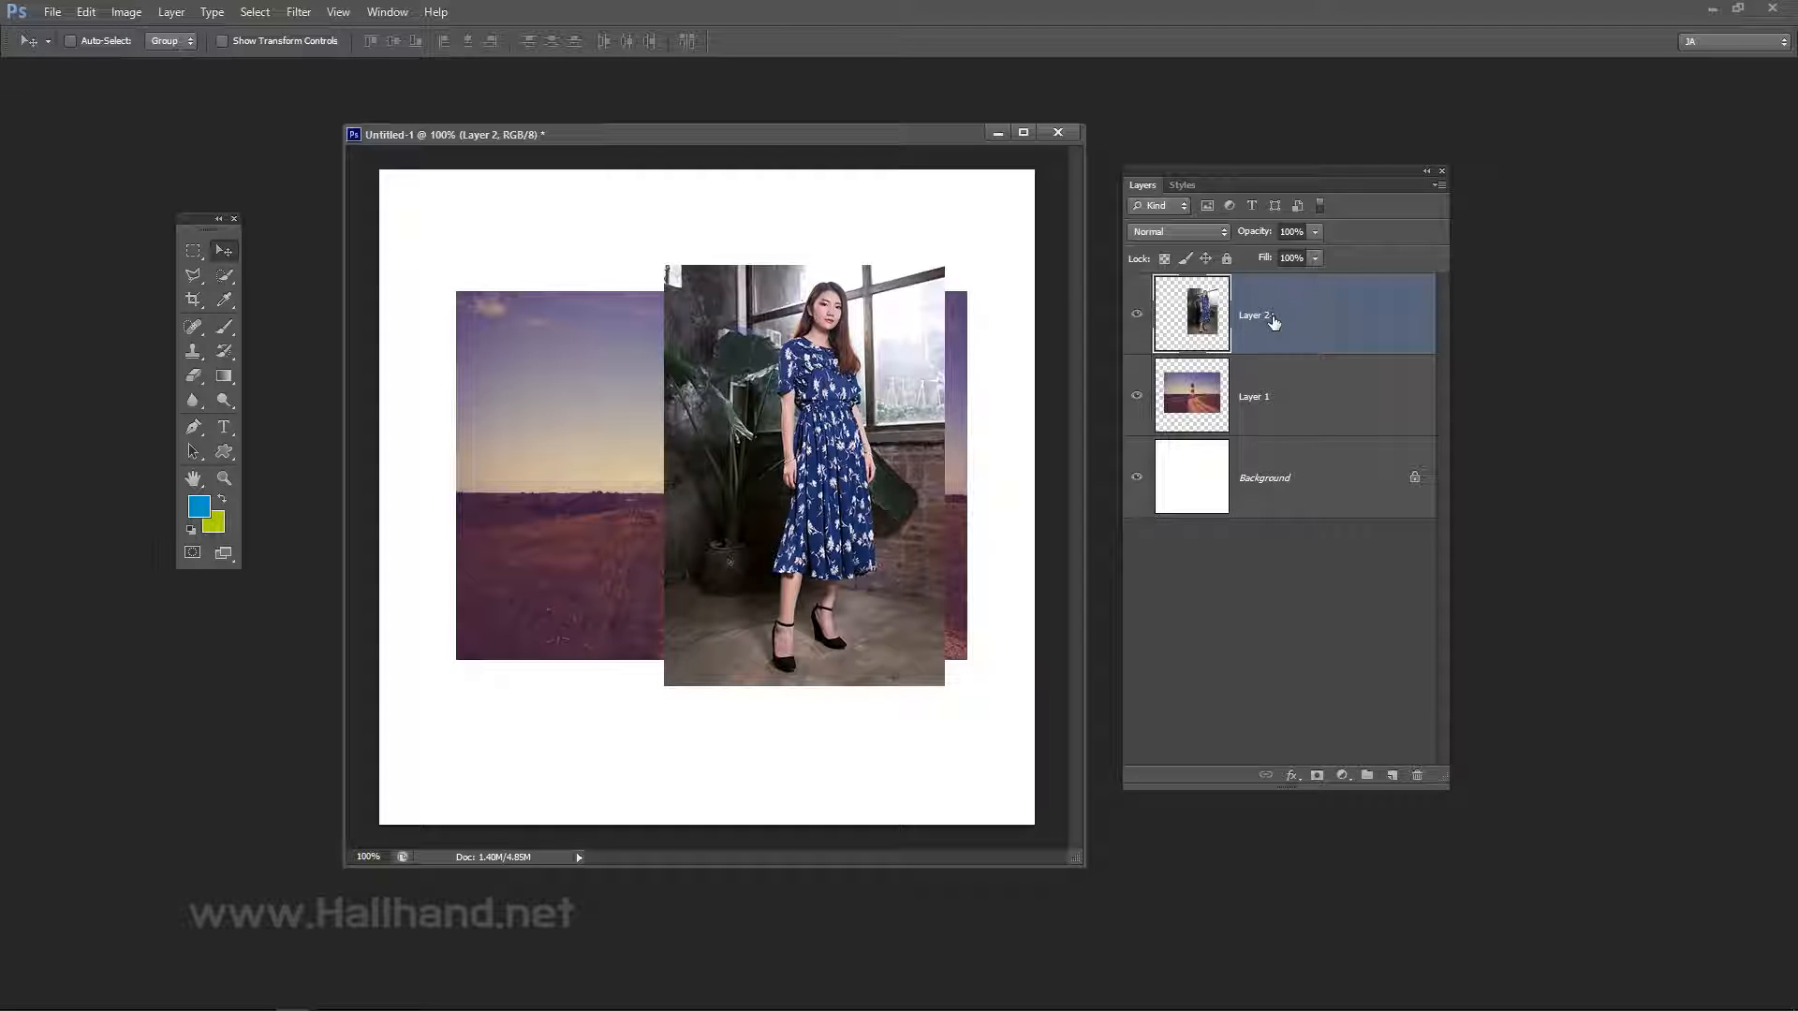
Examine the stacking order by selecting Layer 1, Background and Layer 2 in turn, down and back up the stack.
left_click(1274, 401)
left_click(1264, 479)
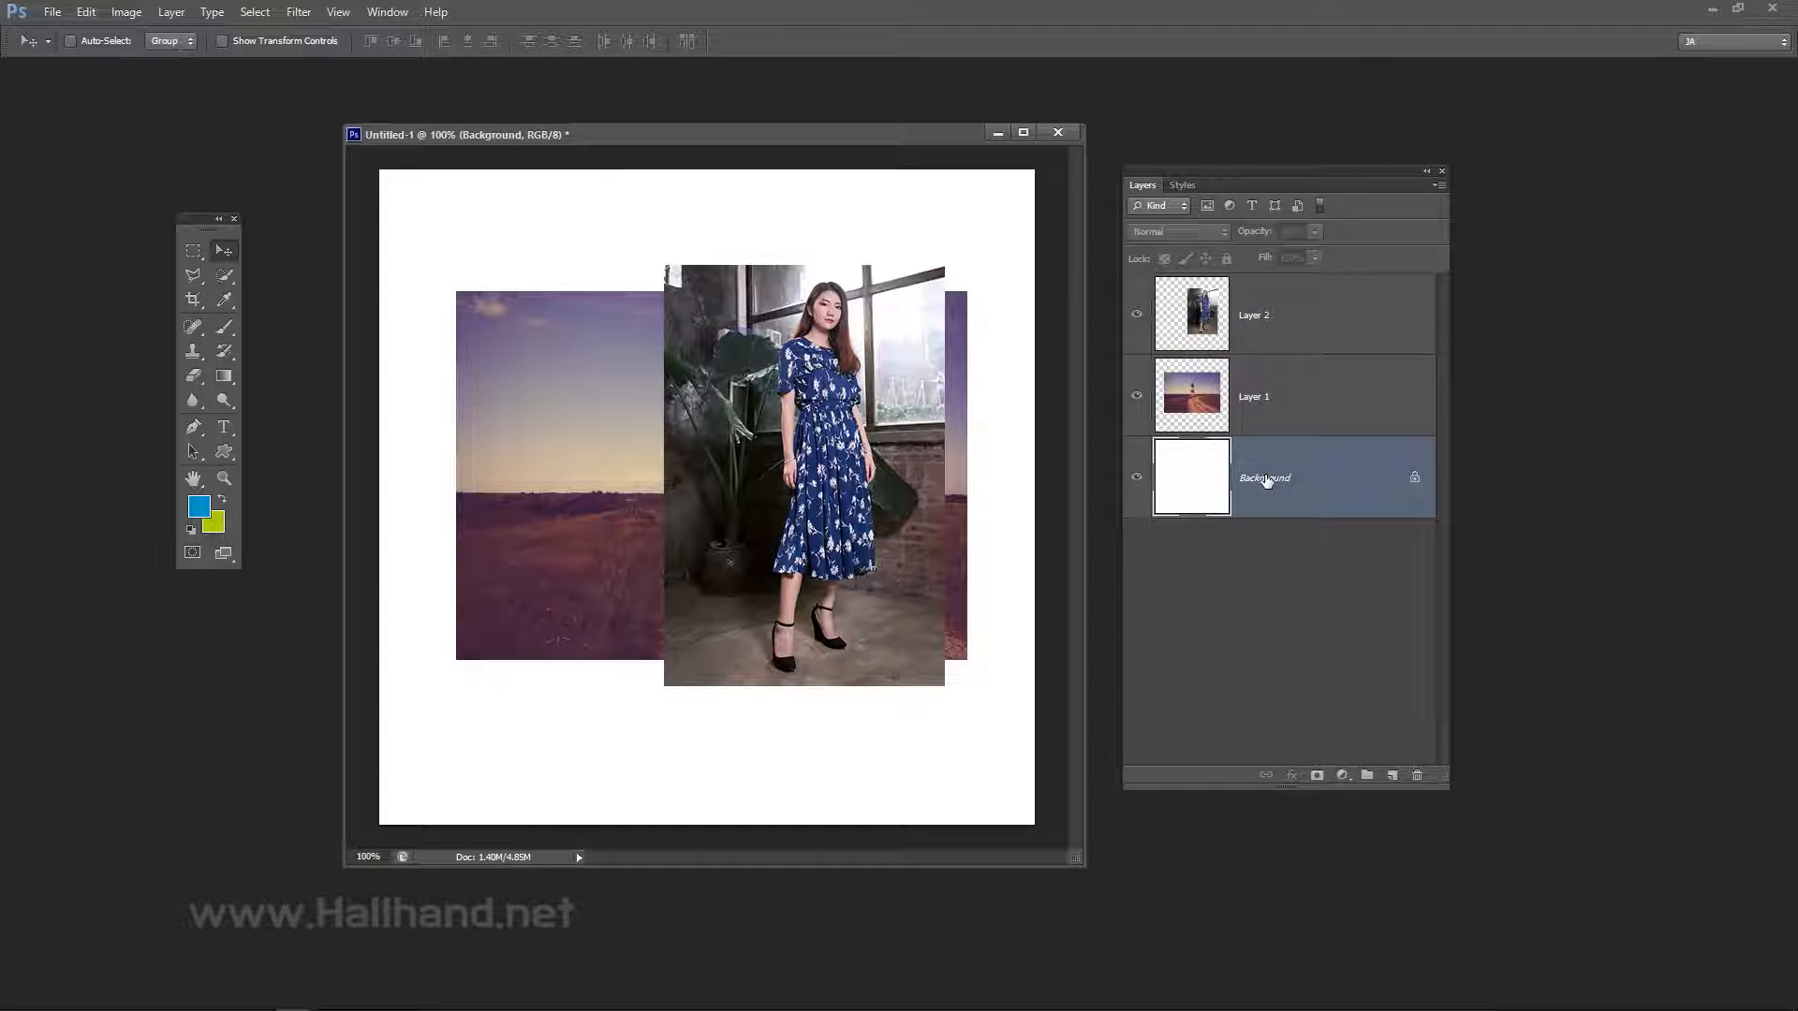
left_click(1282, 389)
left_click(1280, 337)
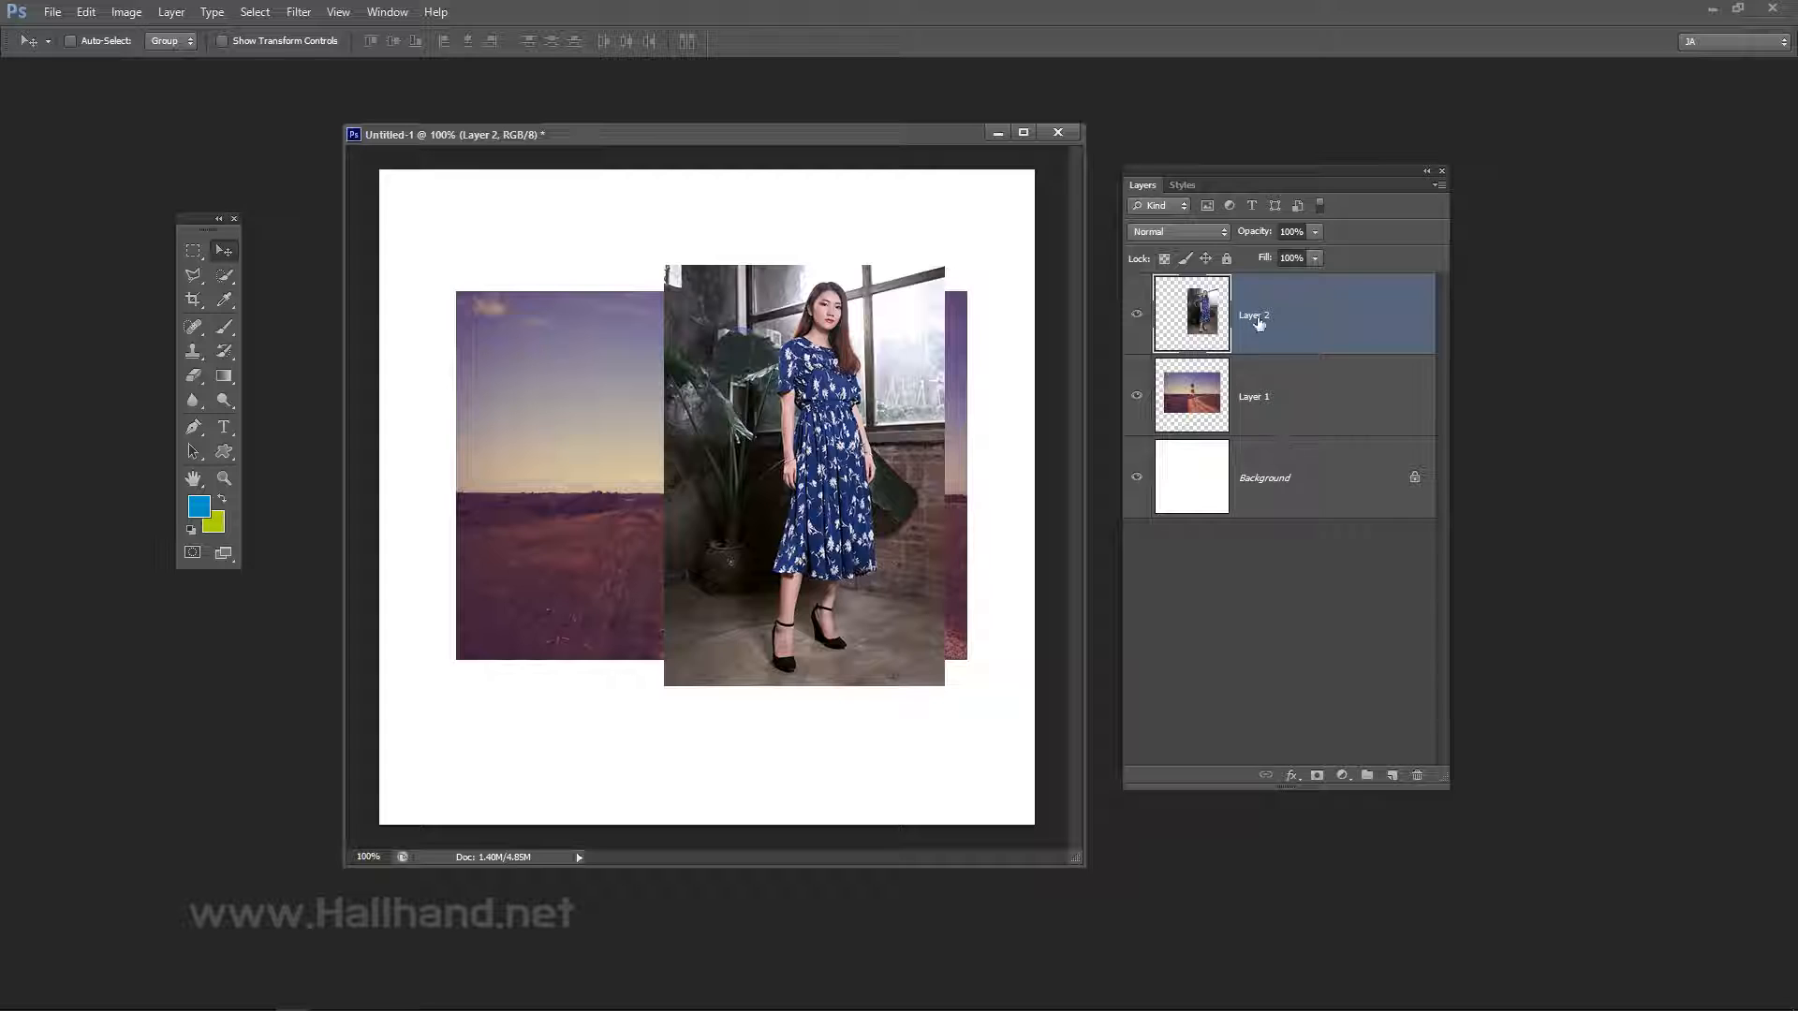
left_click(1273, 393)
left_click(1283, 480)
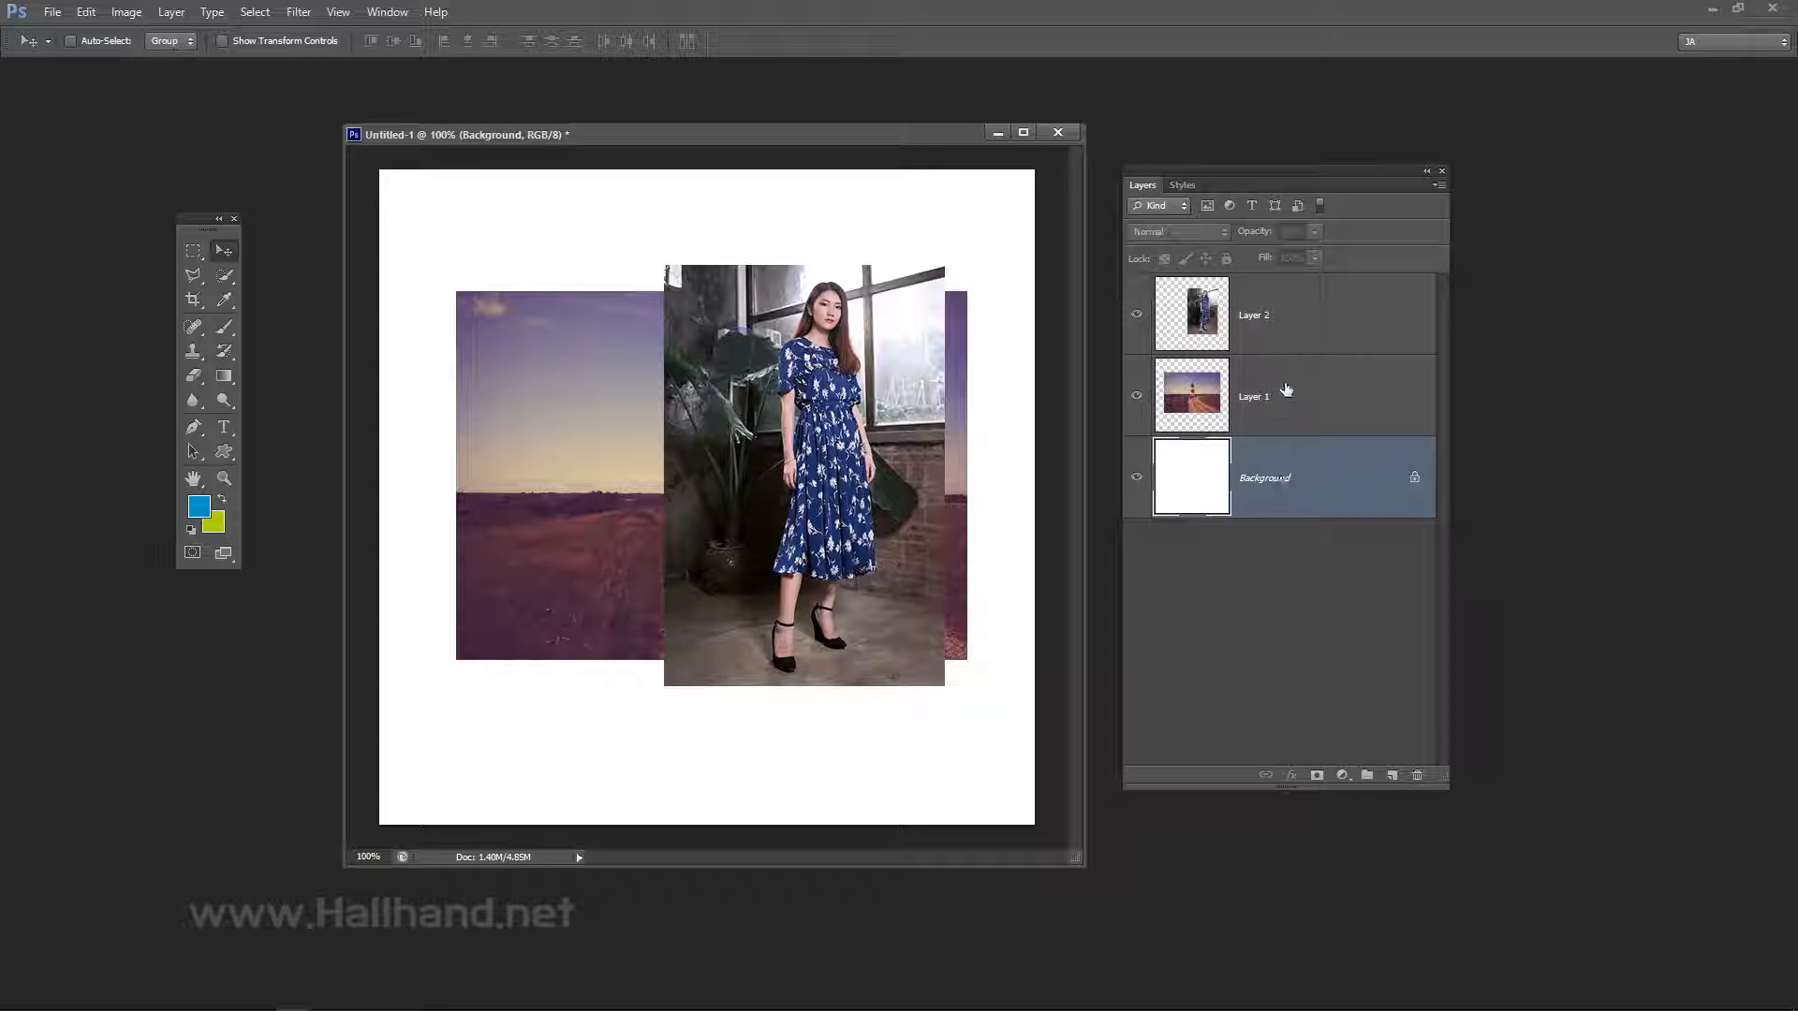
left_click(1285, 389)
left_click(1292, 336)
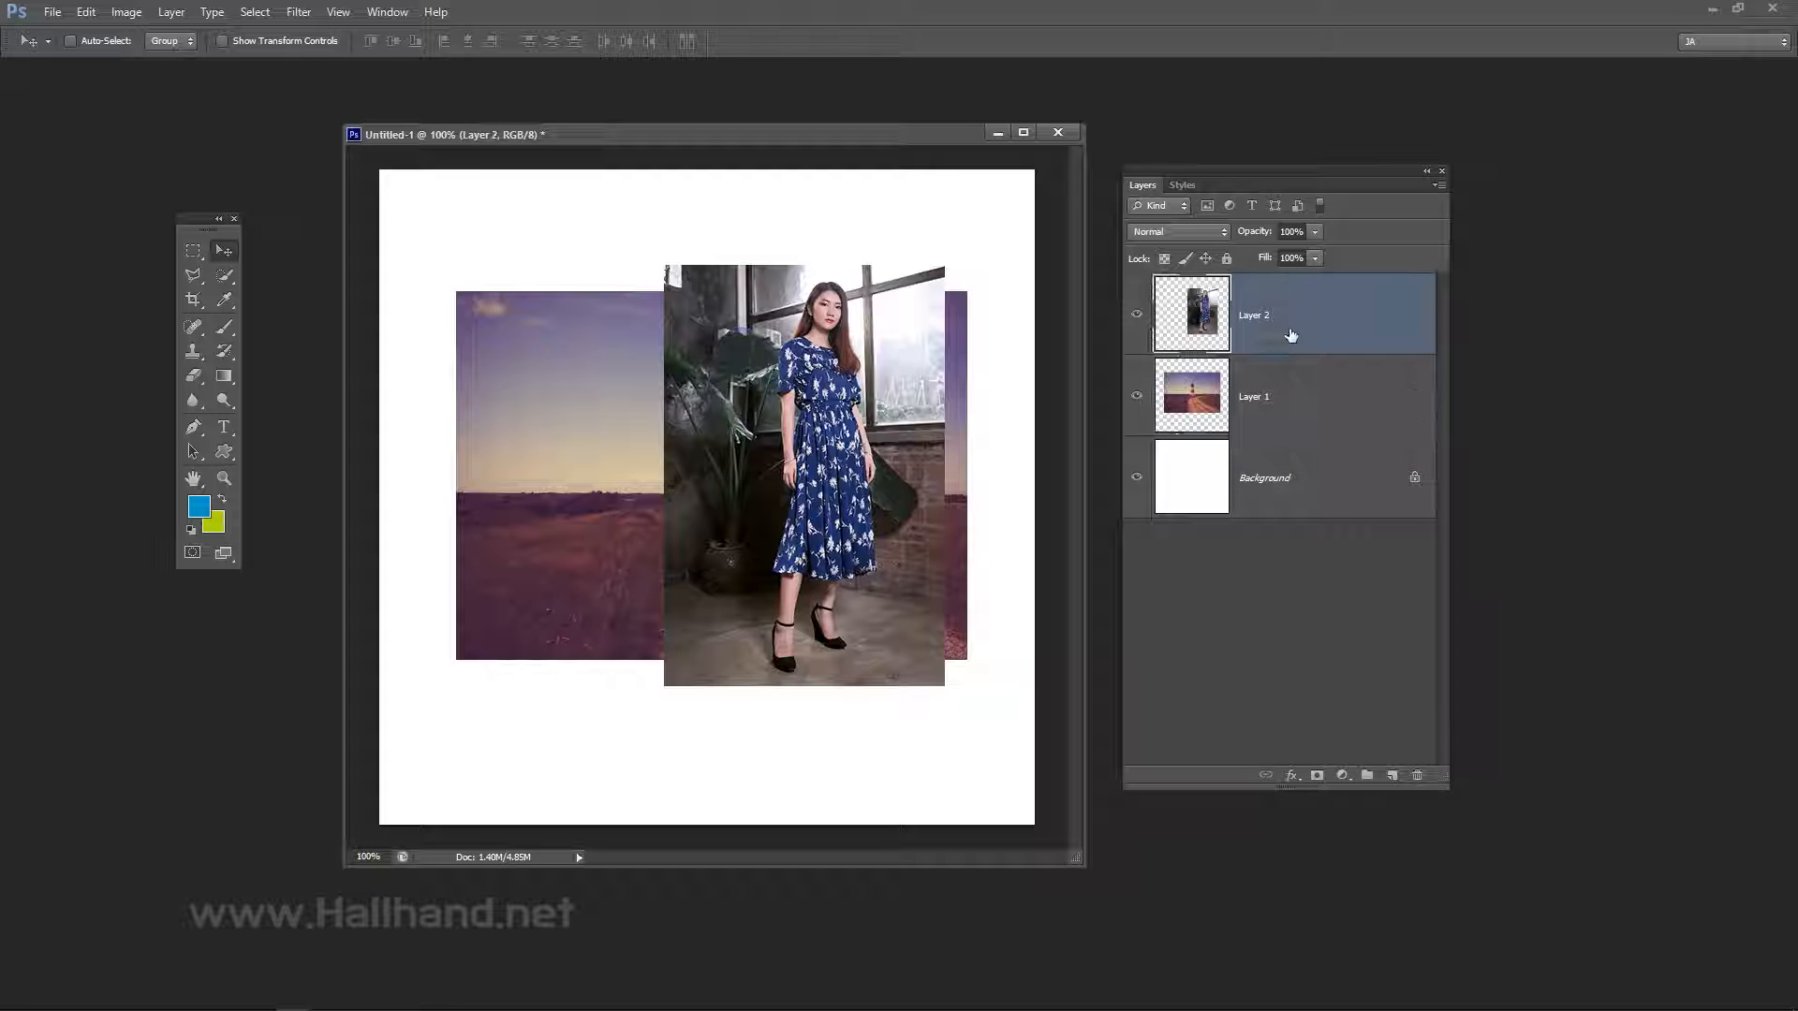
Step through Background, Layer 1 and Layer 2 once more, ending with the lighthouse photo's Layer 1 as the active layer.
double_click(1260, 397)
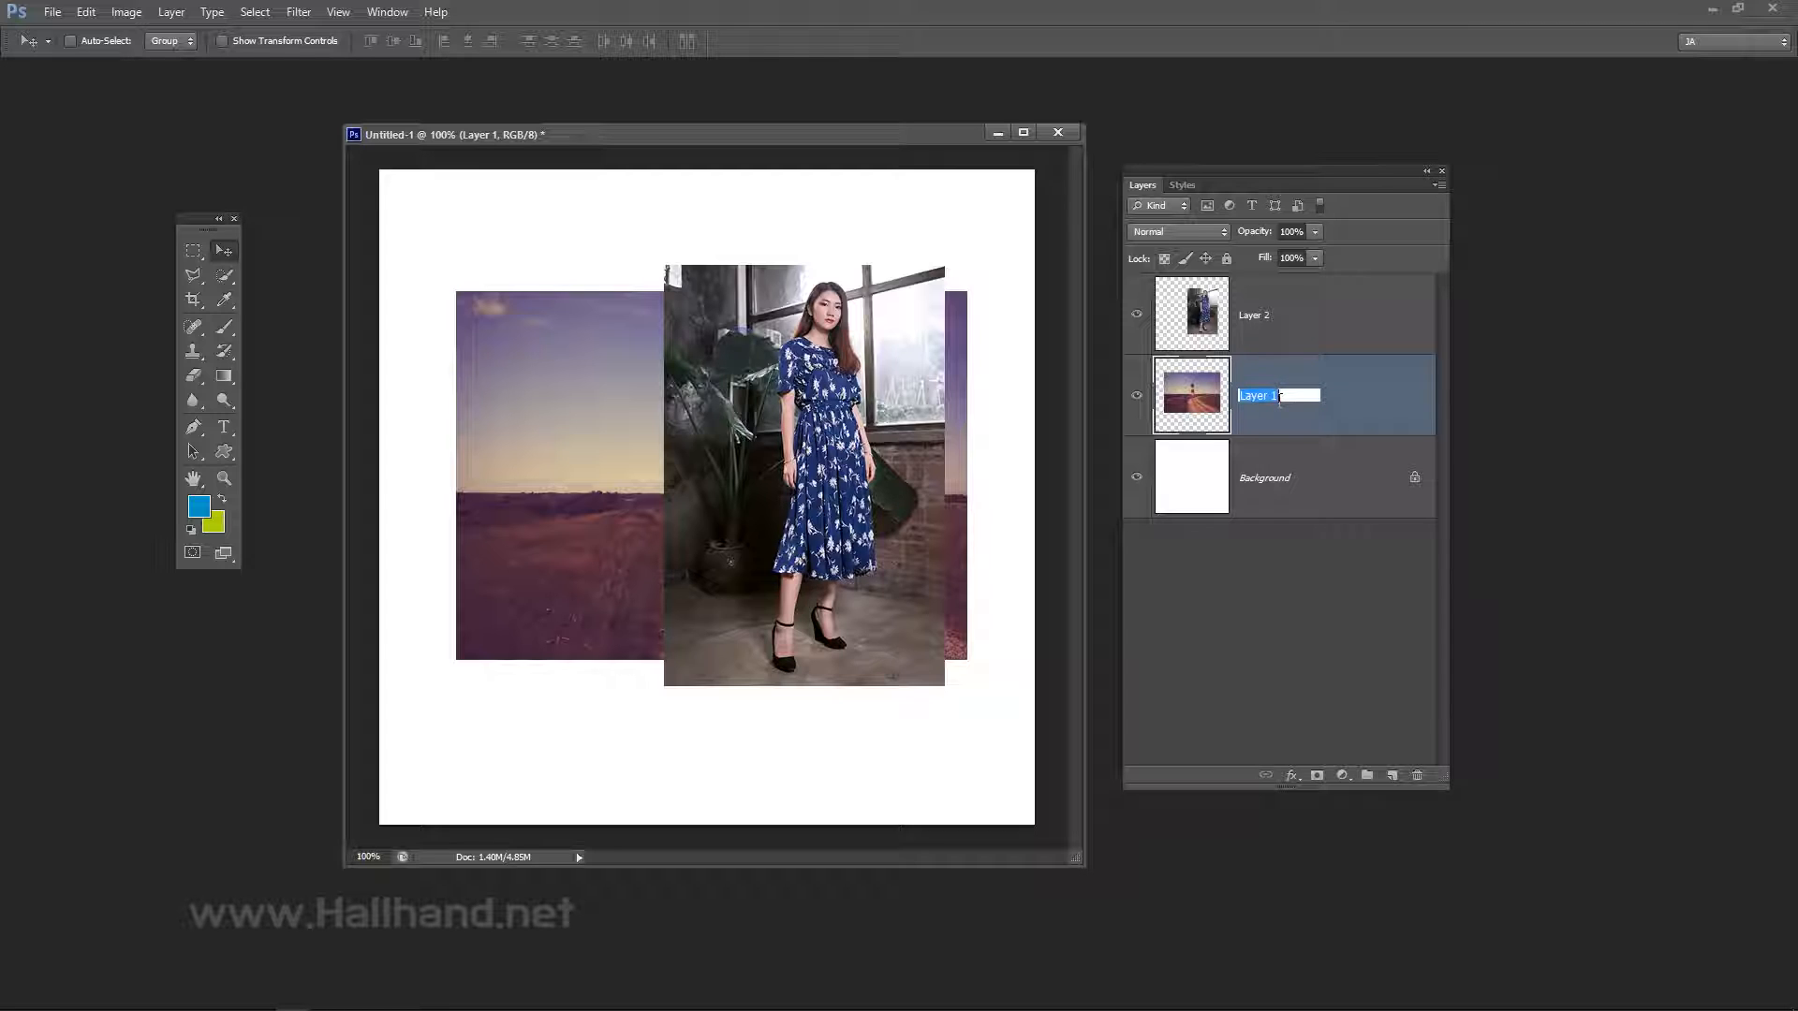
left_click(1279, 475)
left_click(1277, 403)
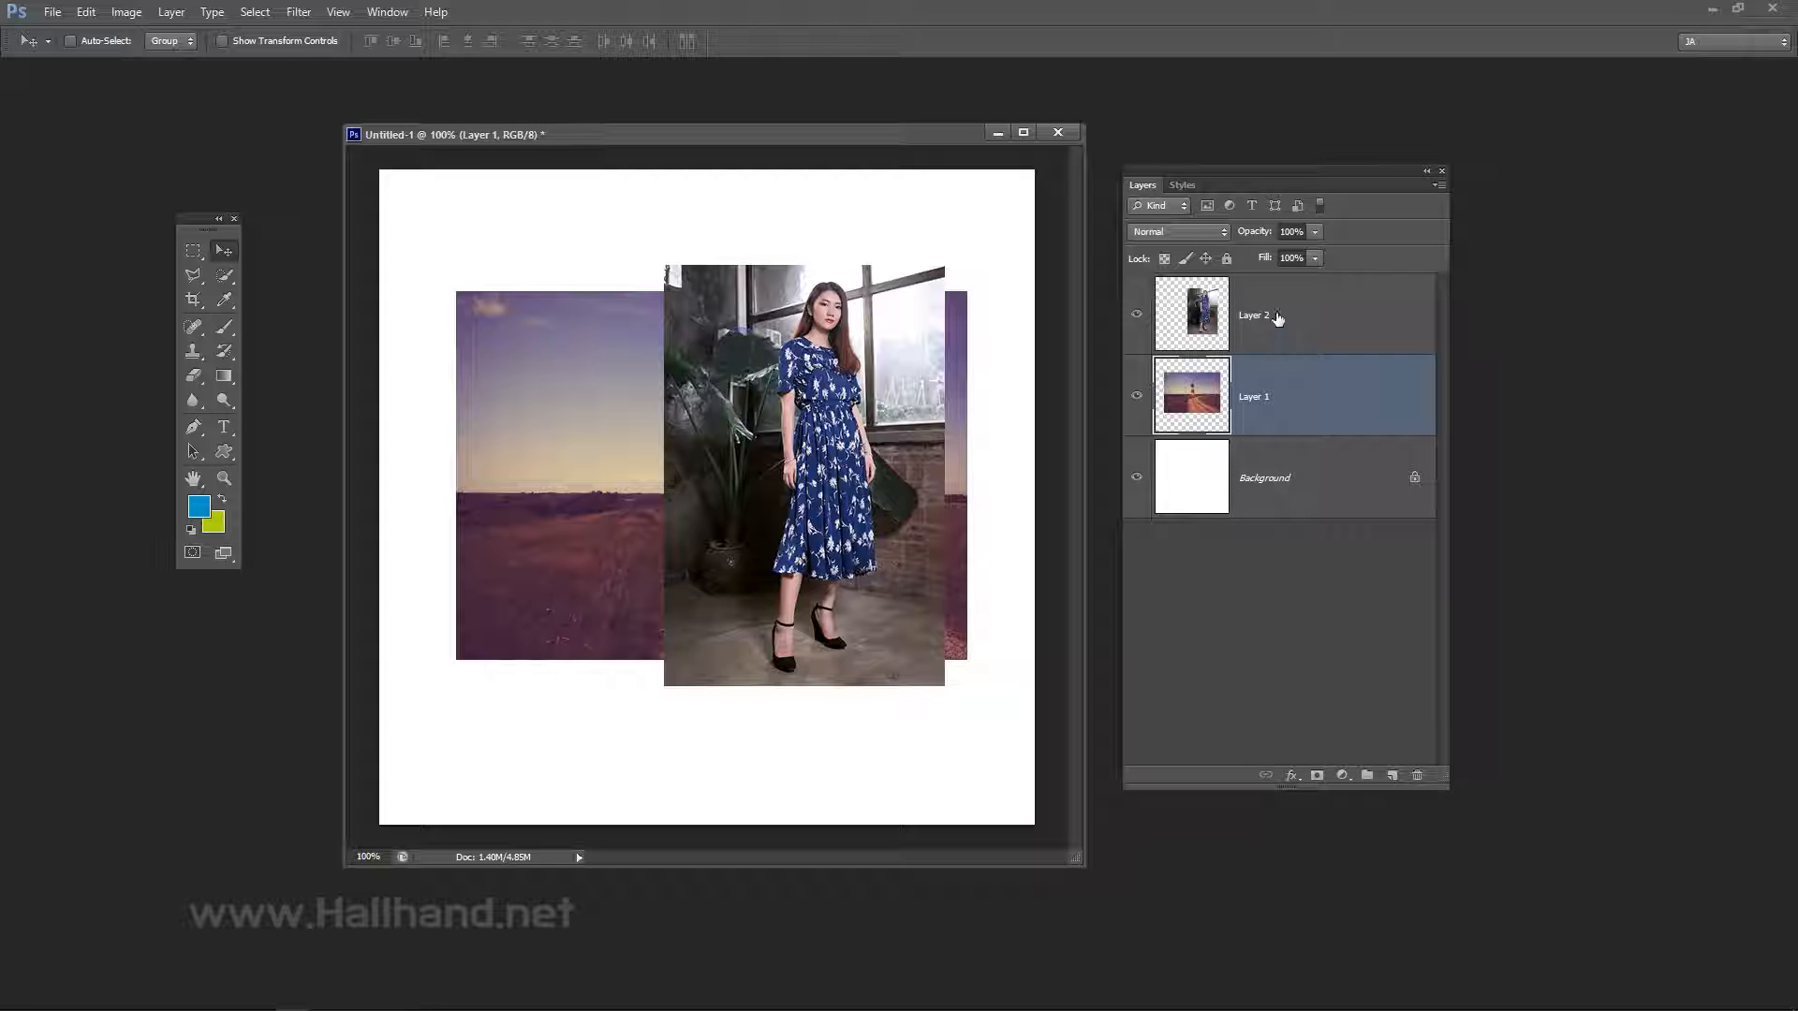
left_click(1279, 313)
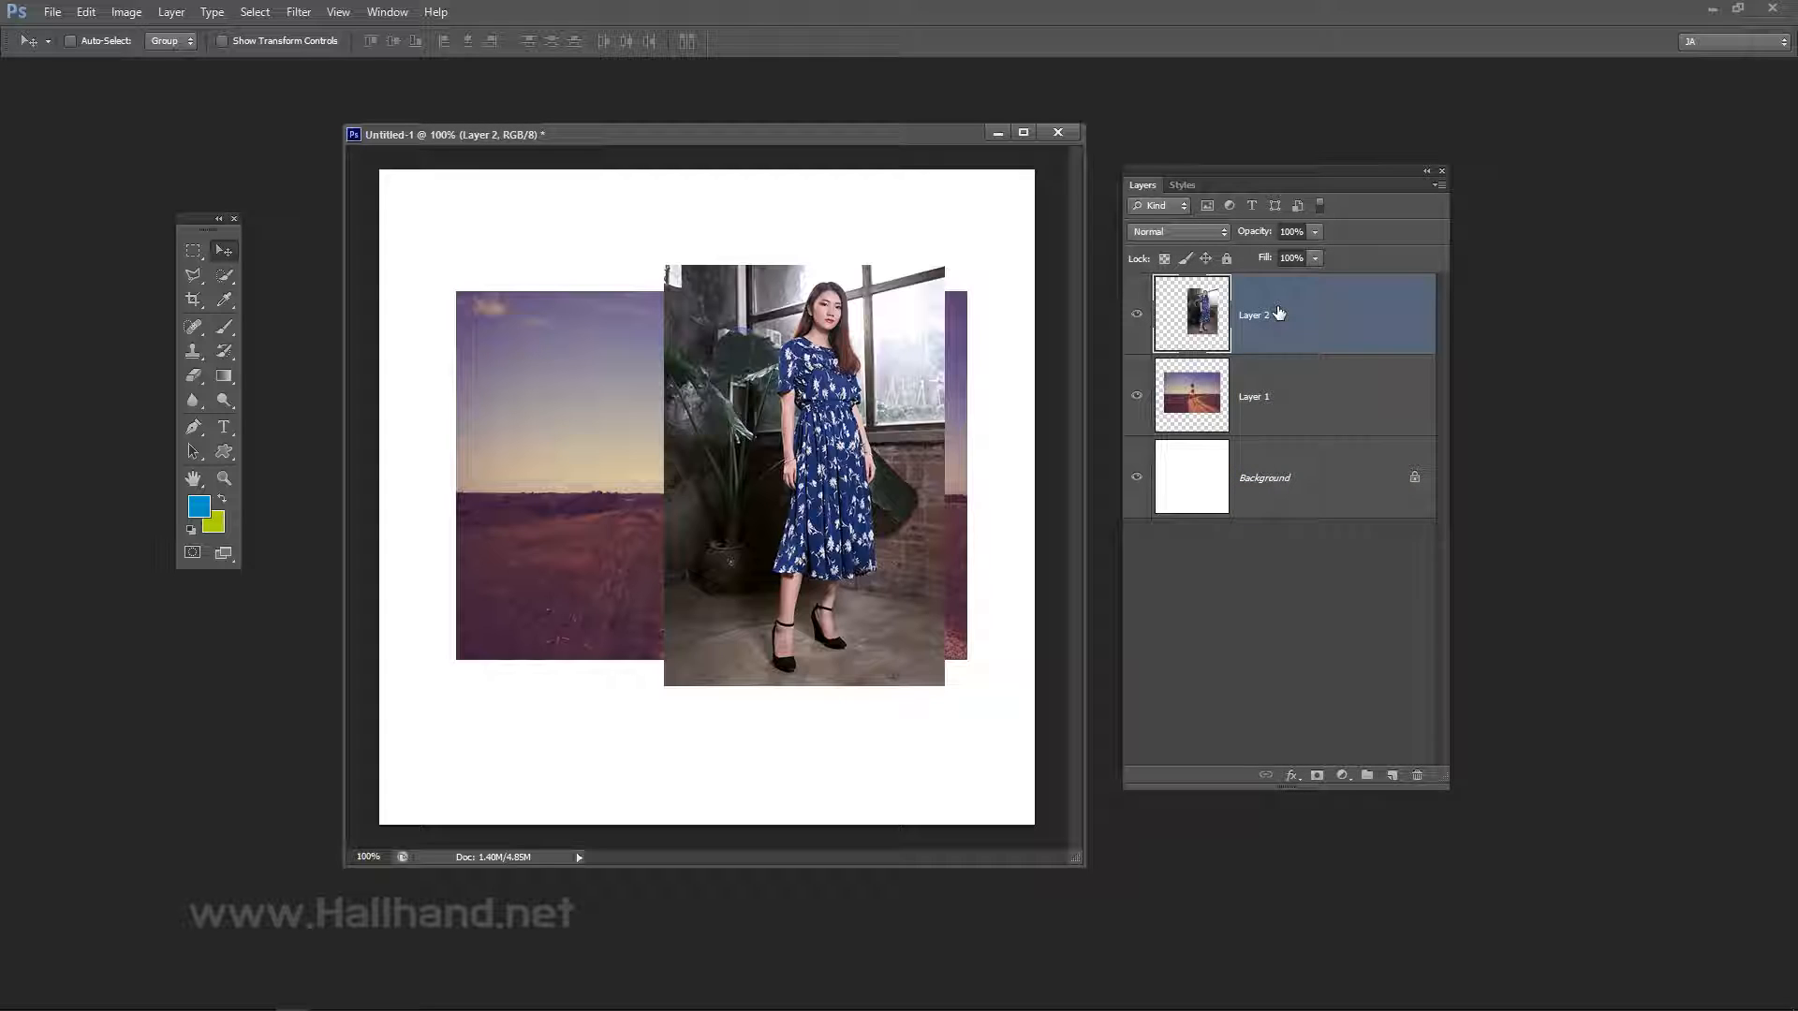
left_click(1269, 397)
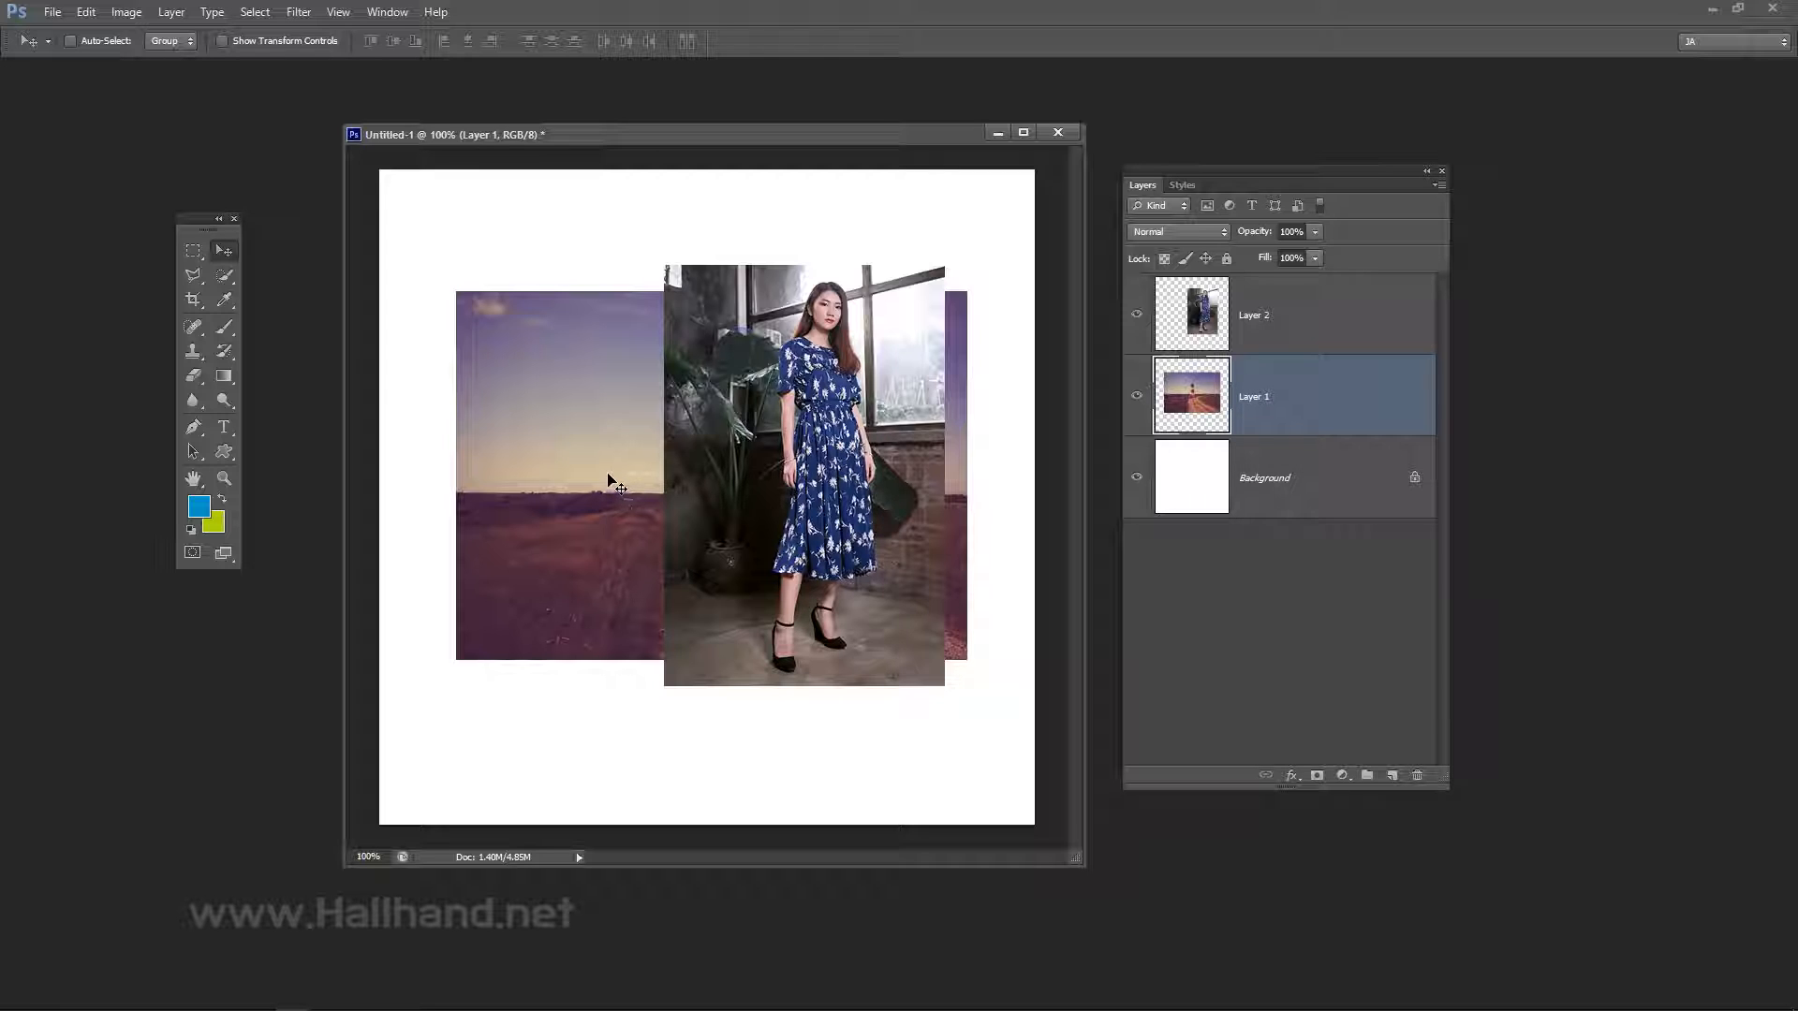
Shift the lighthouse photo on Layer 1 and the woman's photo on Layer 2 independently, each slightly down and to the left.
mouse_move(589, 460)
left_mouse_down()
mouse_move(523, 505)
mouse_move(567, 530)
mouse_move(623, 522)
mouse_move(590, 518)
mouse_move(597, 457)
mouse_move(574, 476)
left_mouse_up()
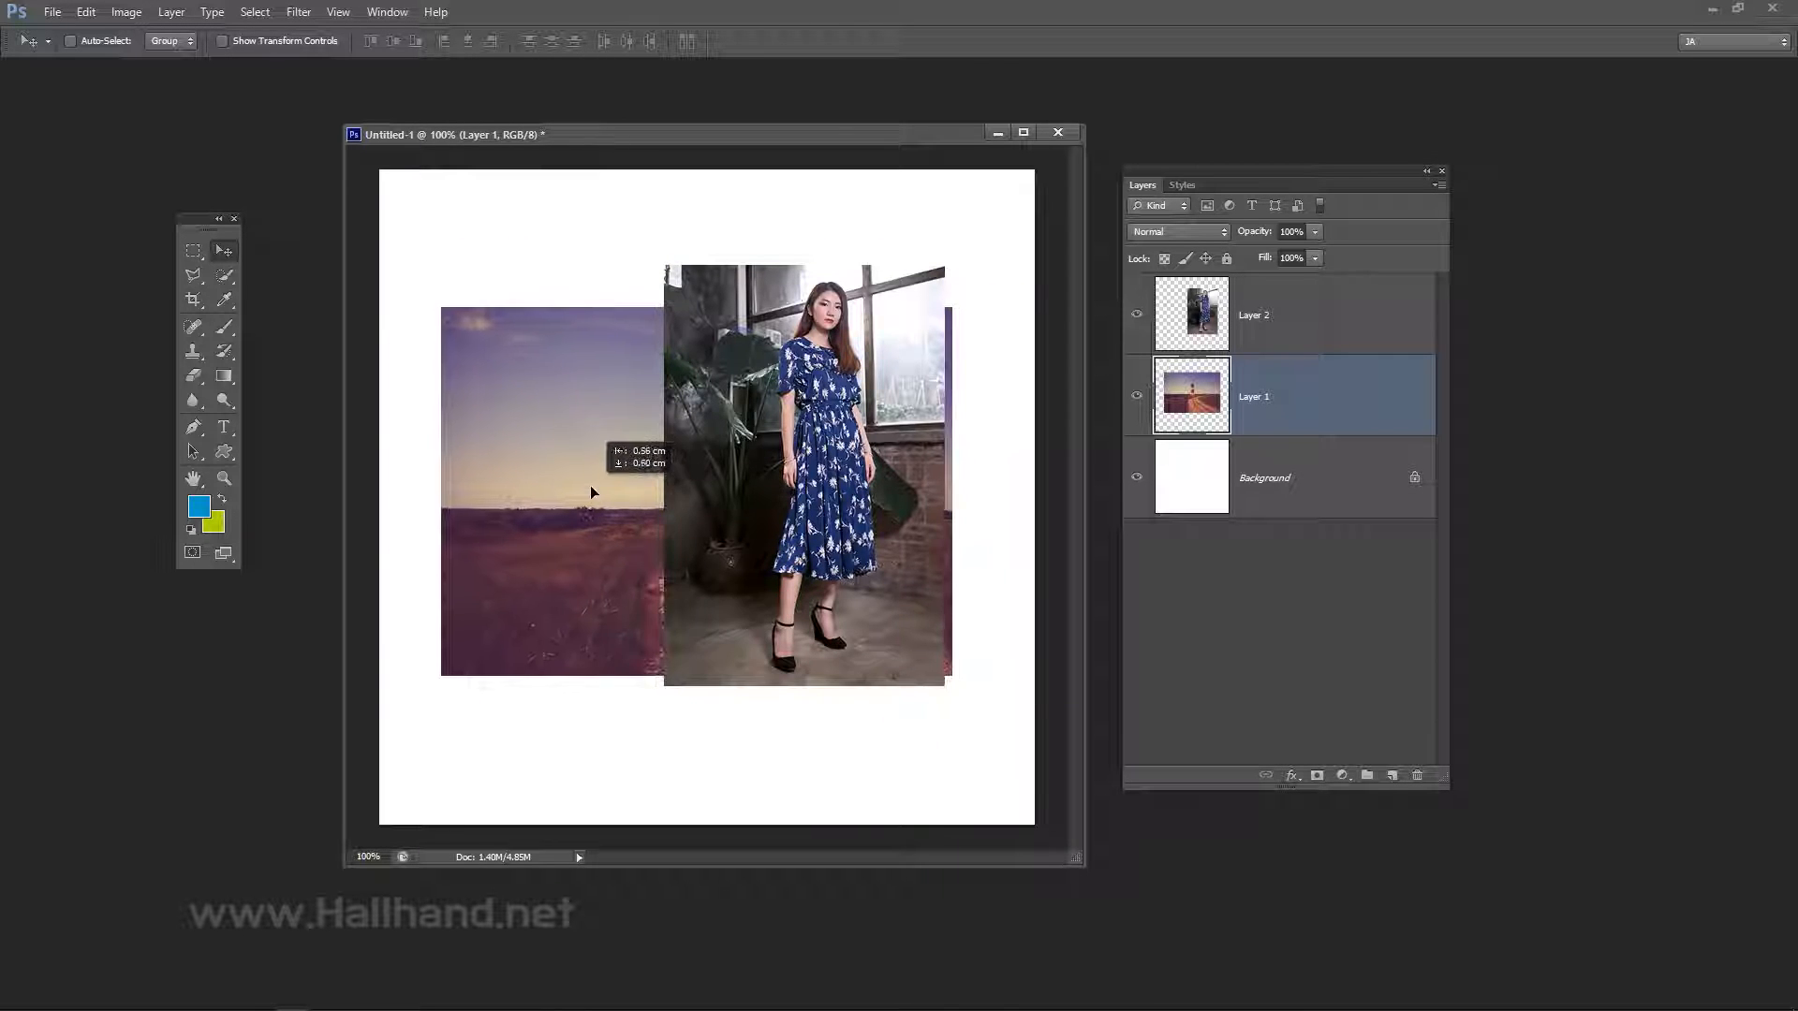
left_click(1279, 338)
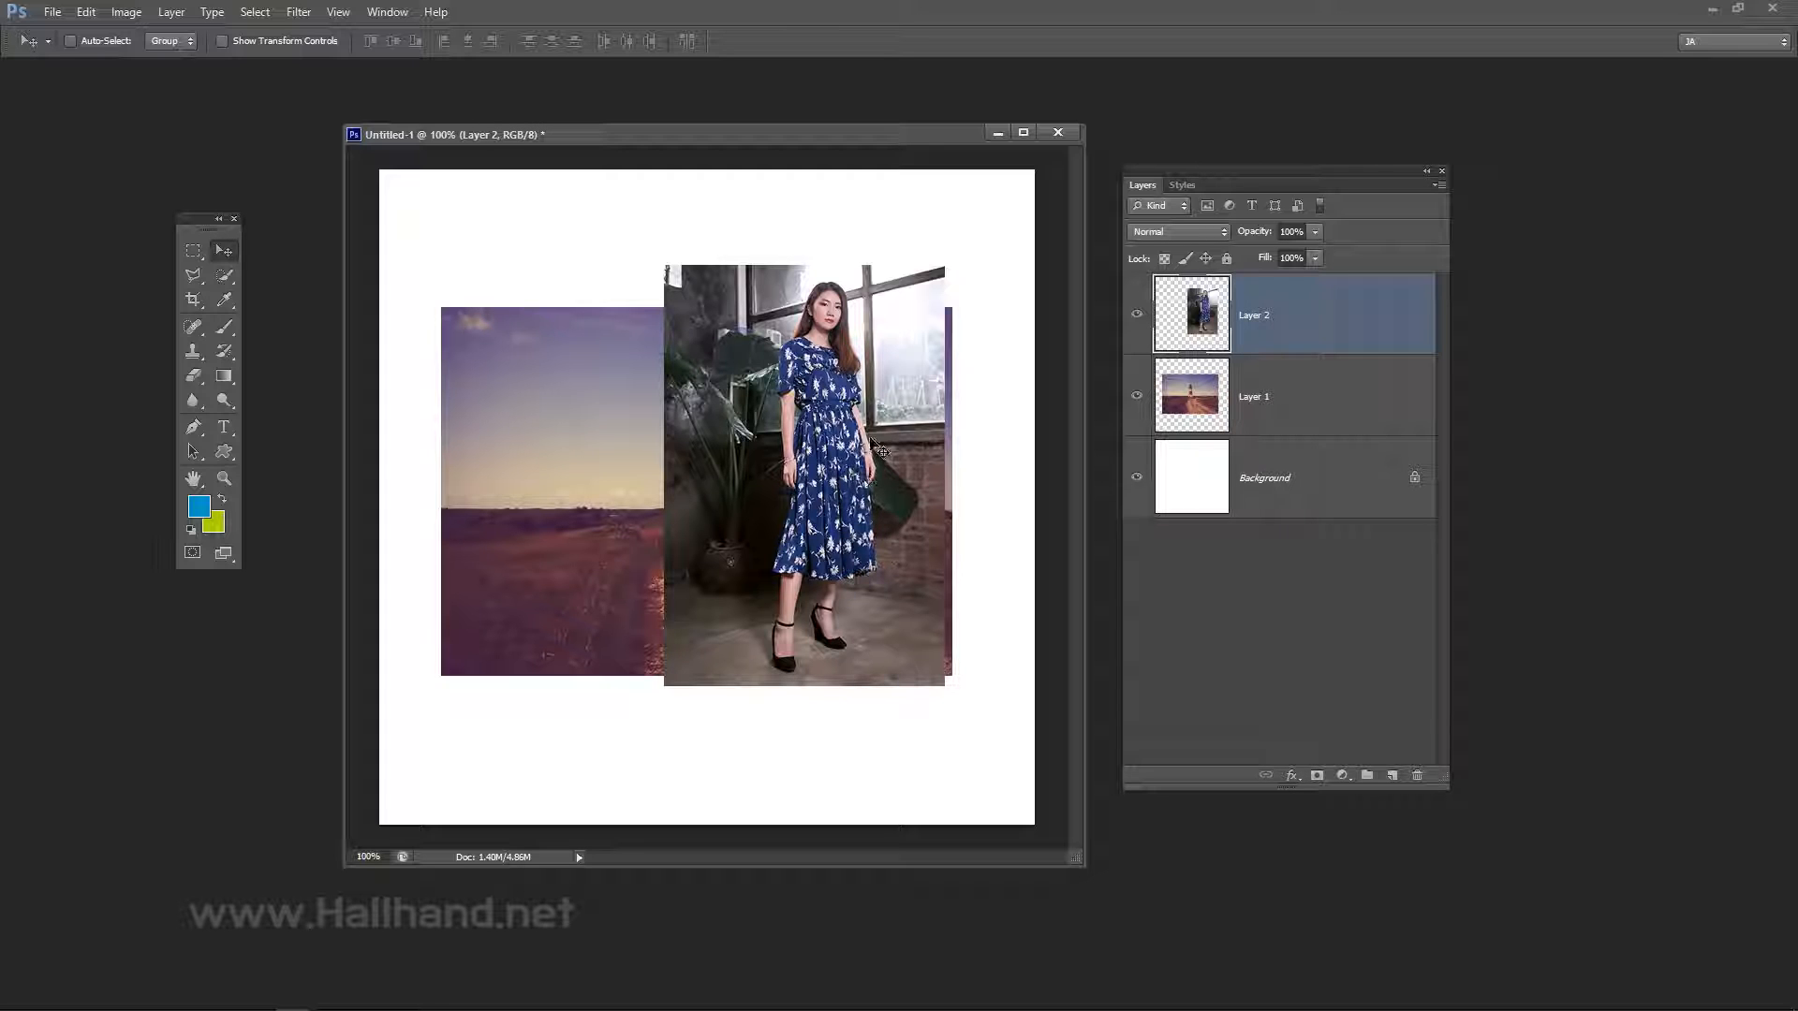
mouse_move(869, 442)
left_mouse_down()
mouse_move(777, 487)
mouse_move(847, 467)
left_mouse_up()
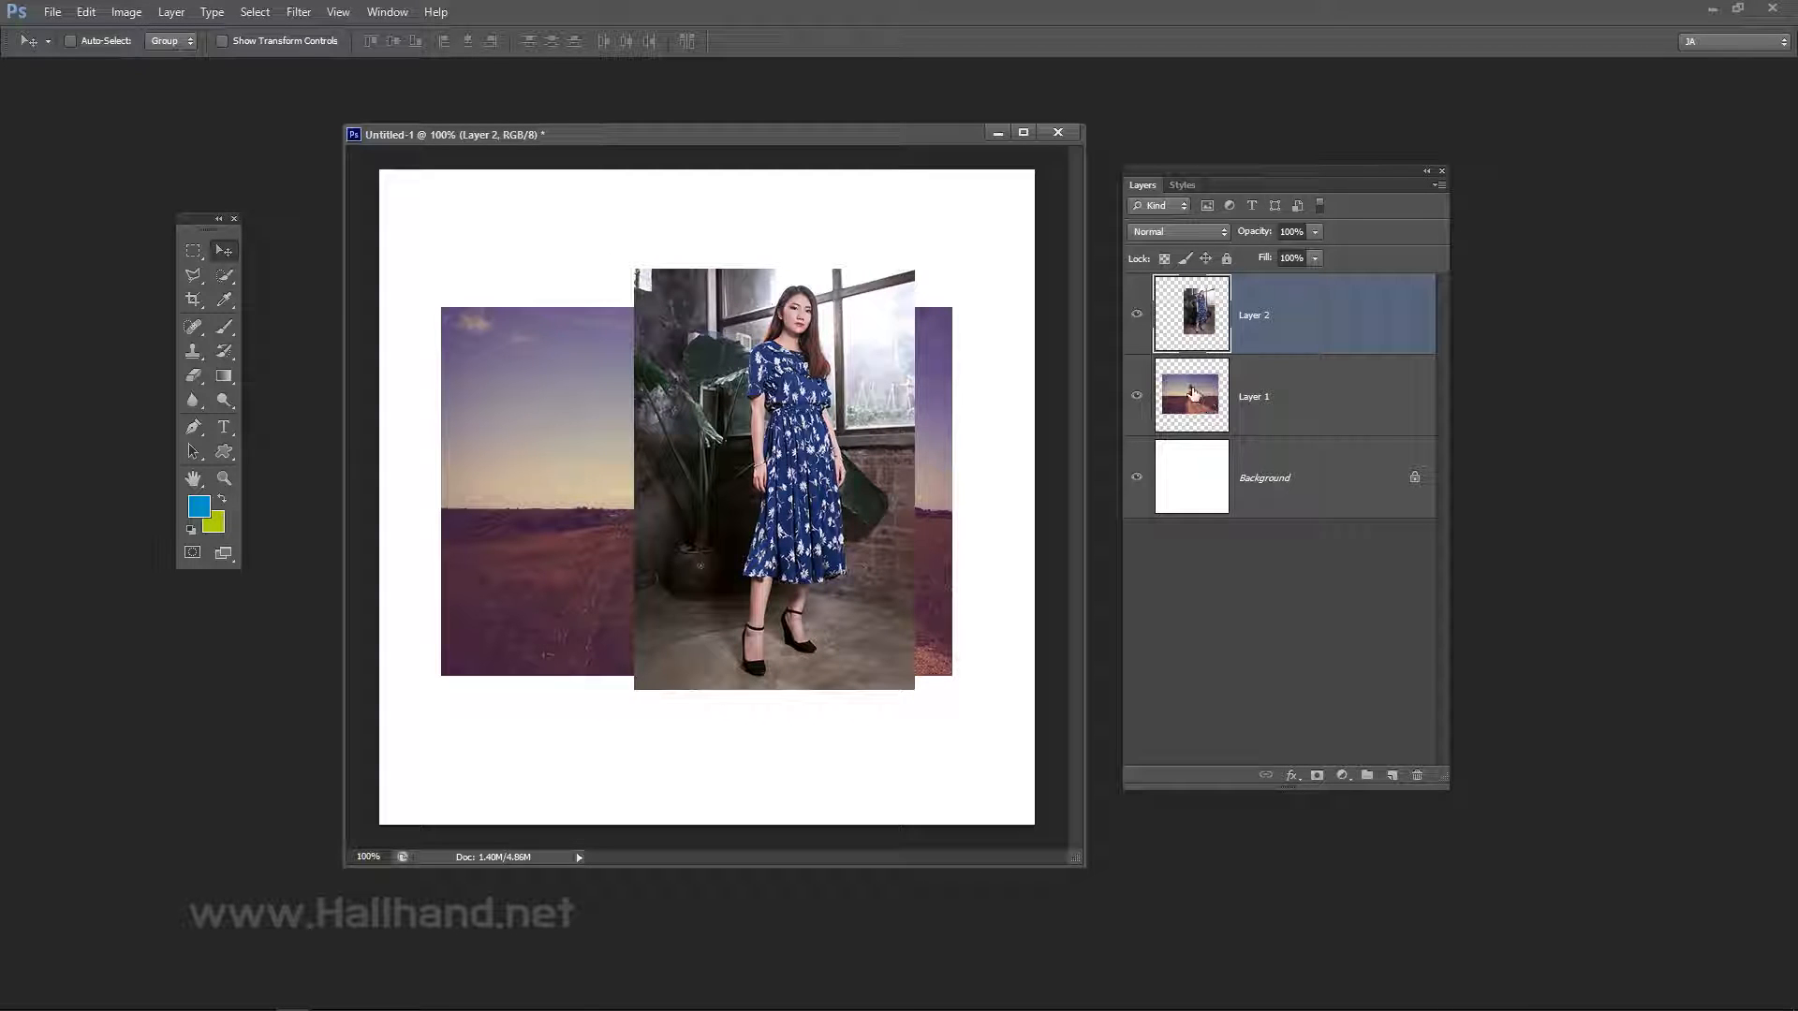
left_click(1261, 396)
left_click_drag(604, 464, 603, 465)
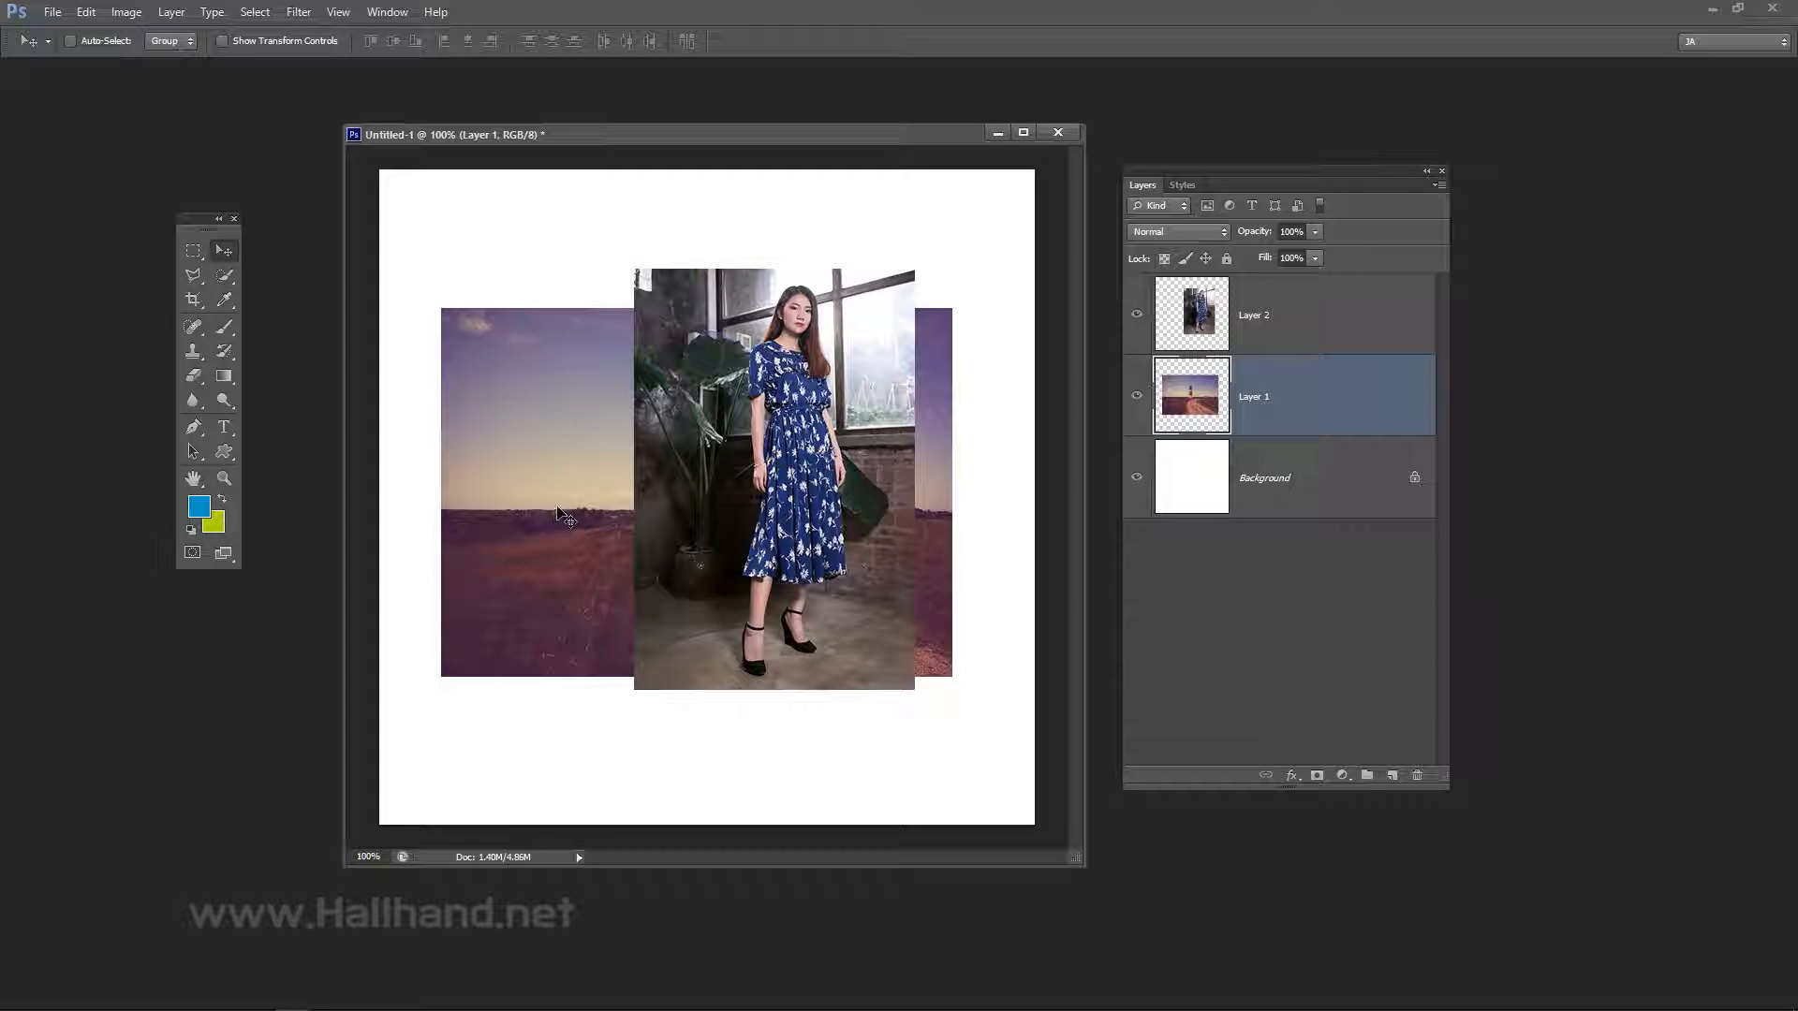
Free Transform the lighthouse photo on Layer 1 to about 87% size and level its lower edge with the woman's photo.
left_click(97, 11)
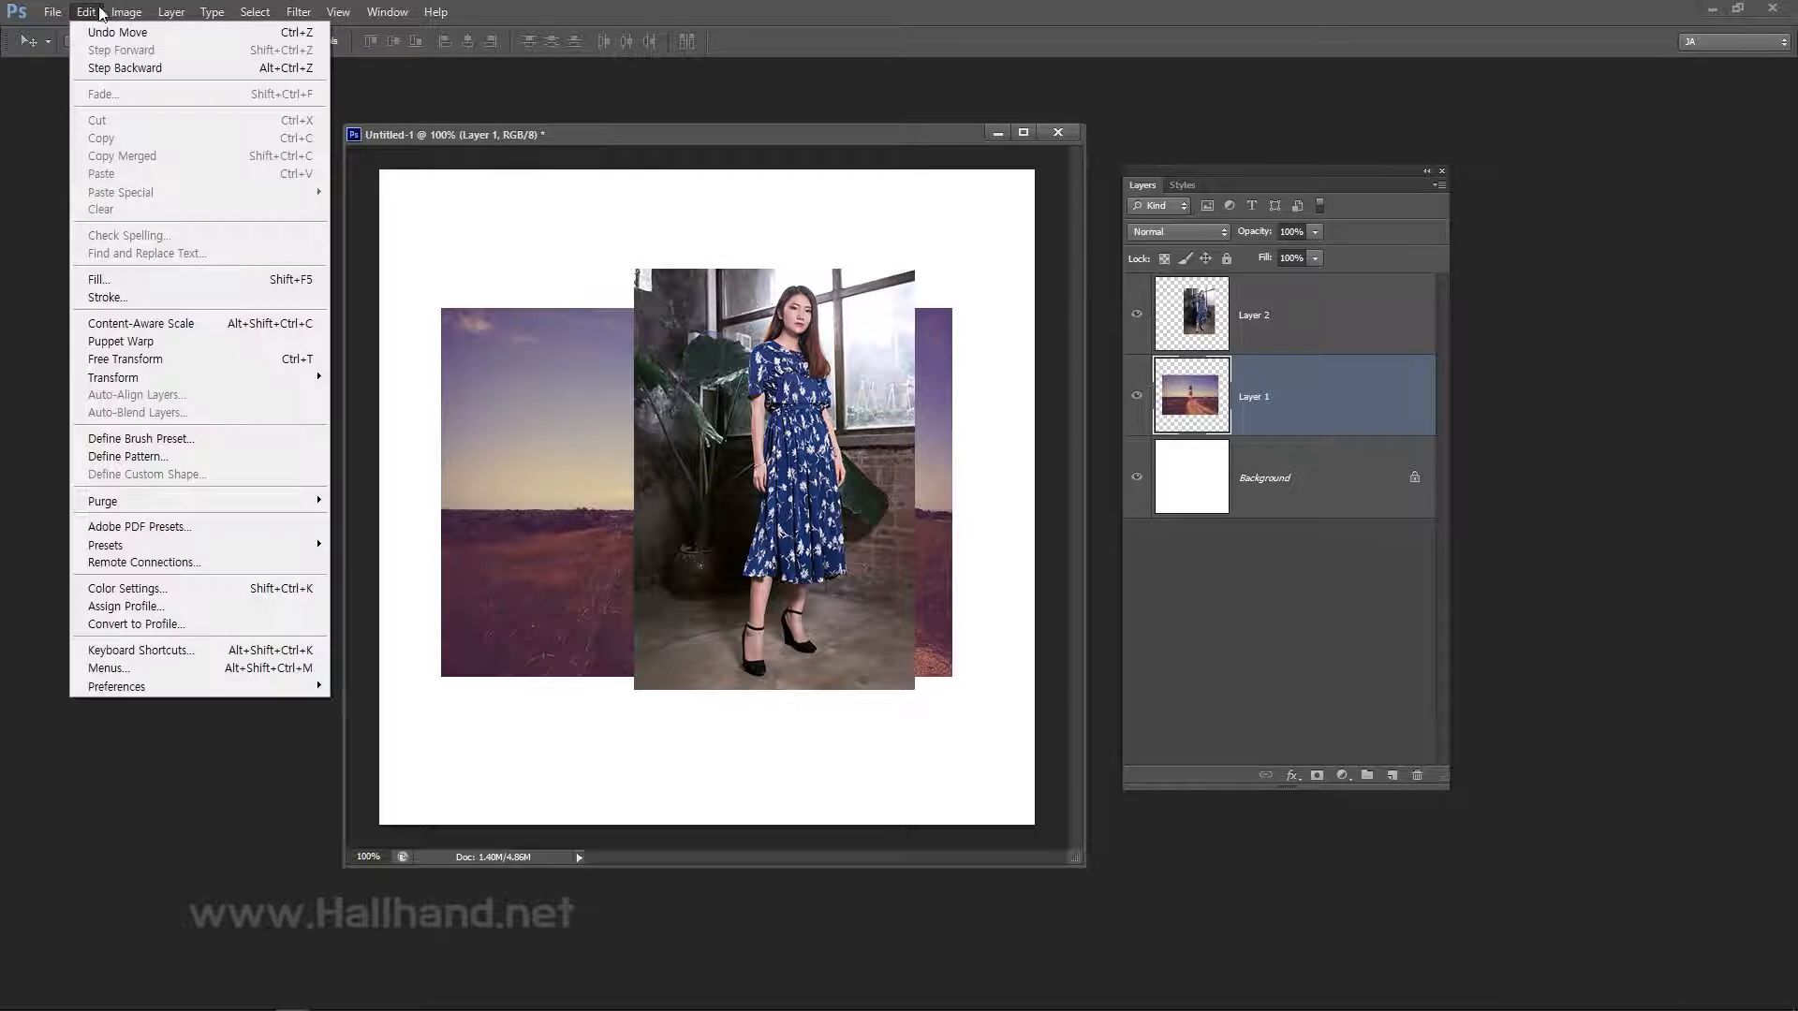
left_click(163, 364)
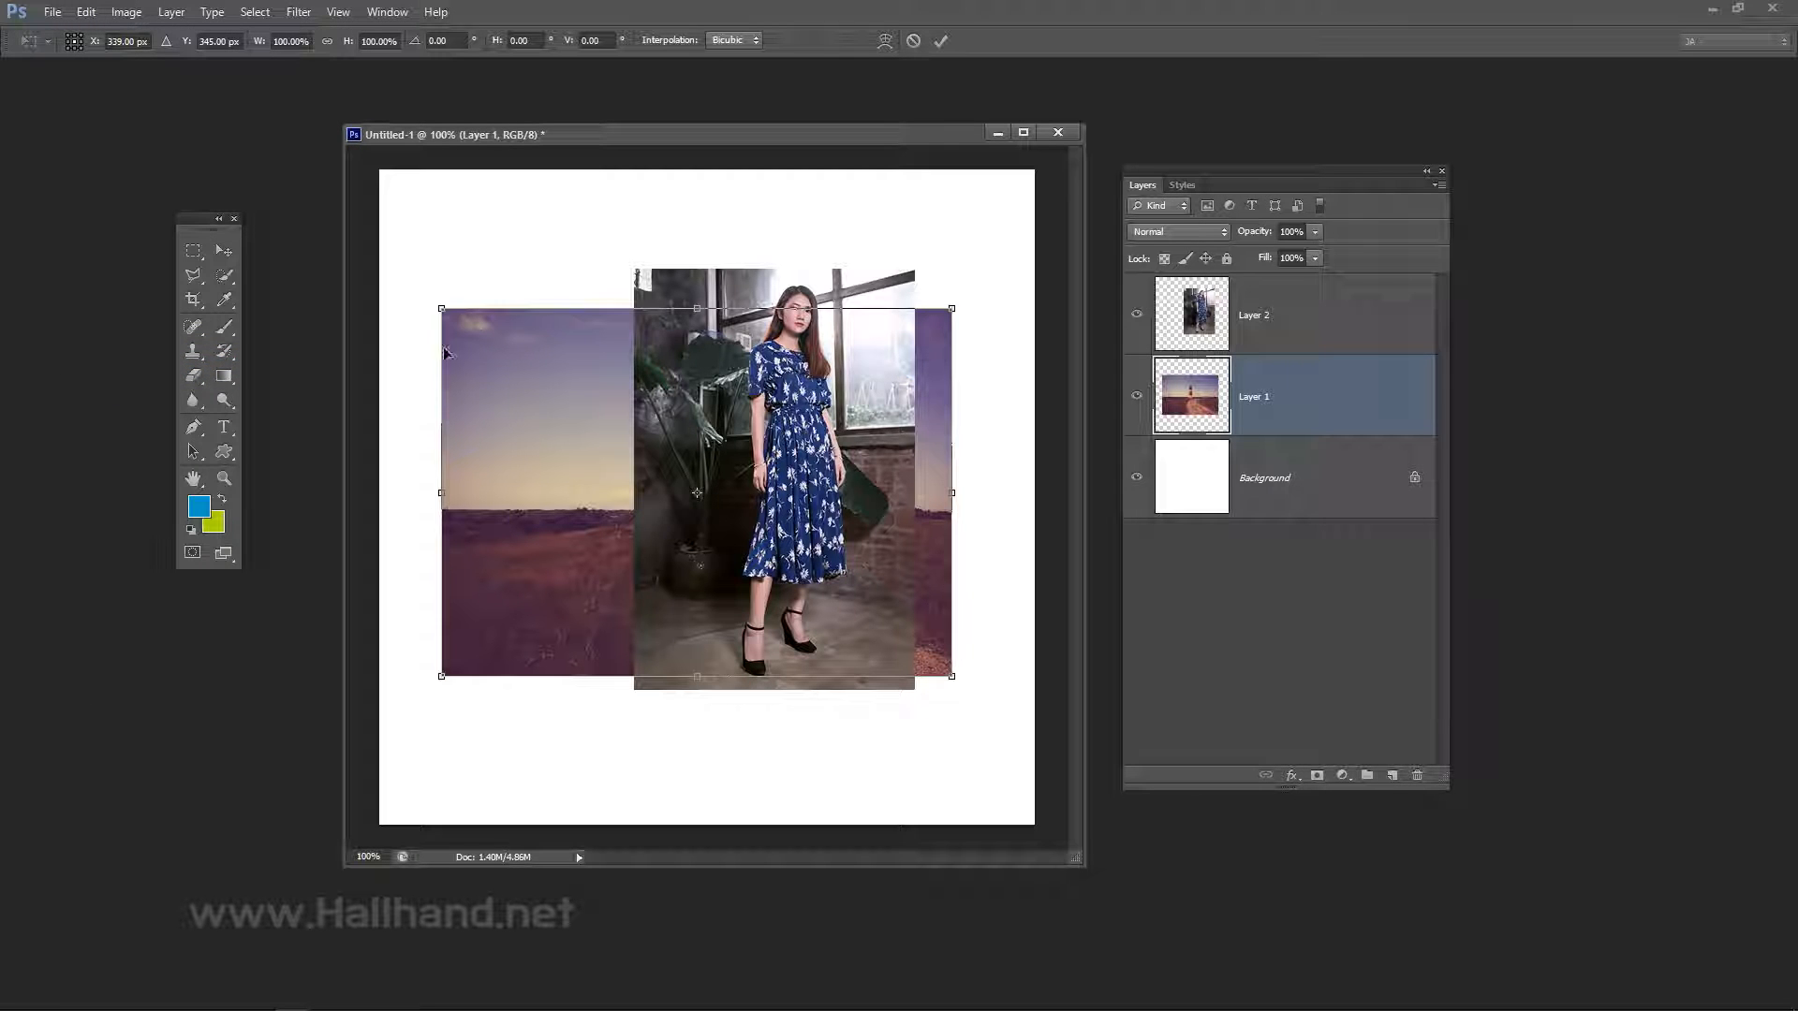
left_click_drag(443, 311, 510, 359)
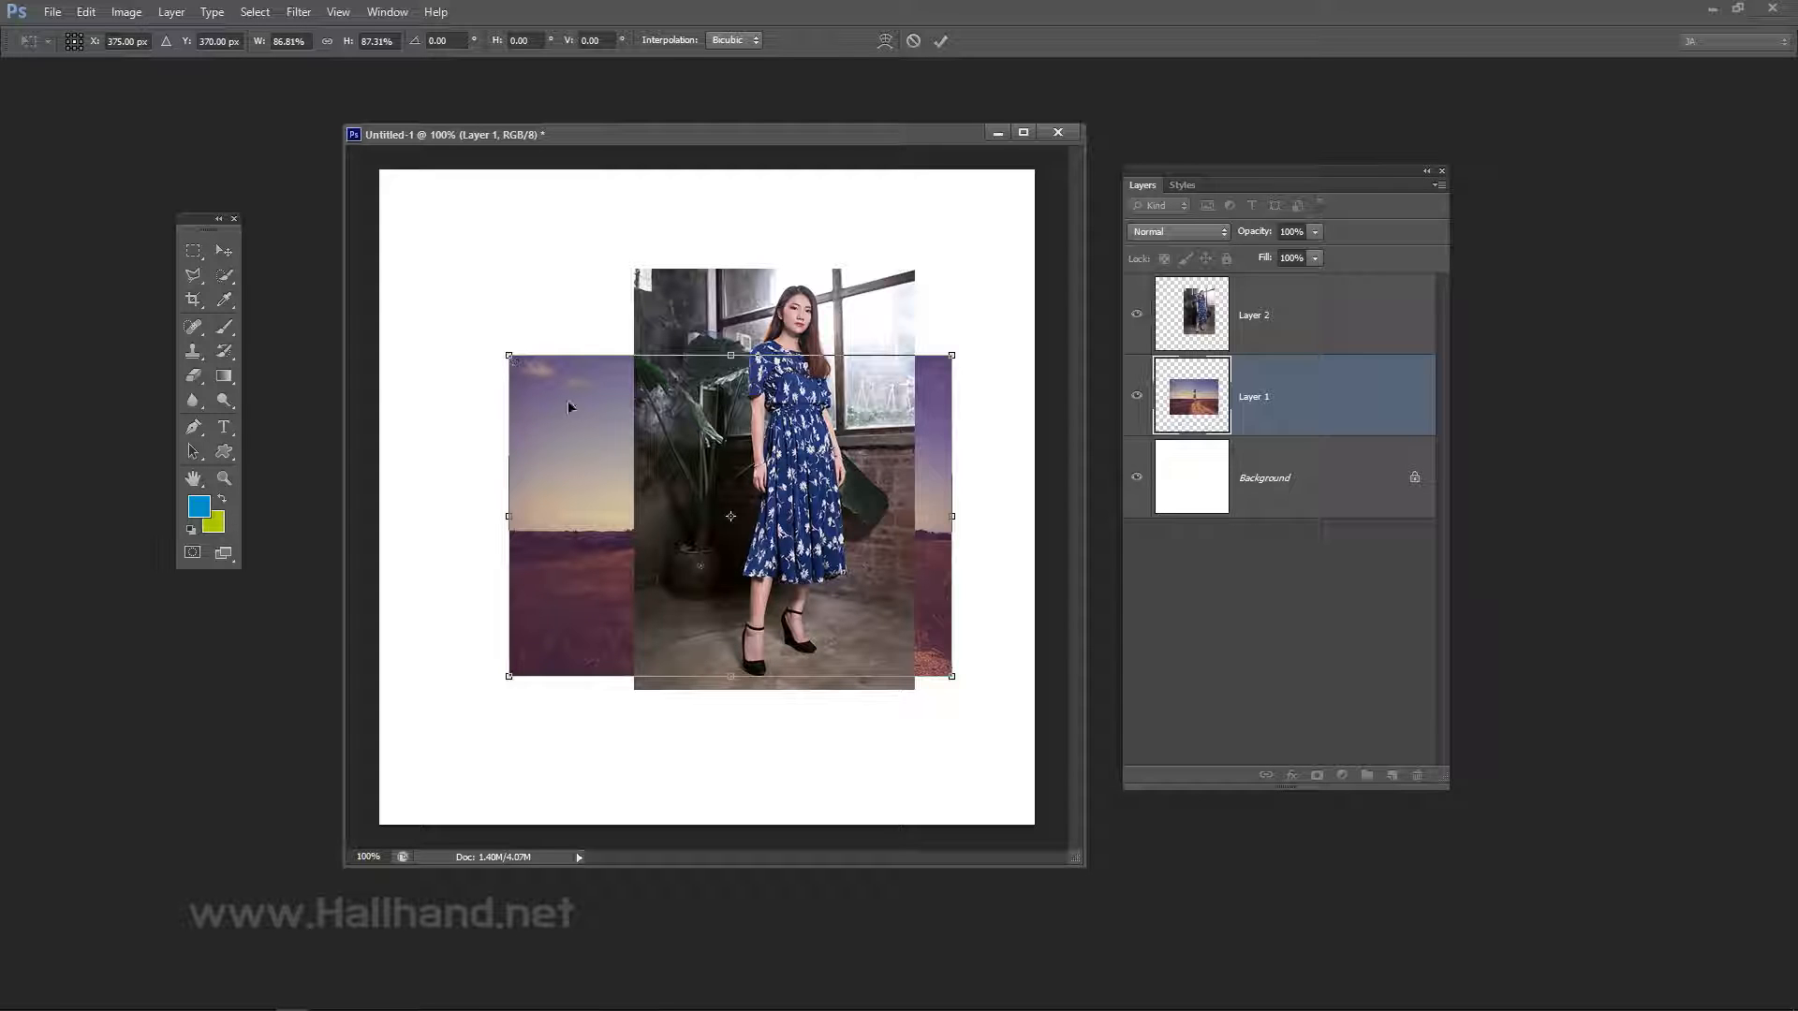
left_click_drag(577, 447, 524, 460)
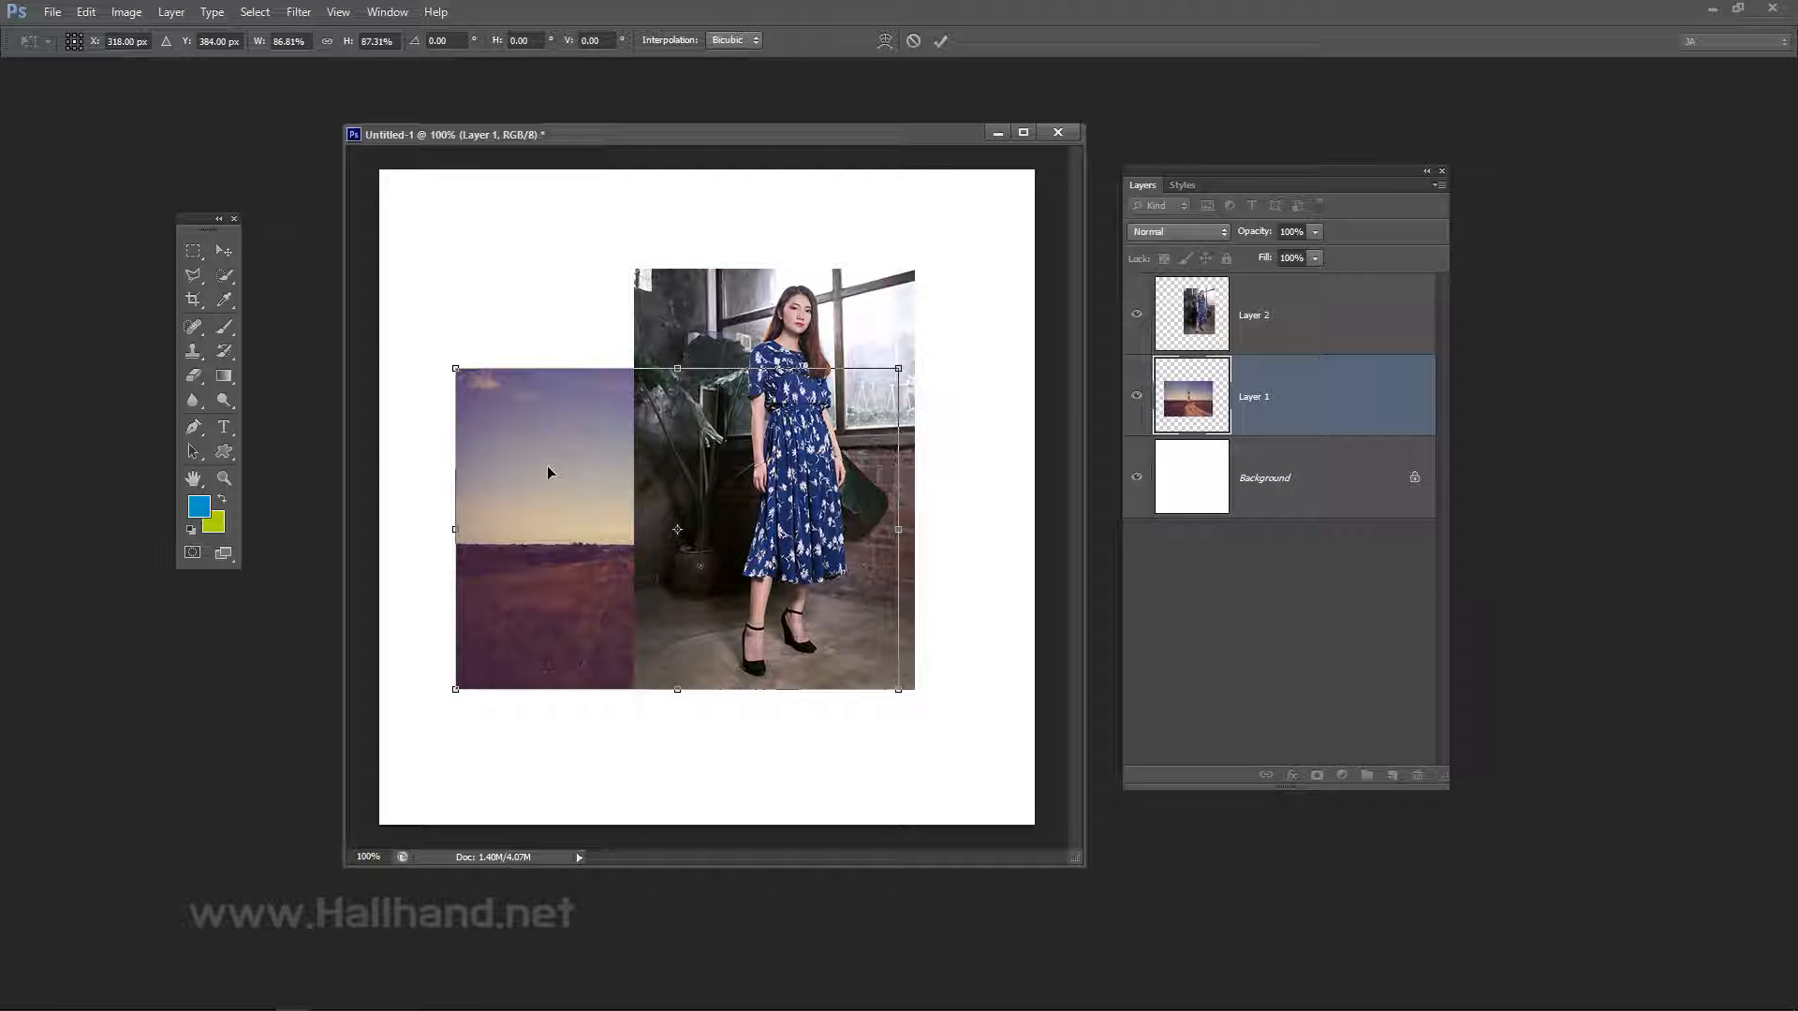
key("Return")
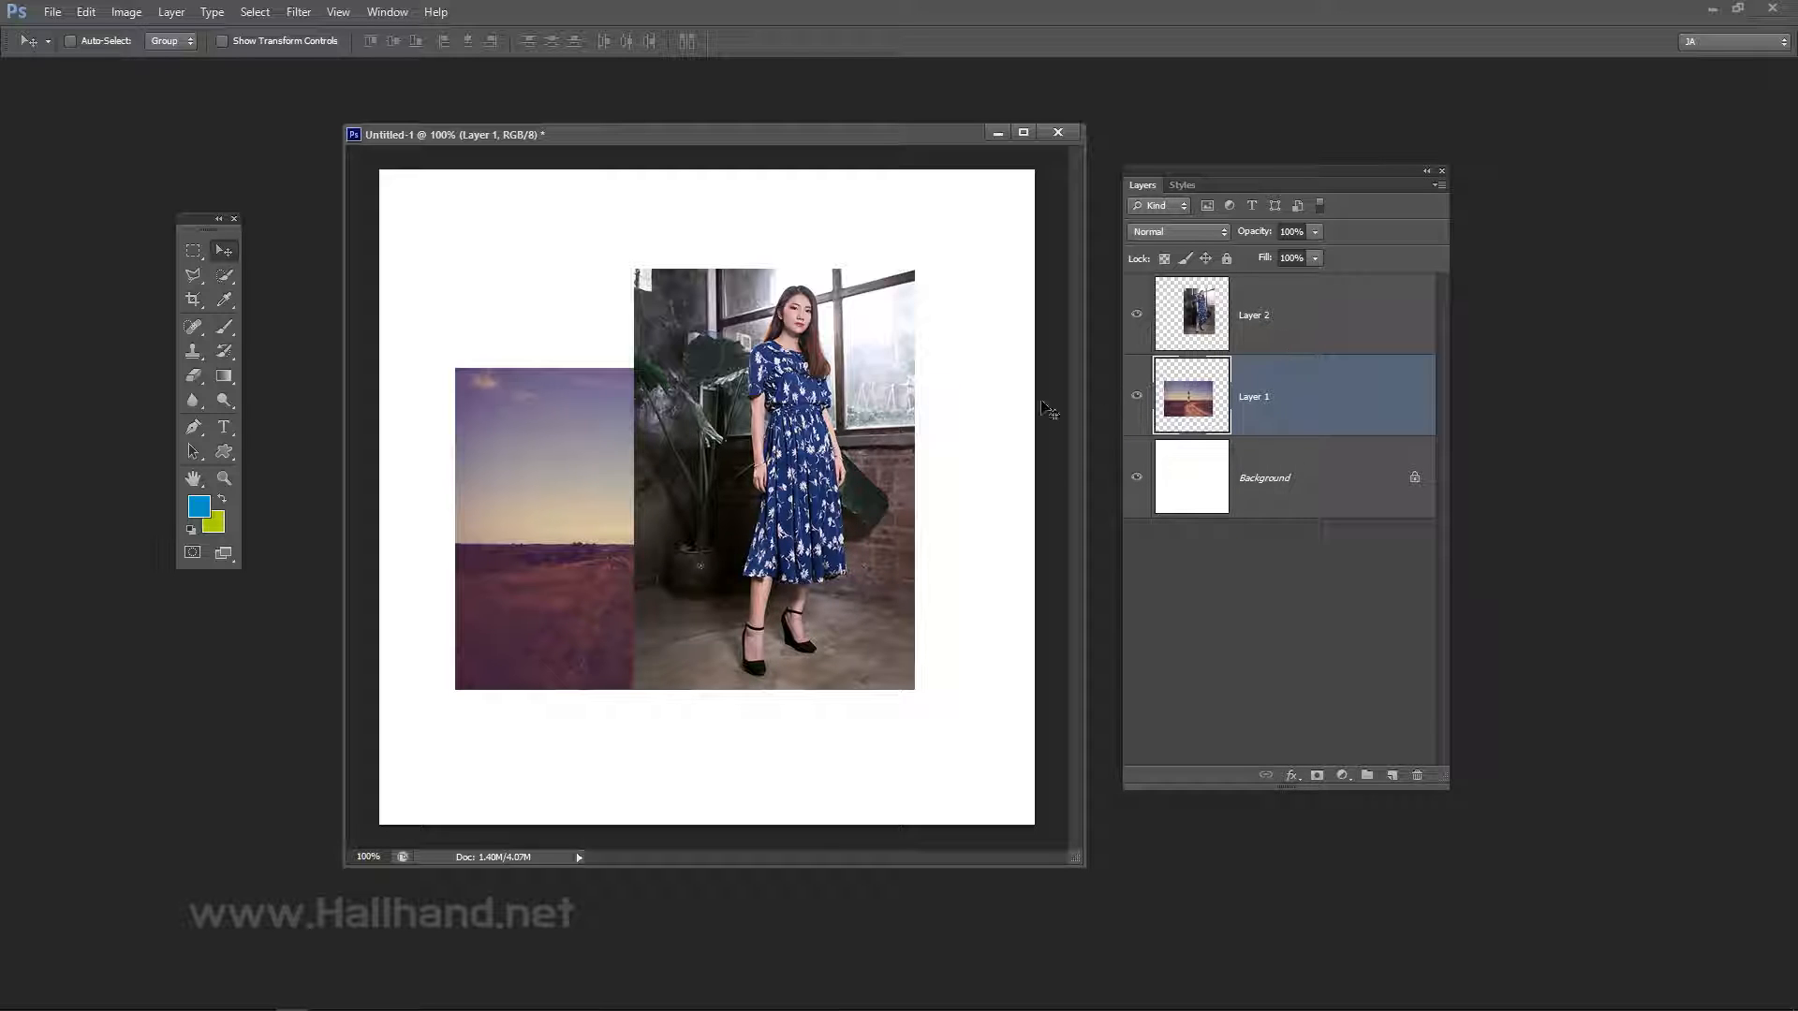
Nudge the lighthouse photo slightly right and reposition the woman's photo on Layer 2 so their lower edges line up.
left_click_drag(590, 536, 632, 529)
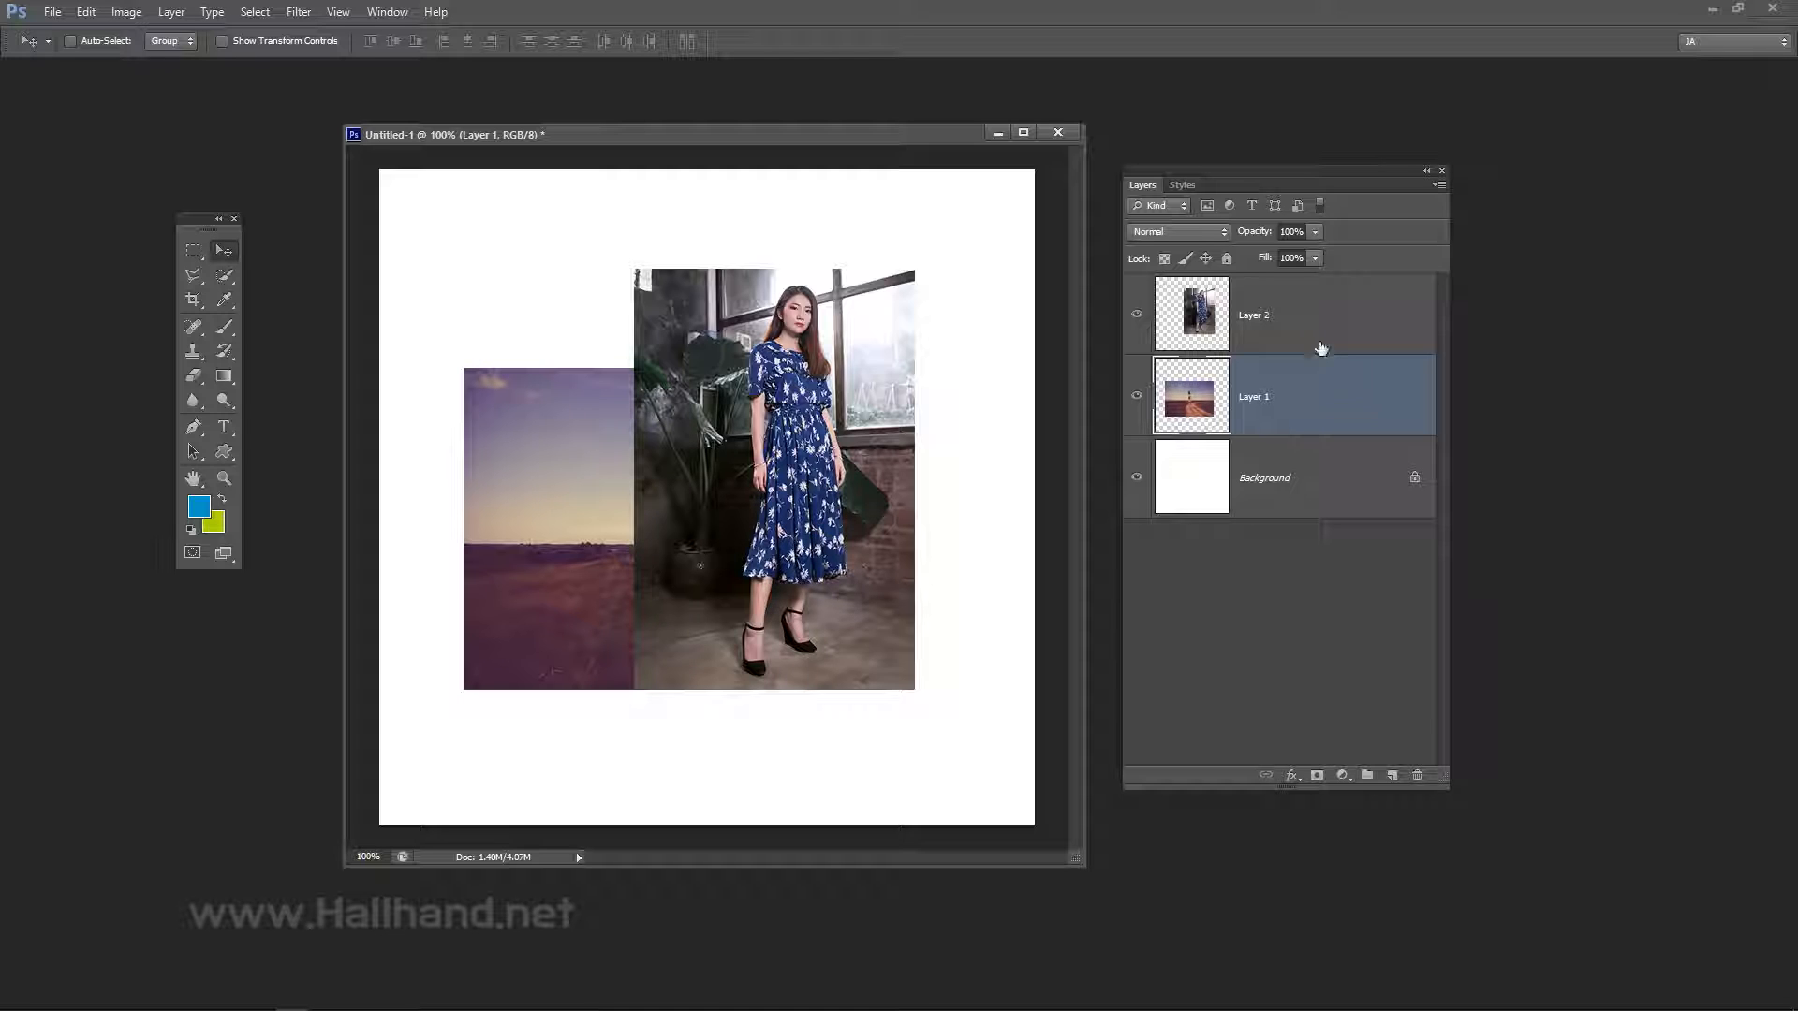
left_click(1299, 321)
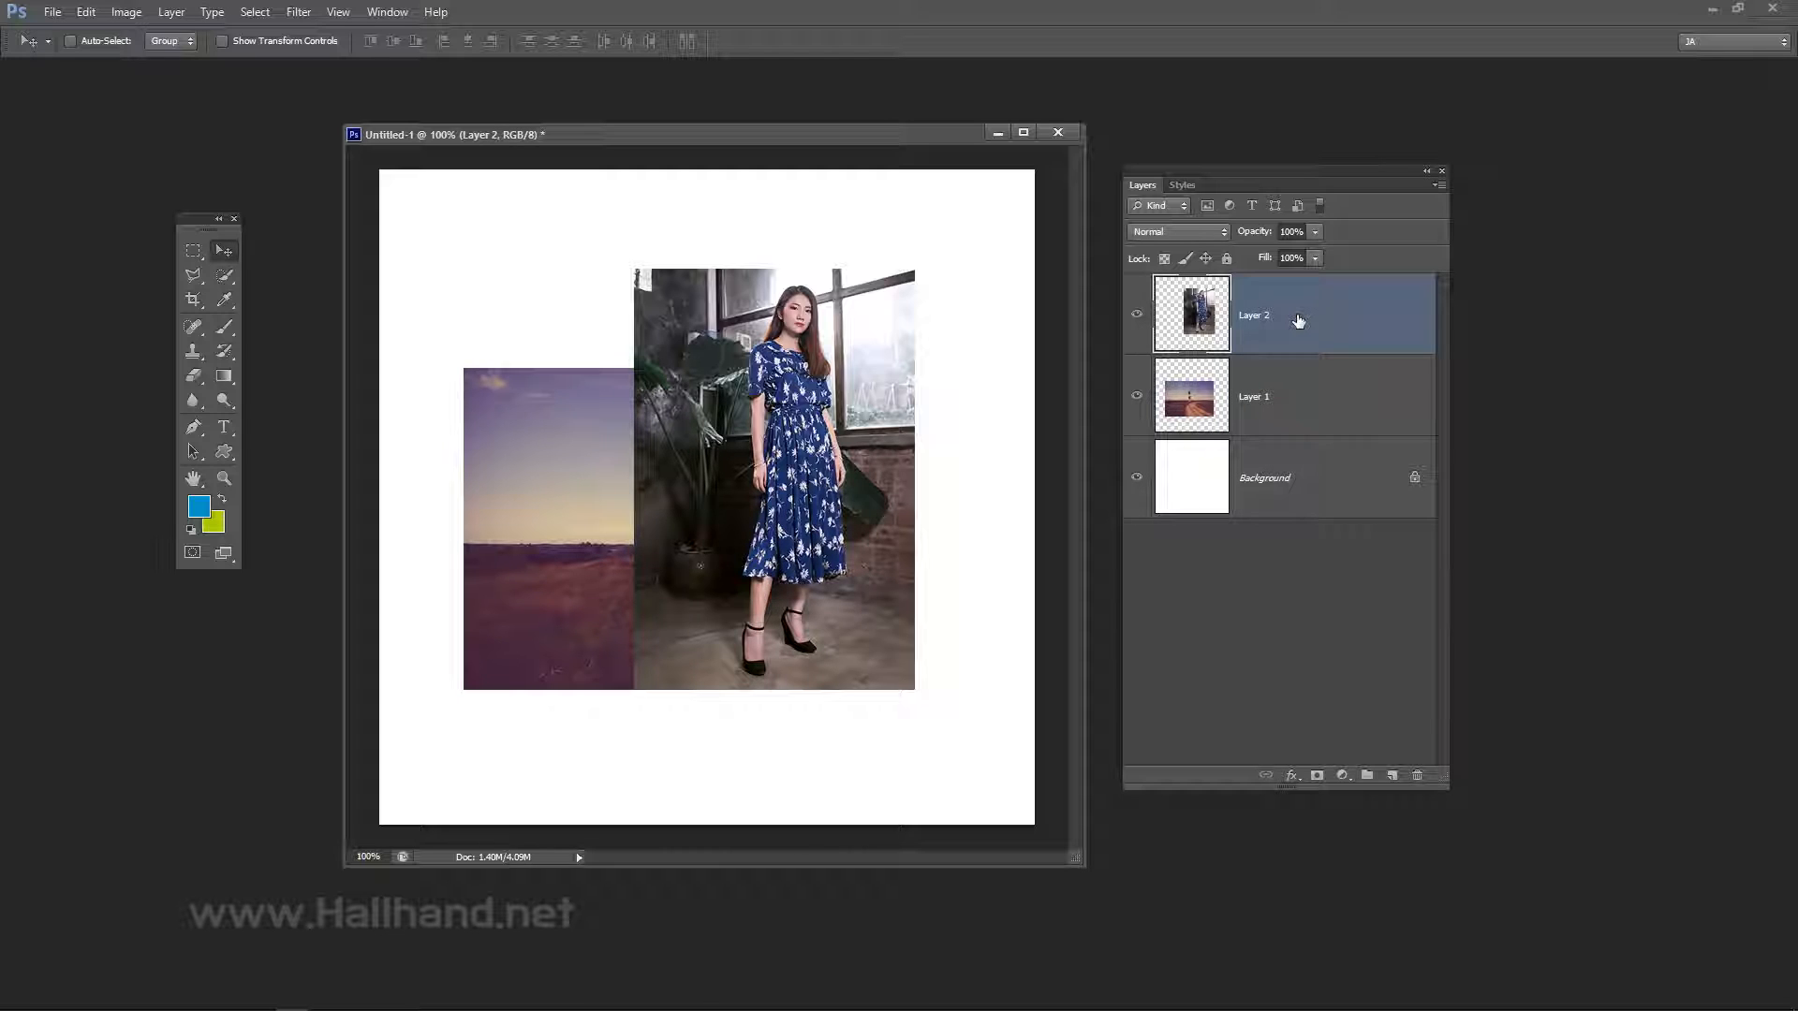
mouse_move(816, 456)
left_mouse_down()
mouse_move(672, 488)
mouse_move(834, 513)
mouse_move(789, 436)
mouse_move(816, 474)
left_mouse_up()
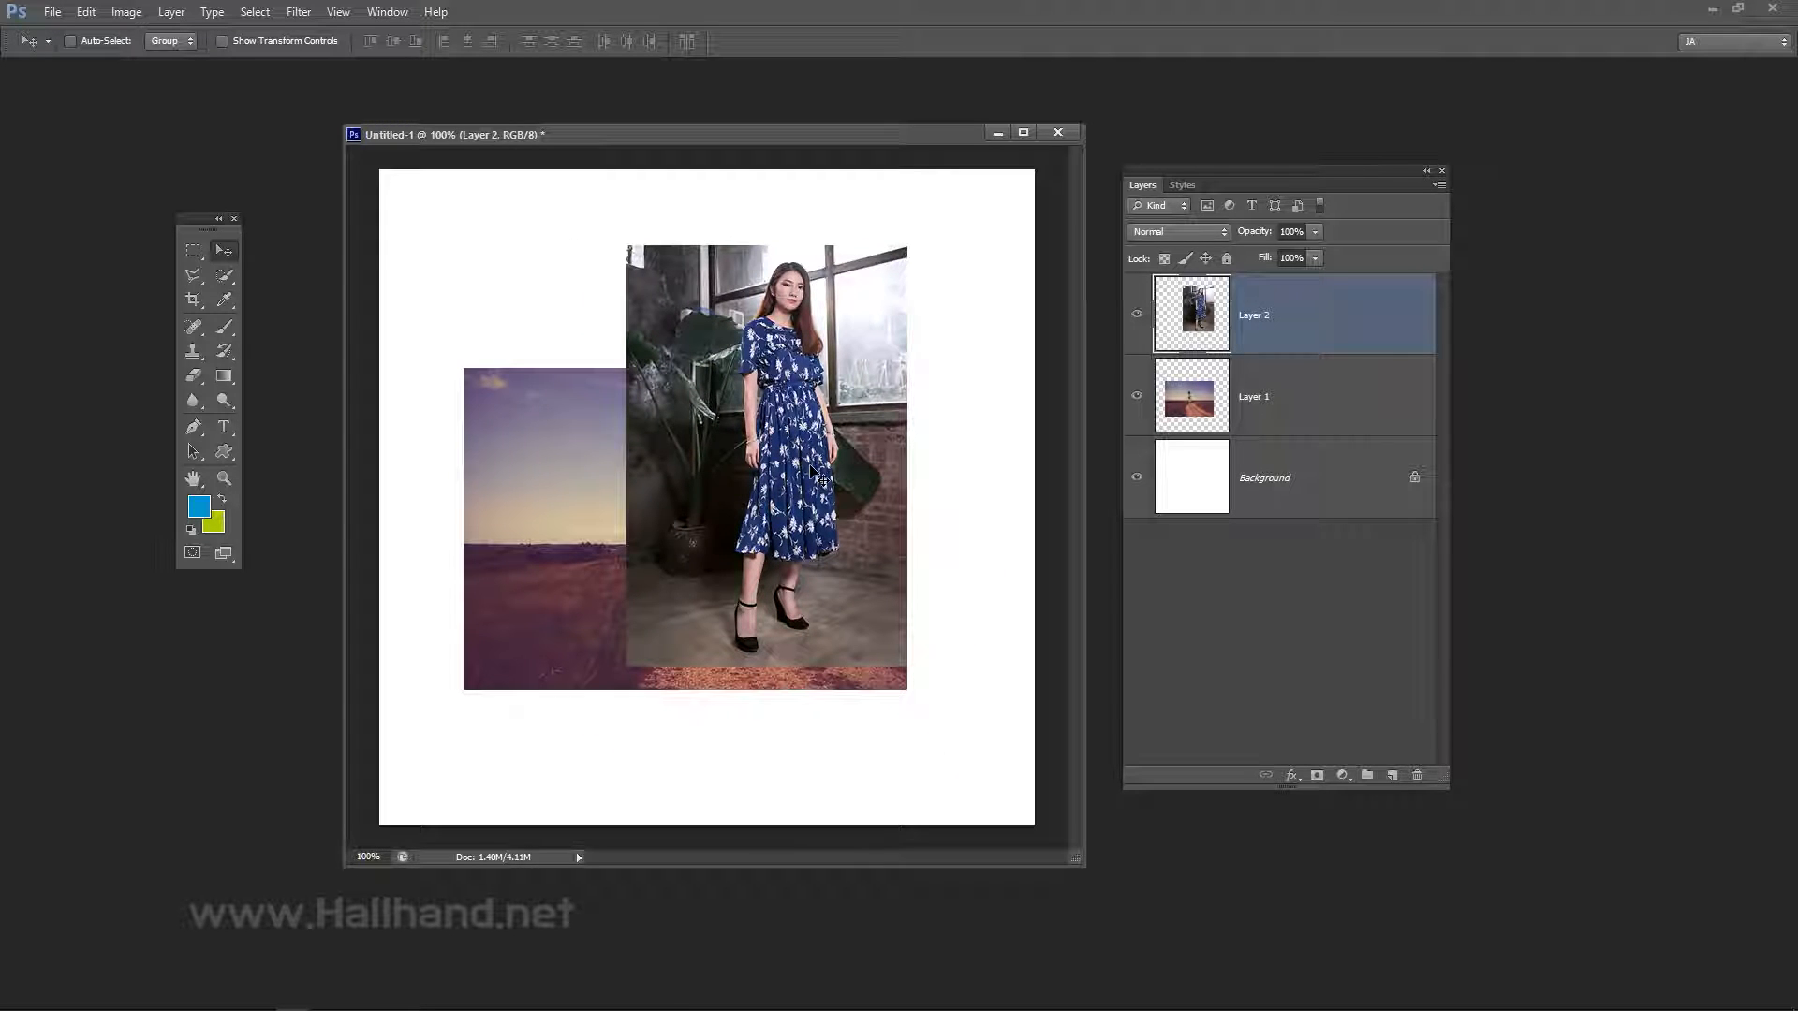
left_click_drag(880, 409, 881, 417)
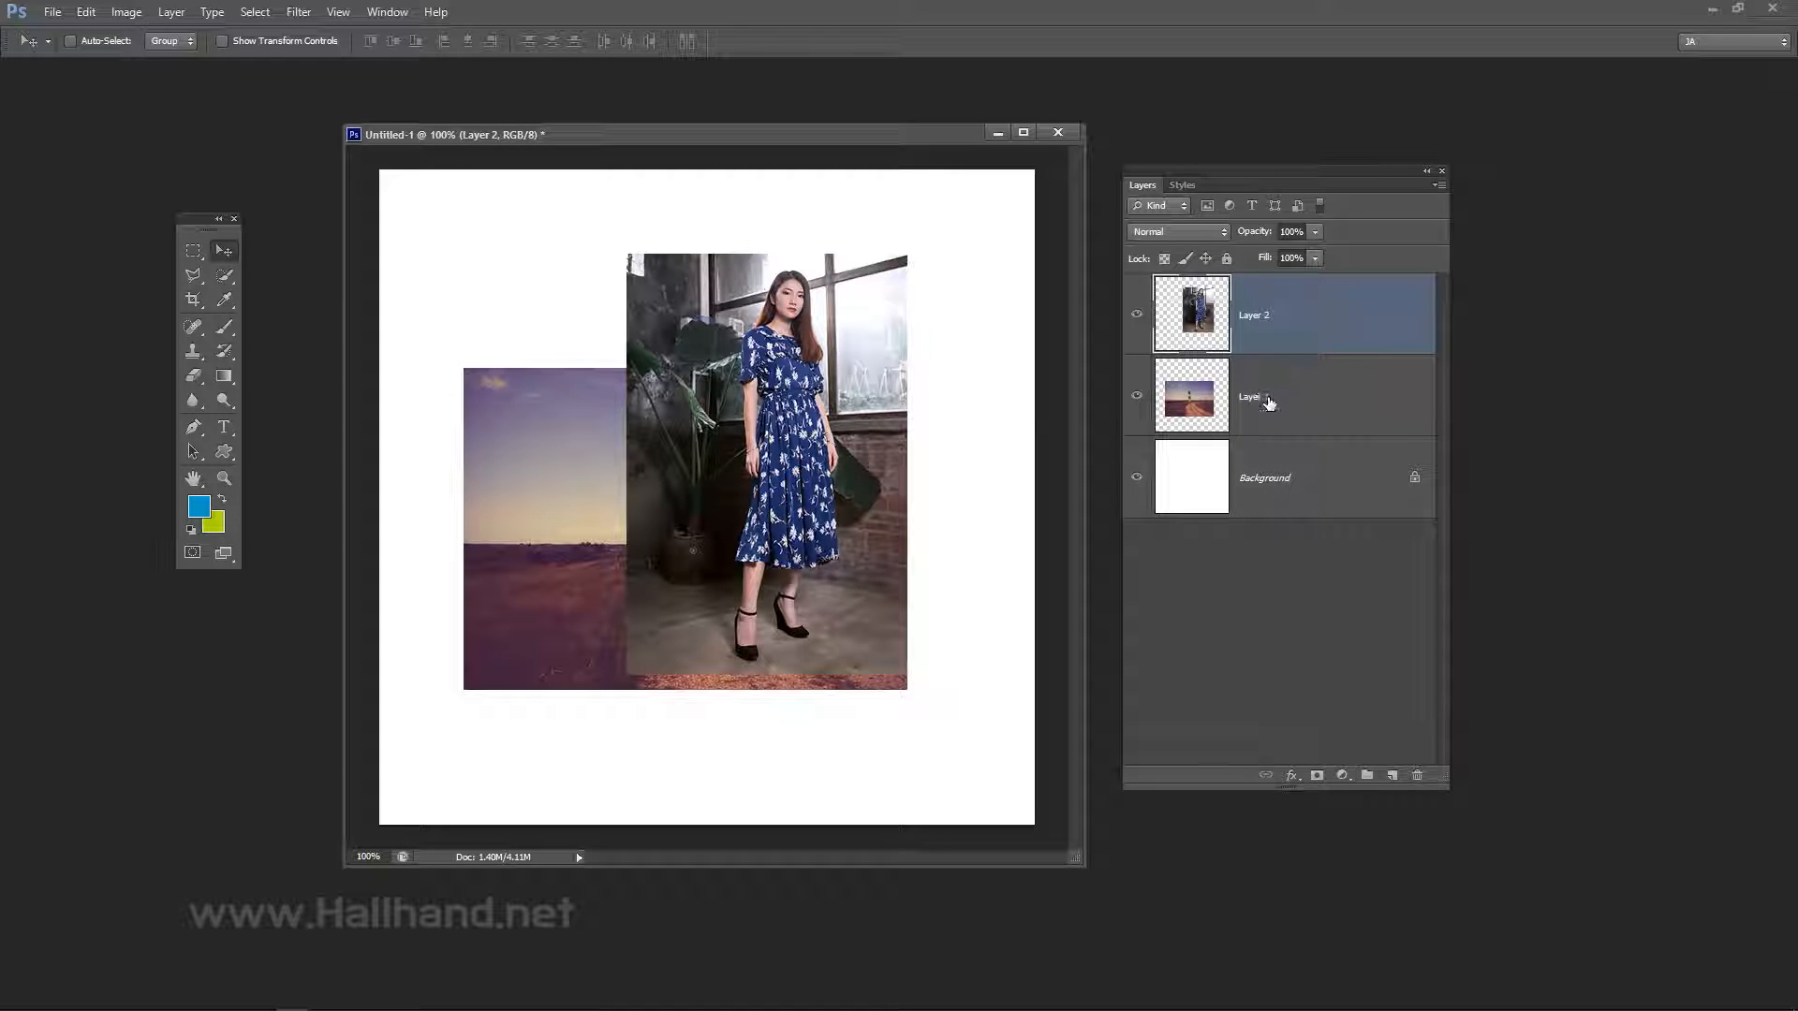
left_click_drag(592, 468, 594, 486)
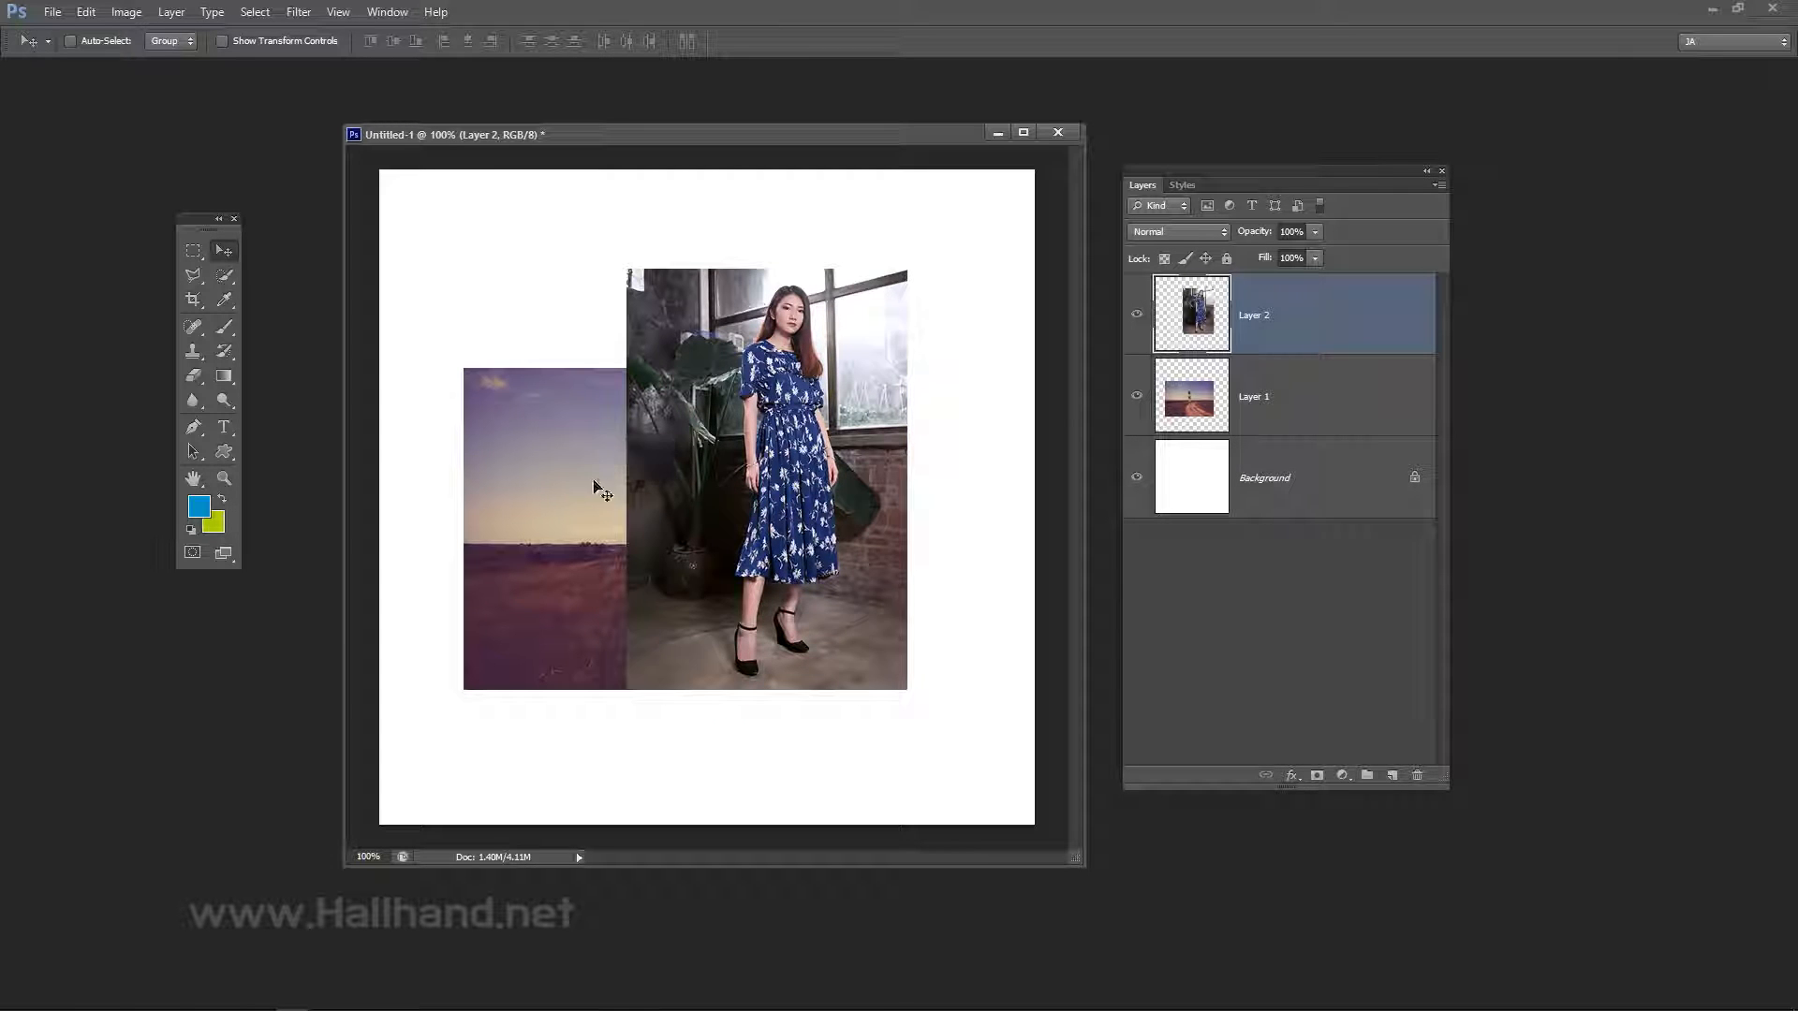
Bring Layer 1 above Layer 2 in the stack, and turn Layer 1's visibility off and on again.
left_click(1291, 406)
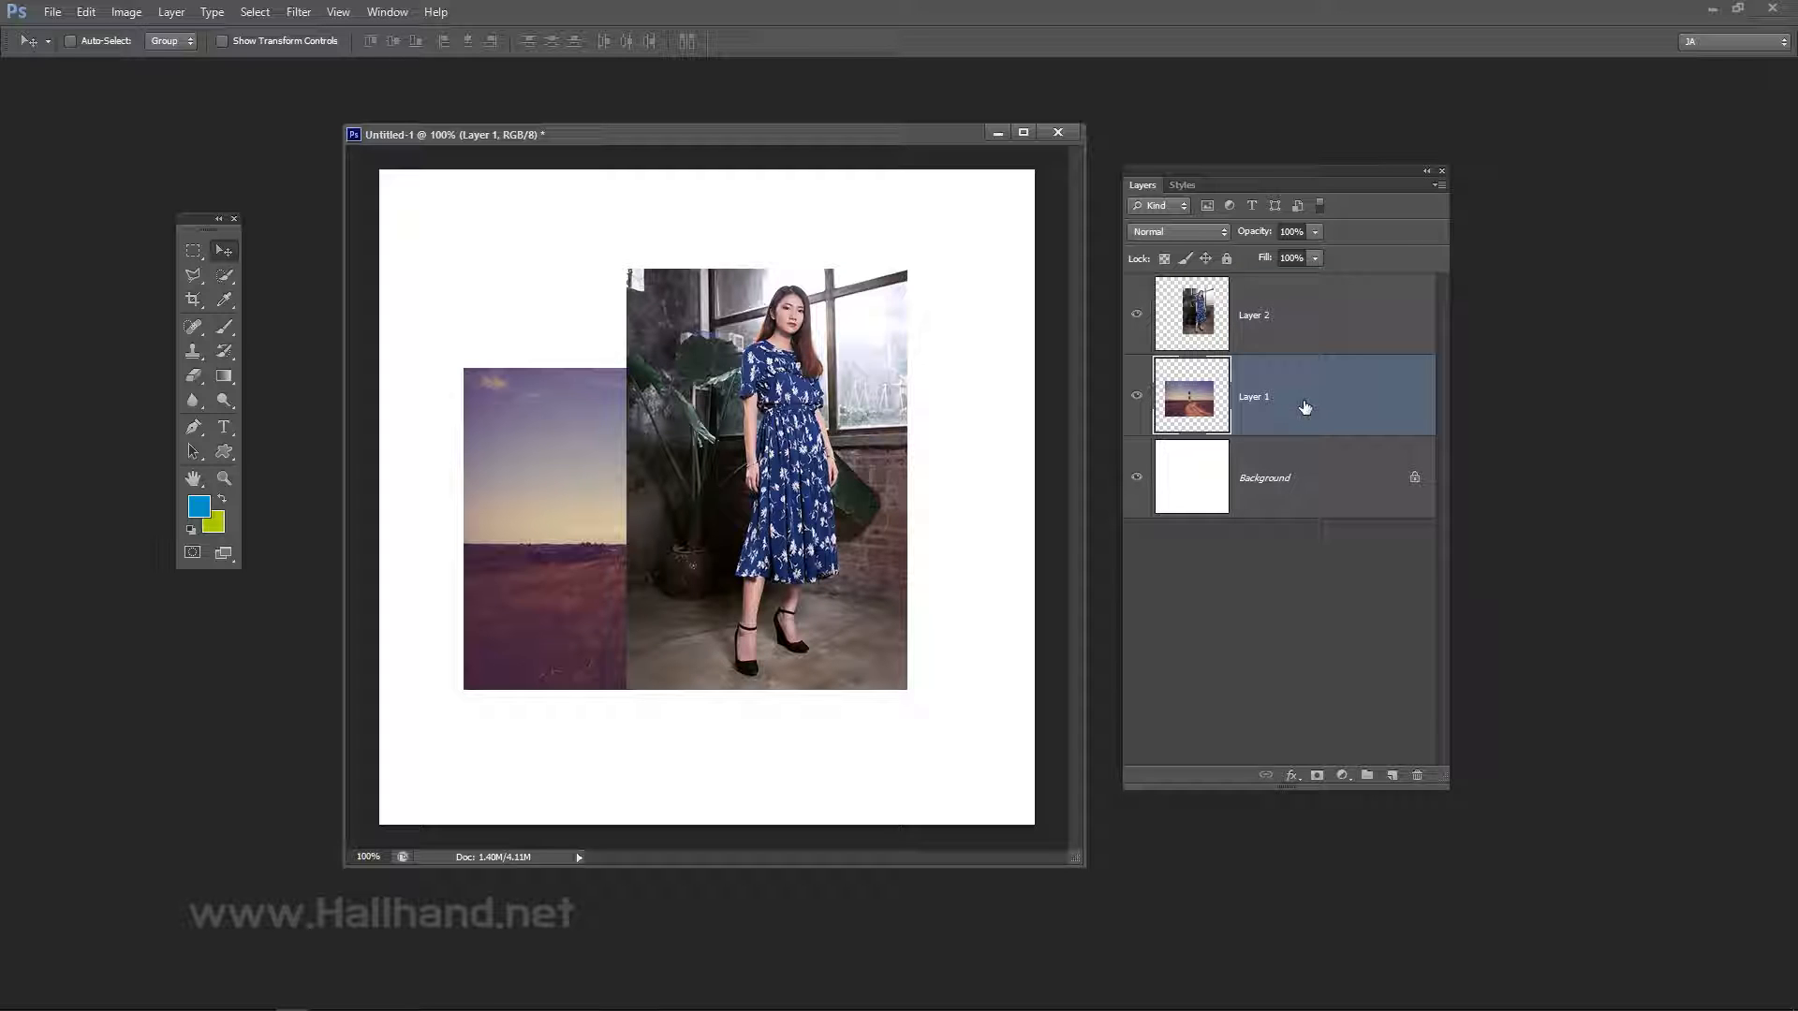
left_click_drag(1306, 406, 1311, 314)
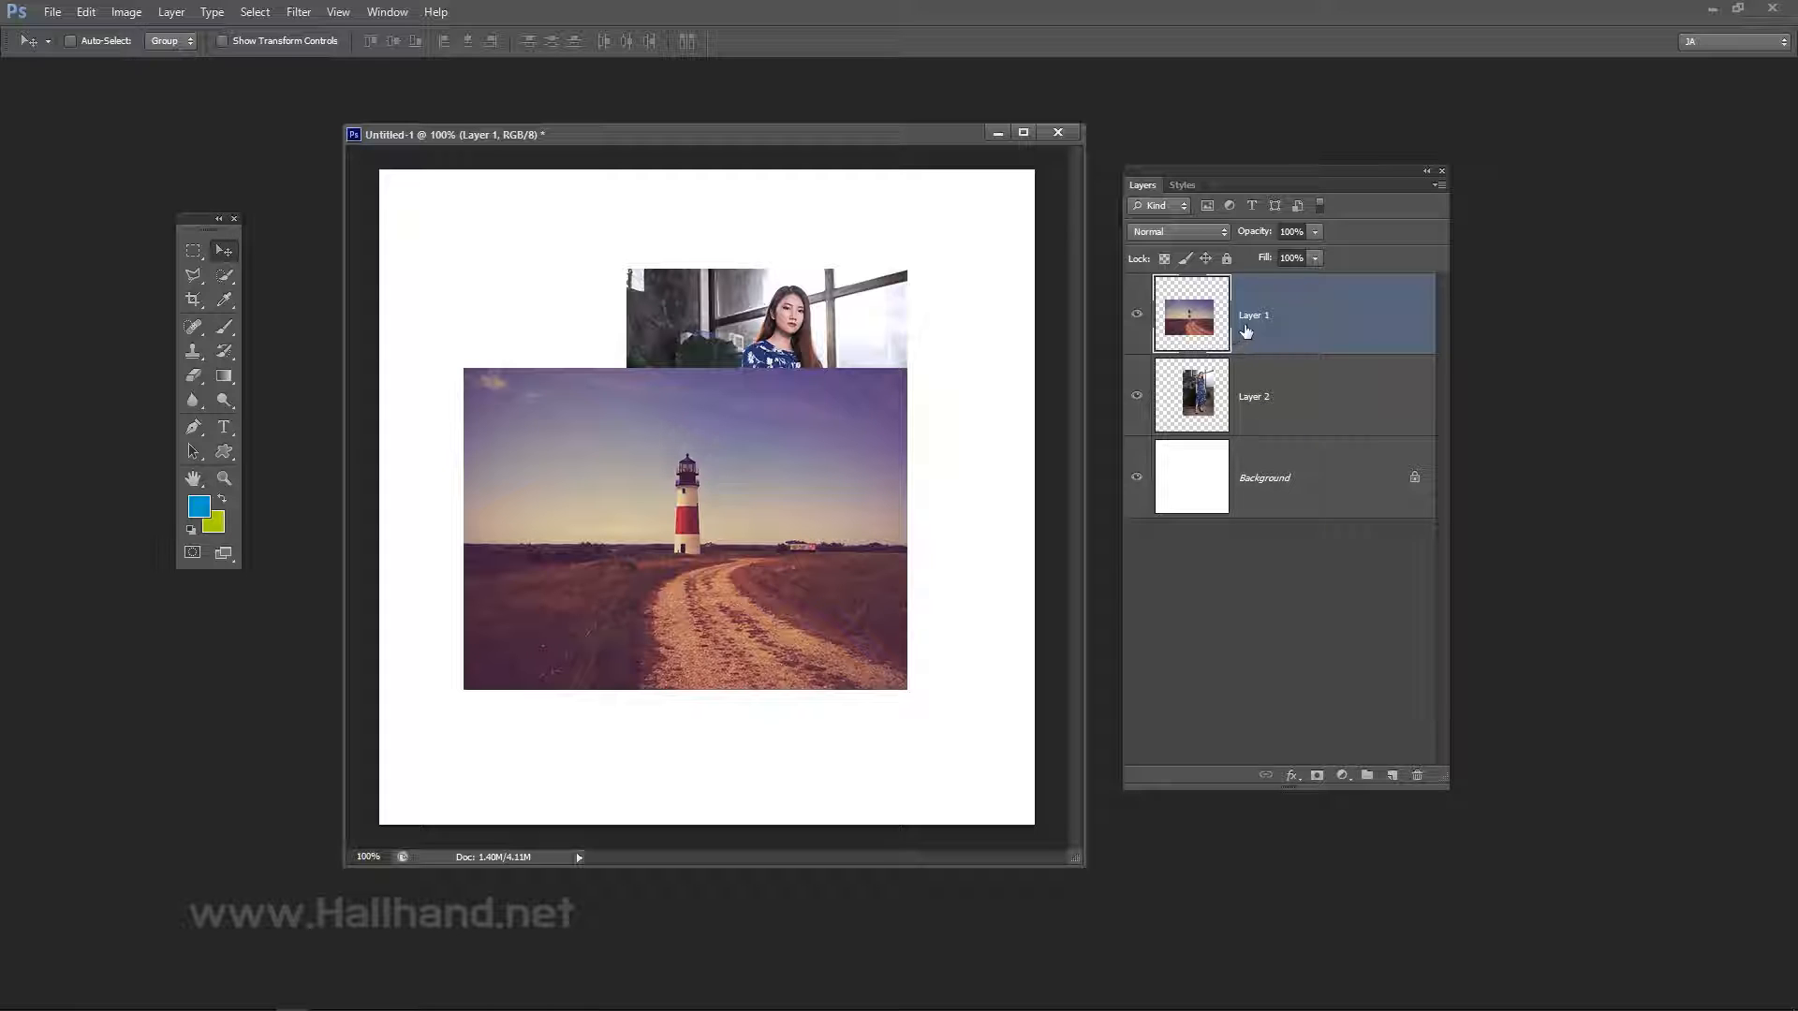
left_click(1138, 318)
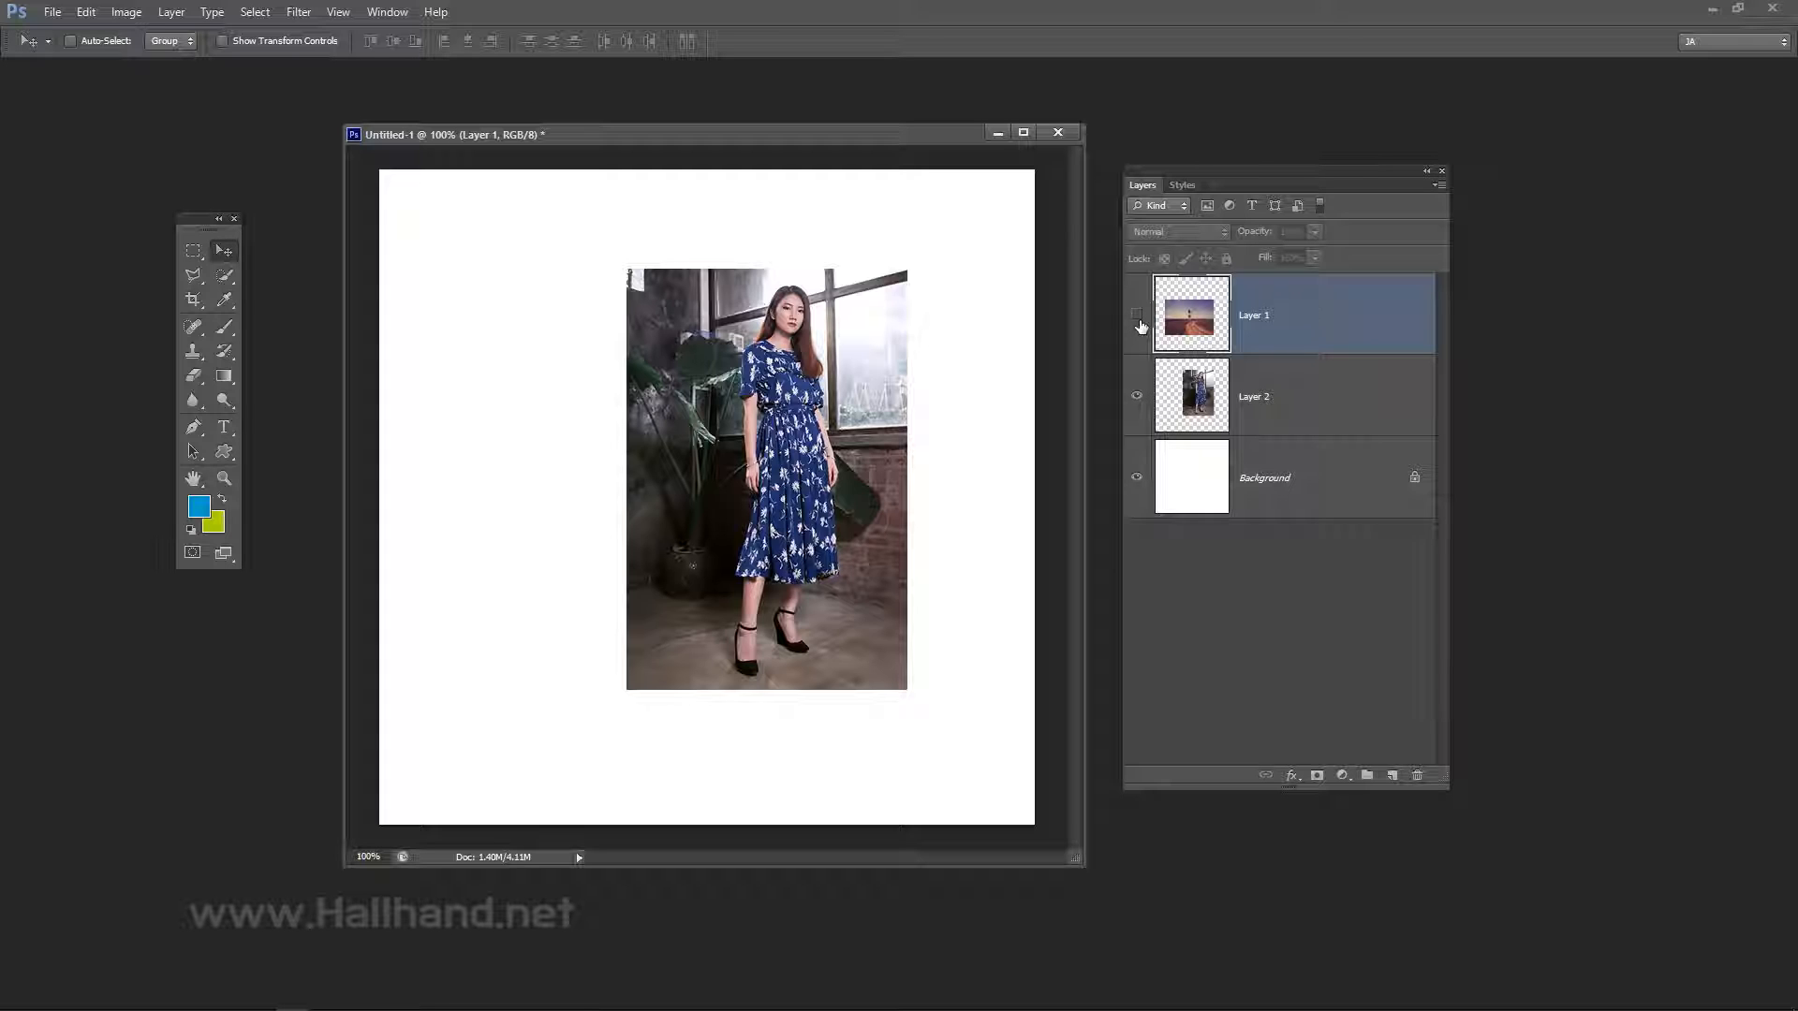
left_click(1138, 320)
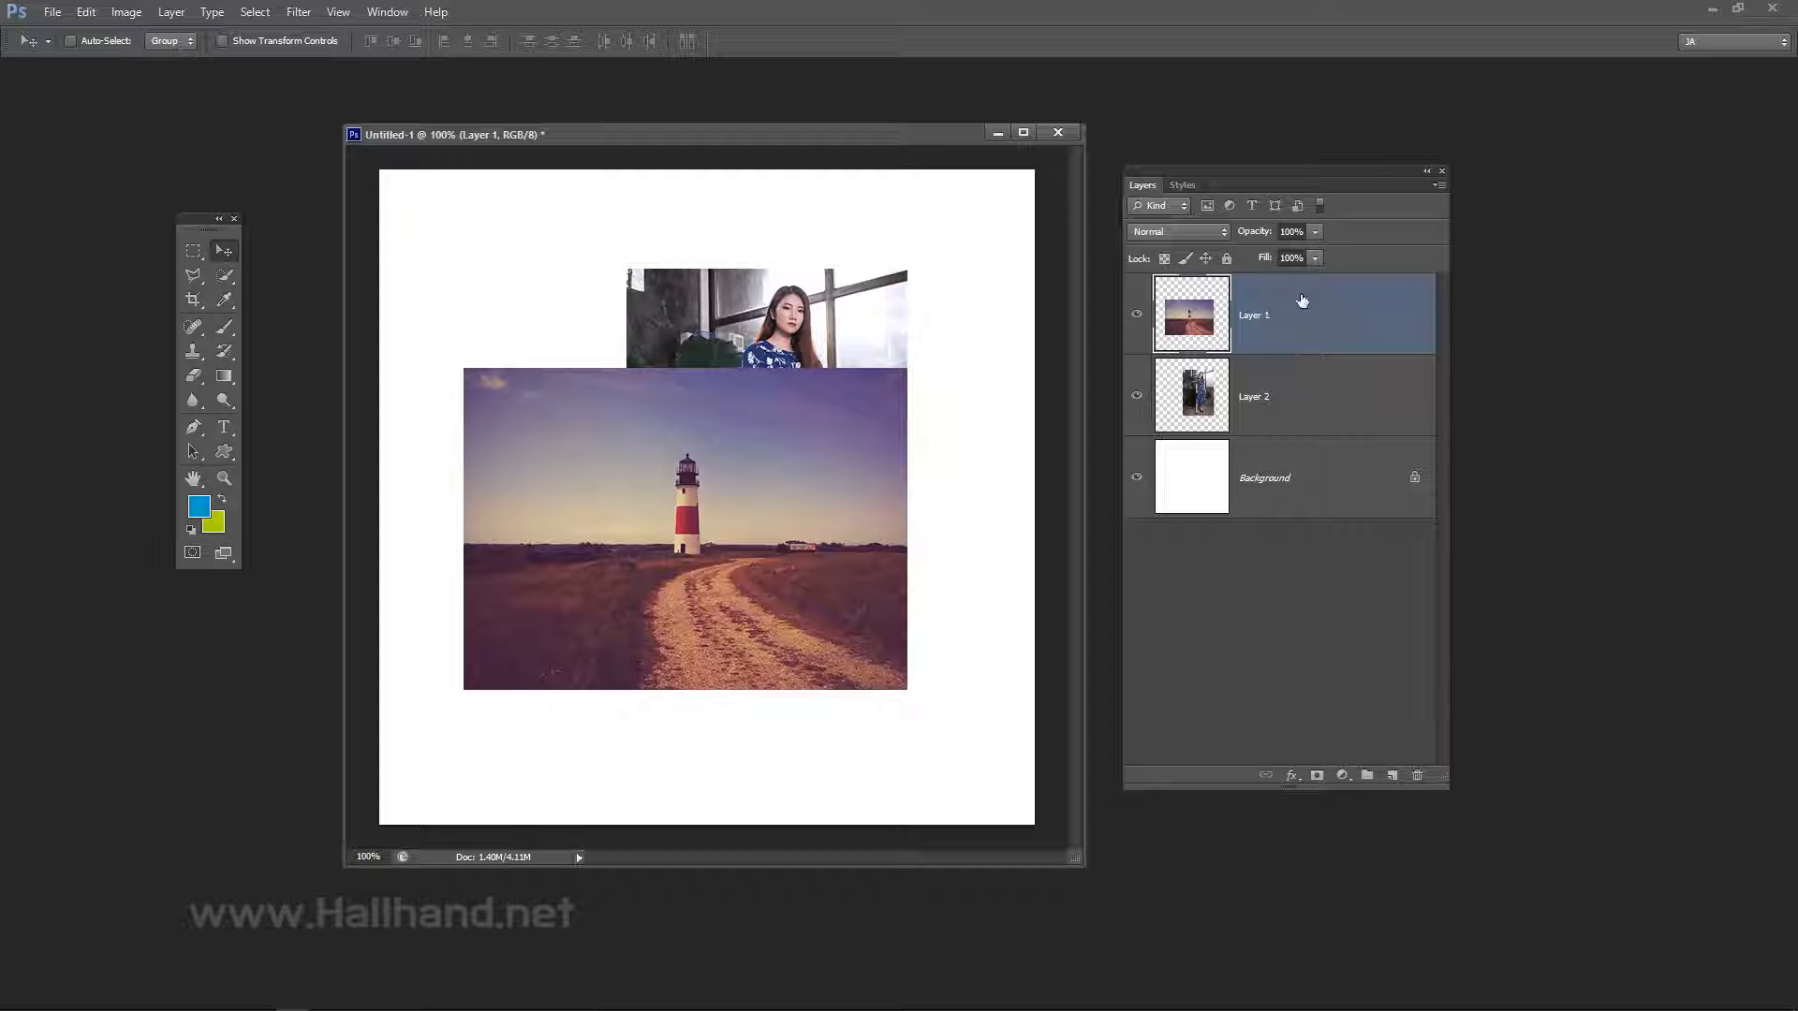
Return Layer 2 with the woman's photo to the top of the stack, above Layer 1.
left_click(1297, 401)
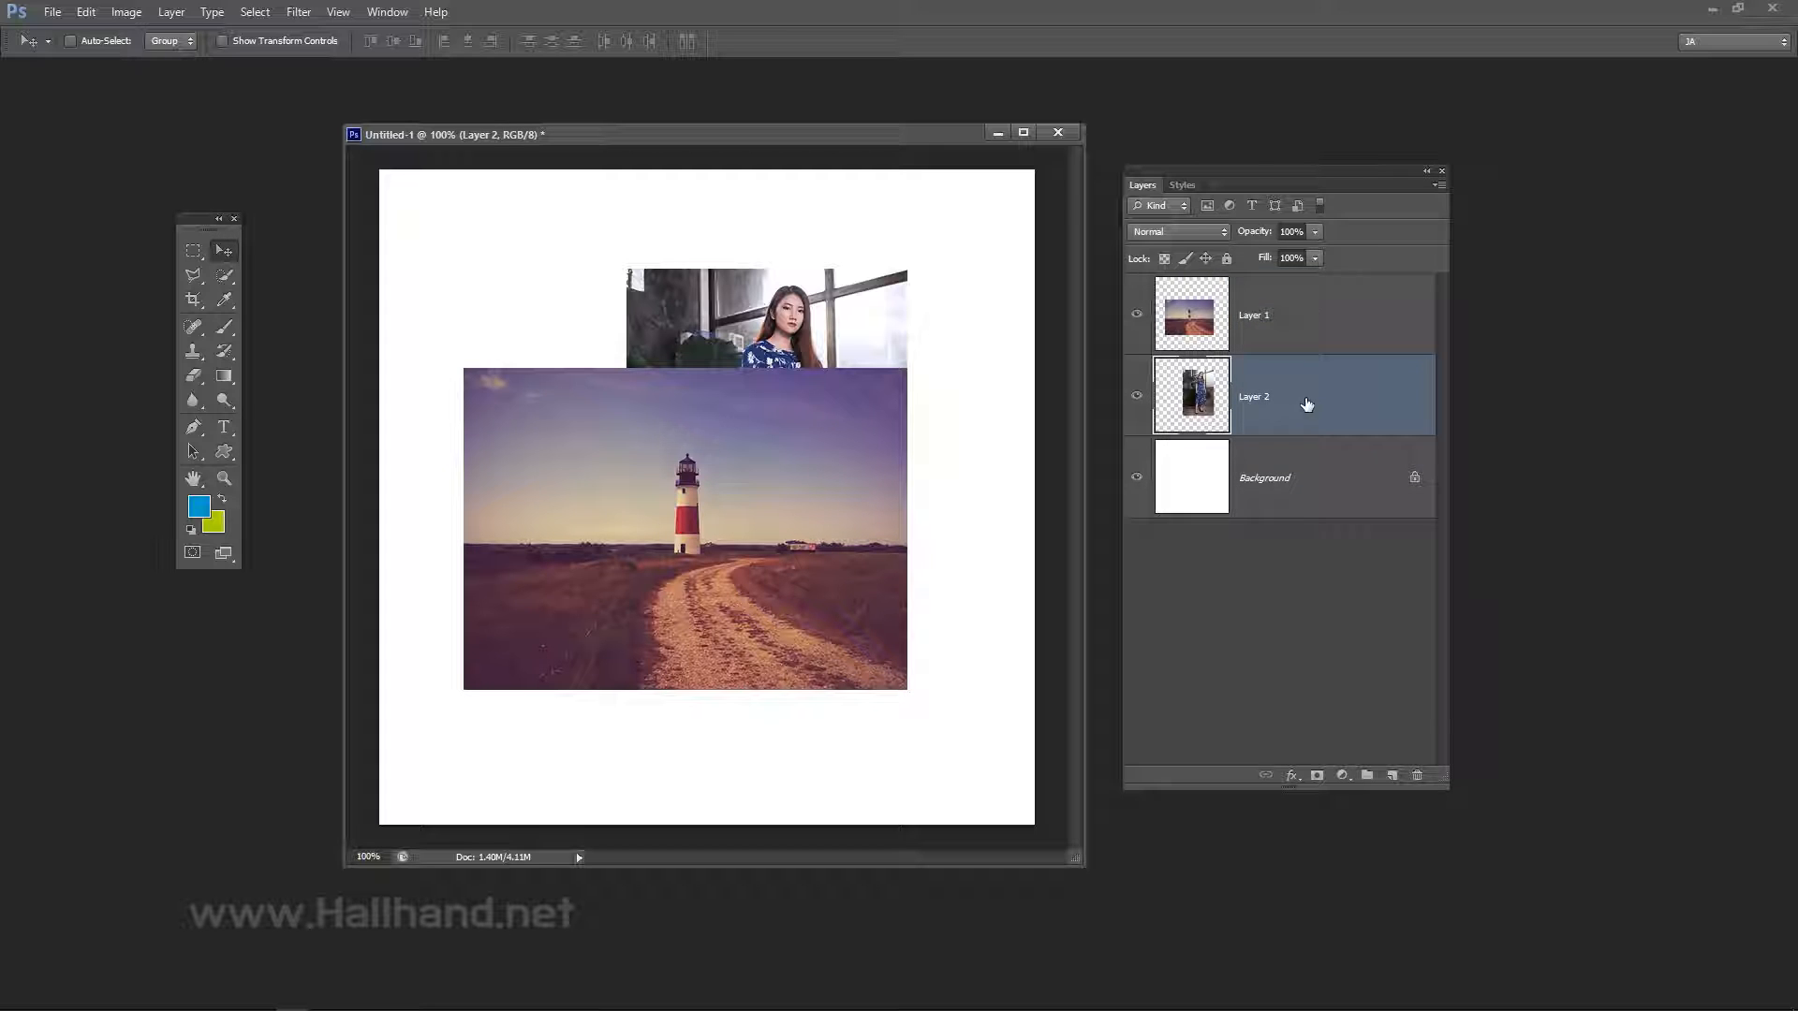
left_click_drag(1302, 401, 1297, 305)
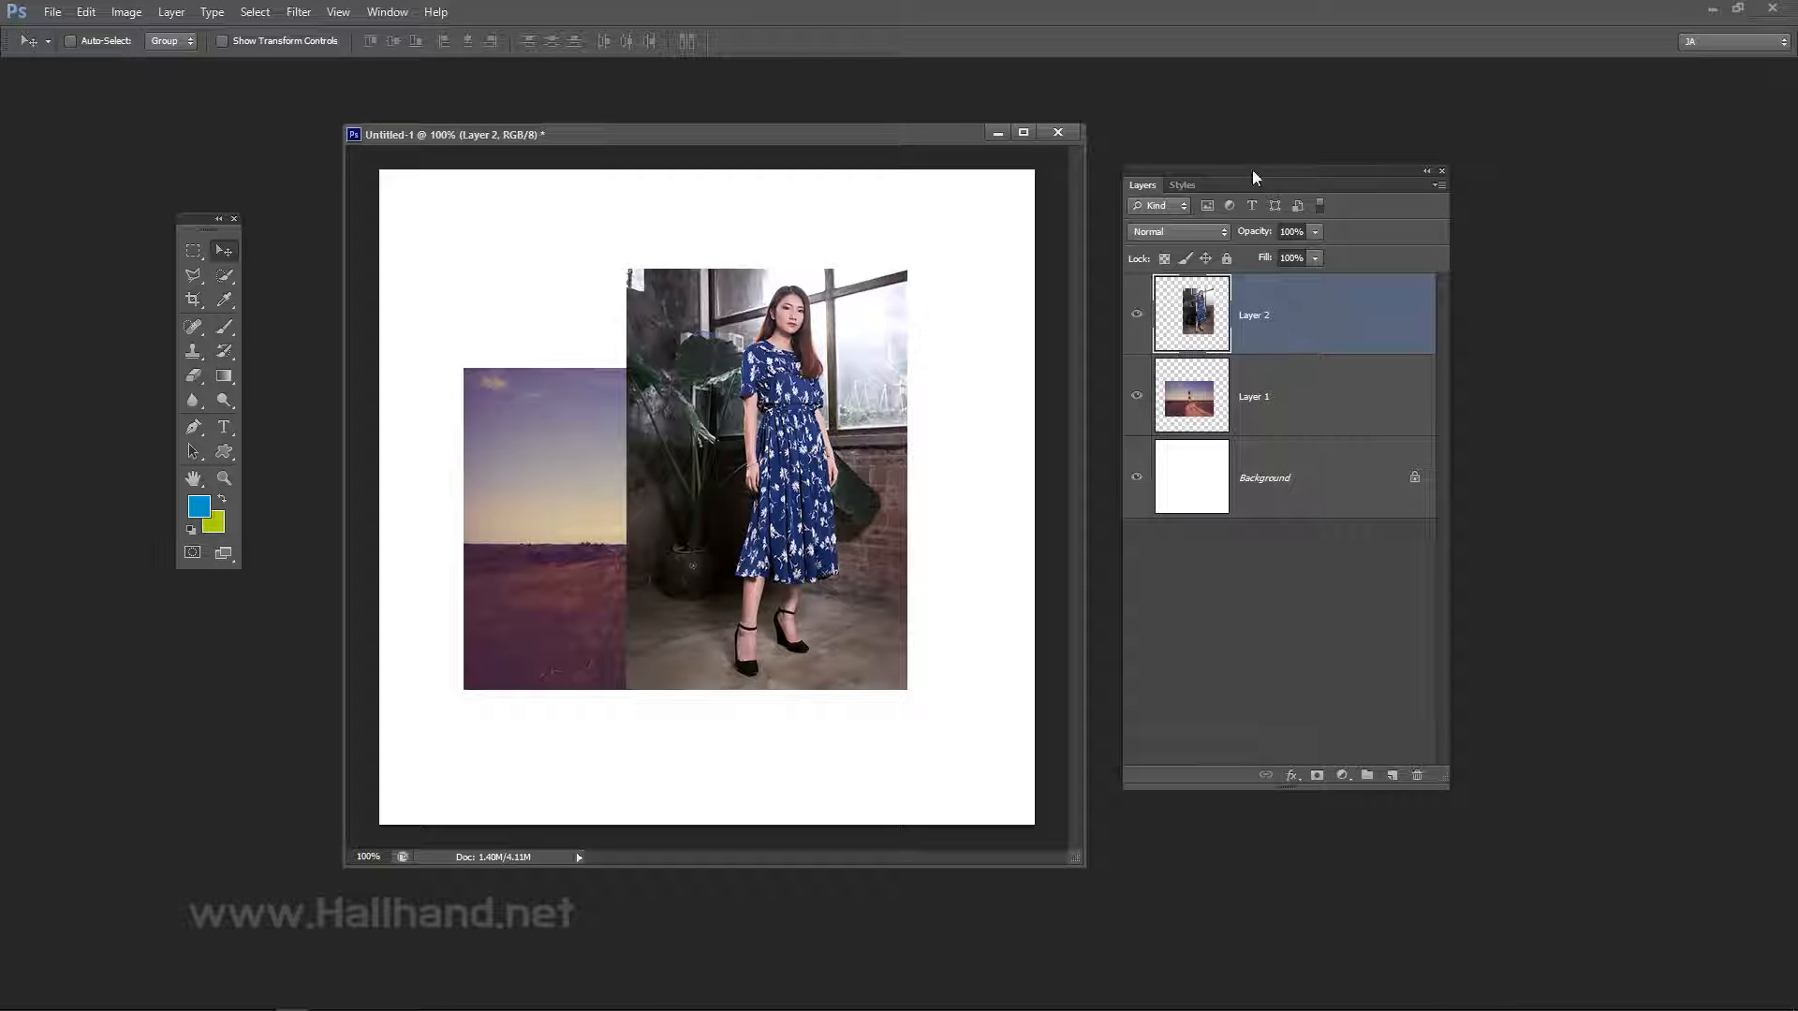
Try Small Thumbnails and No Thumbnails for the layer list, and return it to Large Thumbnails.
left_click_drag(1251, 168, 1259, 149)
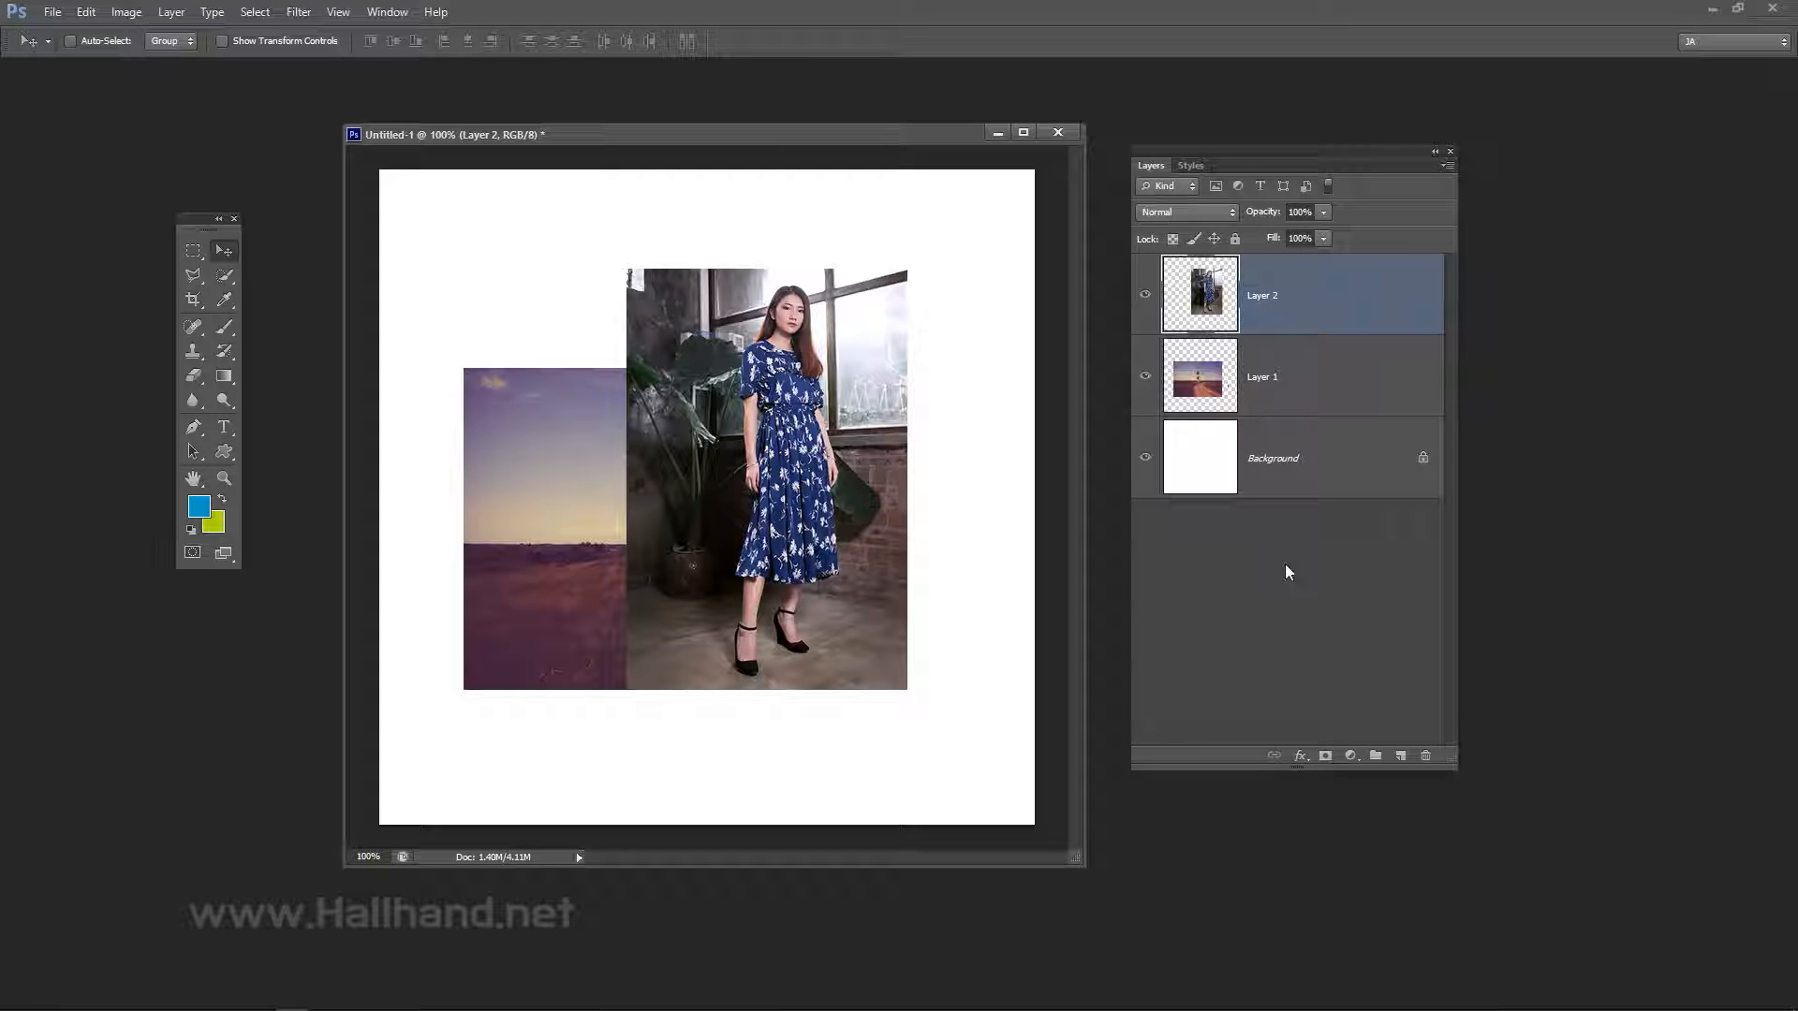
right_click(1240, 541)
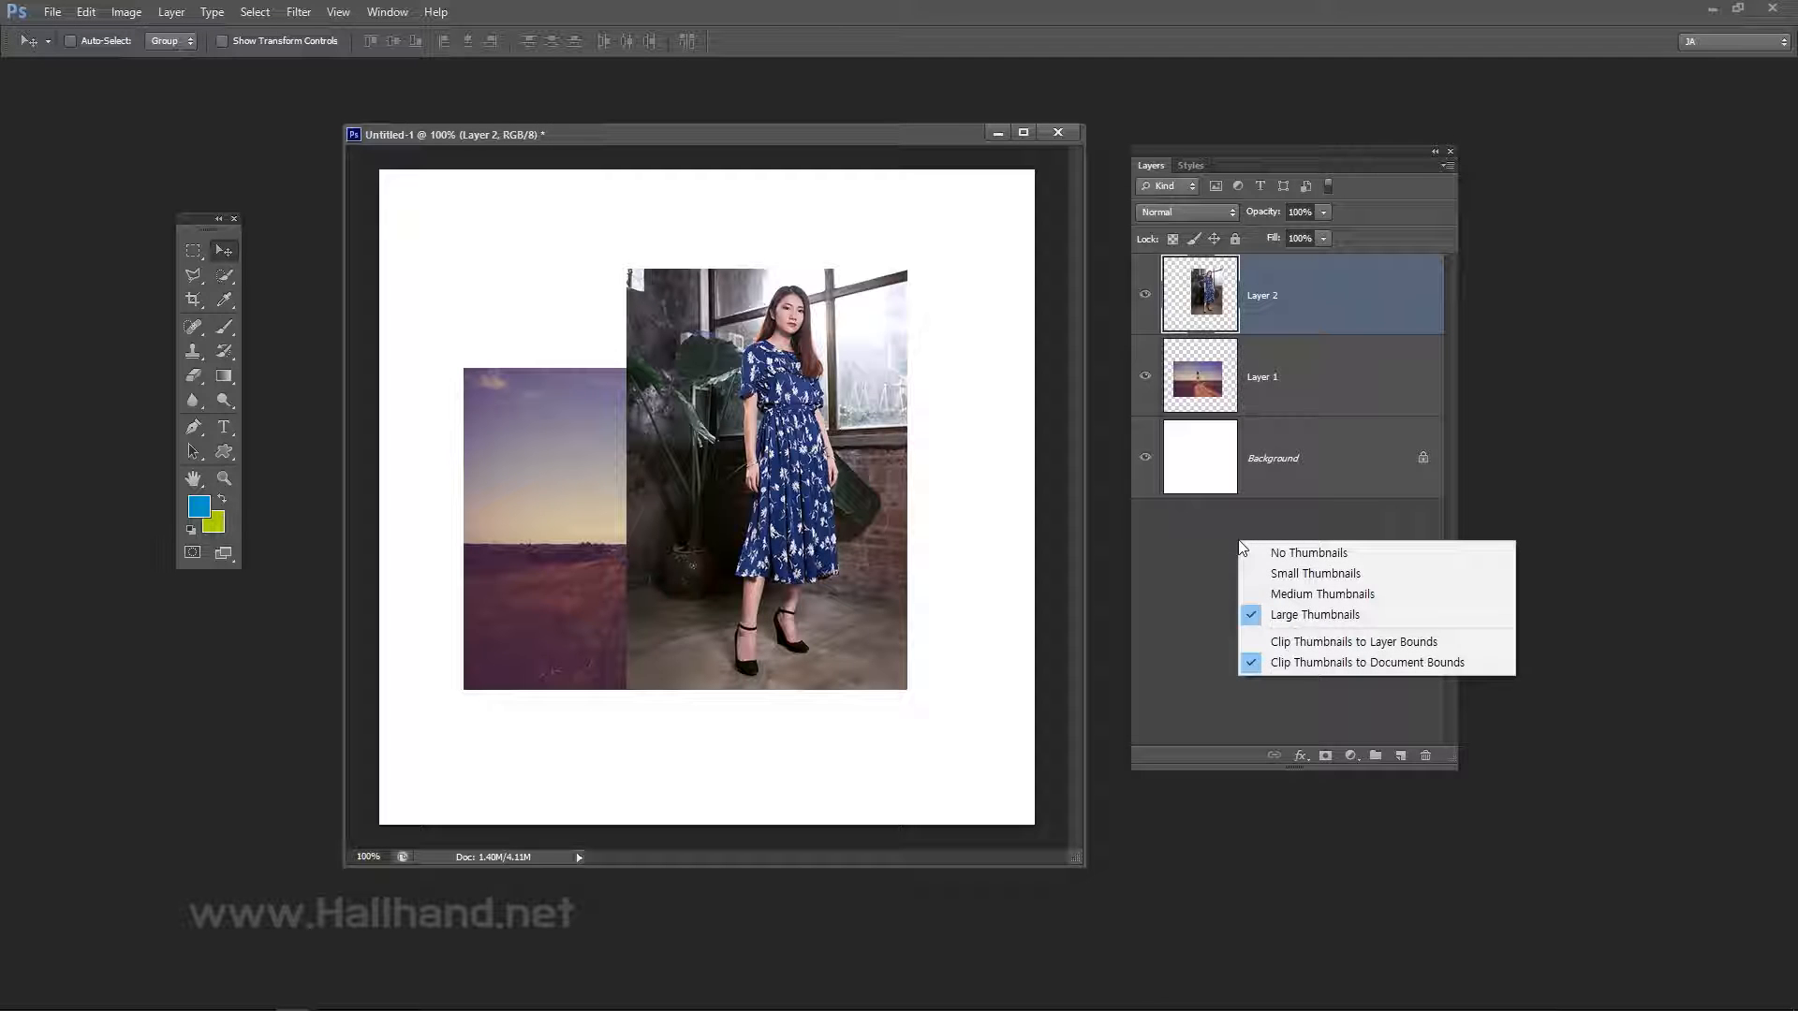
left_click(1296, 575)
right_click(1244, 483)
left_click(1259, 494)
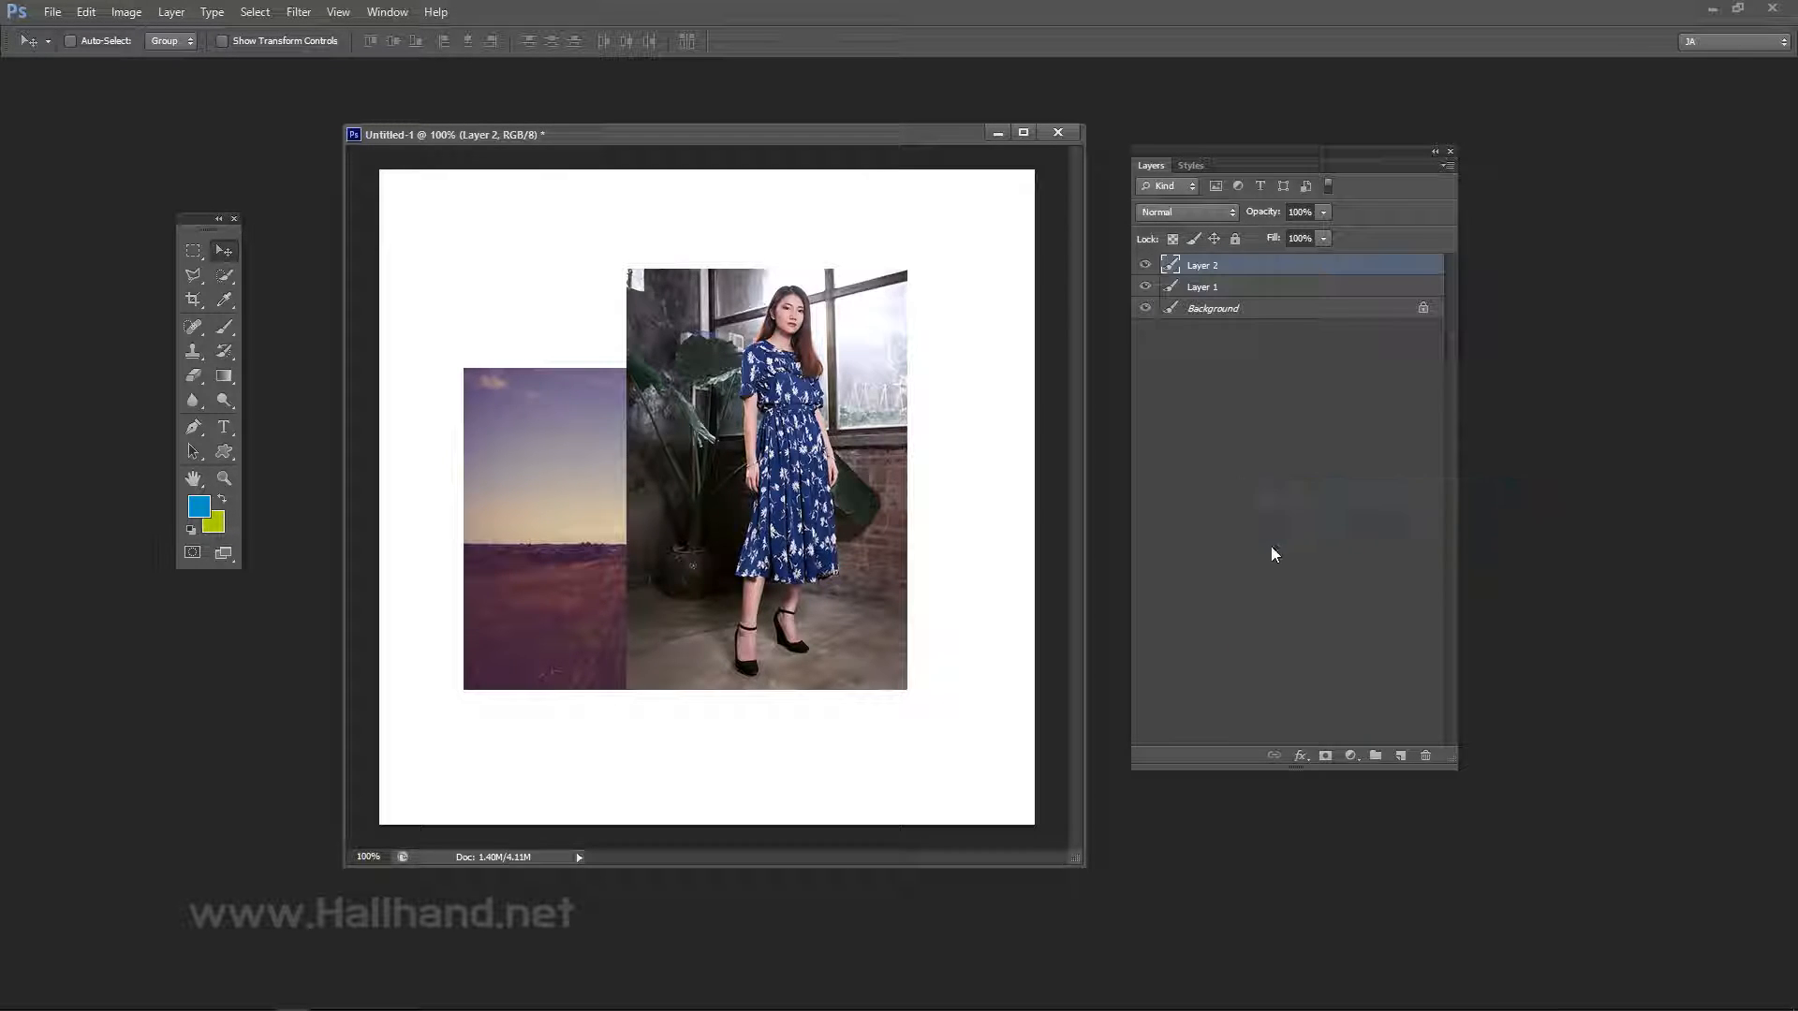
right_click(1238, 424)
left_click(1286, 497)
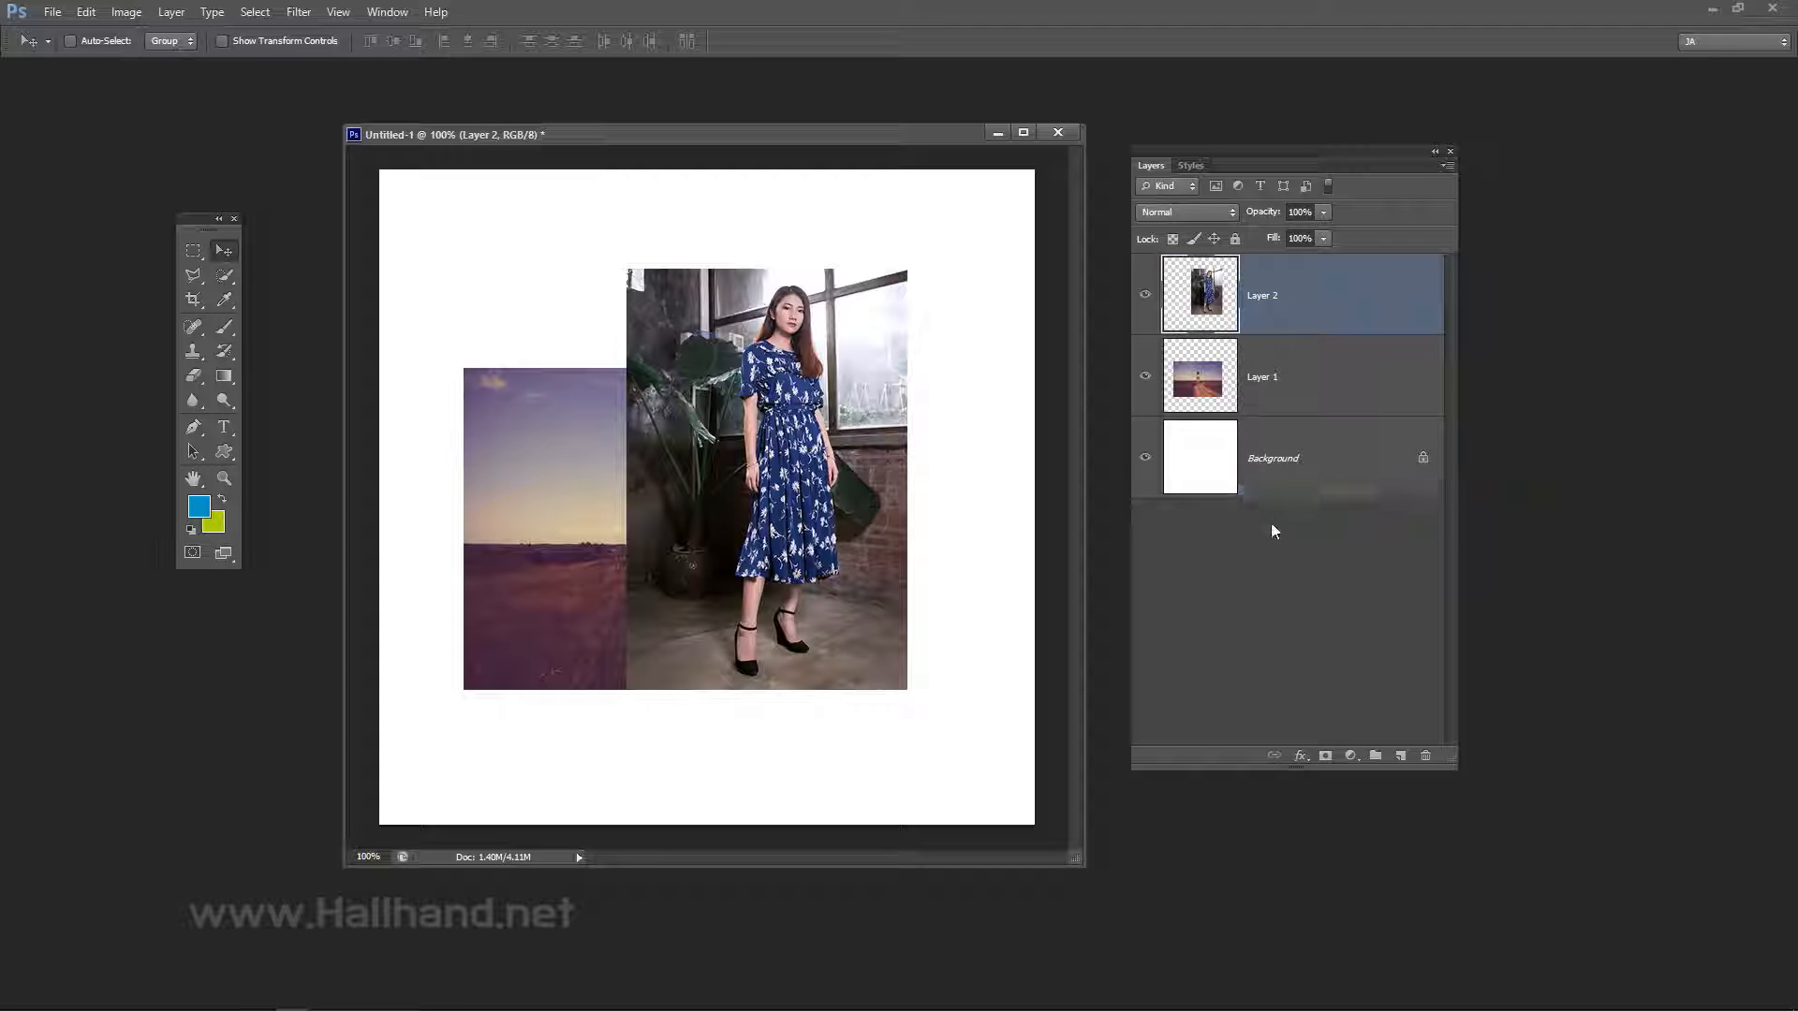
Clip the layer thumbnails to the layer bounds, trying smaller sizes before setting them to Large Thumbnails.
right_click(1267, 564)
left_click(1300, 590)
right_click(1276, 511)
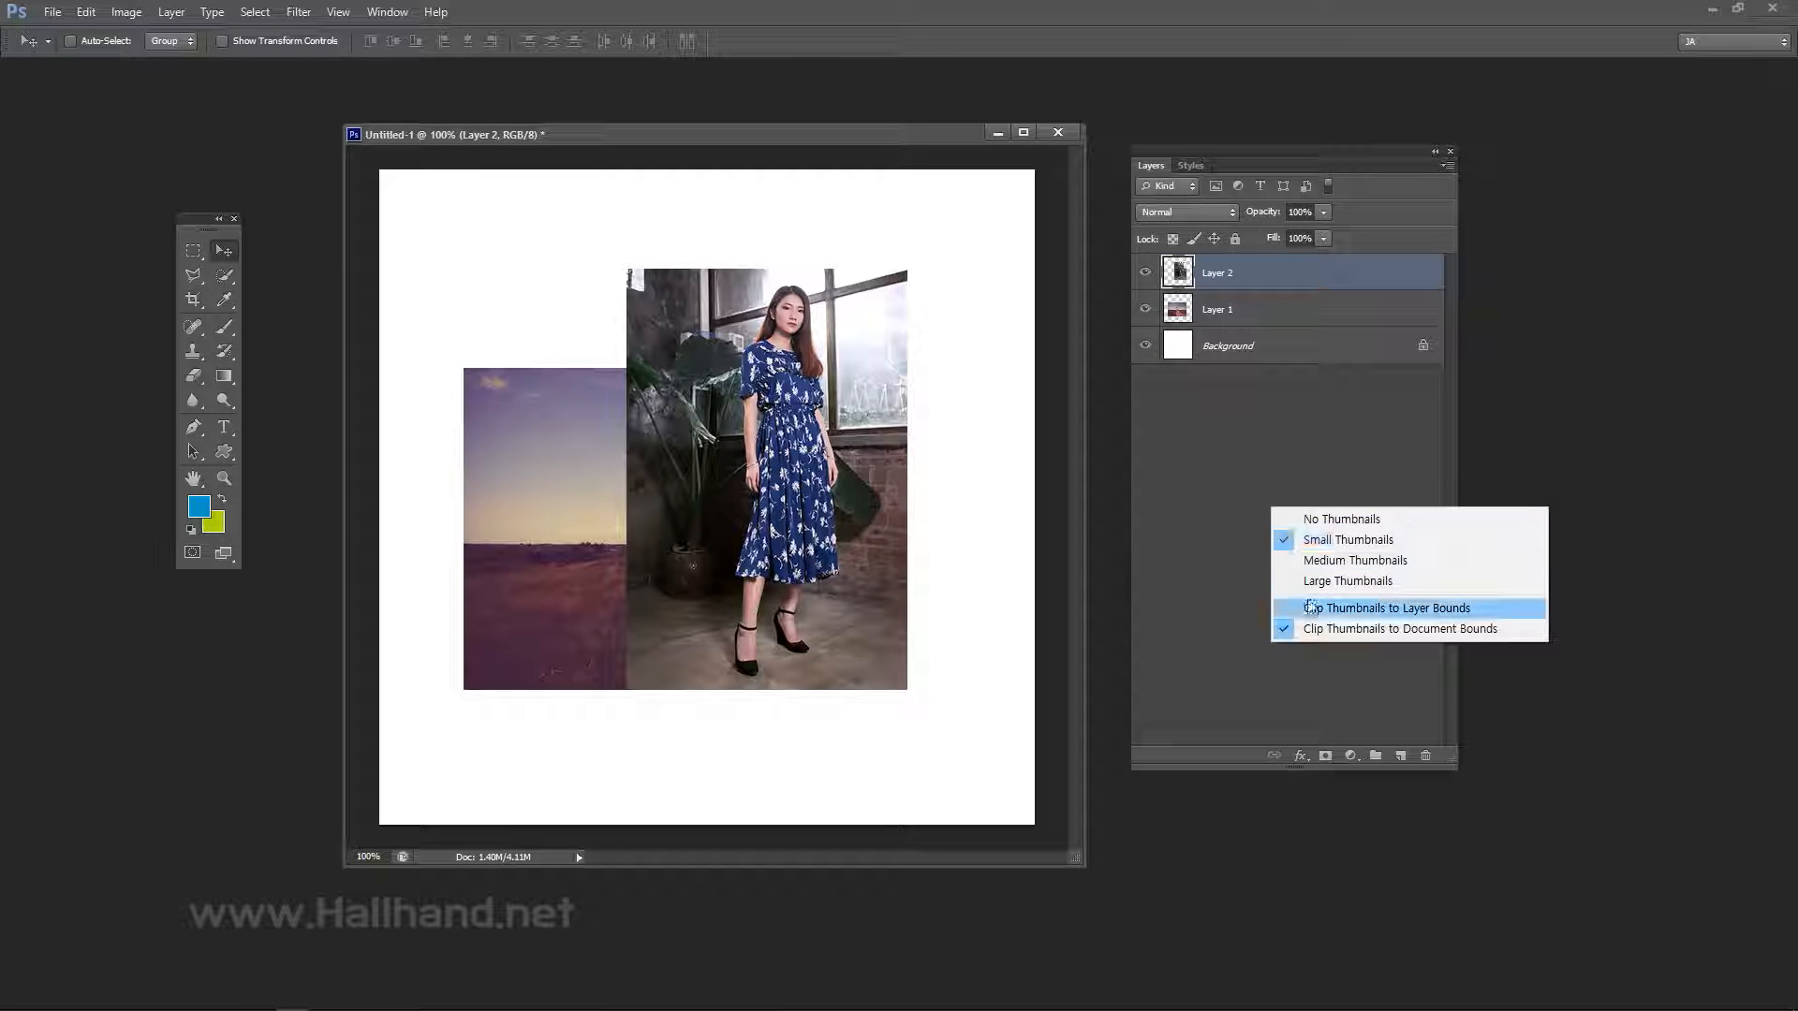
left_click(1316, 610)
right_click(1266, 484)
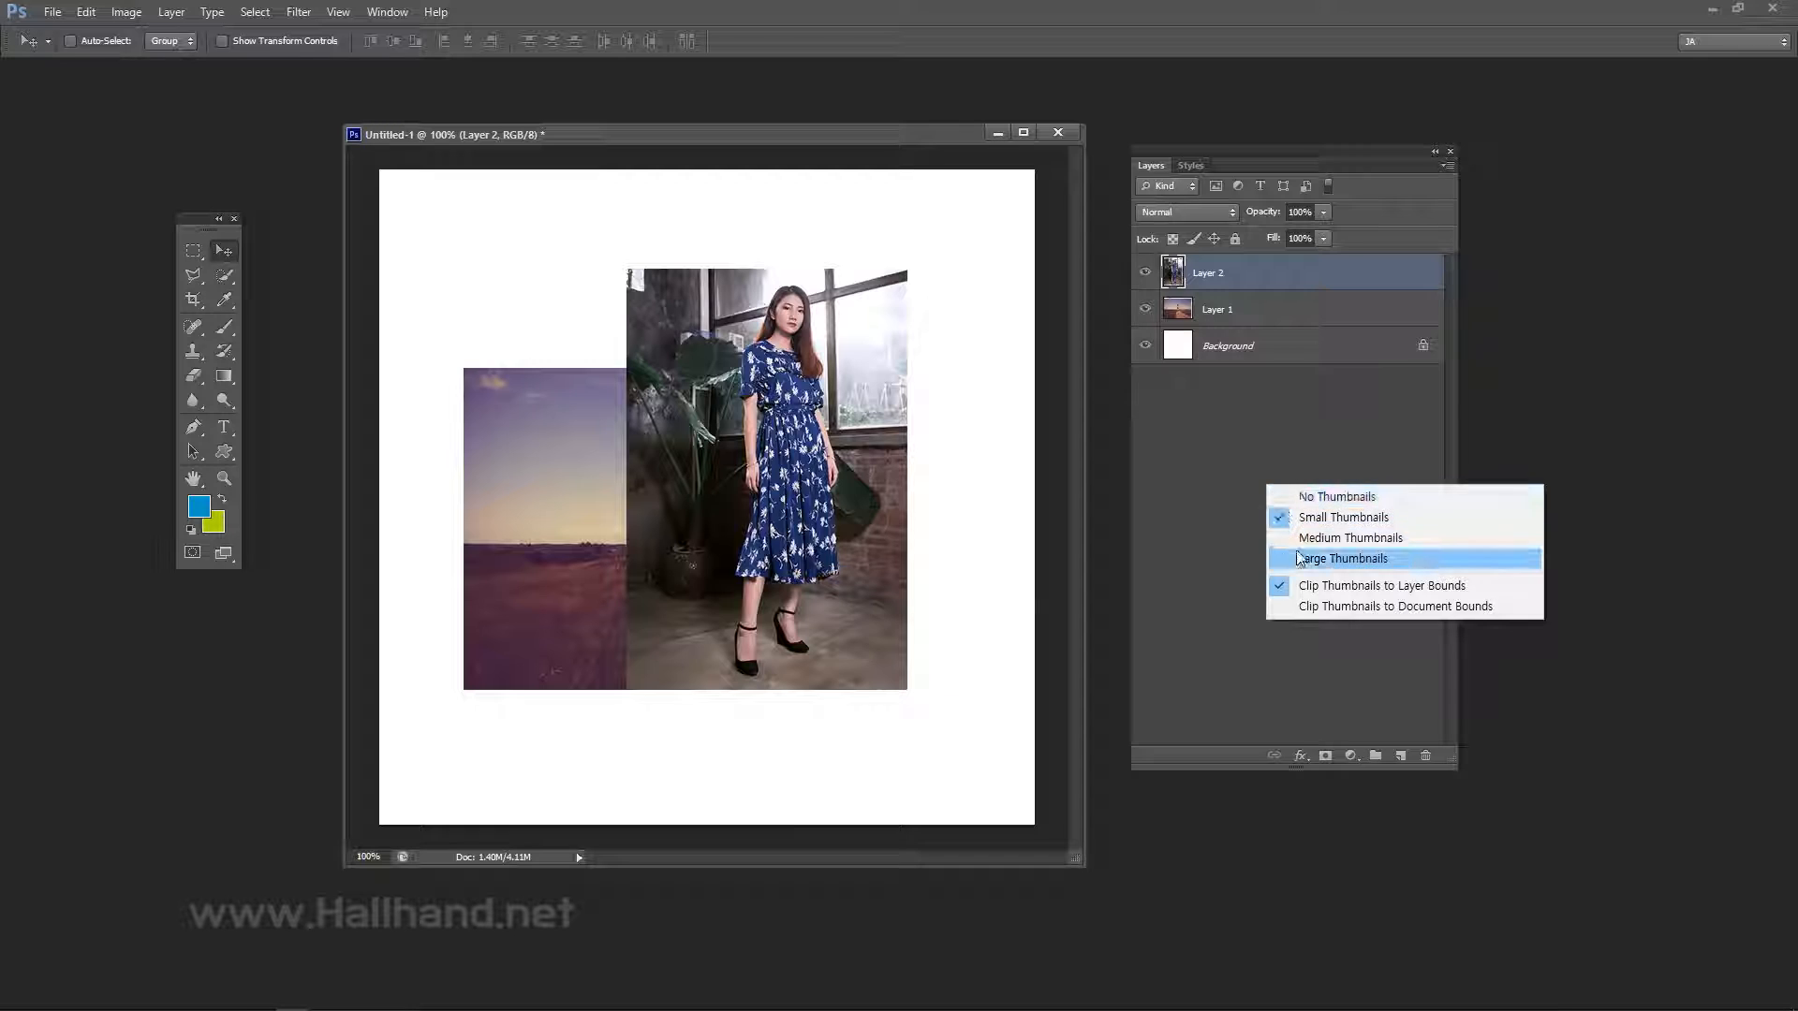
left_click(1283, 532)
right_click(1273, 518)
left_click(1302, 590)
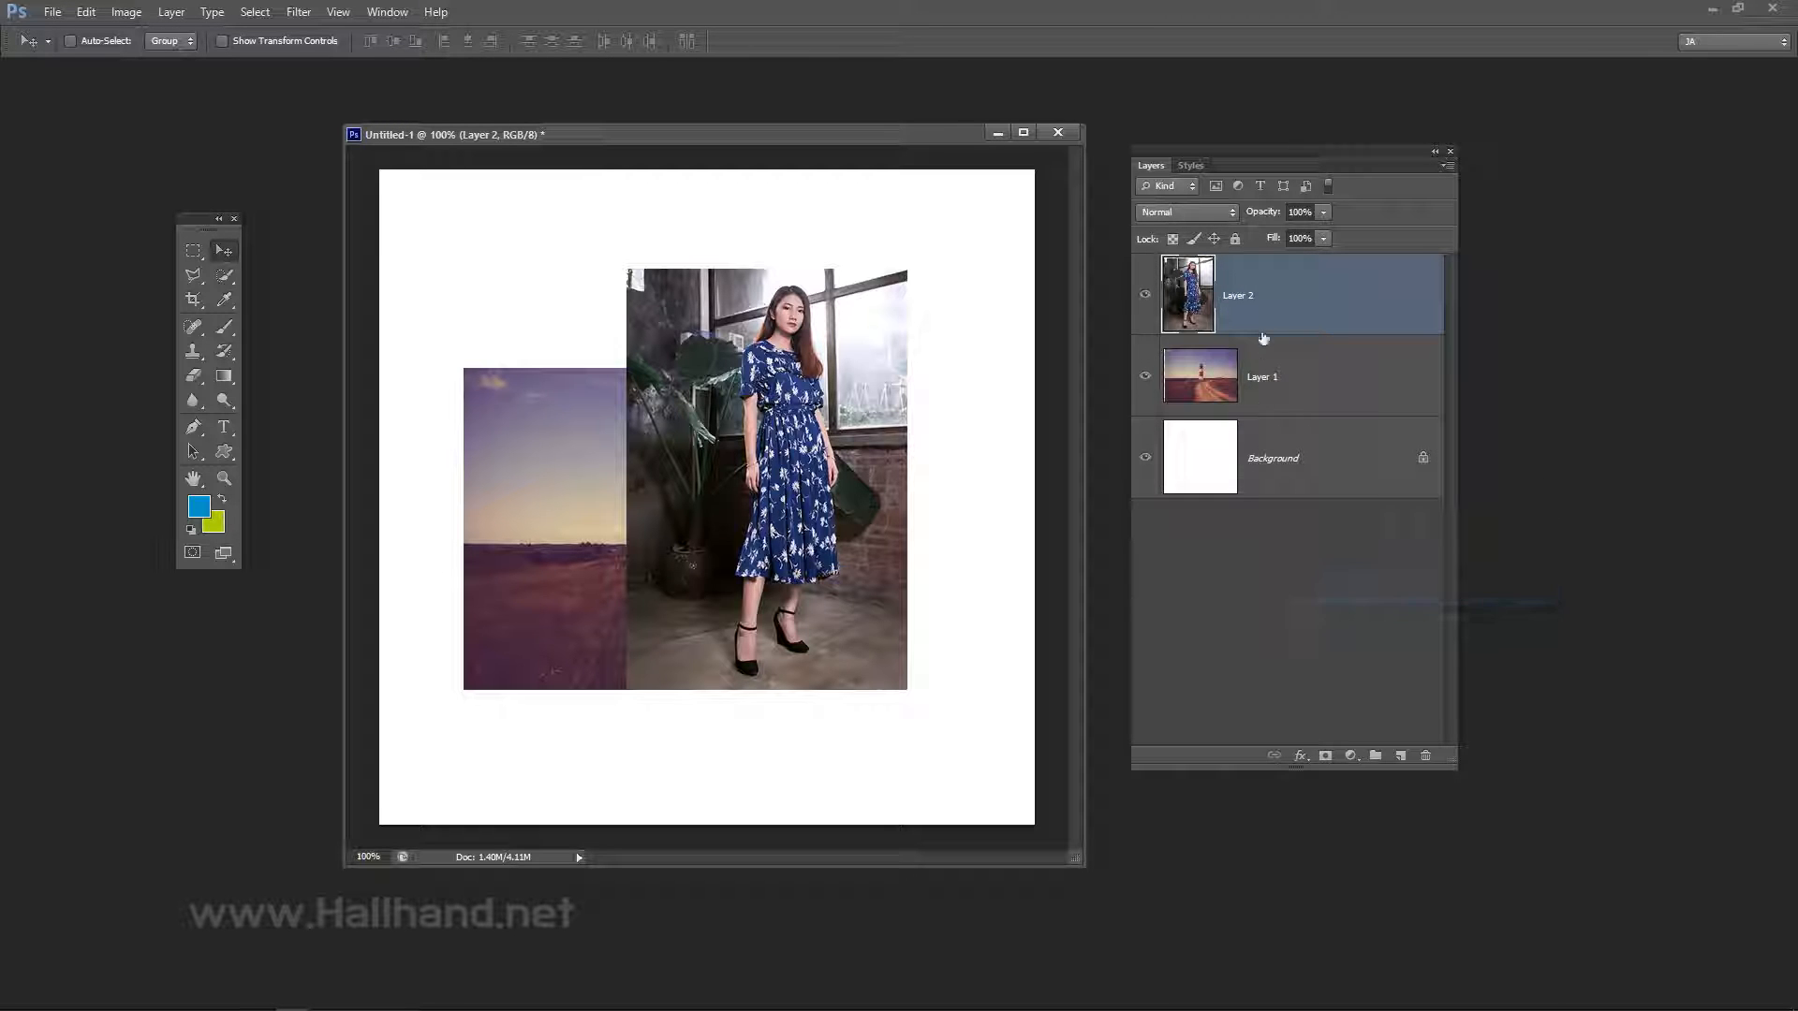
Cycle the layer thumbnails through Medium, Small and No Thumbnails, ending with Large Thumbnails.
left_click_drag(1259, 150, 1225, 96)
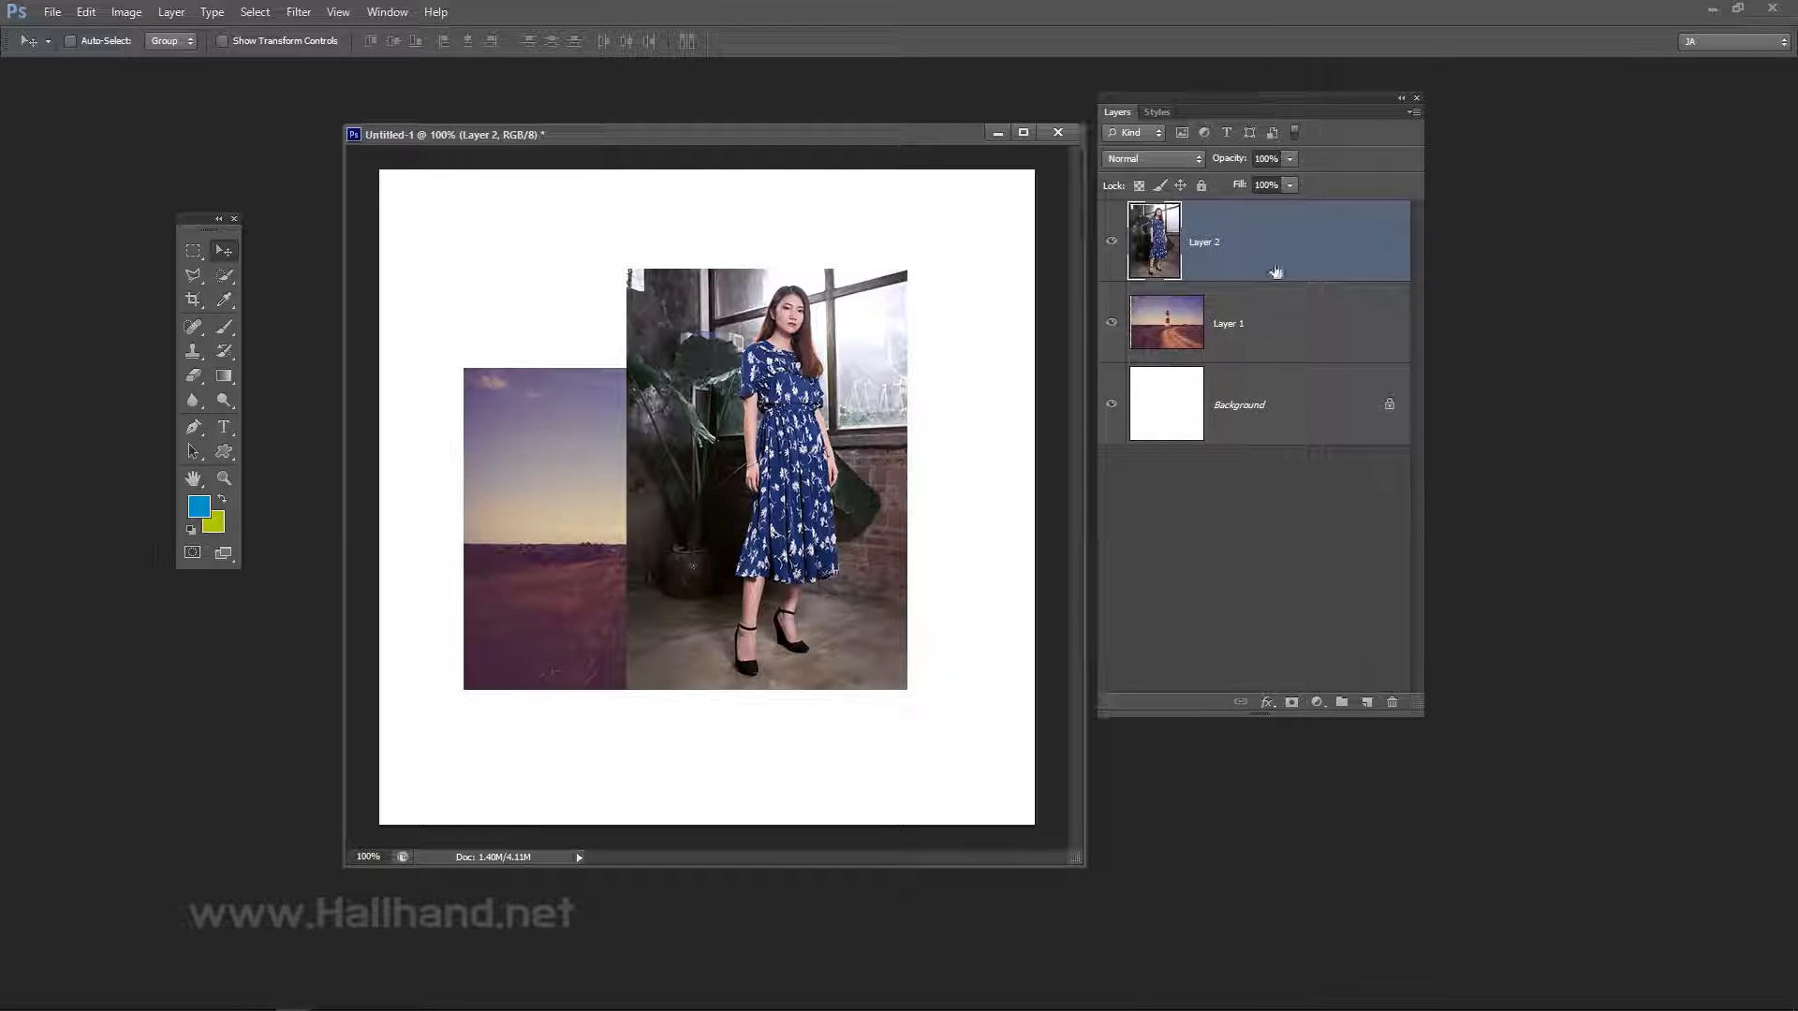
right_click(1264, 487)
left_click(1296, 543)
right_click(1246, 497)
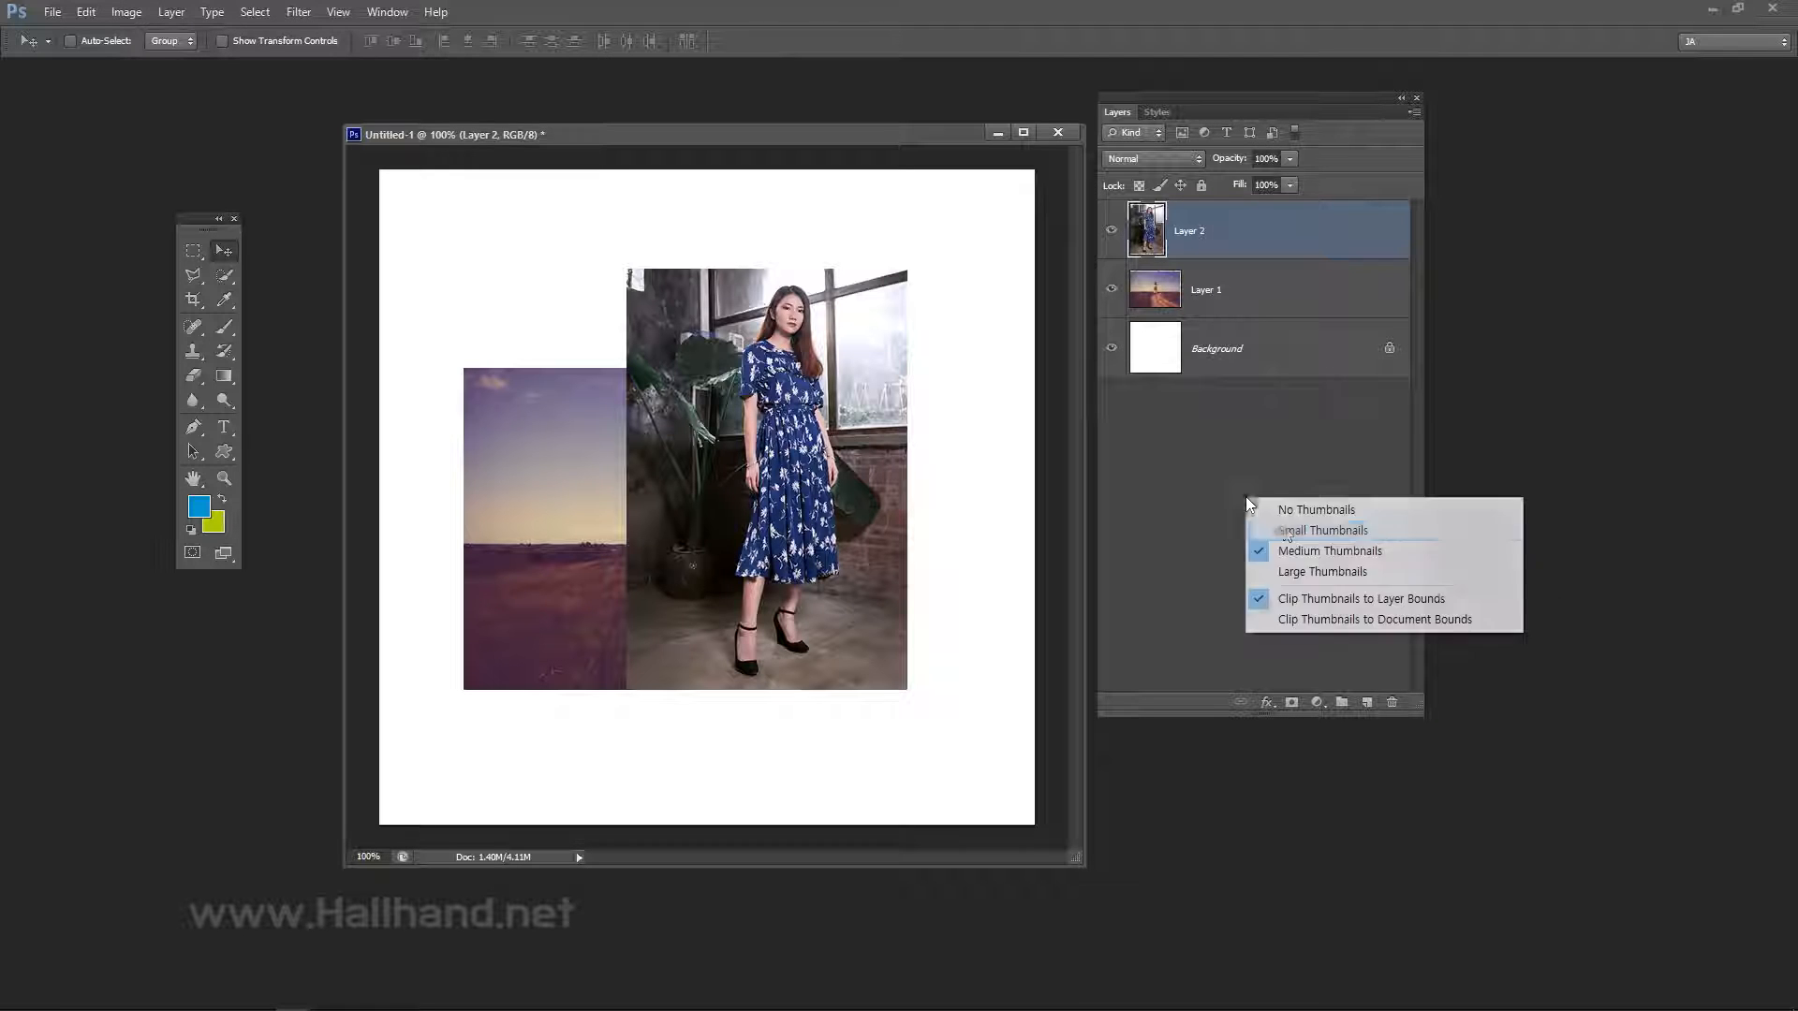
left_click(1286, 531)
right_click(1235, 434)
left_click(1271, 454)
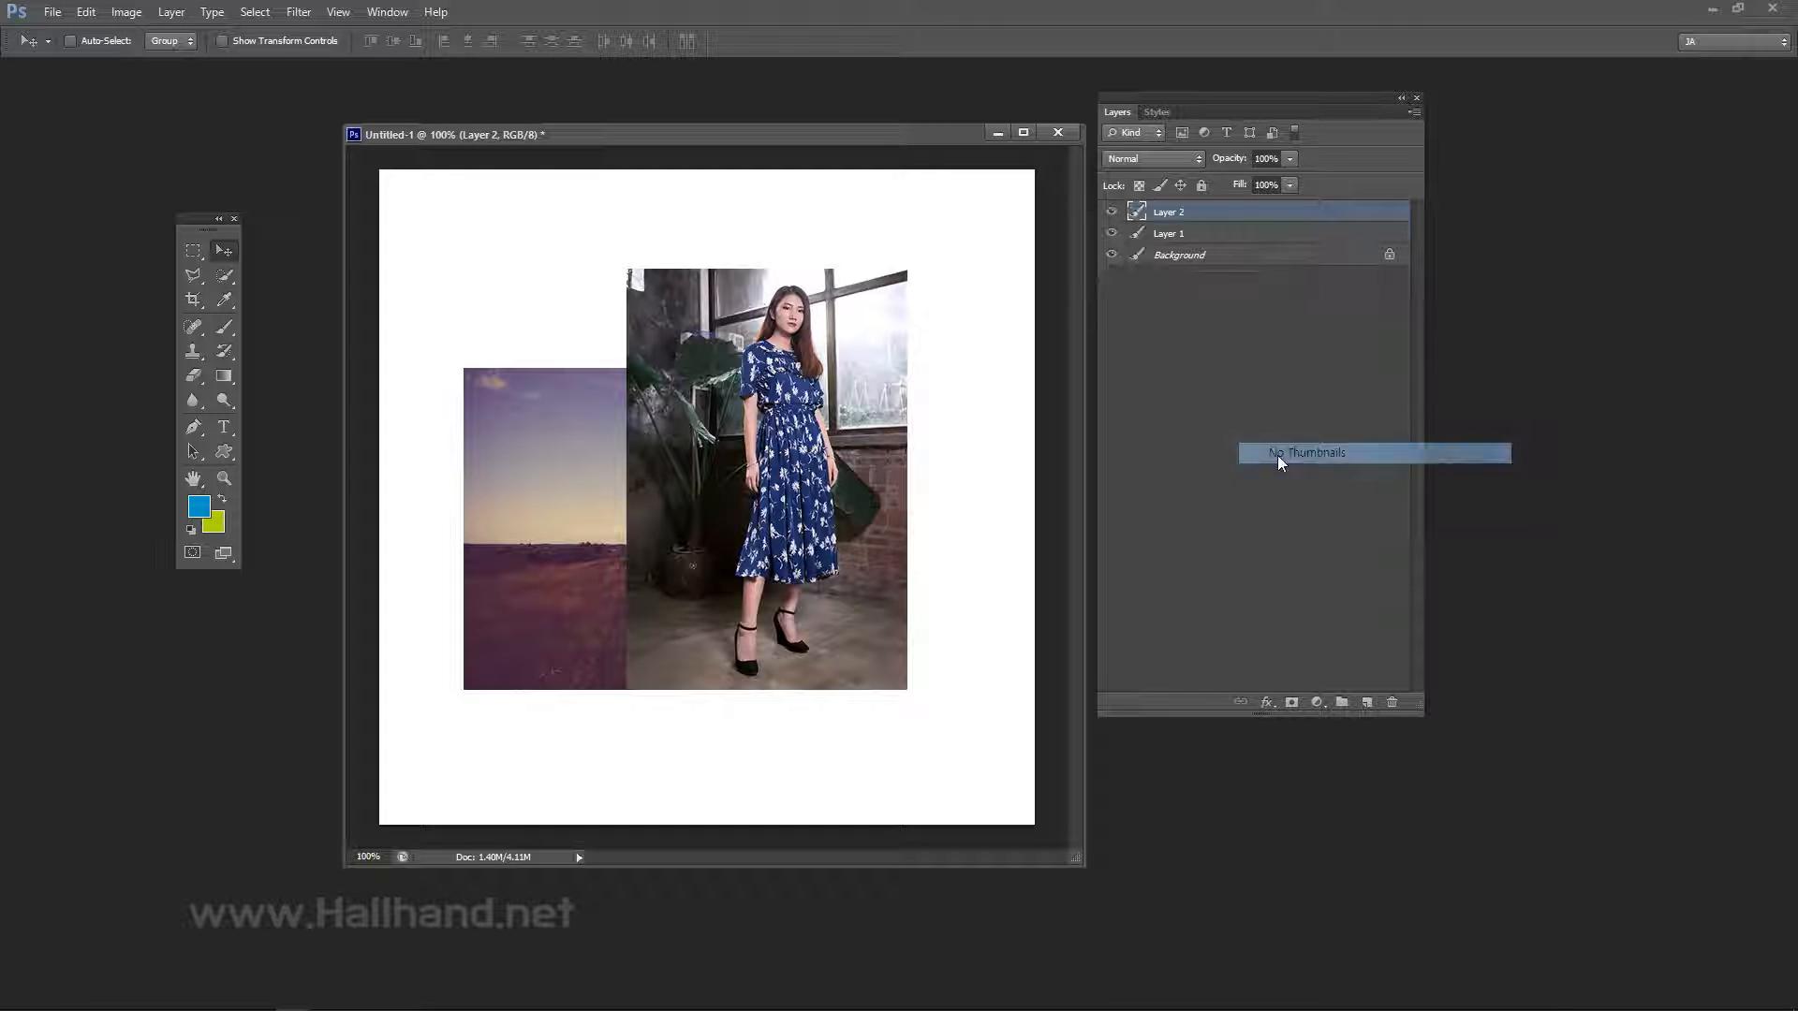
right_click(1250, 431)
left_click(1299, 504)
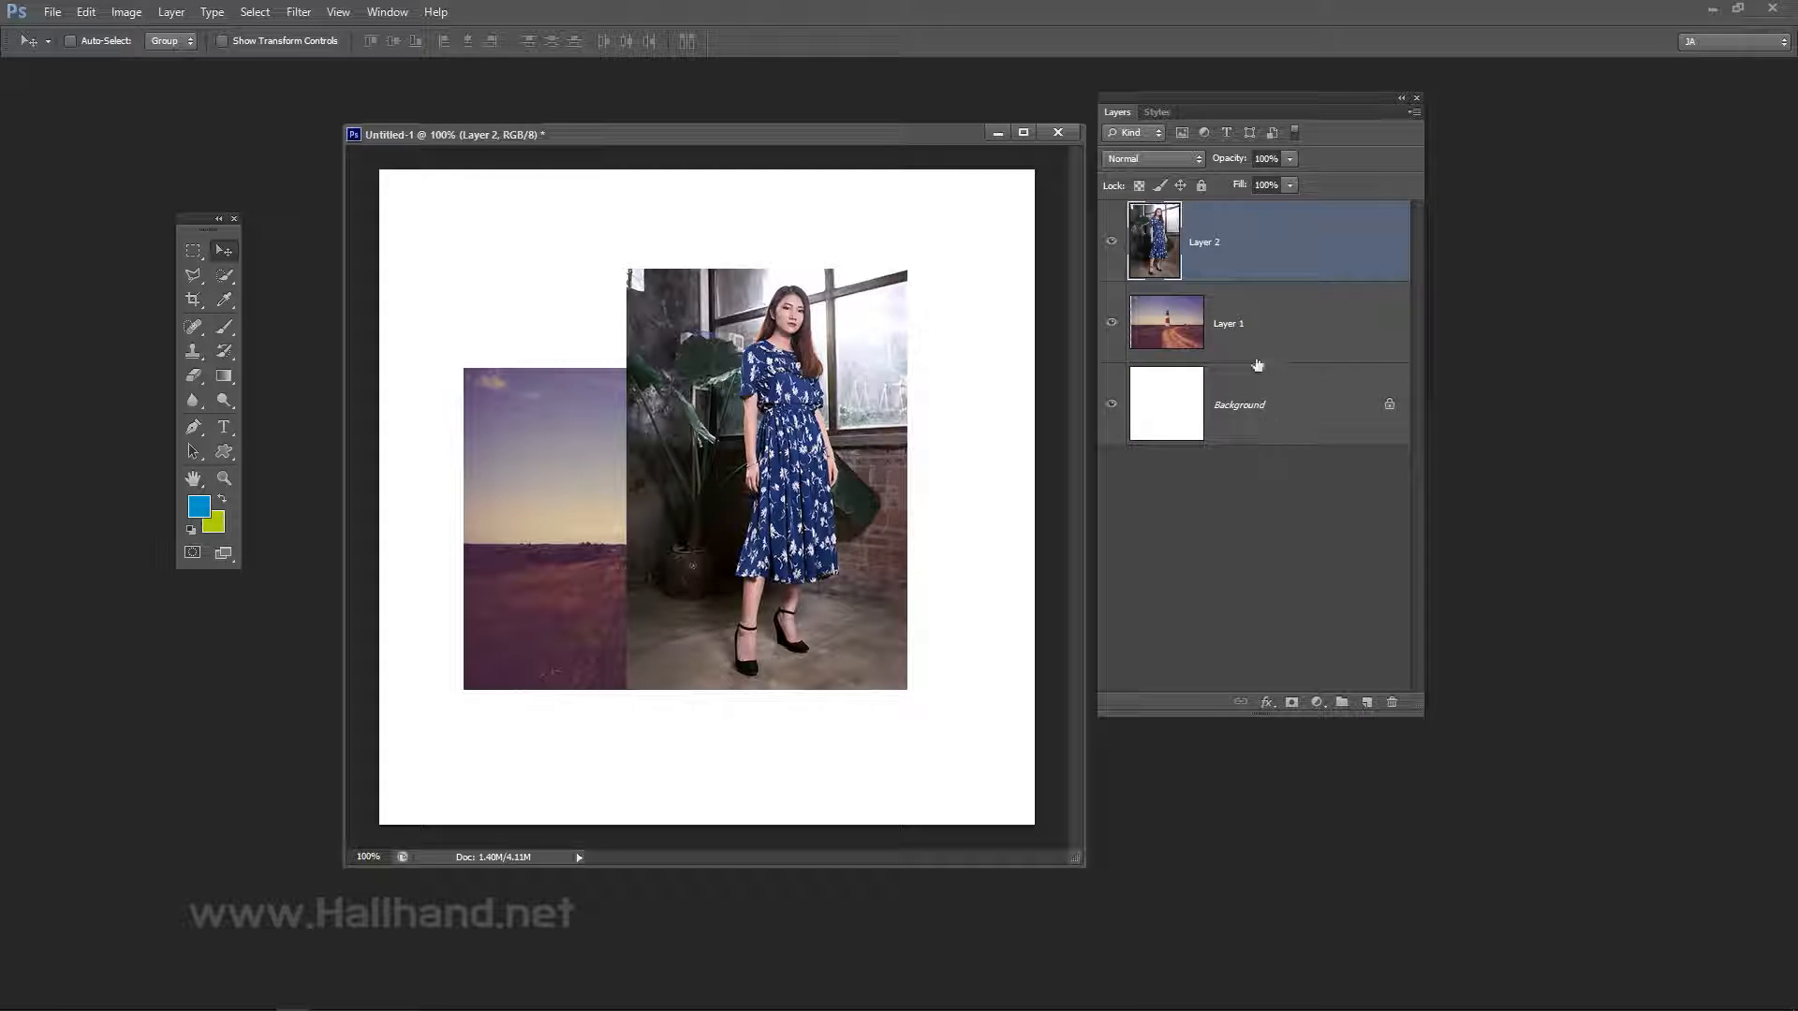
Rearrange the workspace by shifting the Untitled-1 window and the Layers panel to the right, with a gap between them.
left_click_drag(1238, 105, 1349, 139)
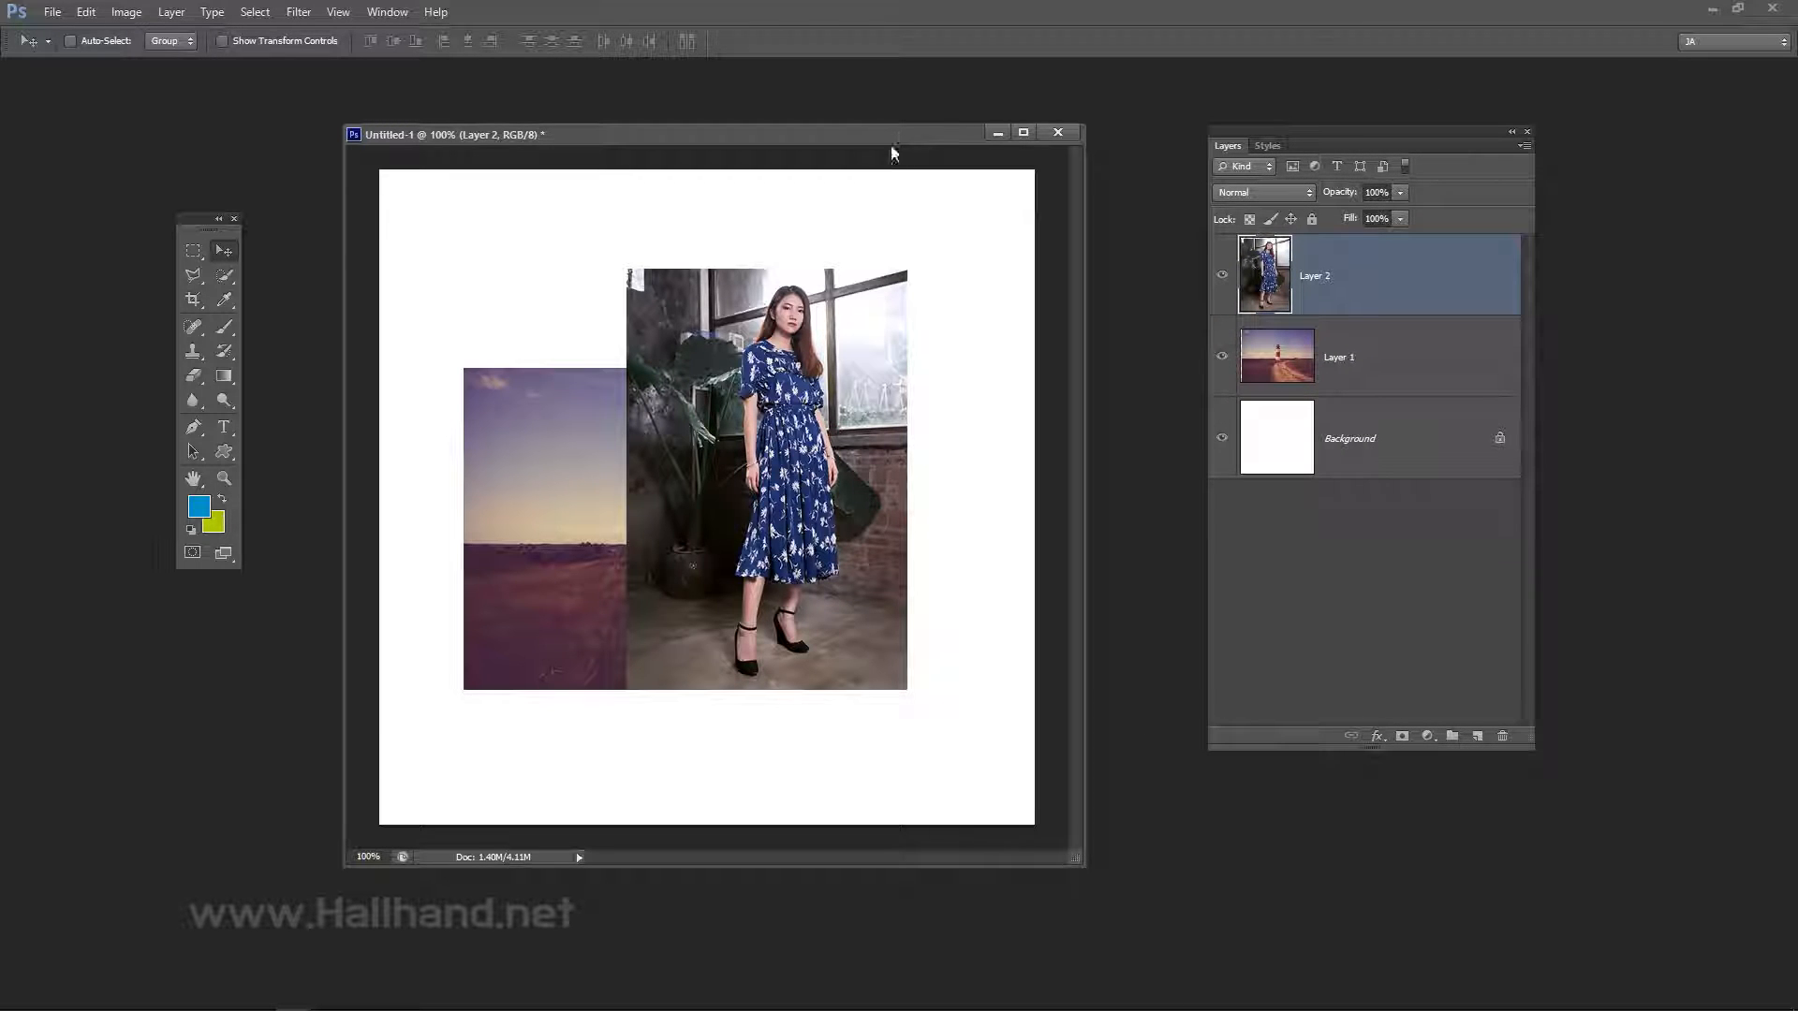
left_click_drag(899, 137, 945, 133)
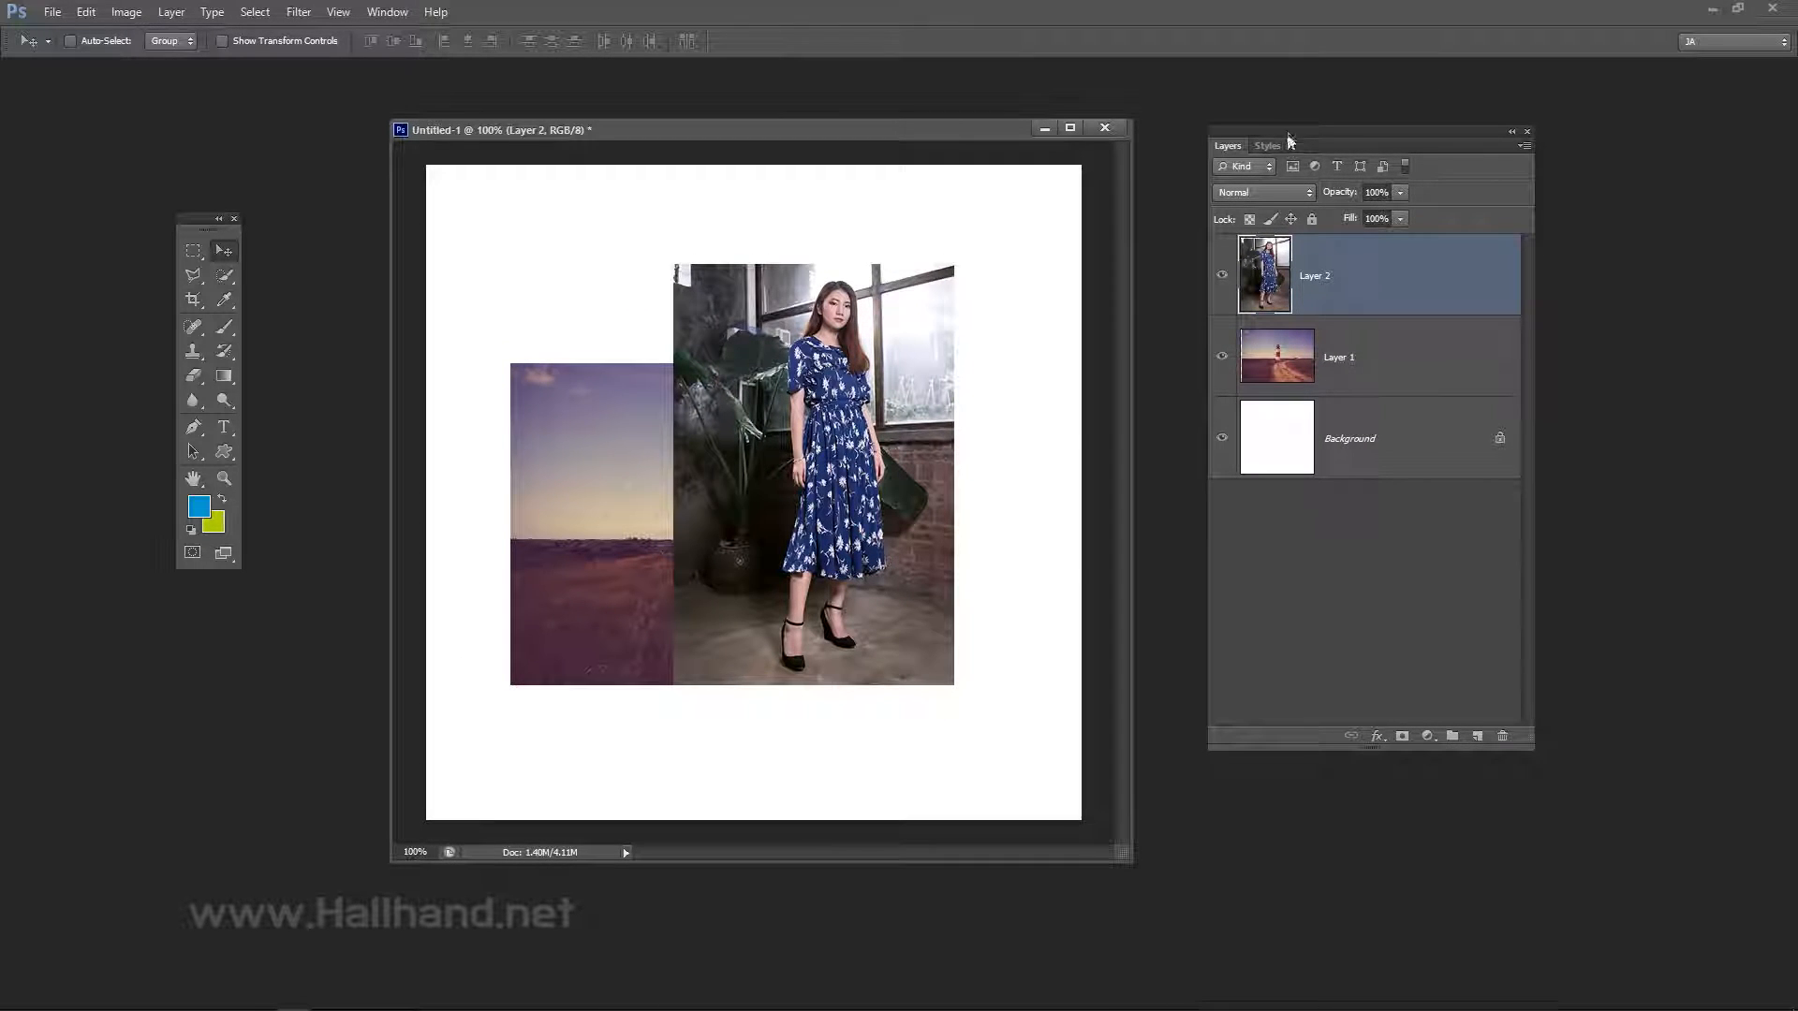
left_click_drag(1289, 140, 1282, 159)
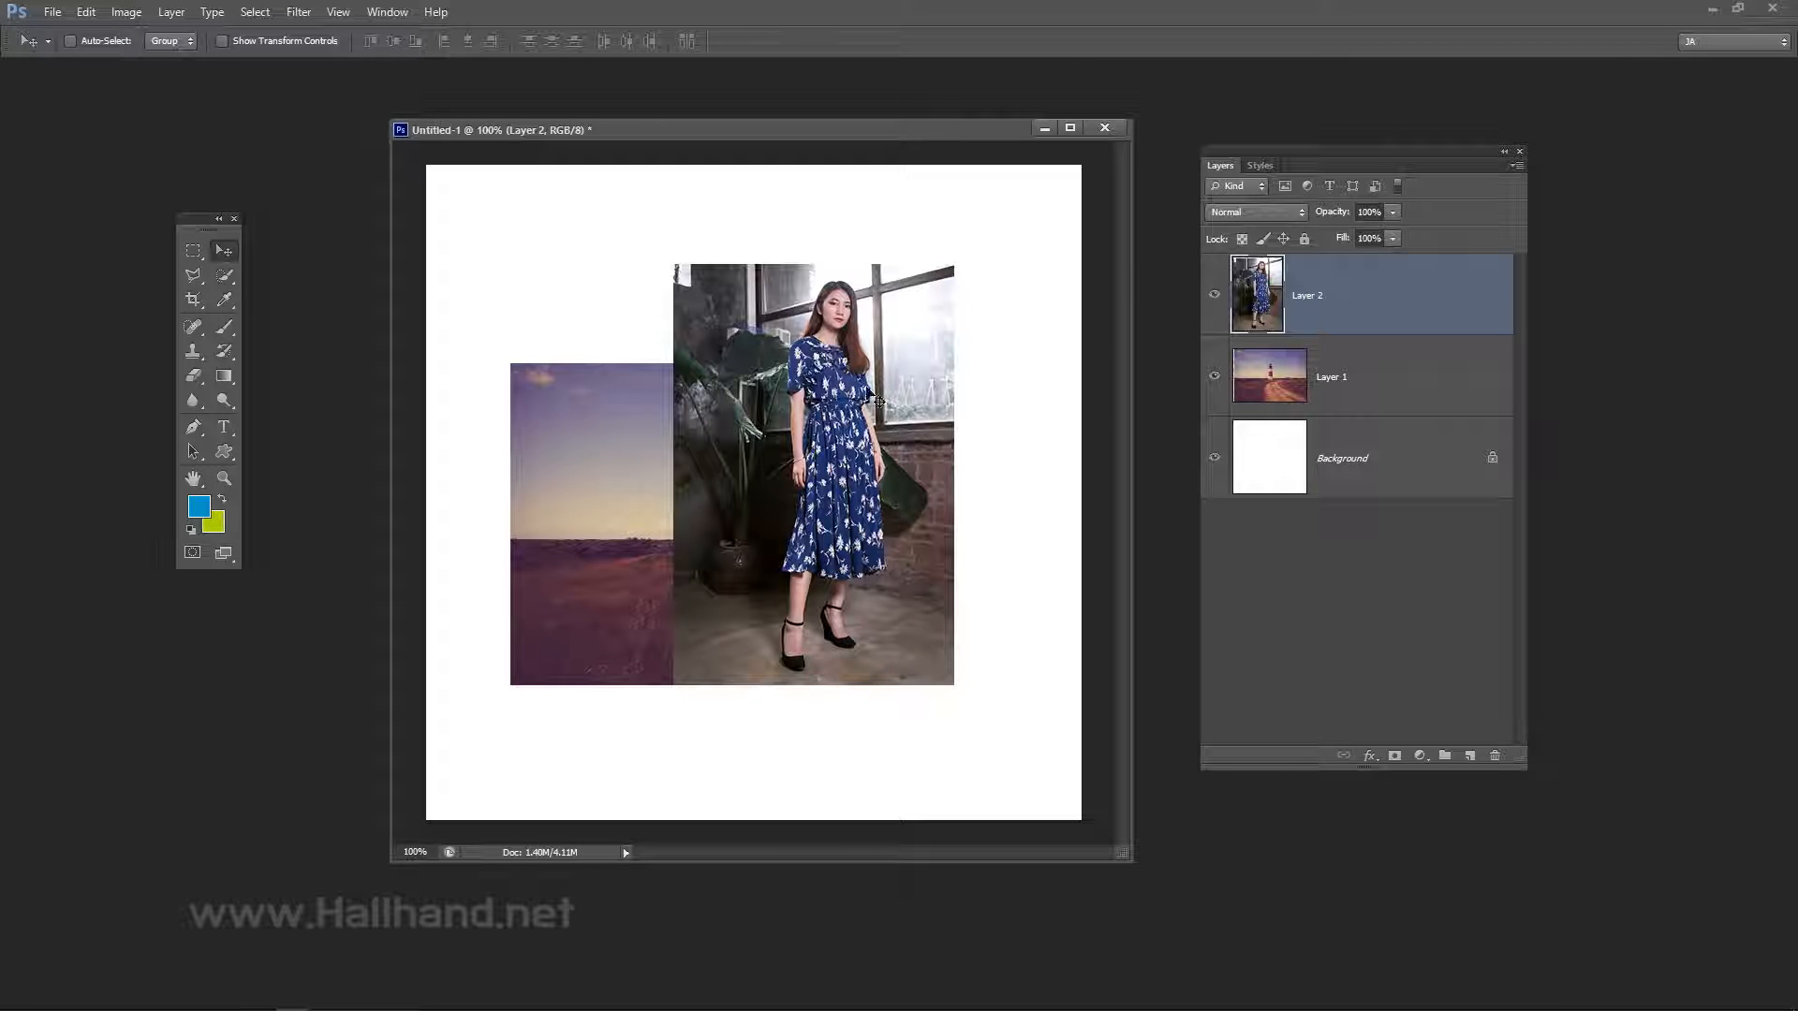
Draw a rectangular selection across the two photos on Layer 2, fill it with the blue foreground color and deselect.
left_click(191, 251)
left_click(191, 253)
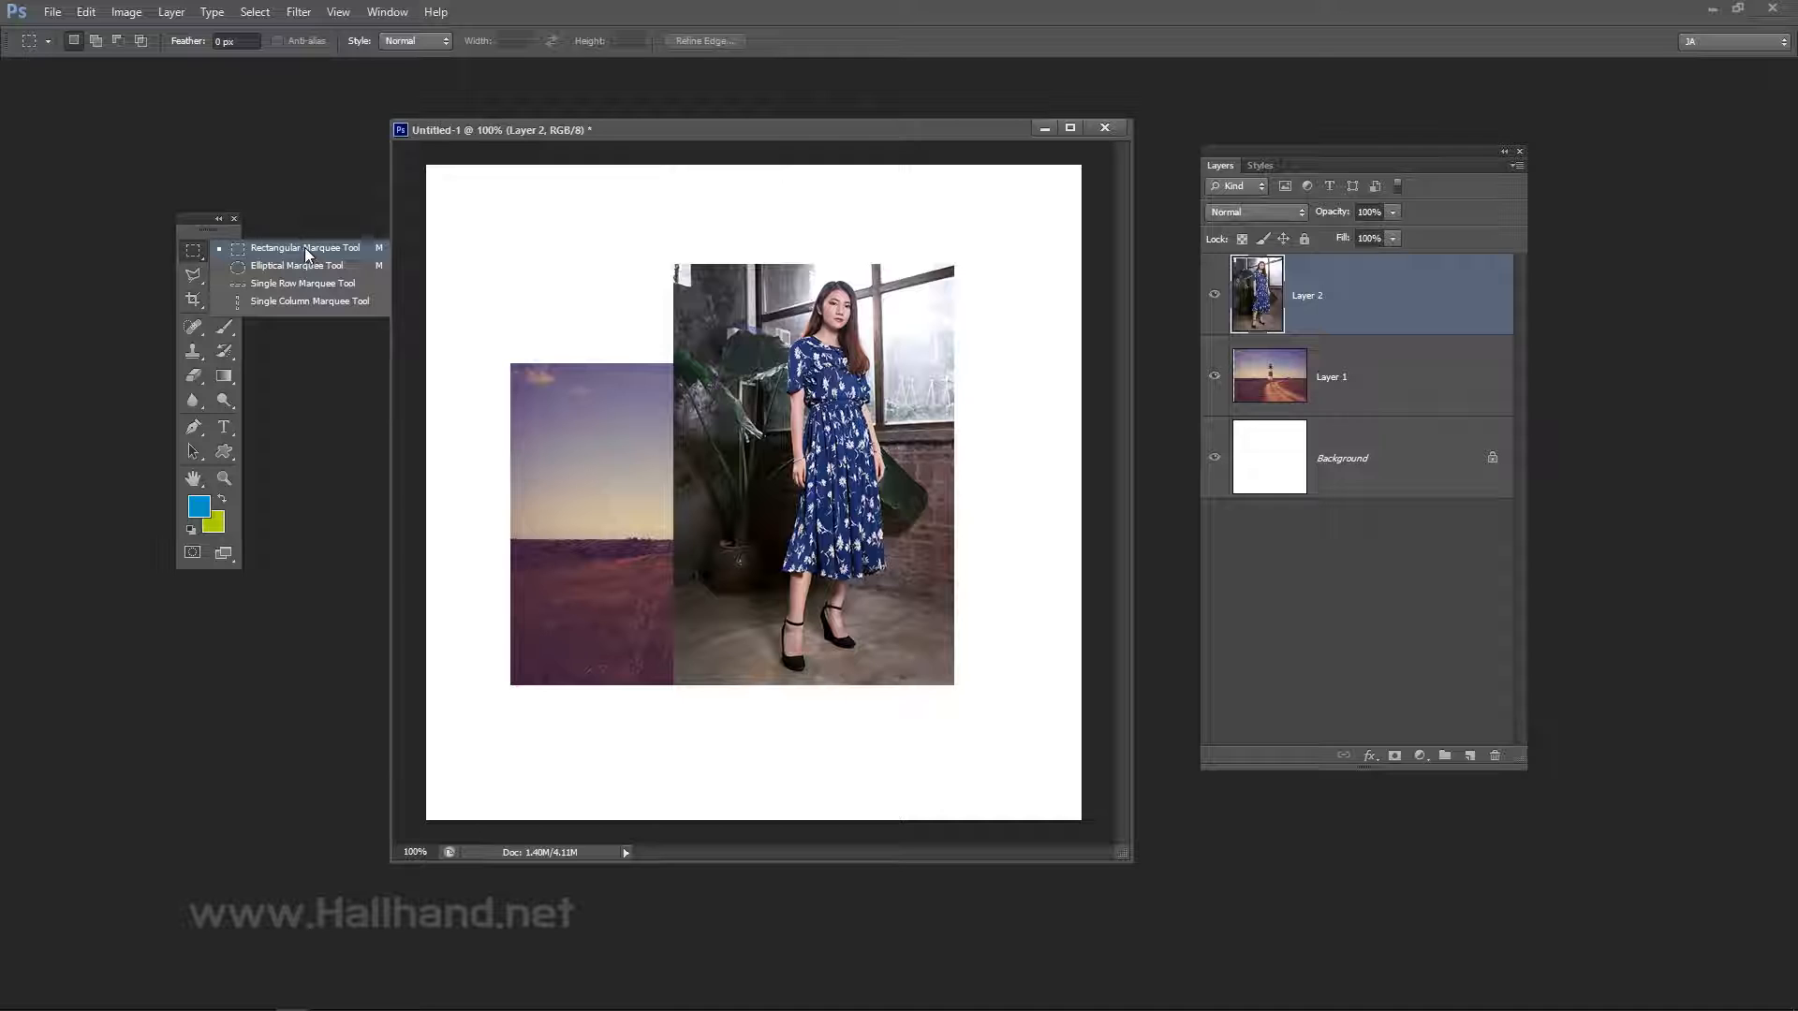
left_click(312, 195)
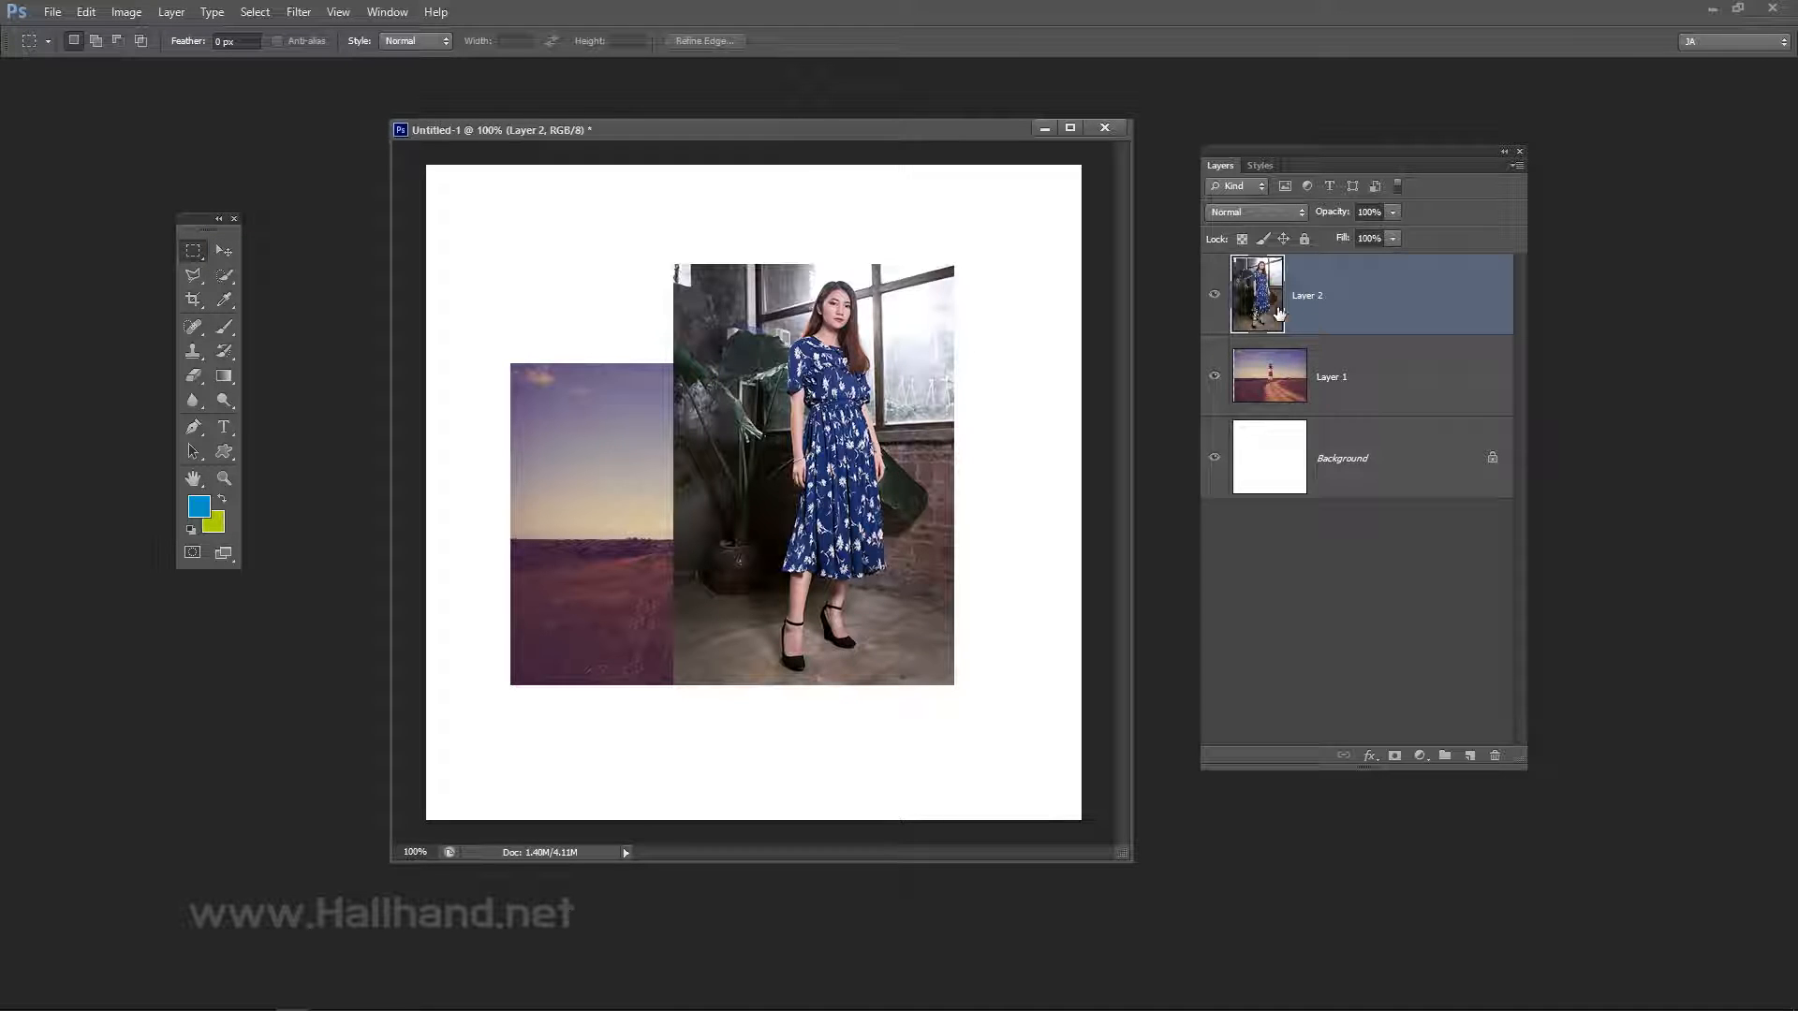
left_click_drag(779, 428, 579, 647)
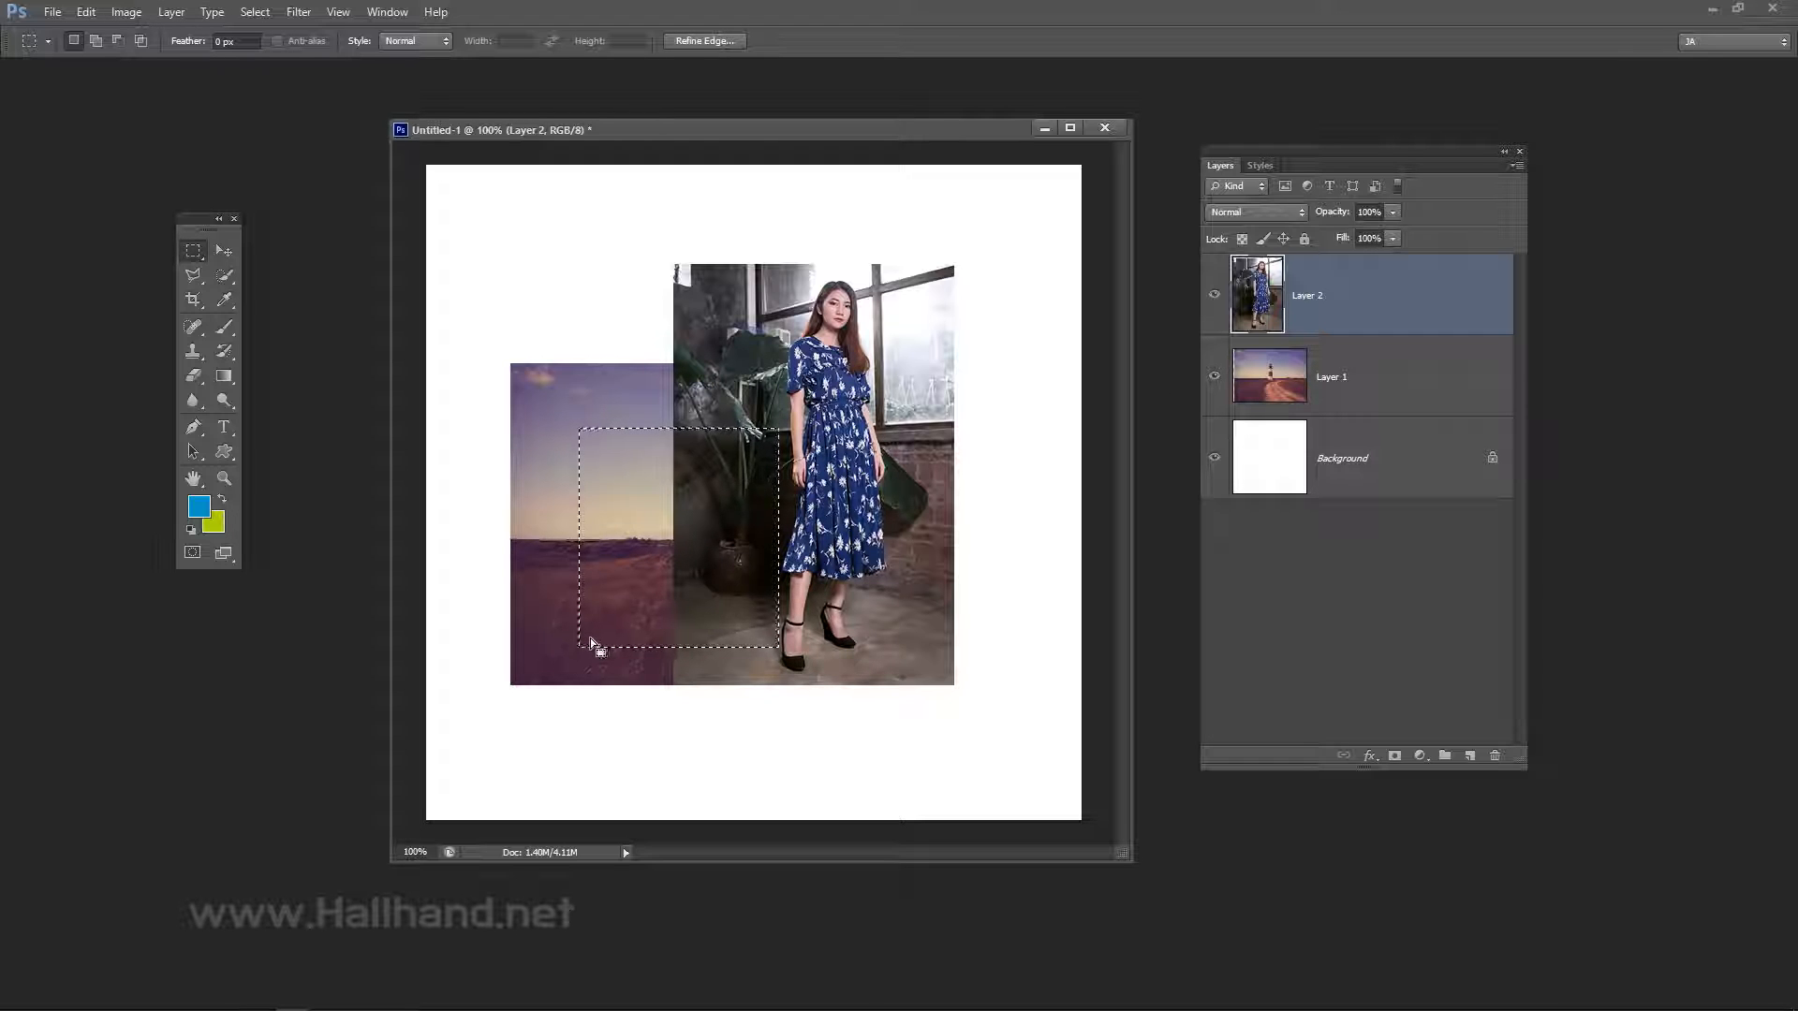
key("alt+BackSpace")
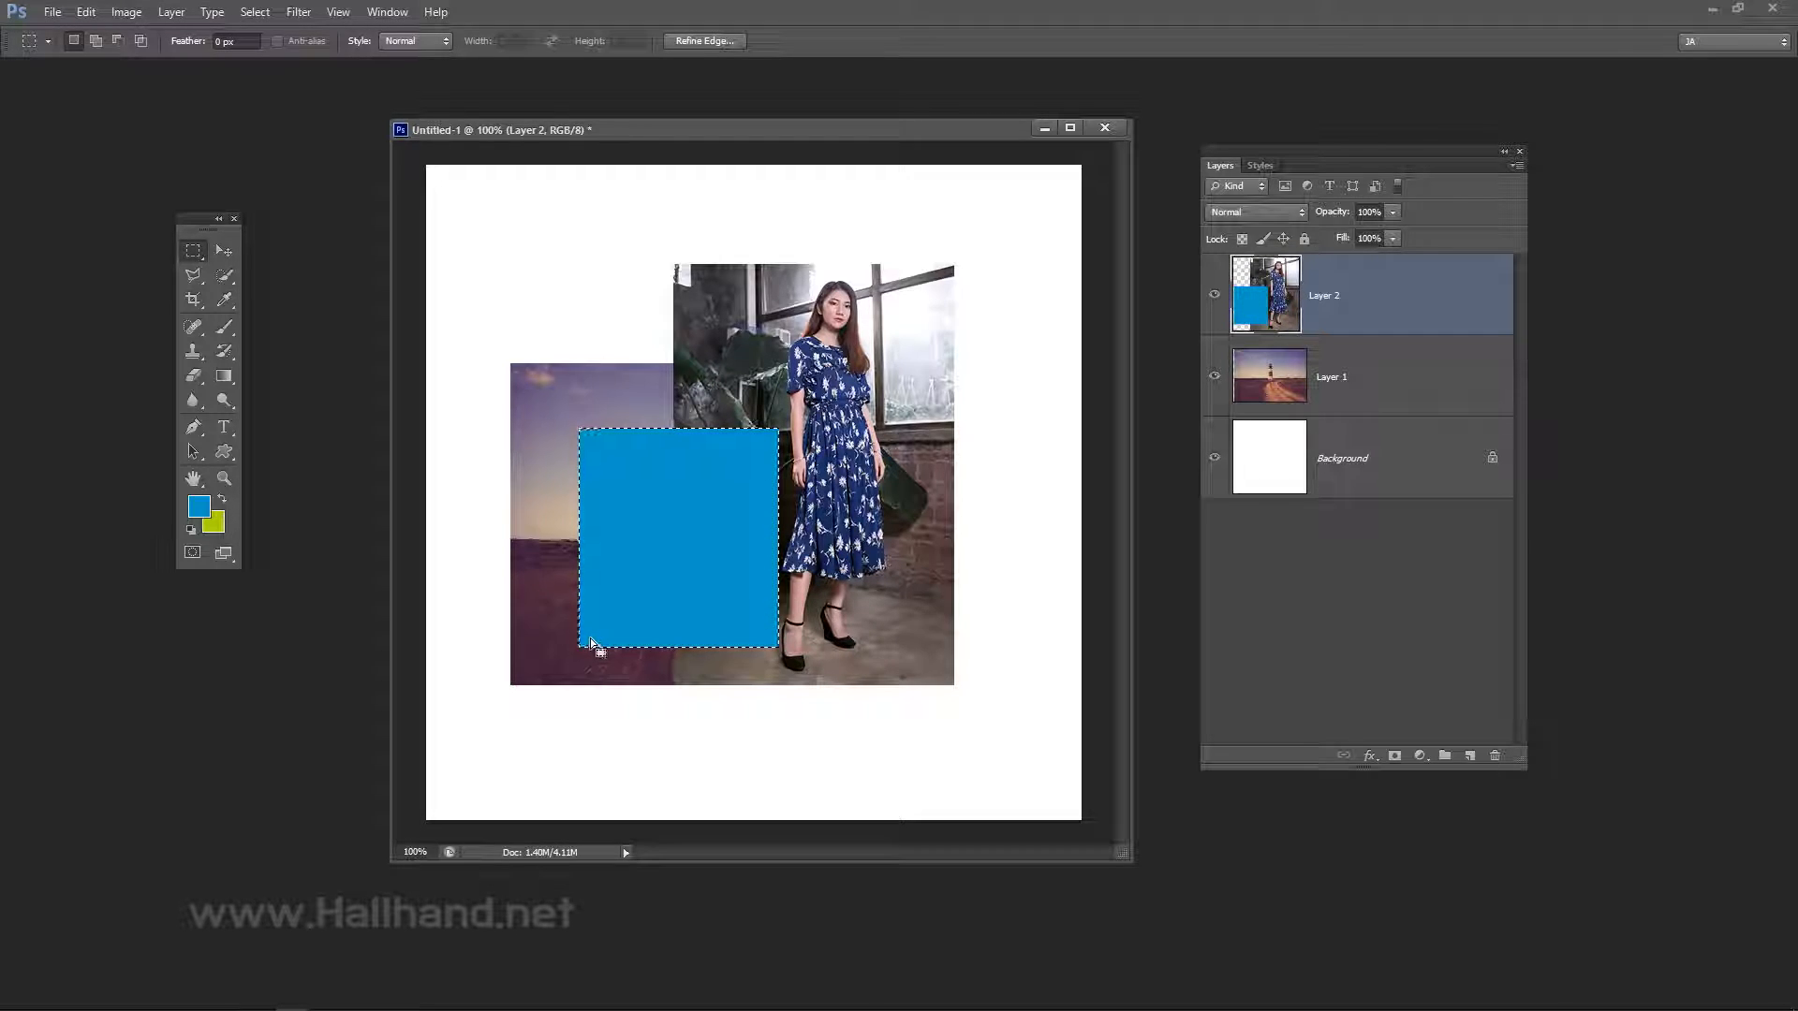
key("ctrl+d")
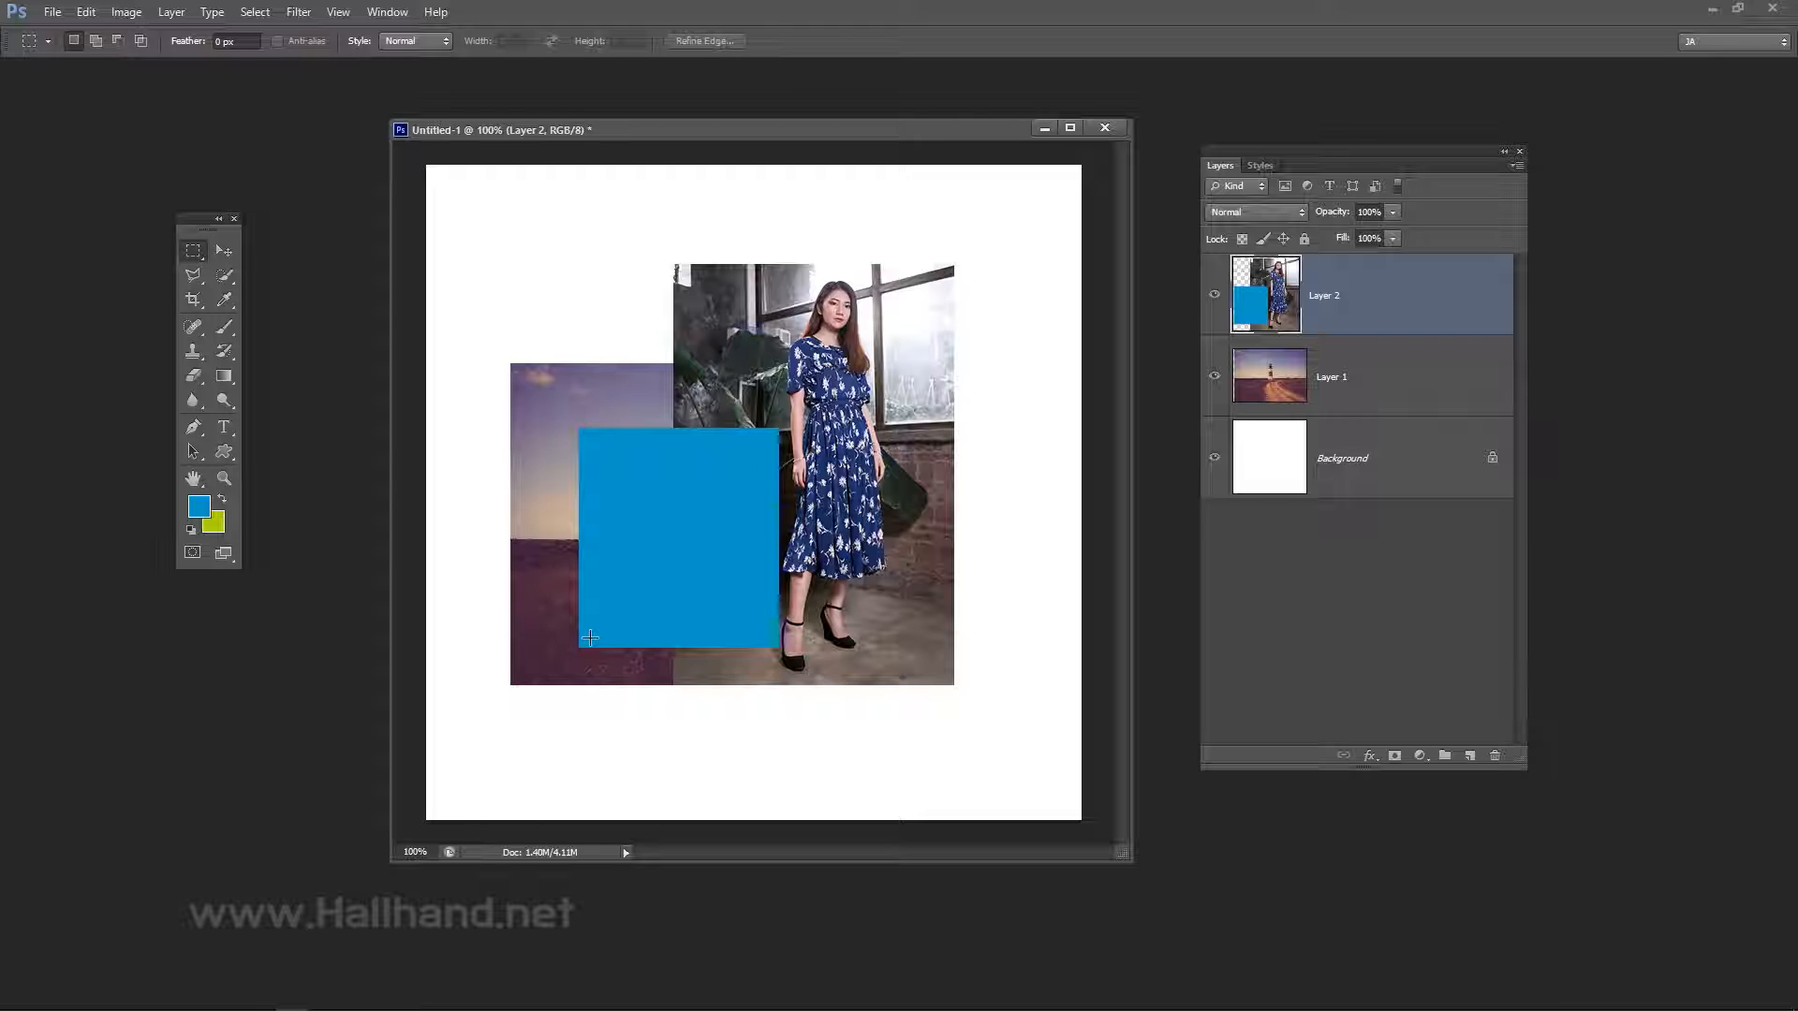
Hide Background and Layer 1, shift Layer 2 slightly, and show both layers again before moving Layer 2 back down.
left_click(224, 250)
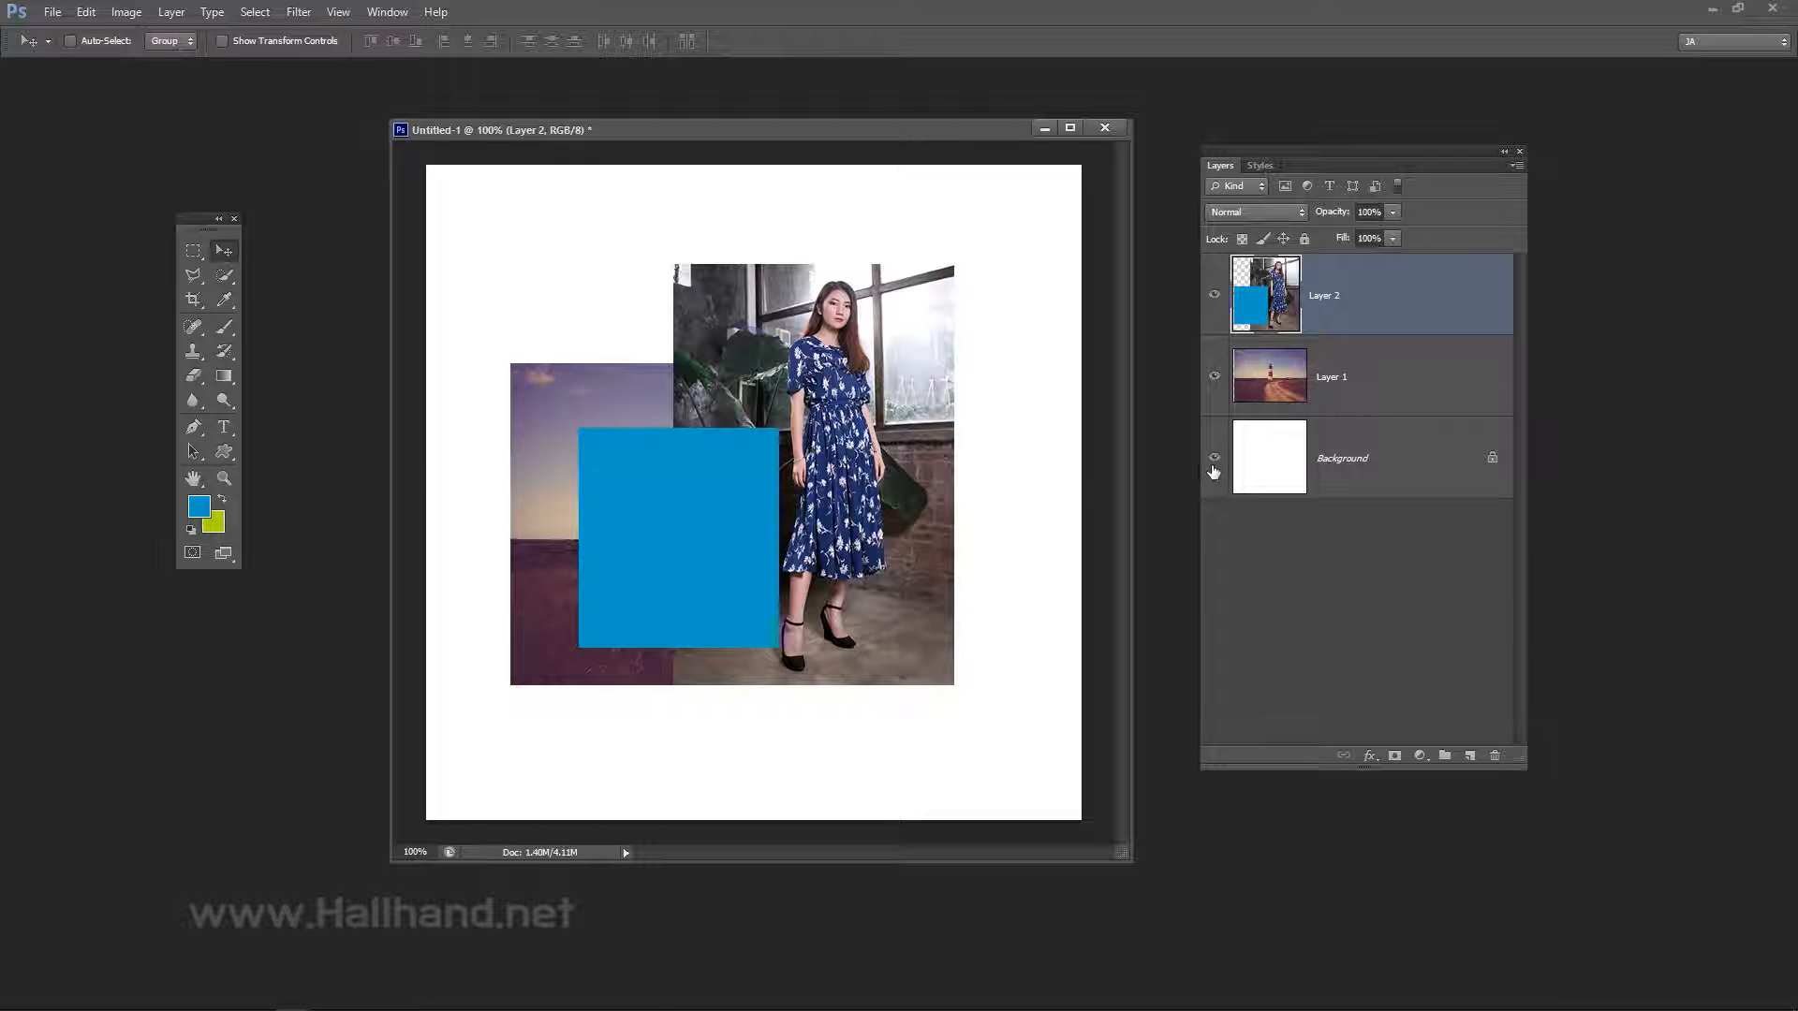
left_click(1214, 458)
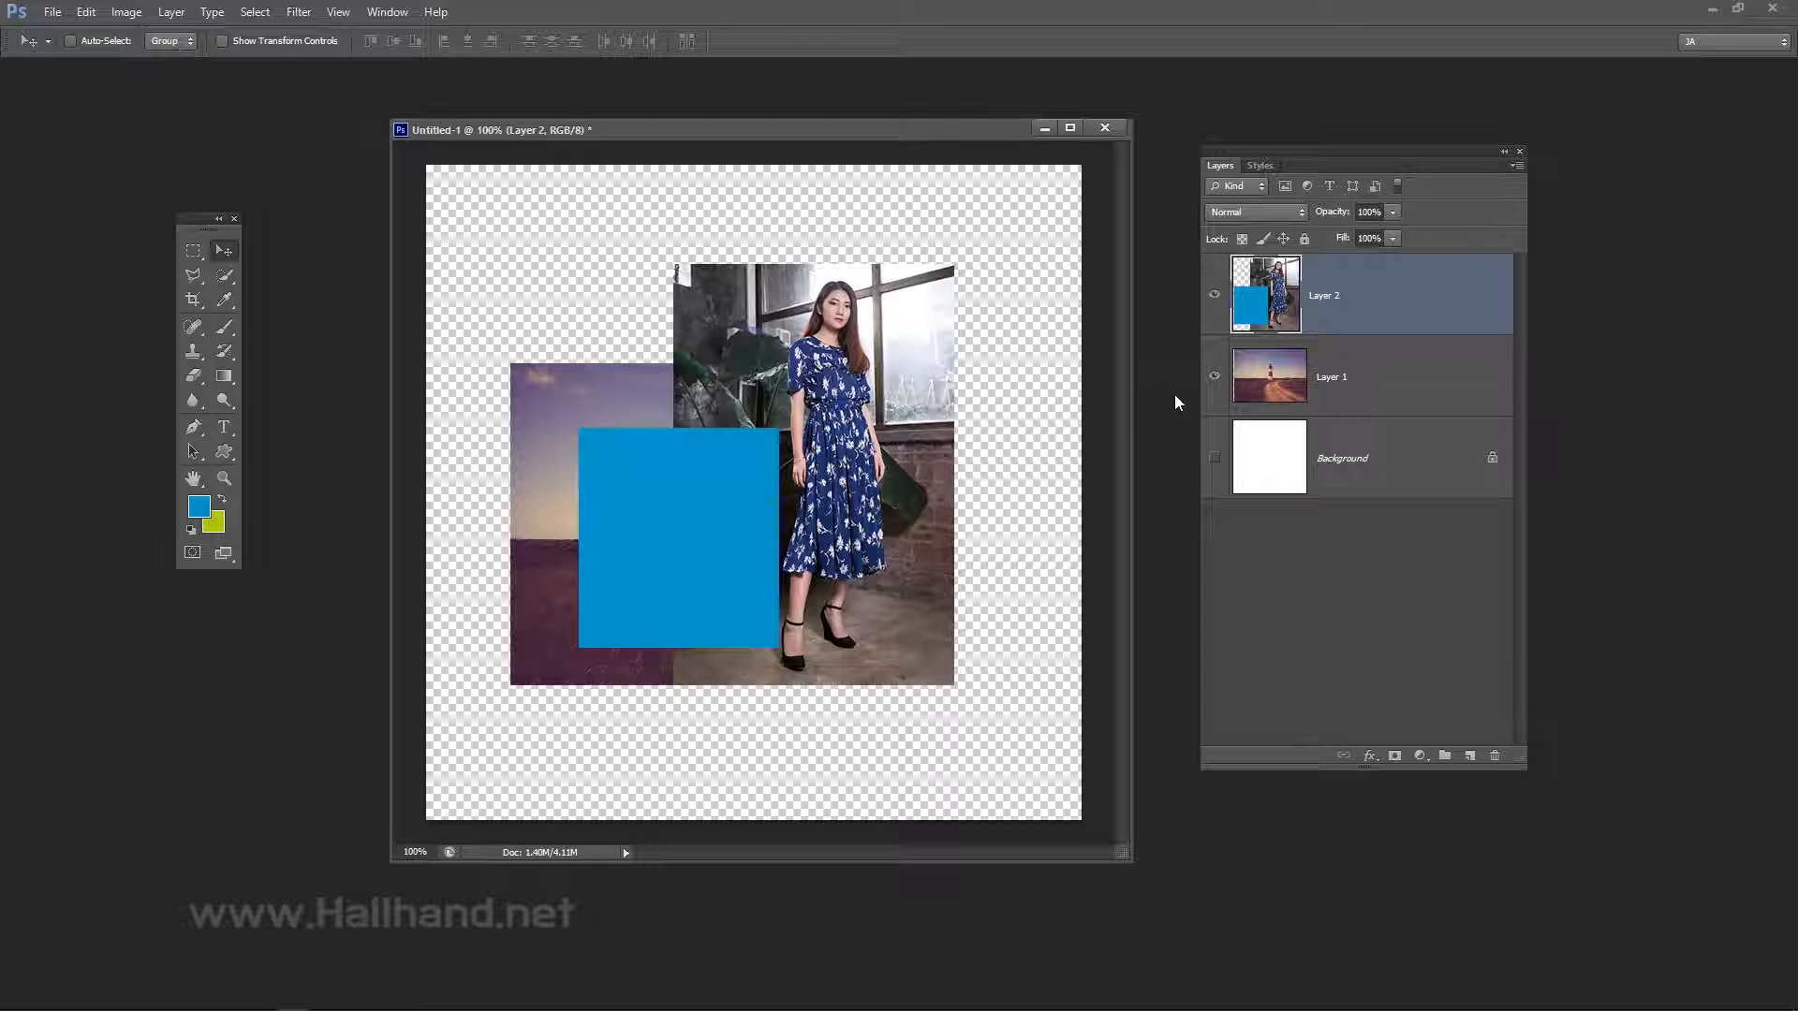
left_click(1214, 377)
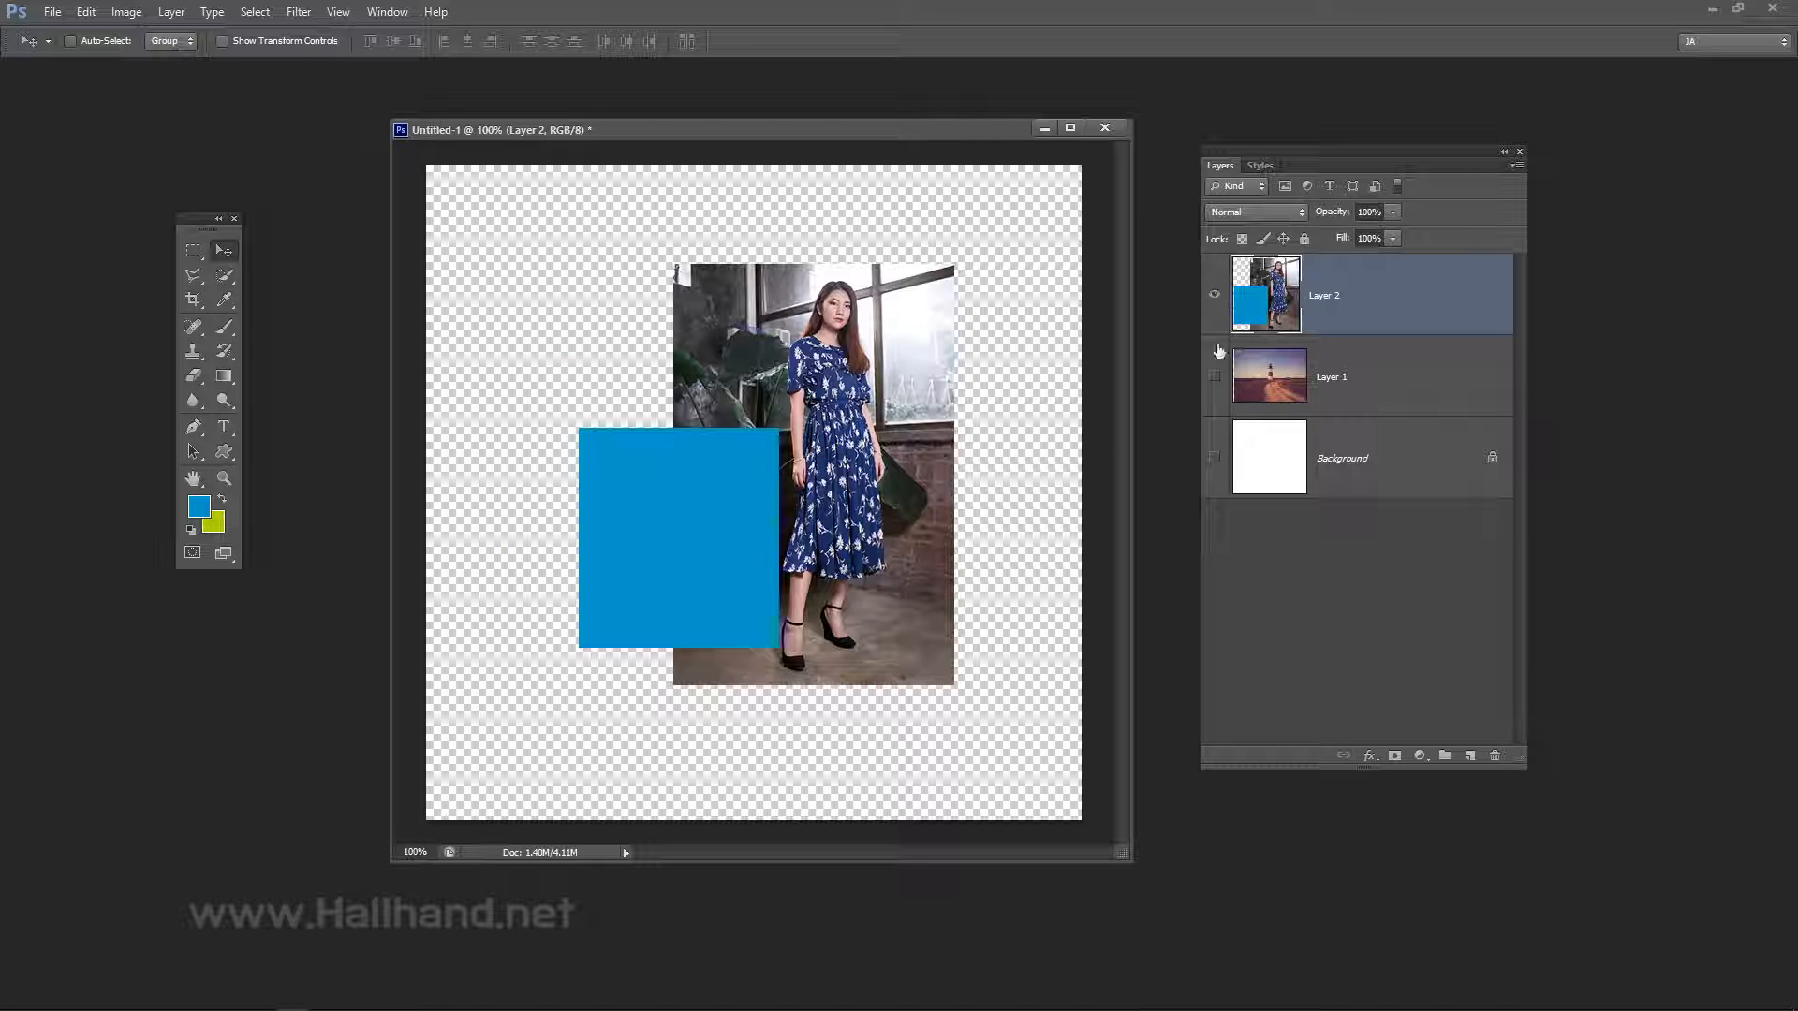
mouse_move(763, 562)
left_mouse_down()
mouse_move(806, 495)
mouse_move(754, 543)
left_mouse_up()
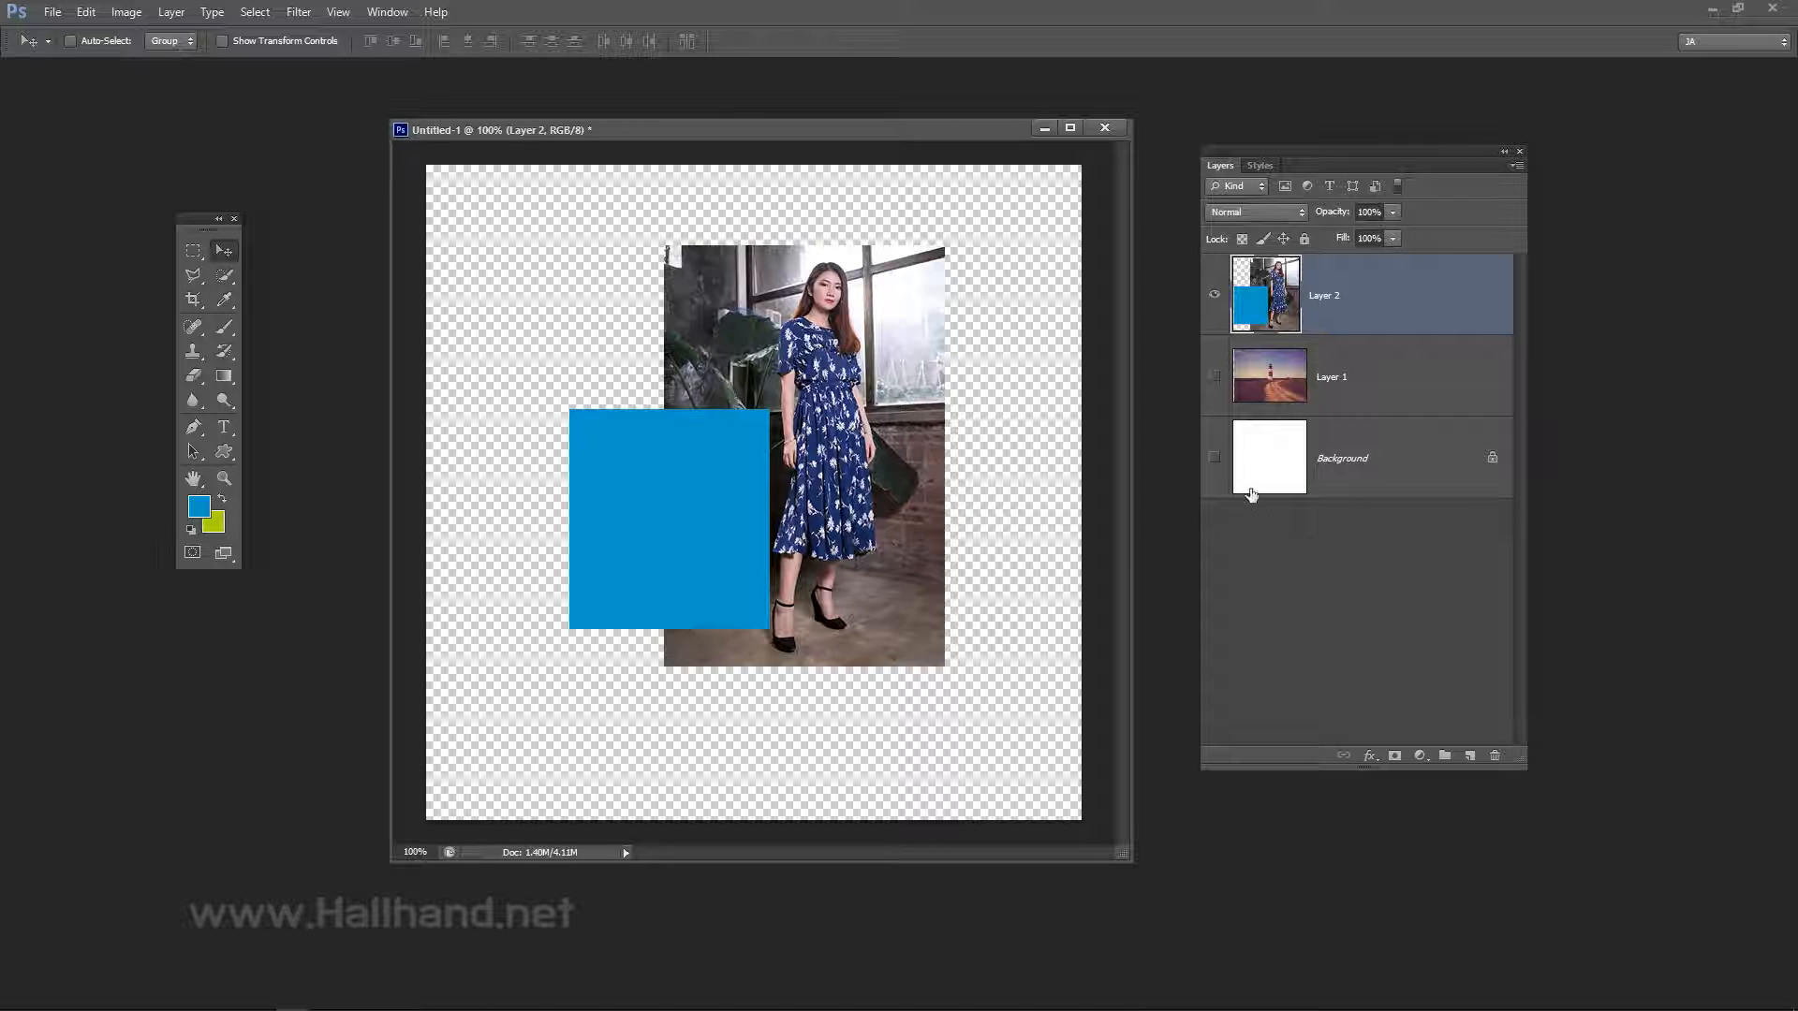
left_click(1216, 459)
left_click(1215, 377)
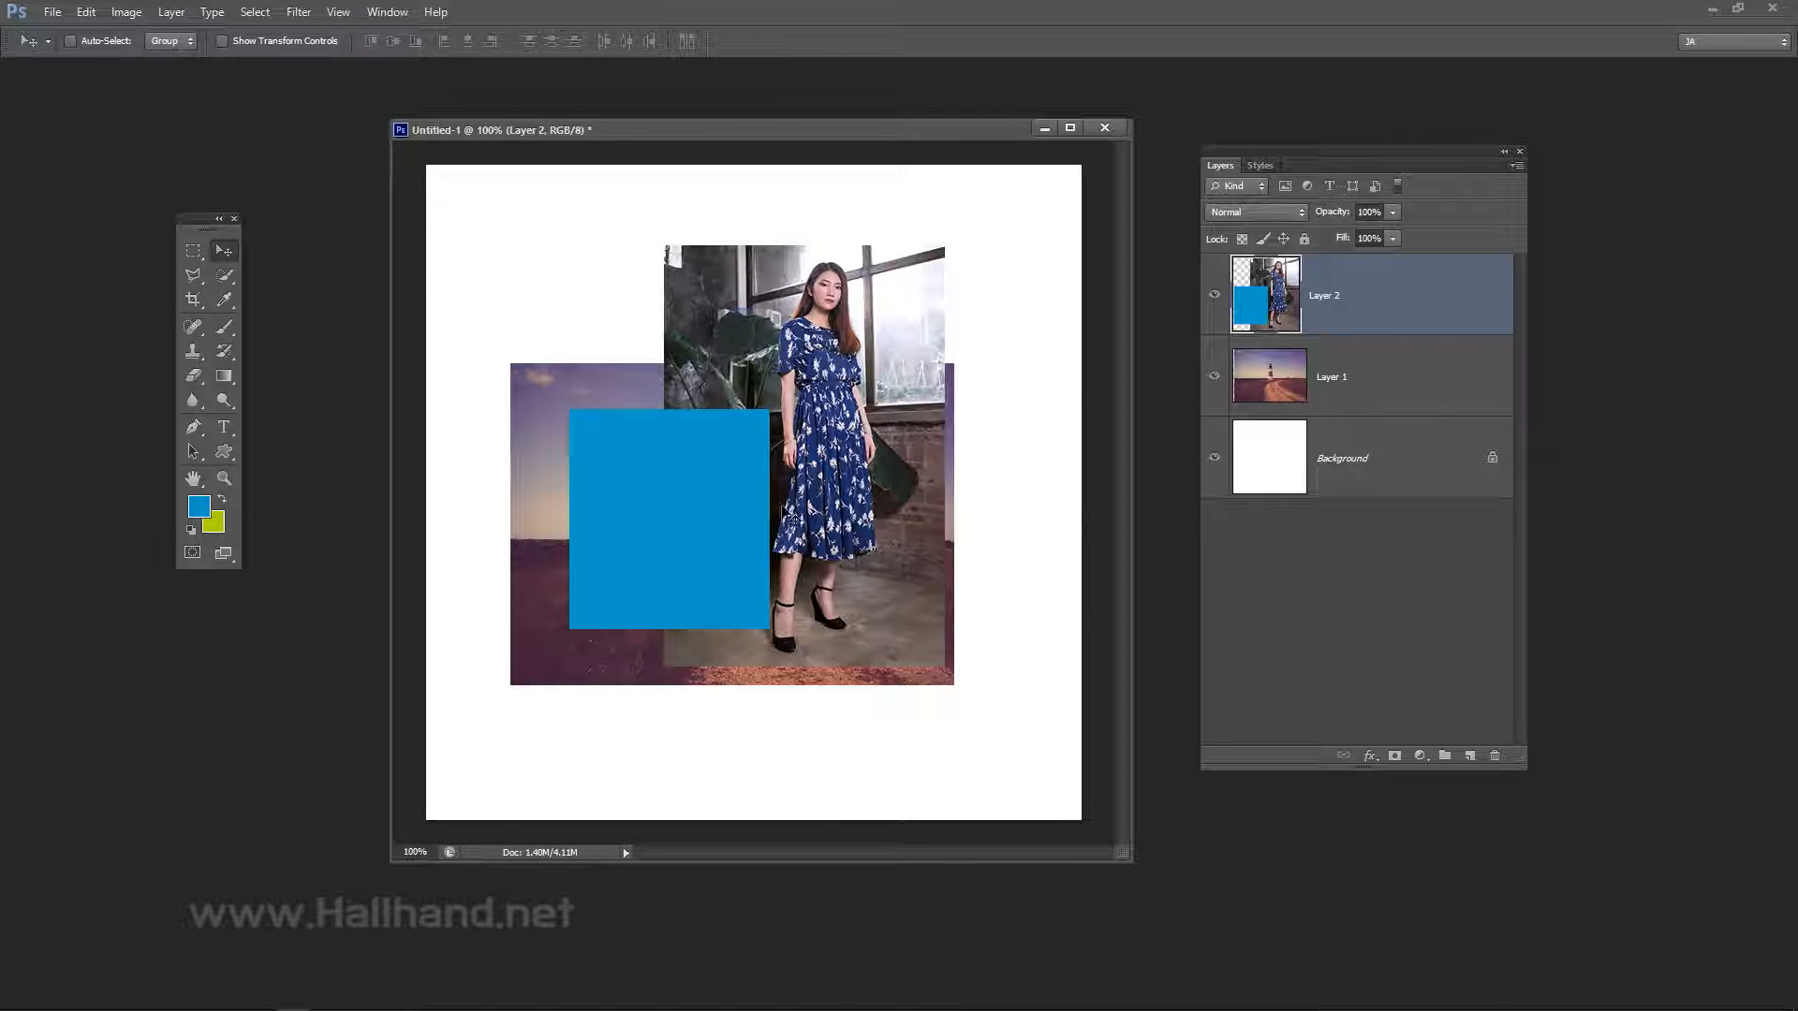
mouse_move(784, 510)
left_mouse_down()
mouse_move(783, 551)
mouse_move(783, 529)
left_mouse_up()
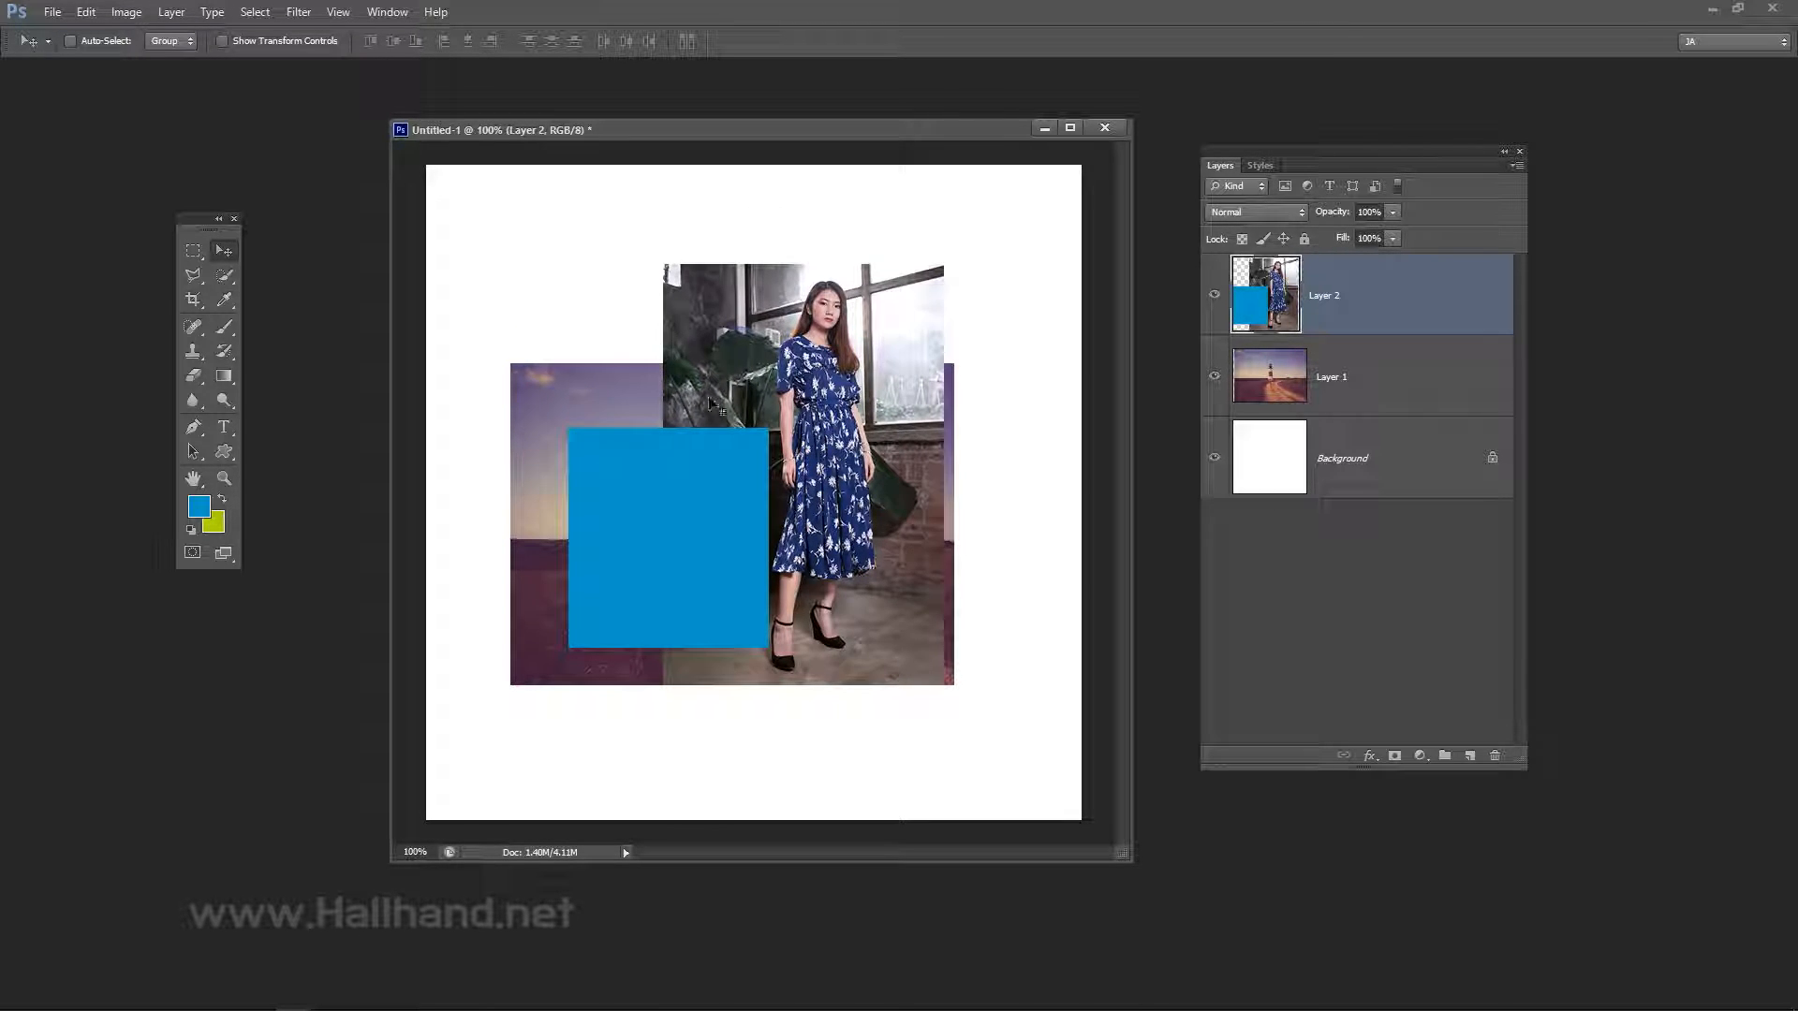
Step backward through the Layer 2 moves, the blue fill and the rectangular selection.
left_click(85, 11)
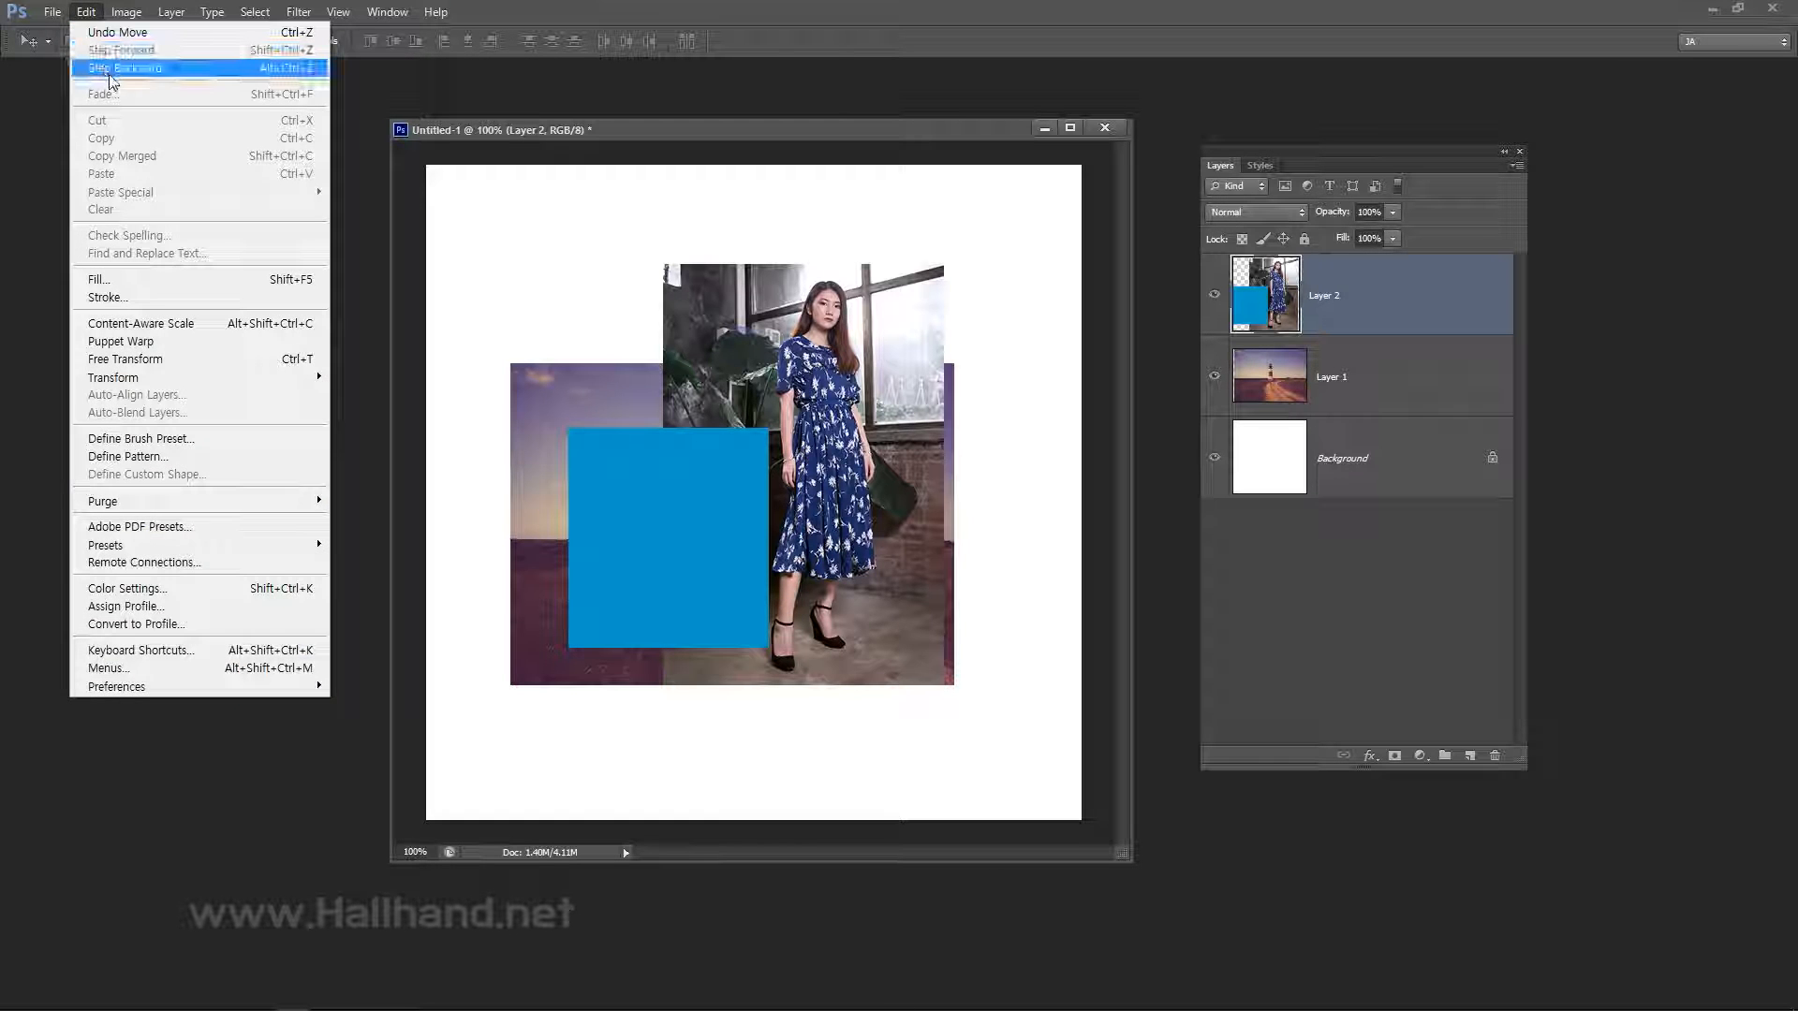
left_click(111, 67)
left_click(85, 12)
left_click(113, 68)
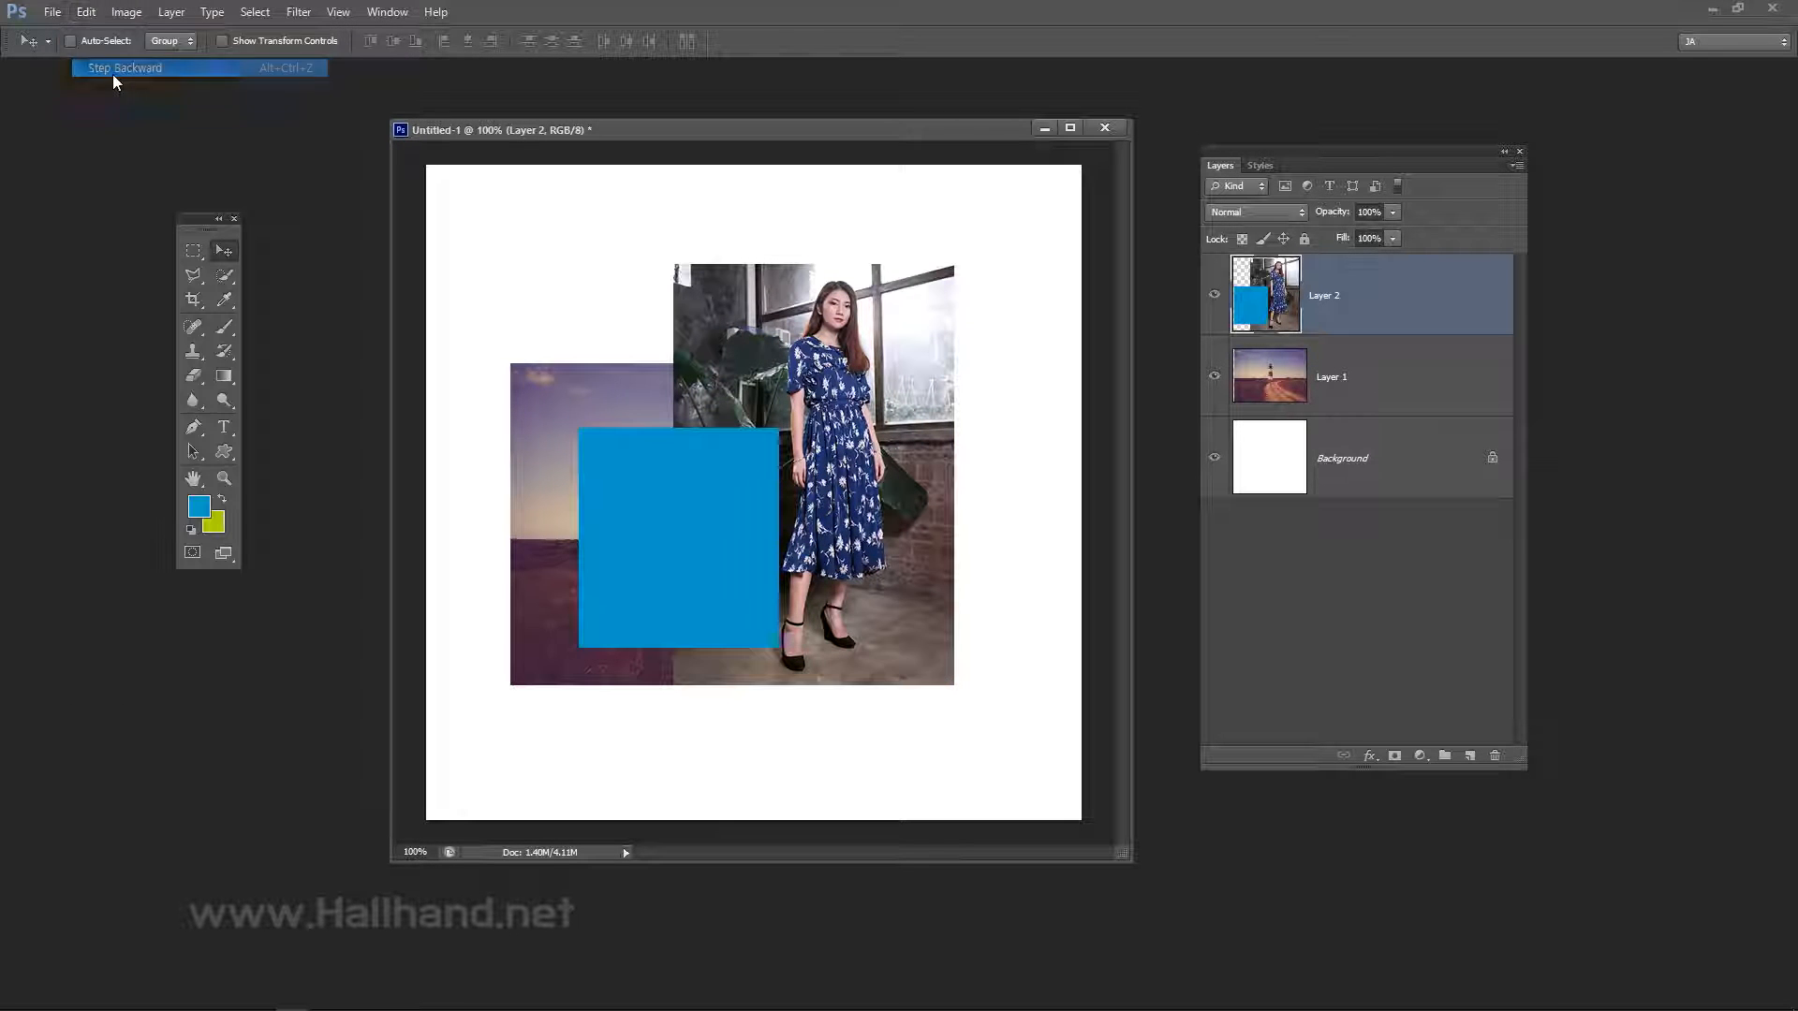
left_click(86, 12)
left_click(112, 67)
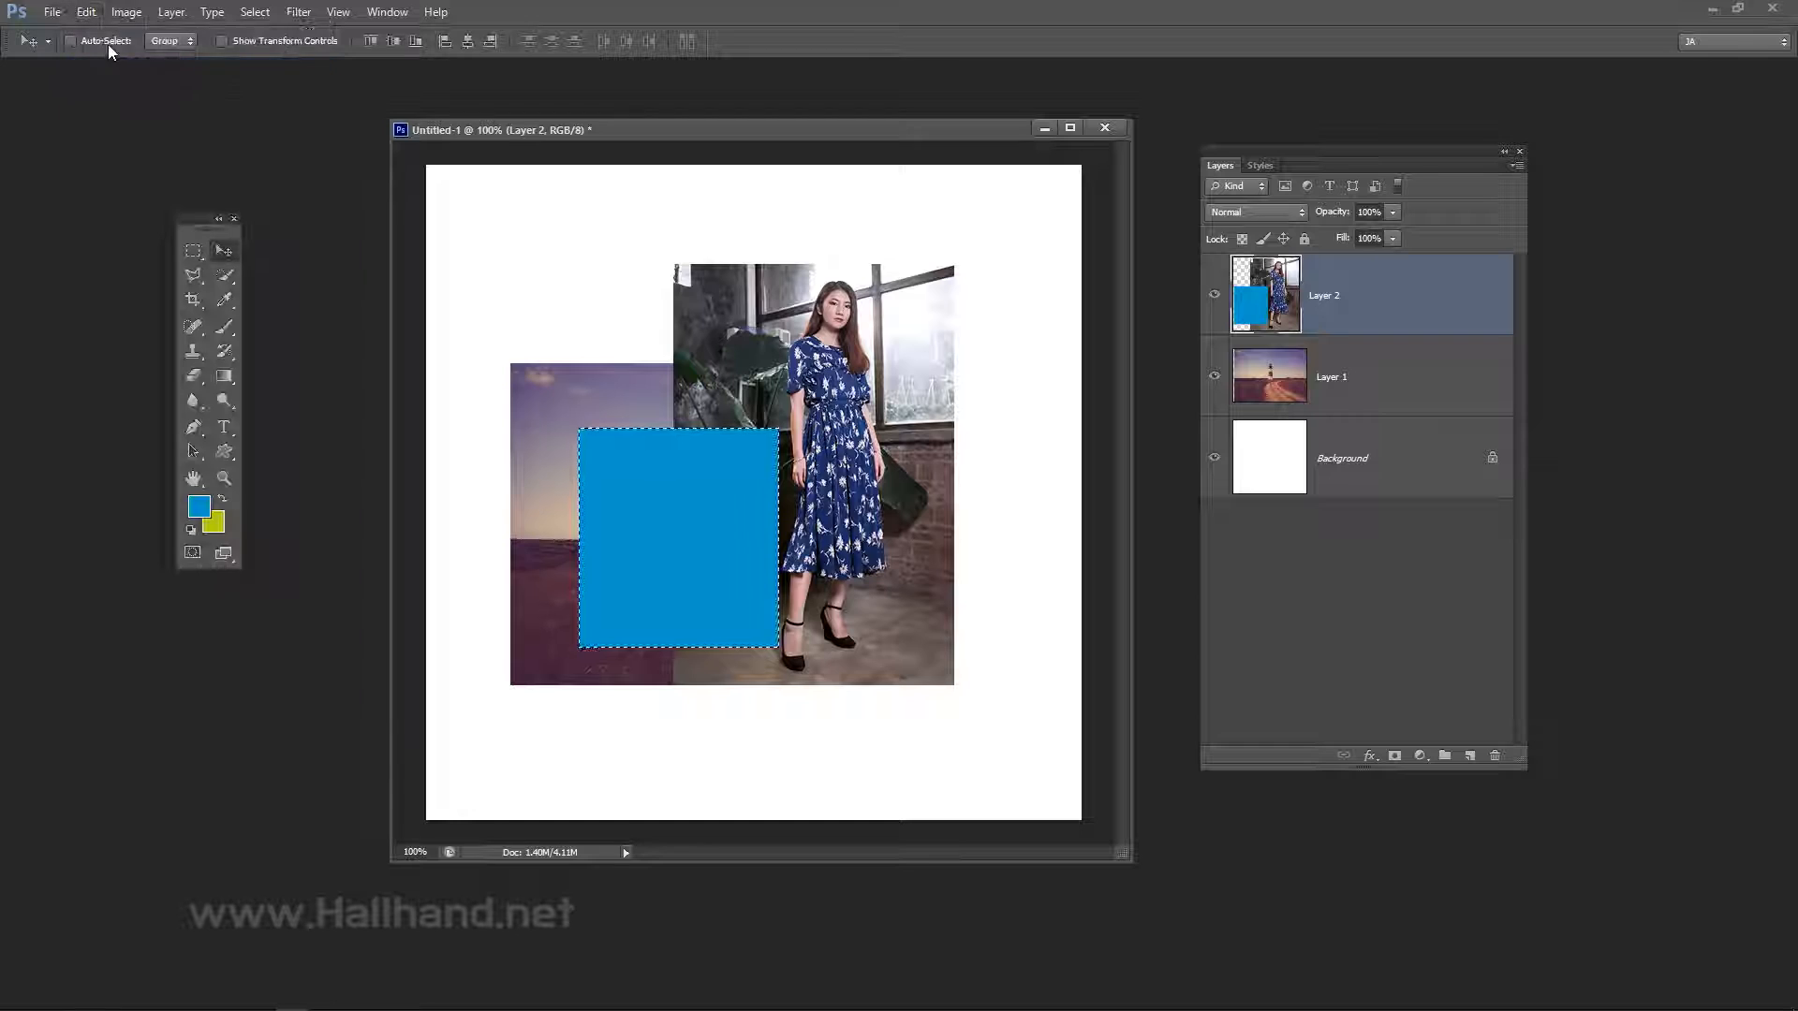
left_click(85, 11)
left_click(113, 67)
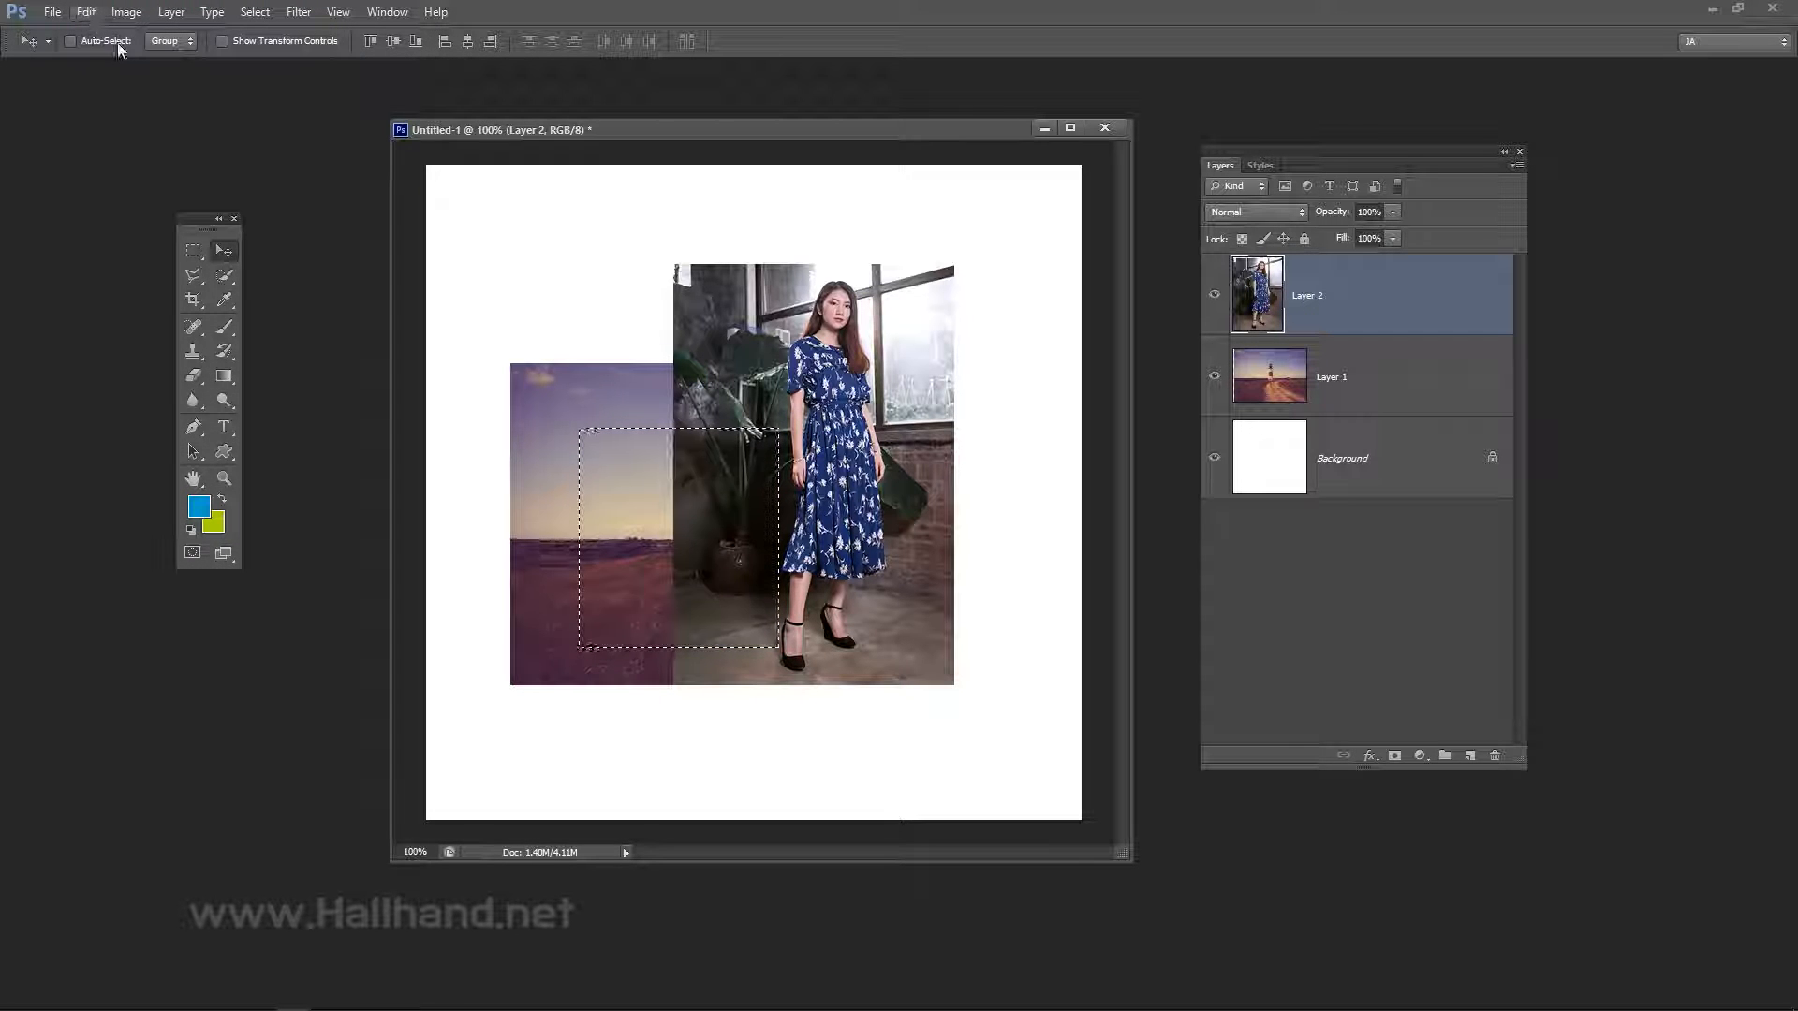
key("ctrl+alt+z")
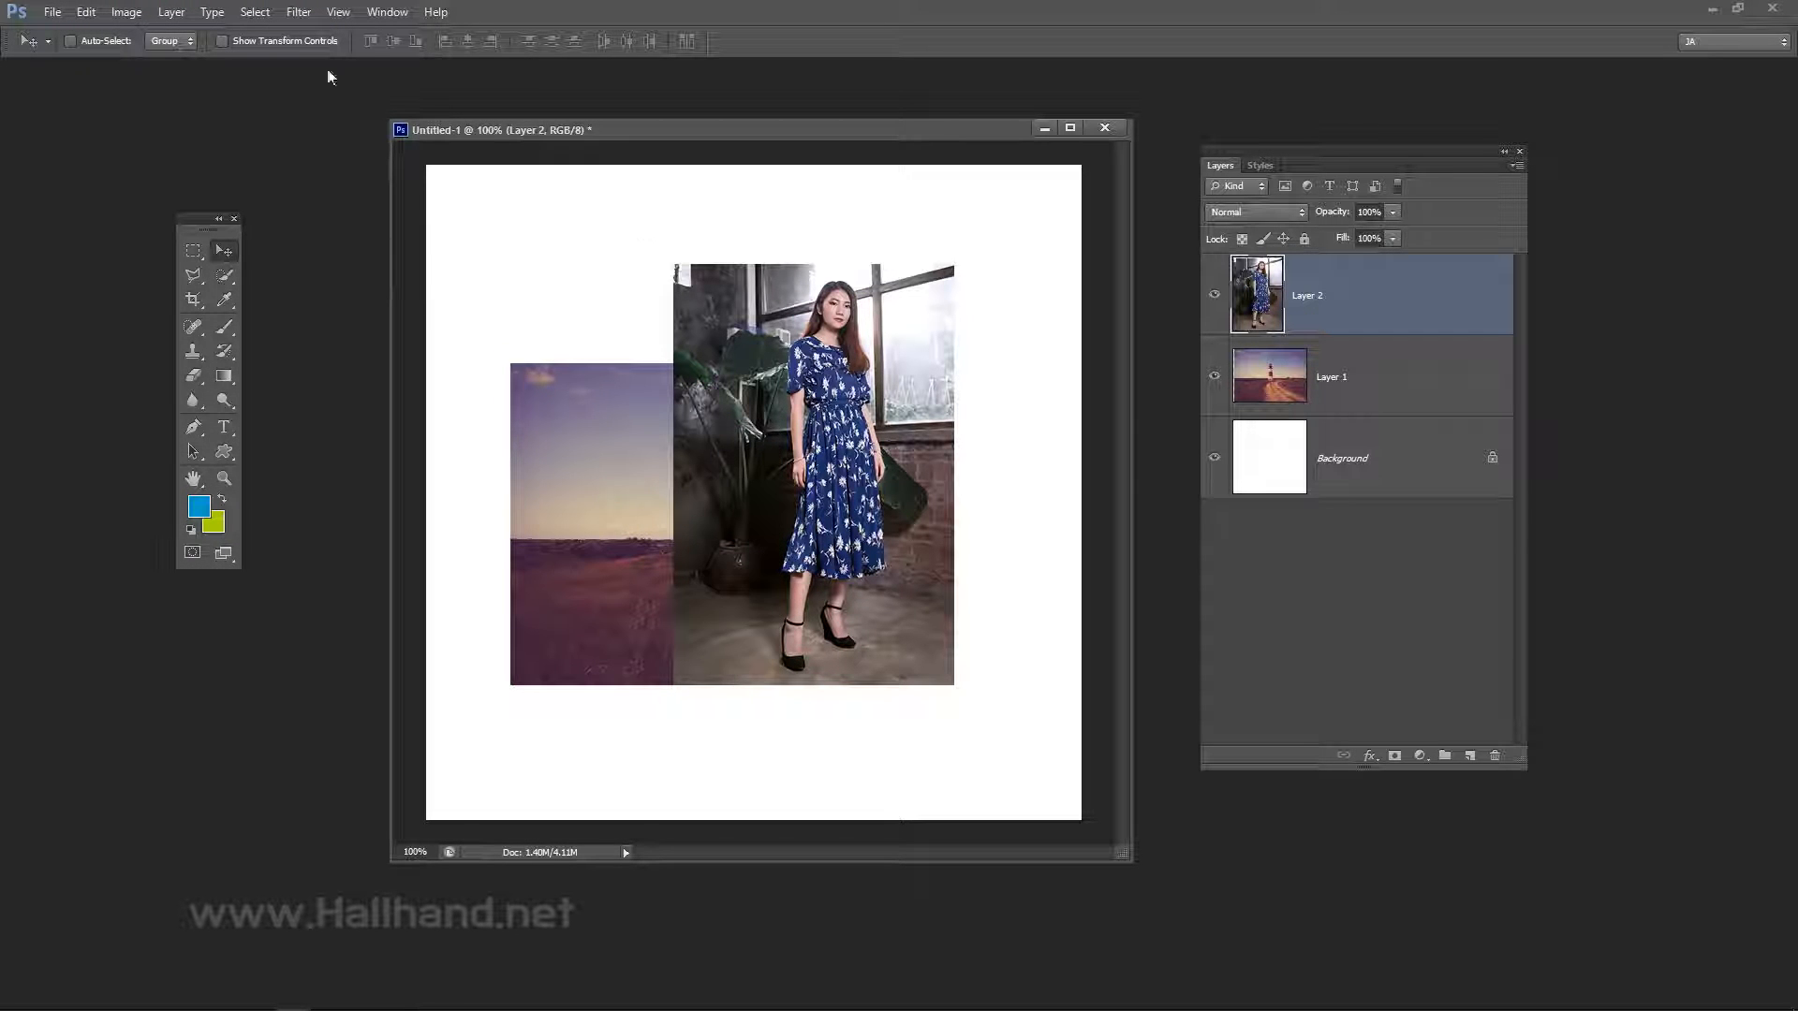
left_click(85, 11)
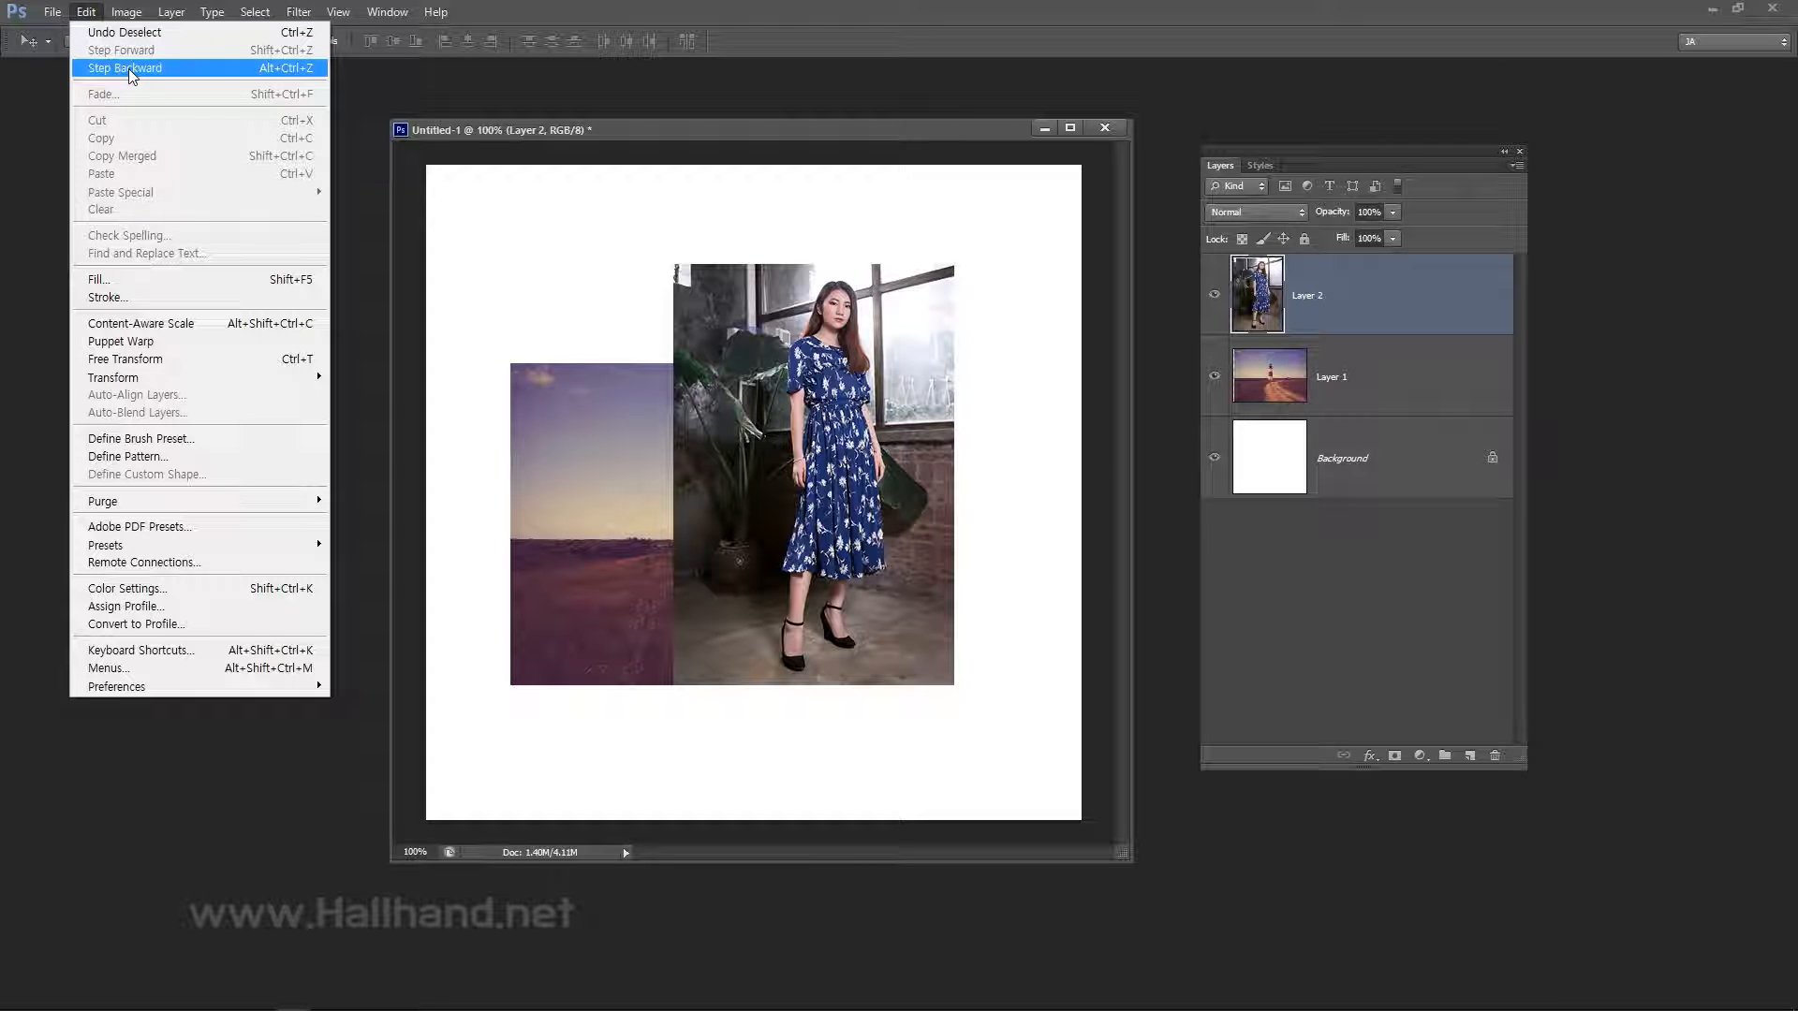
left_click(663, 140)
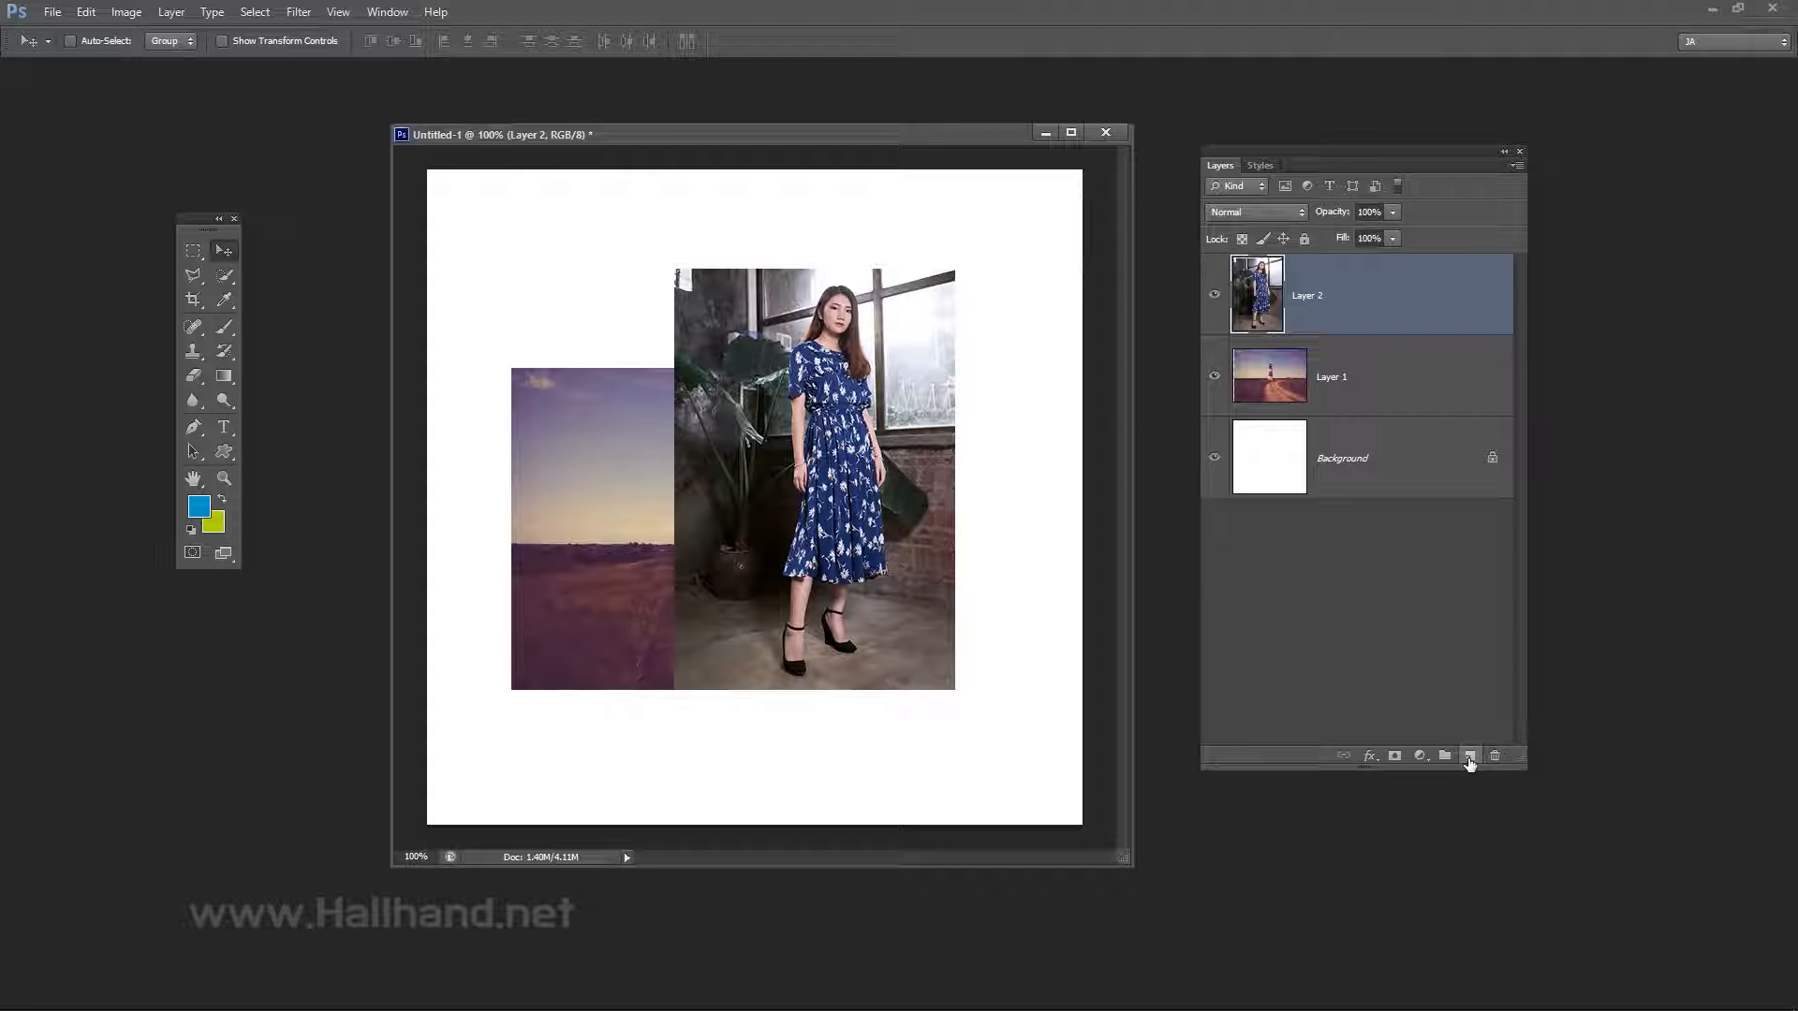
Add a new layer above Layer 2, fill a large rectangular selection on it with the blue foreground color, and deselect.
left_click(1469, 756)
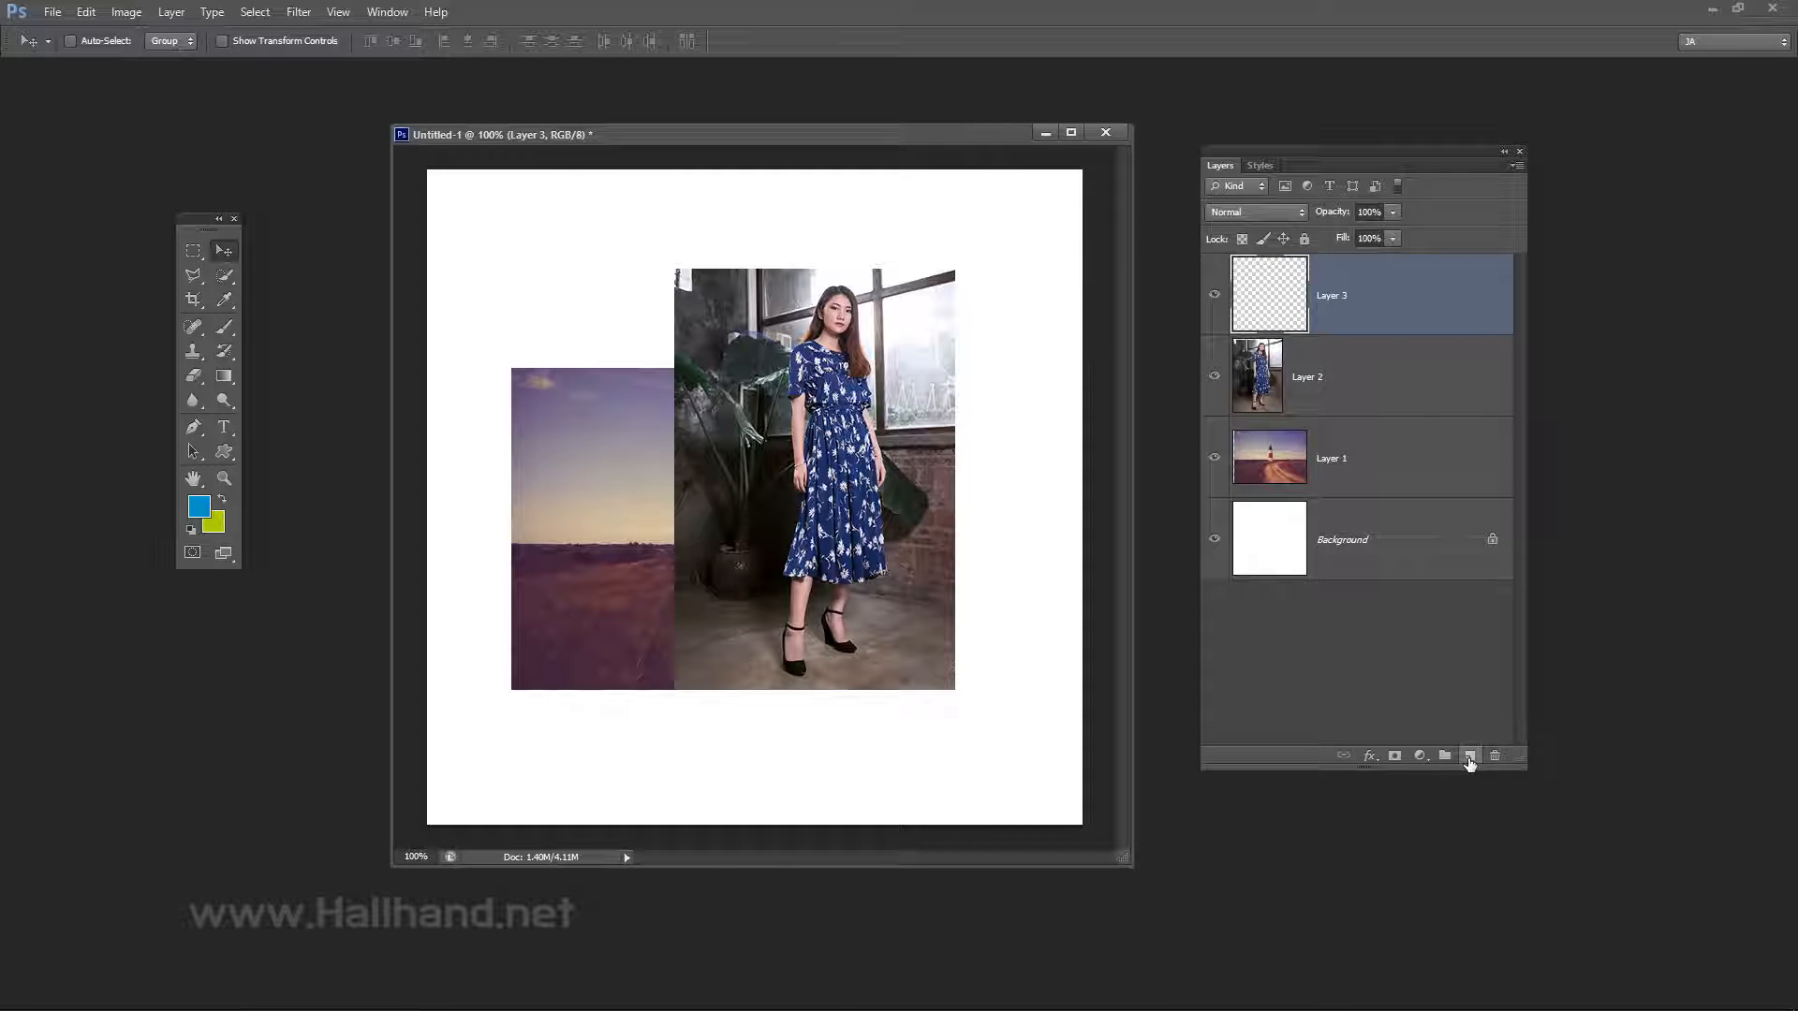
left_click(193, 250)
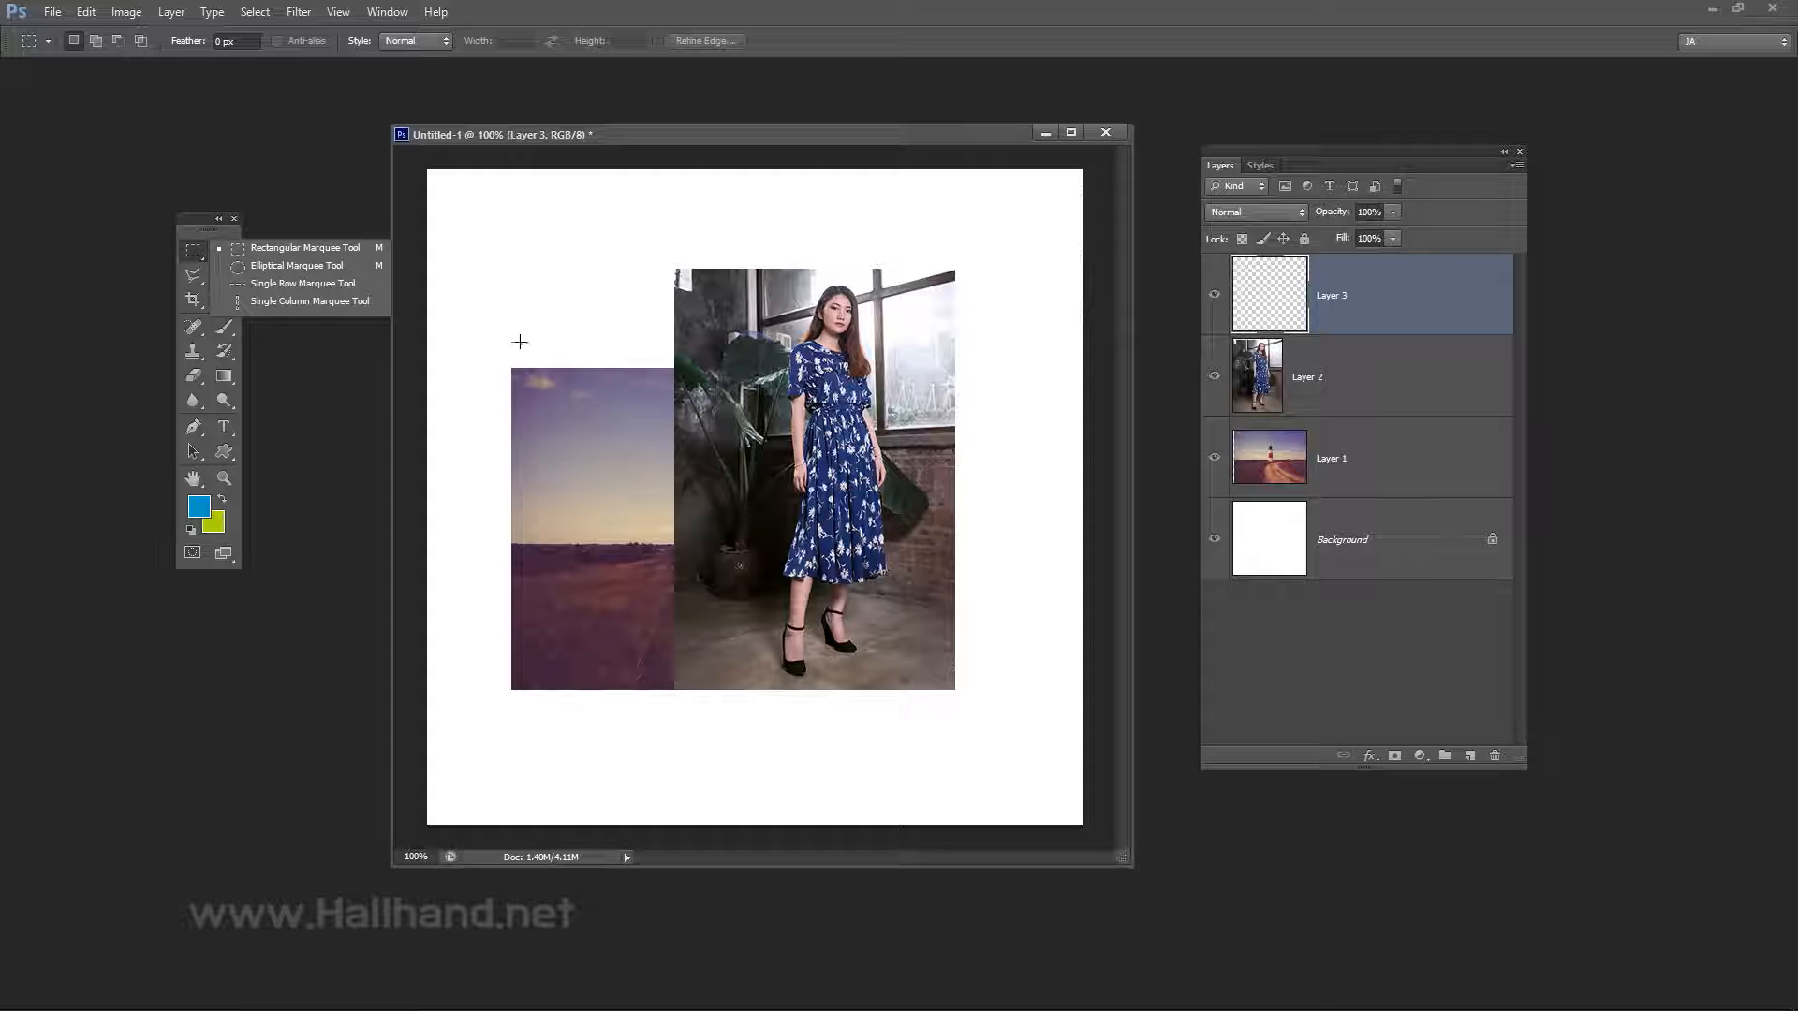
left_click_drag(519, 330, 807, 616)
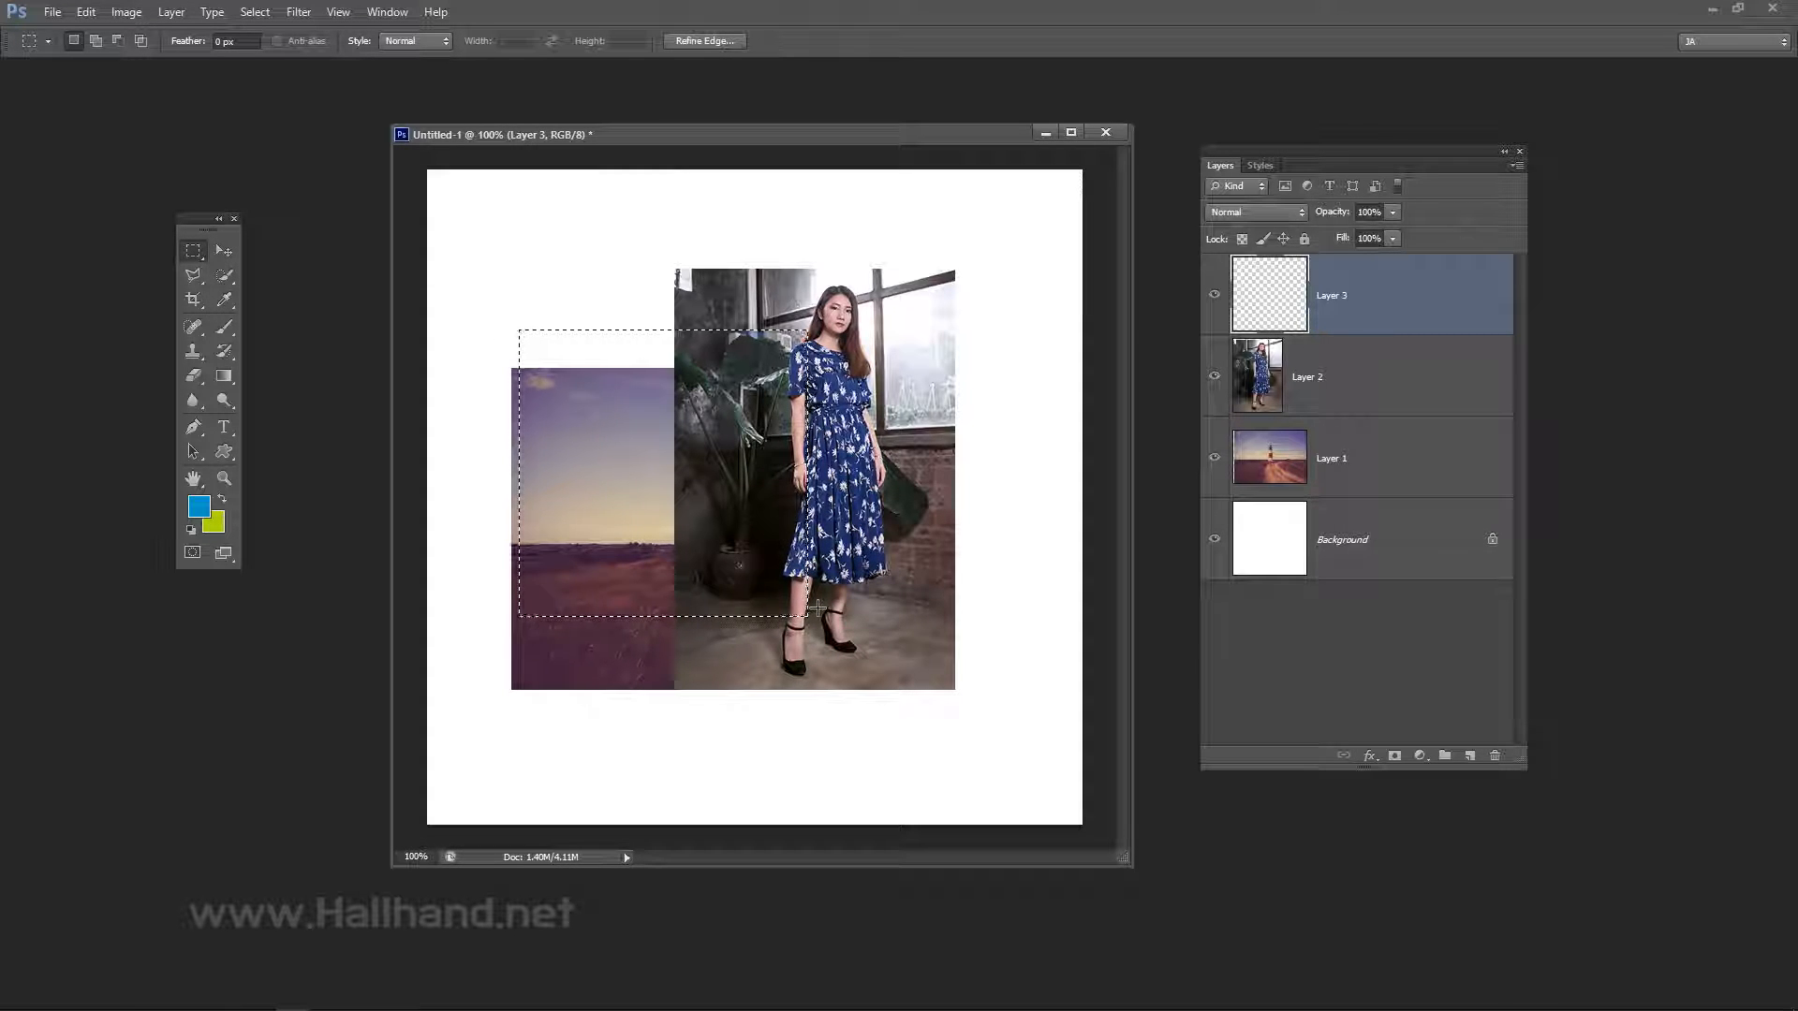
key("alt+BackSpace")
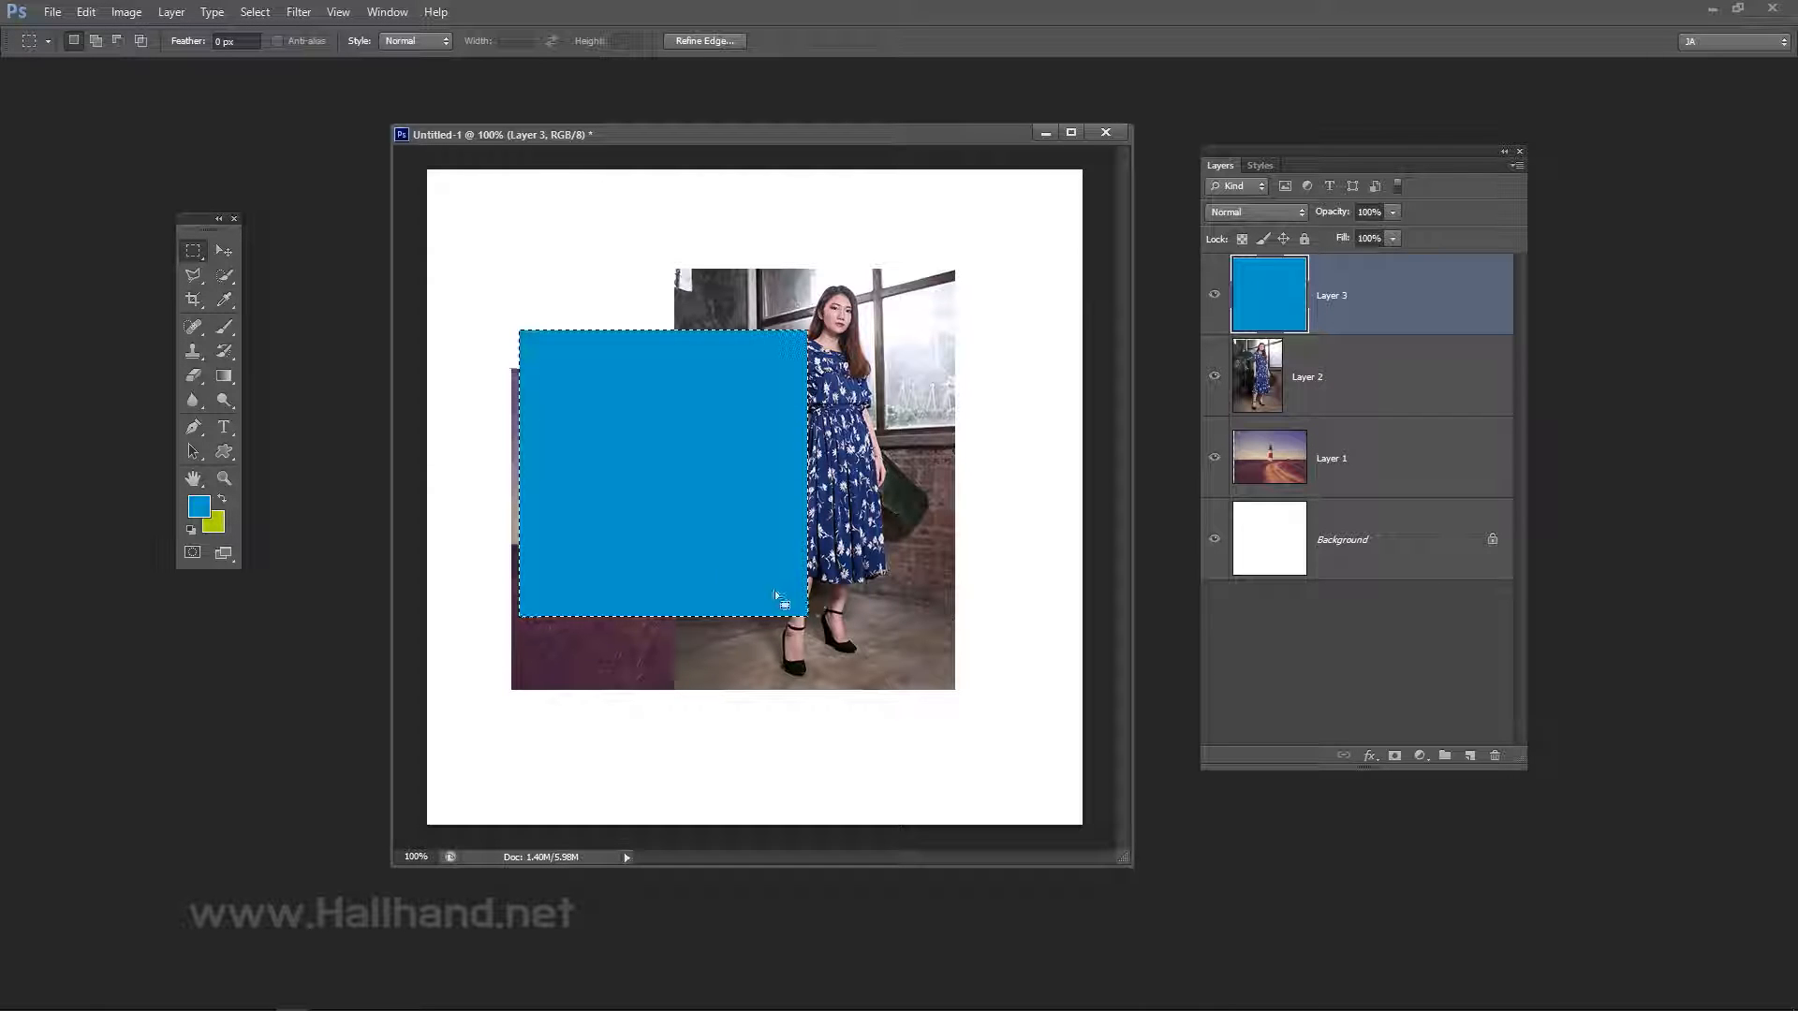
left_click(255, 11)
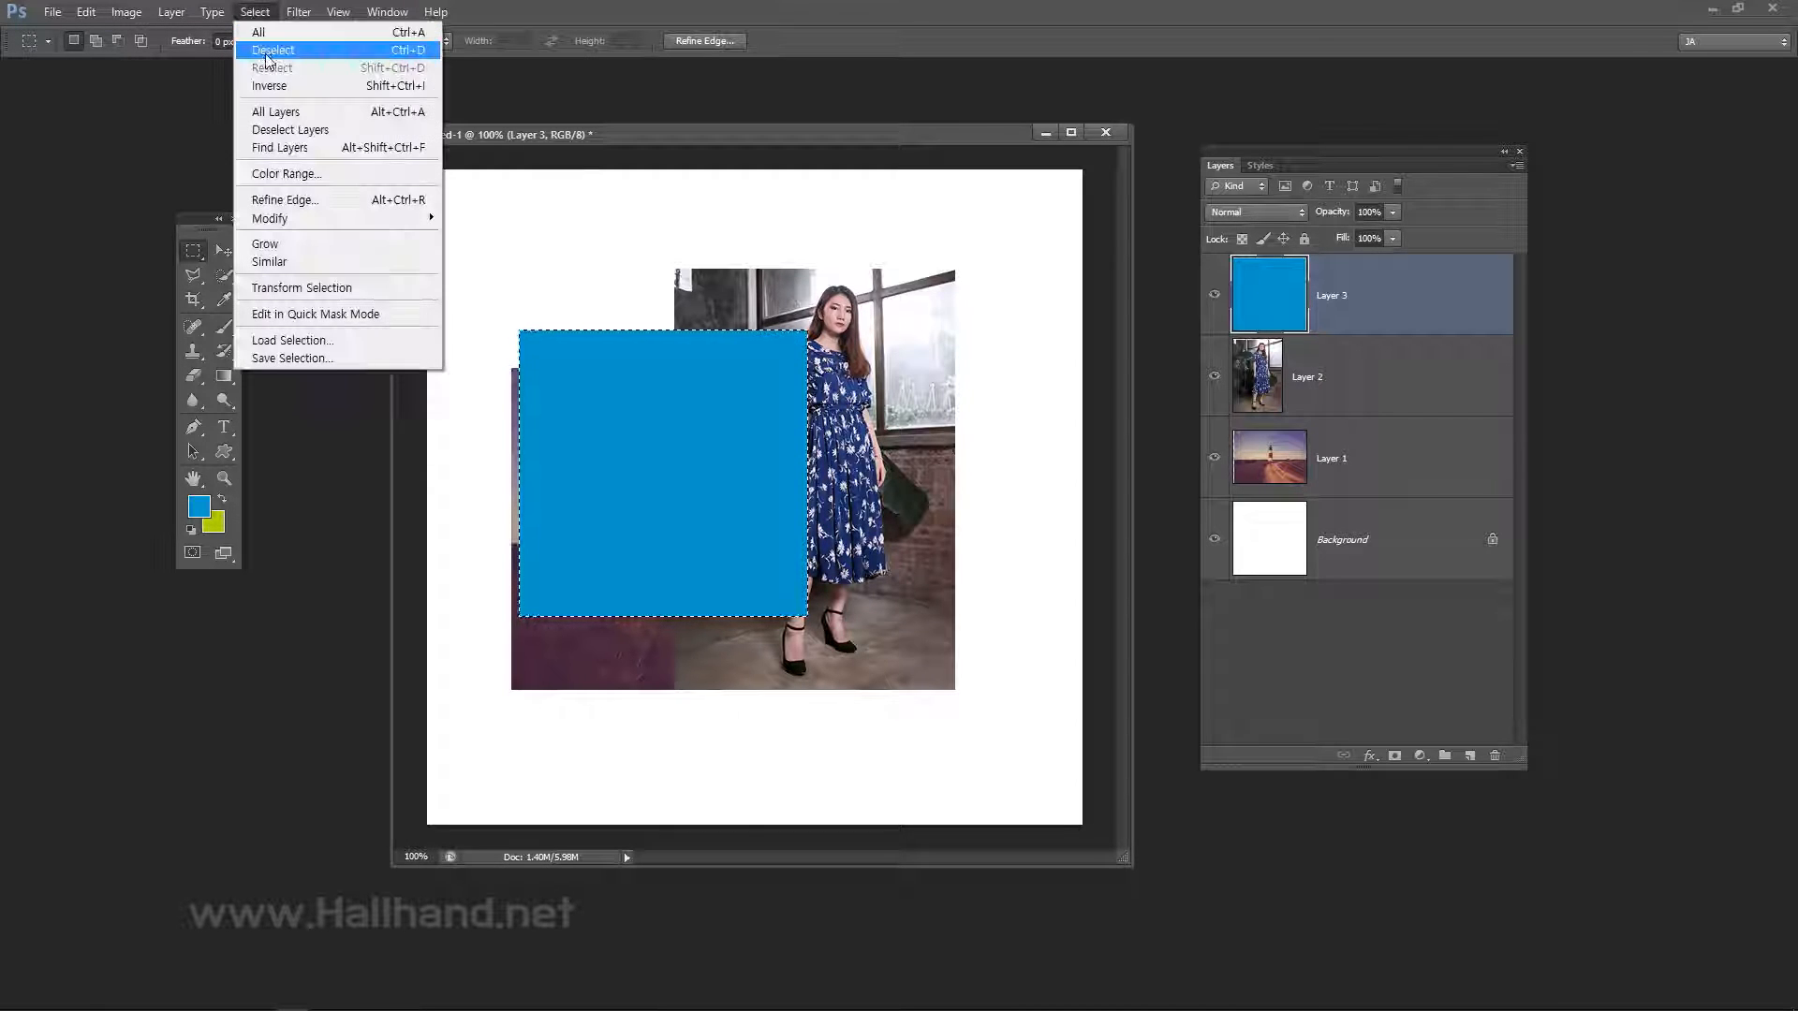
left_click(266, 53)
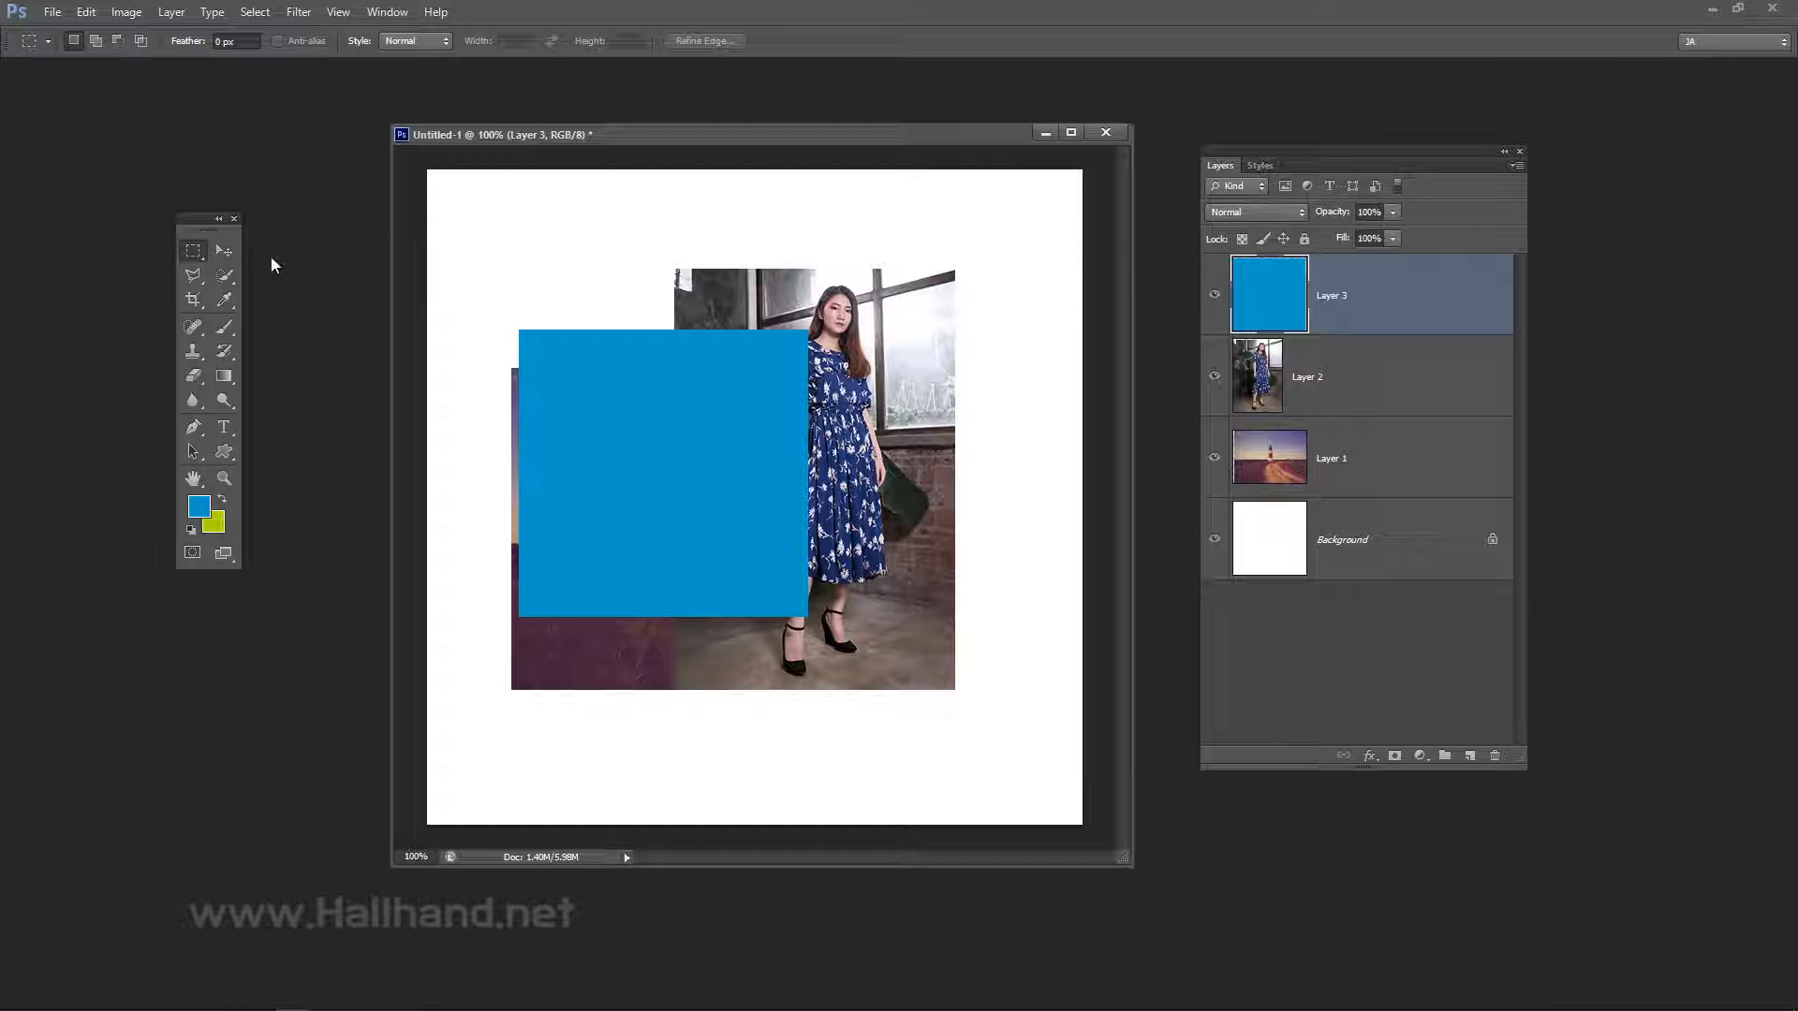
Move the blue rectangle on Layer 3 slightly down and to the right.
left_click(224, 250)
left_click_drag(700, 437, 734, 466)
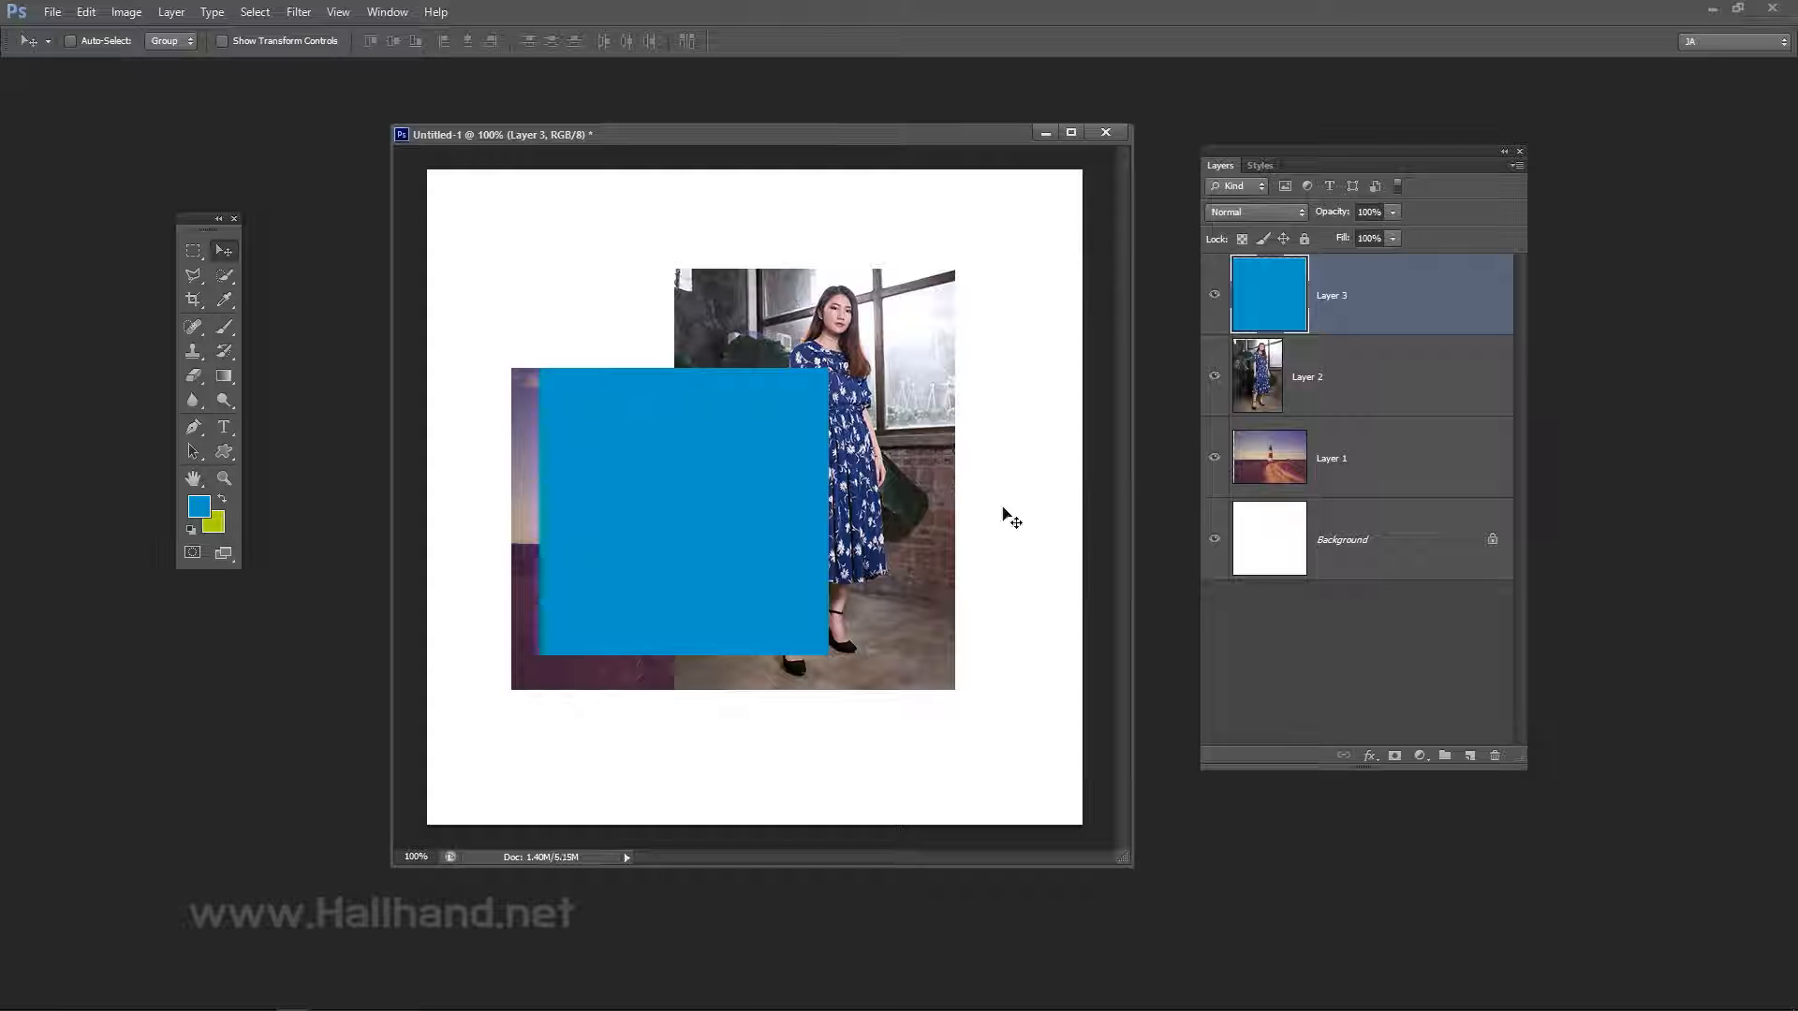
Clip the layer thumbnails to the document bounds.
right_click(1319, 648)
left_click(1348, 759)
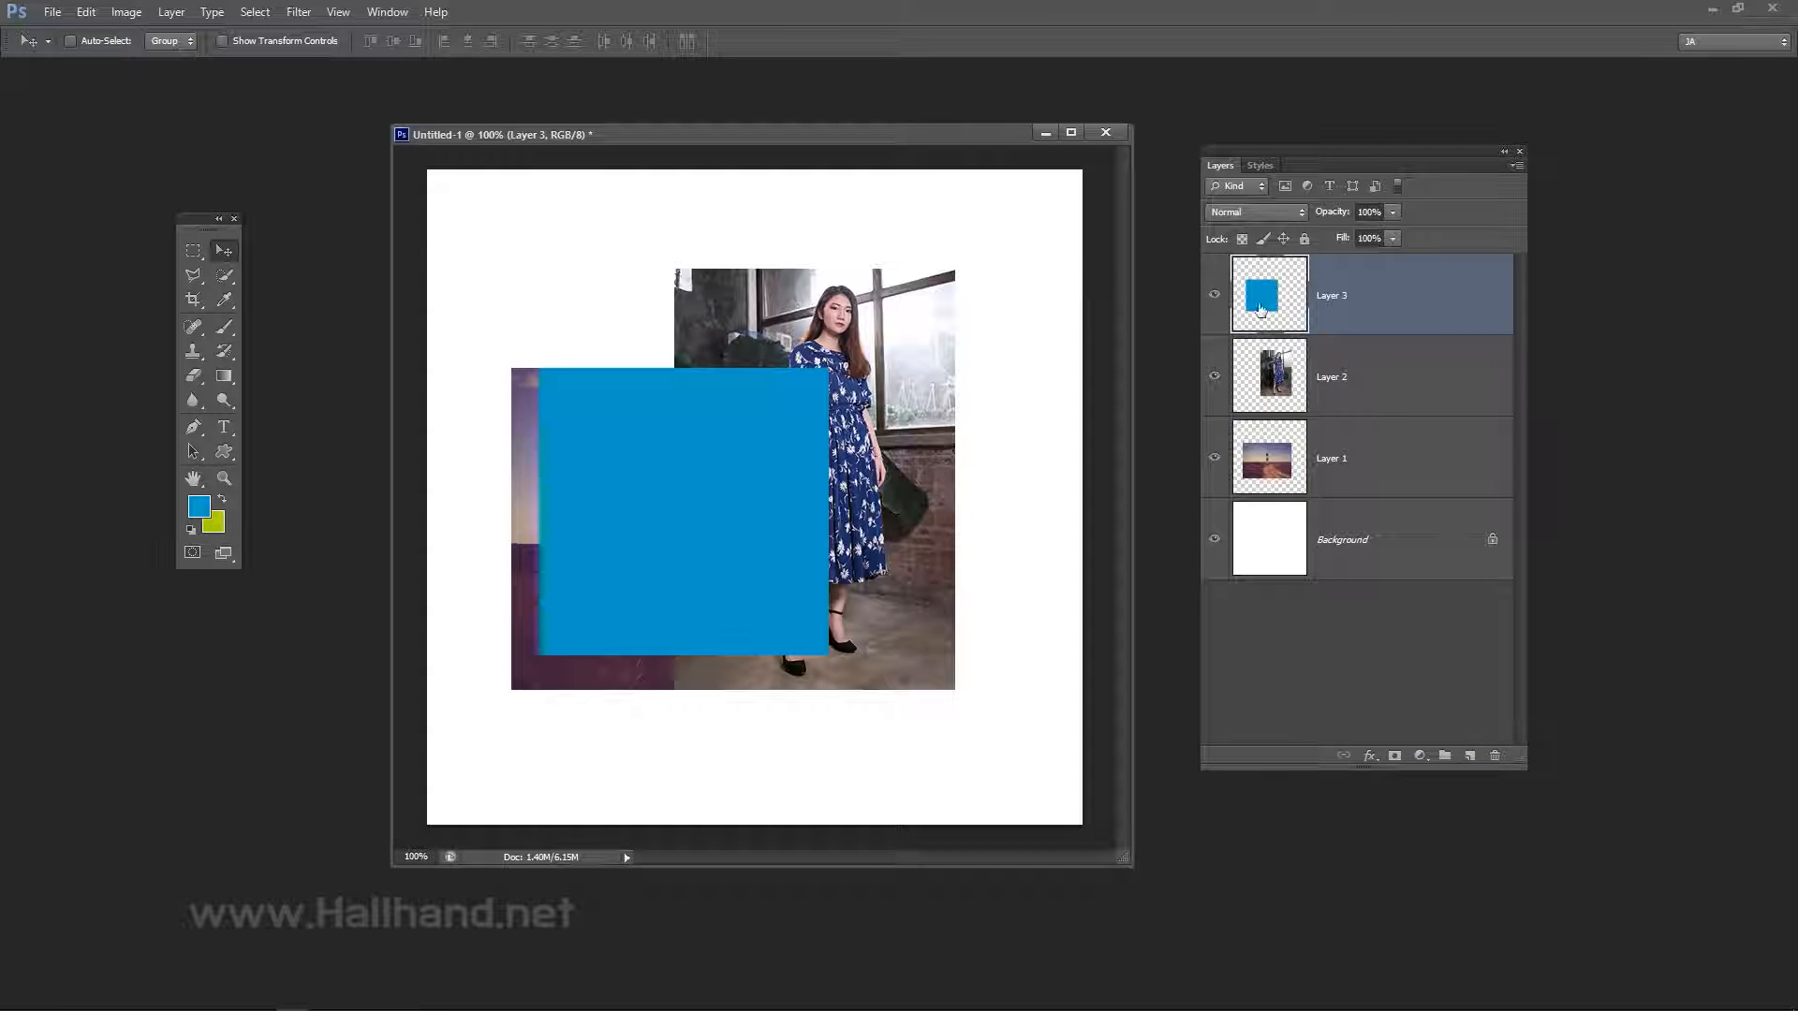
Select the layers one after another from Layer 3 down to Background to examine the stacking order.
left_click(1362, 375)
left_click(1357, 455)
left_click(1375, 543)
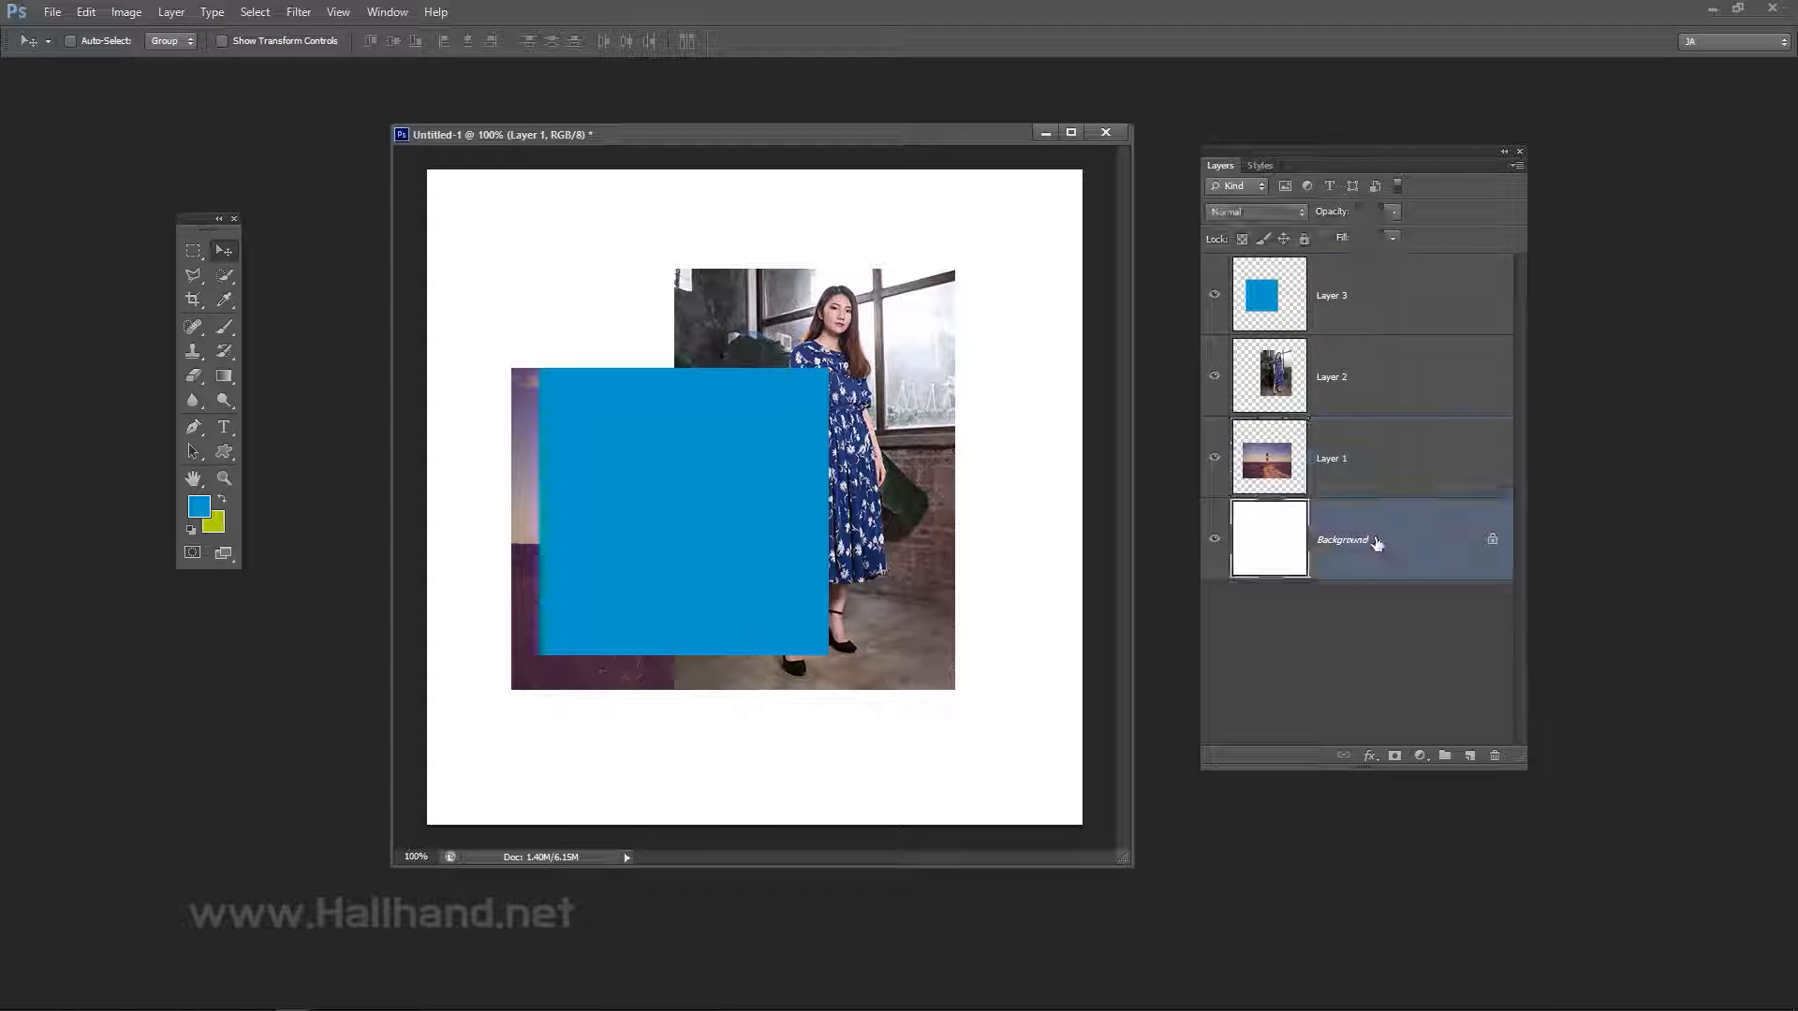
left_click(1381, 311)
left_click(1382, 376)
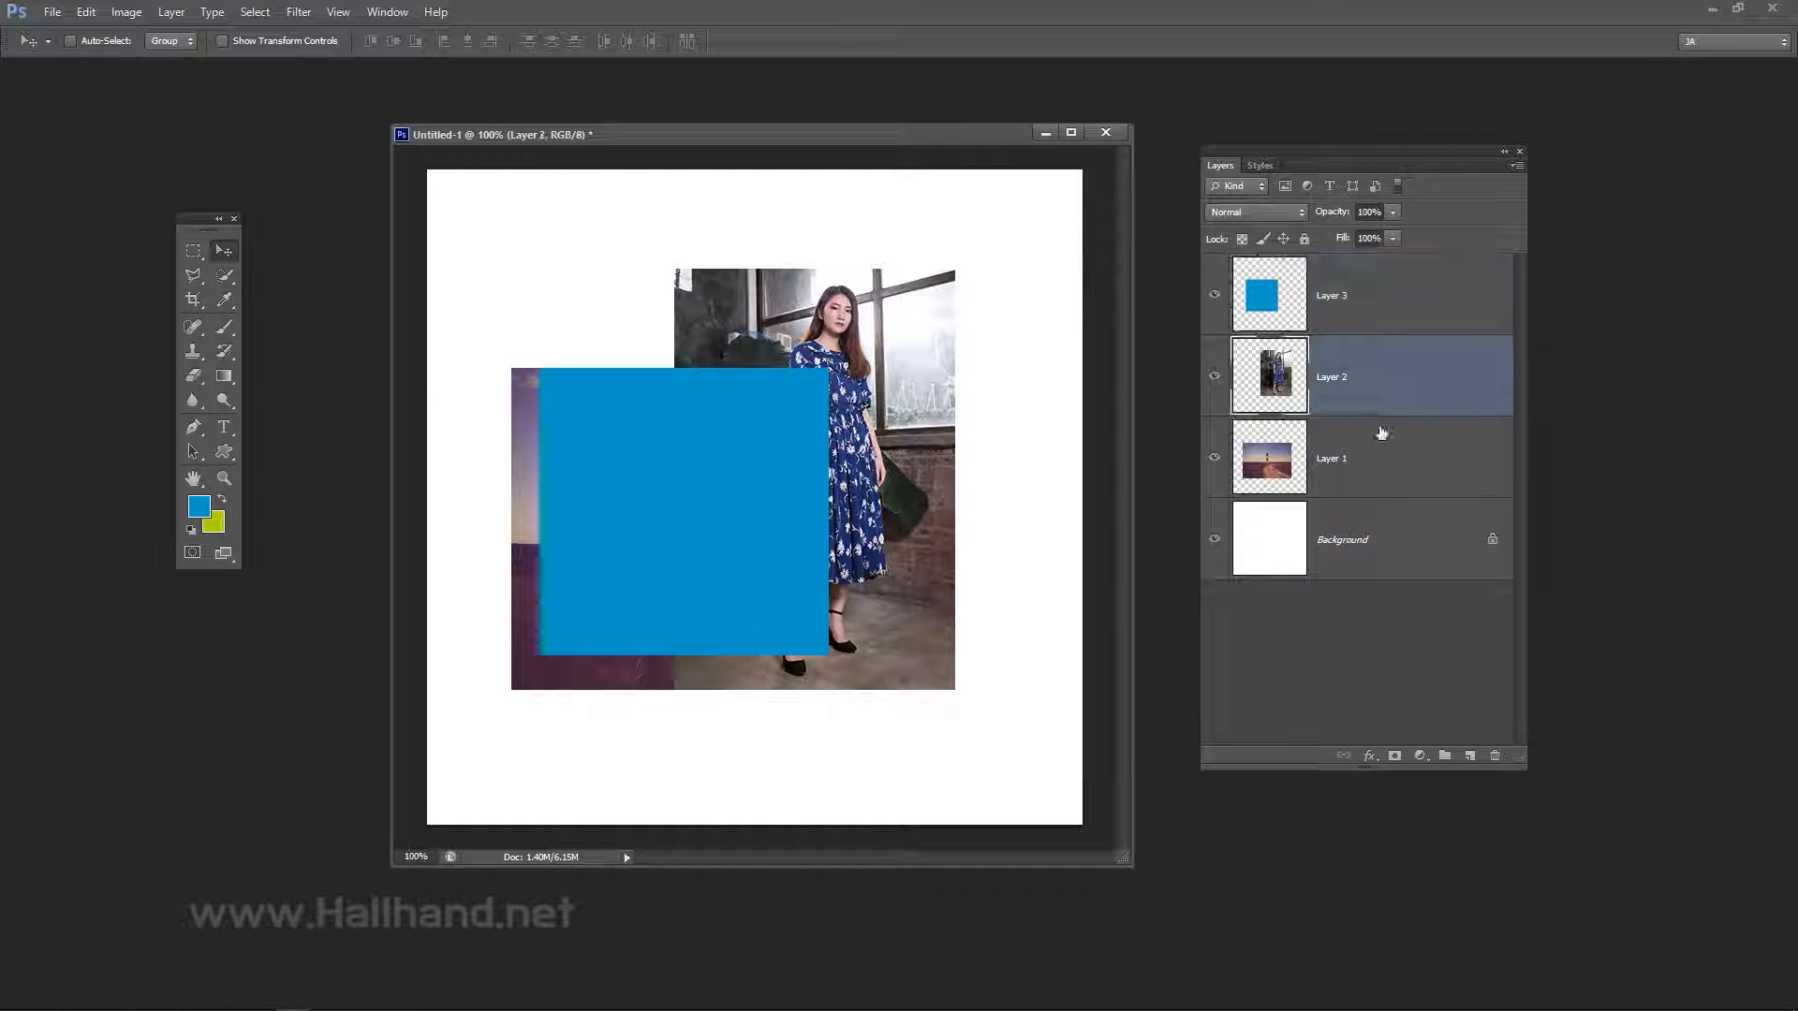
left_click(1372, 459)
left_click(1383, 543)
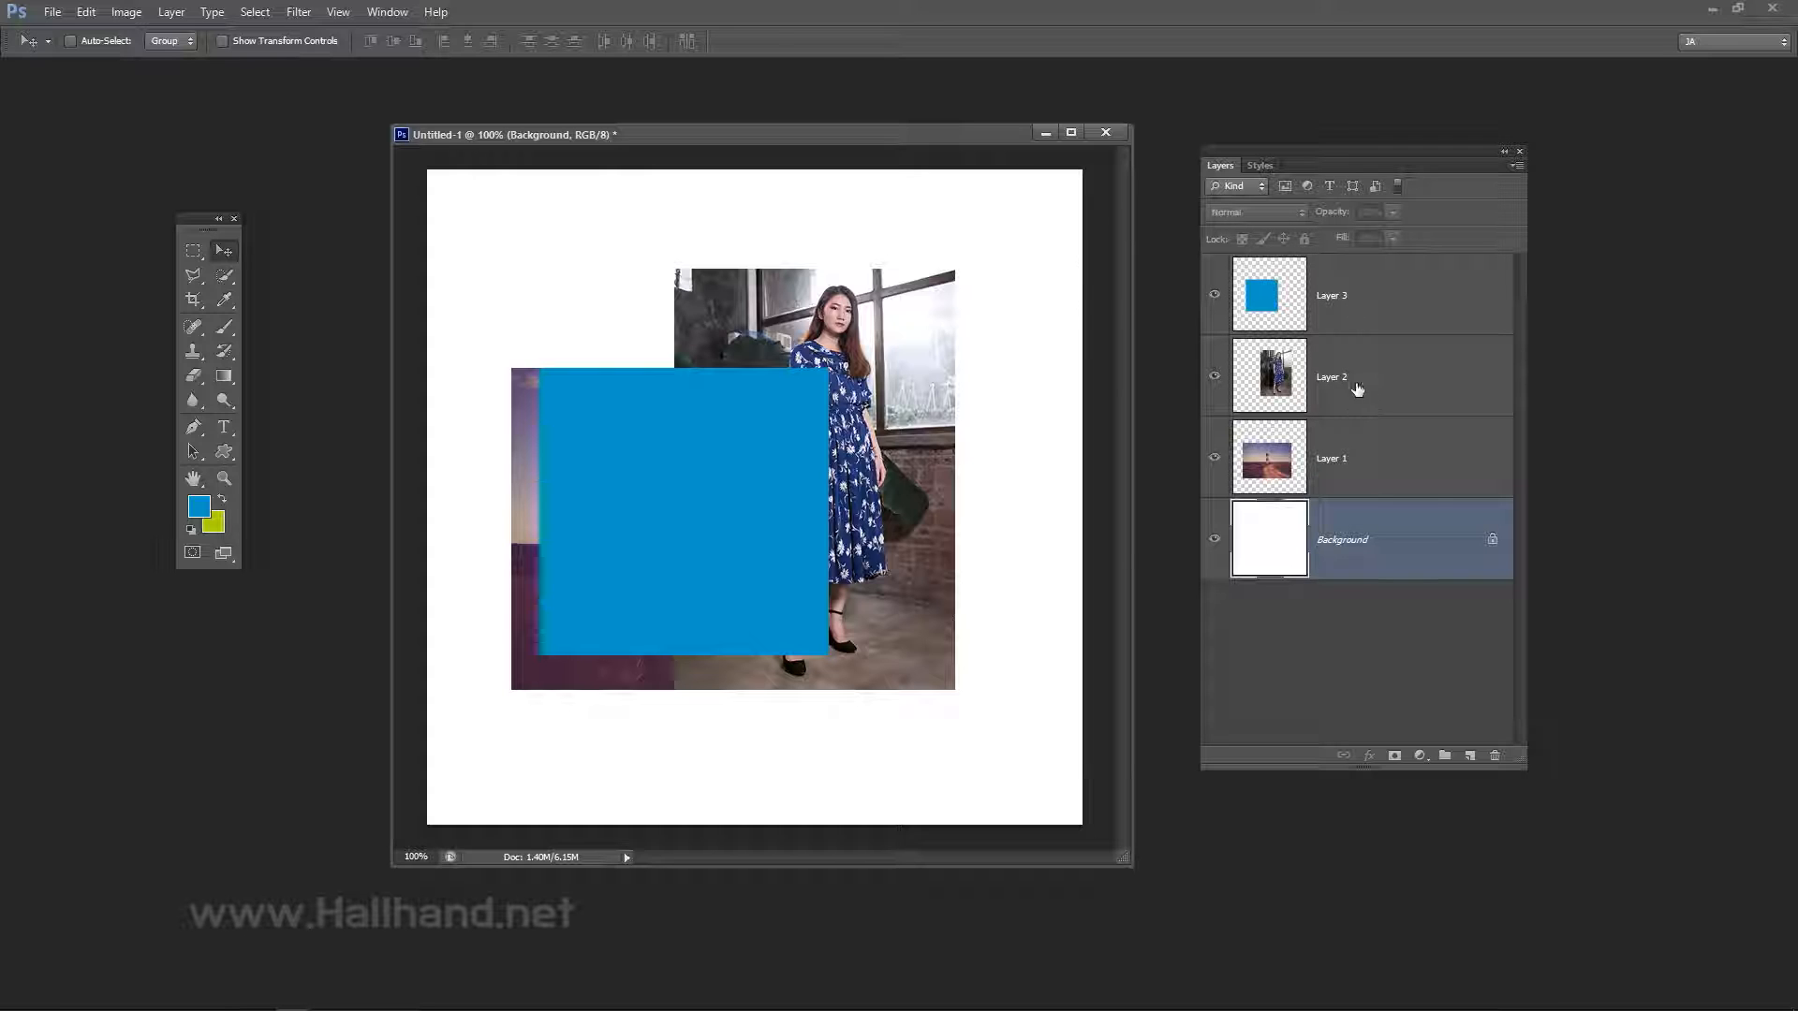
left_click(1377, 302)
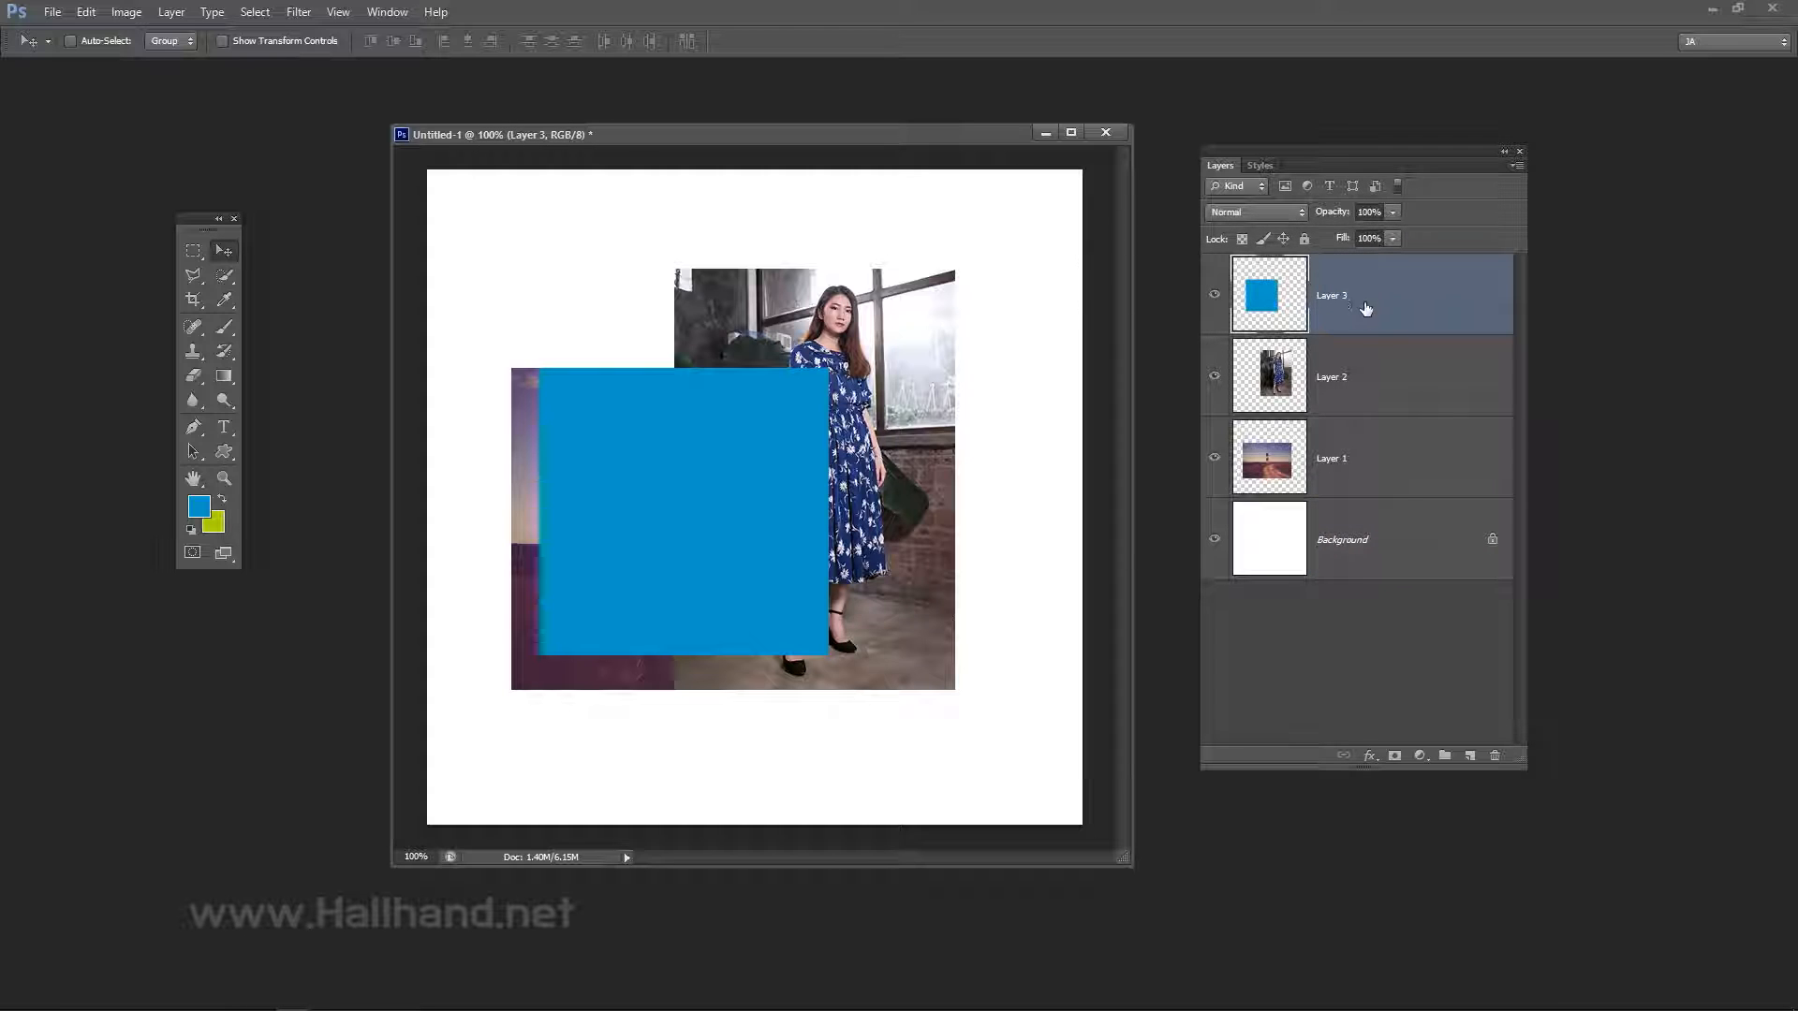
left_click(1377, 391)
left_click(1376, 477)
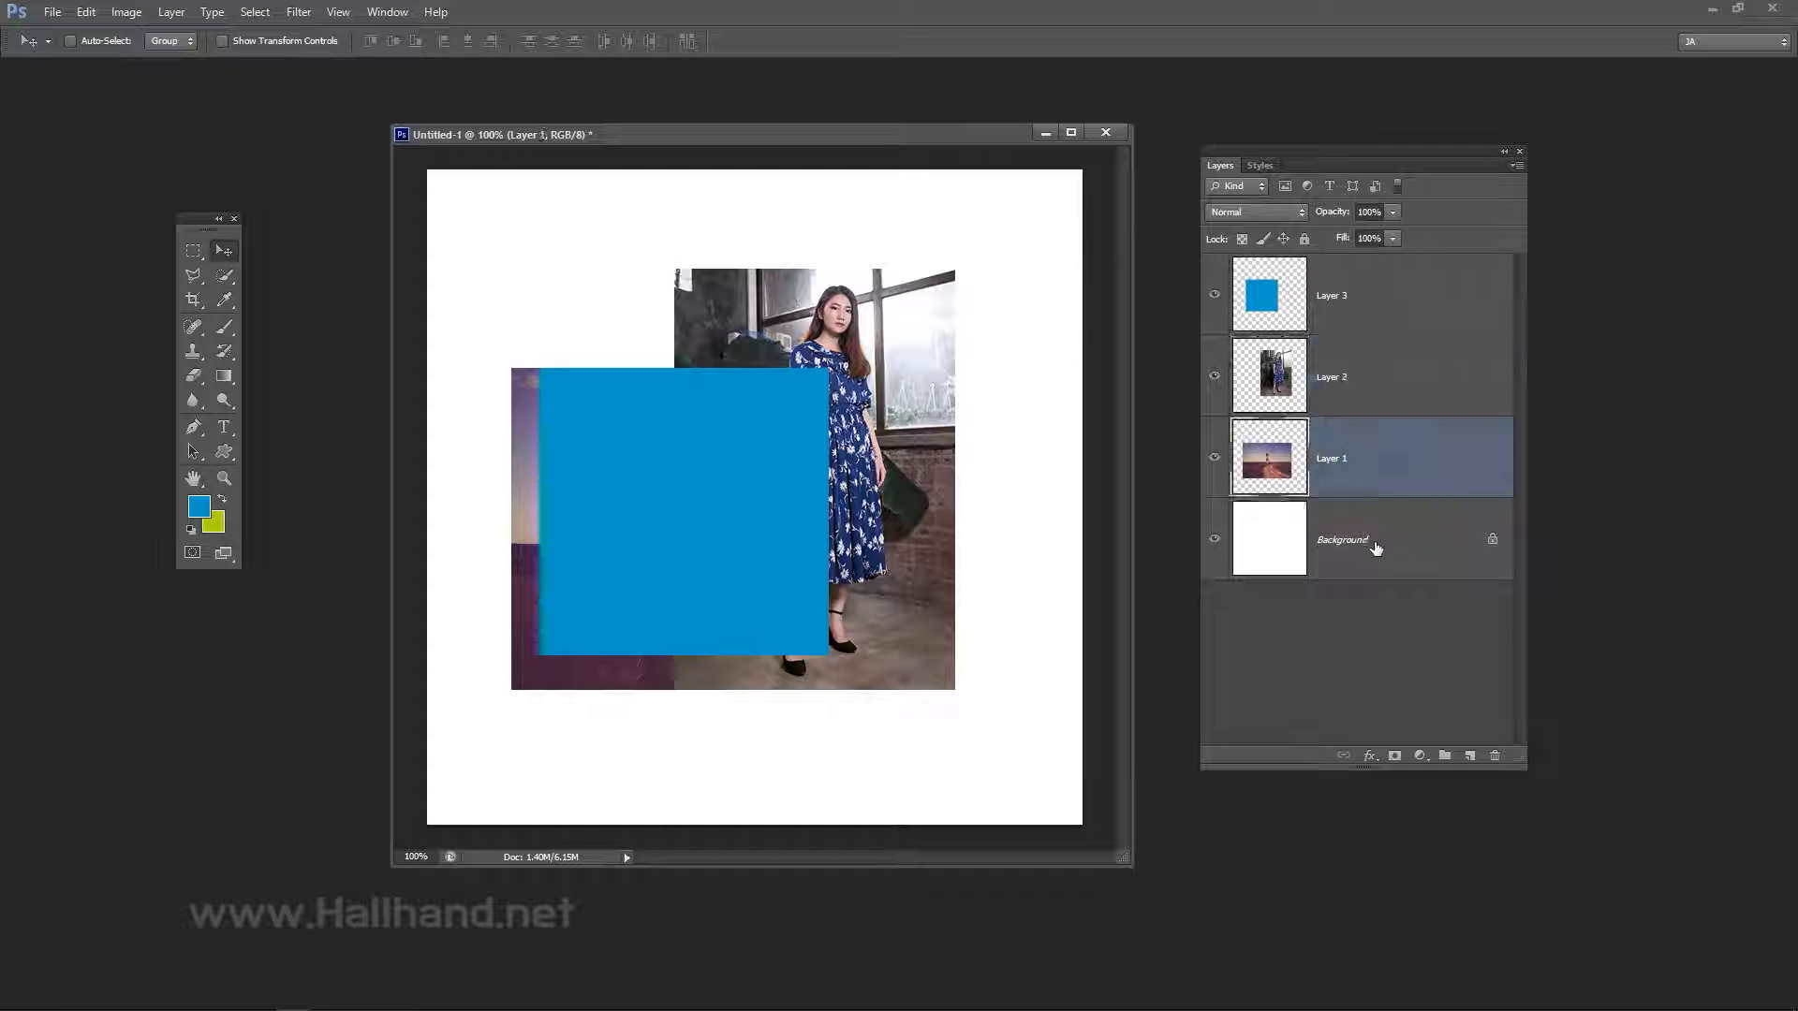
left_click(1374, 551)
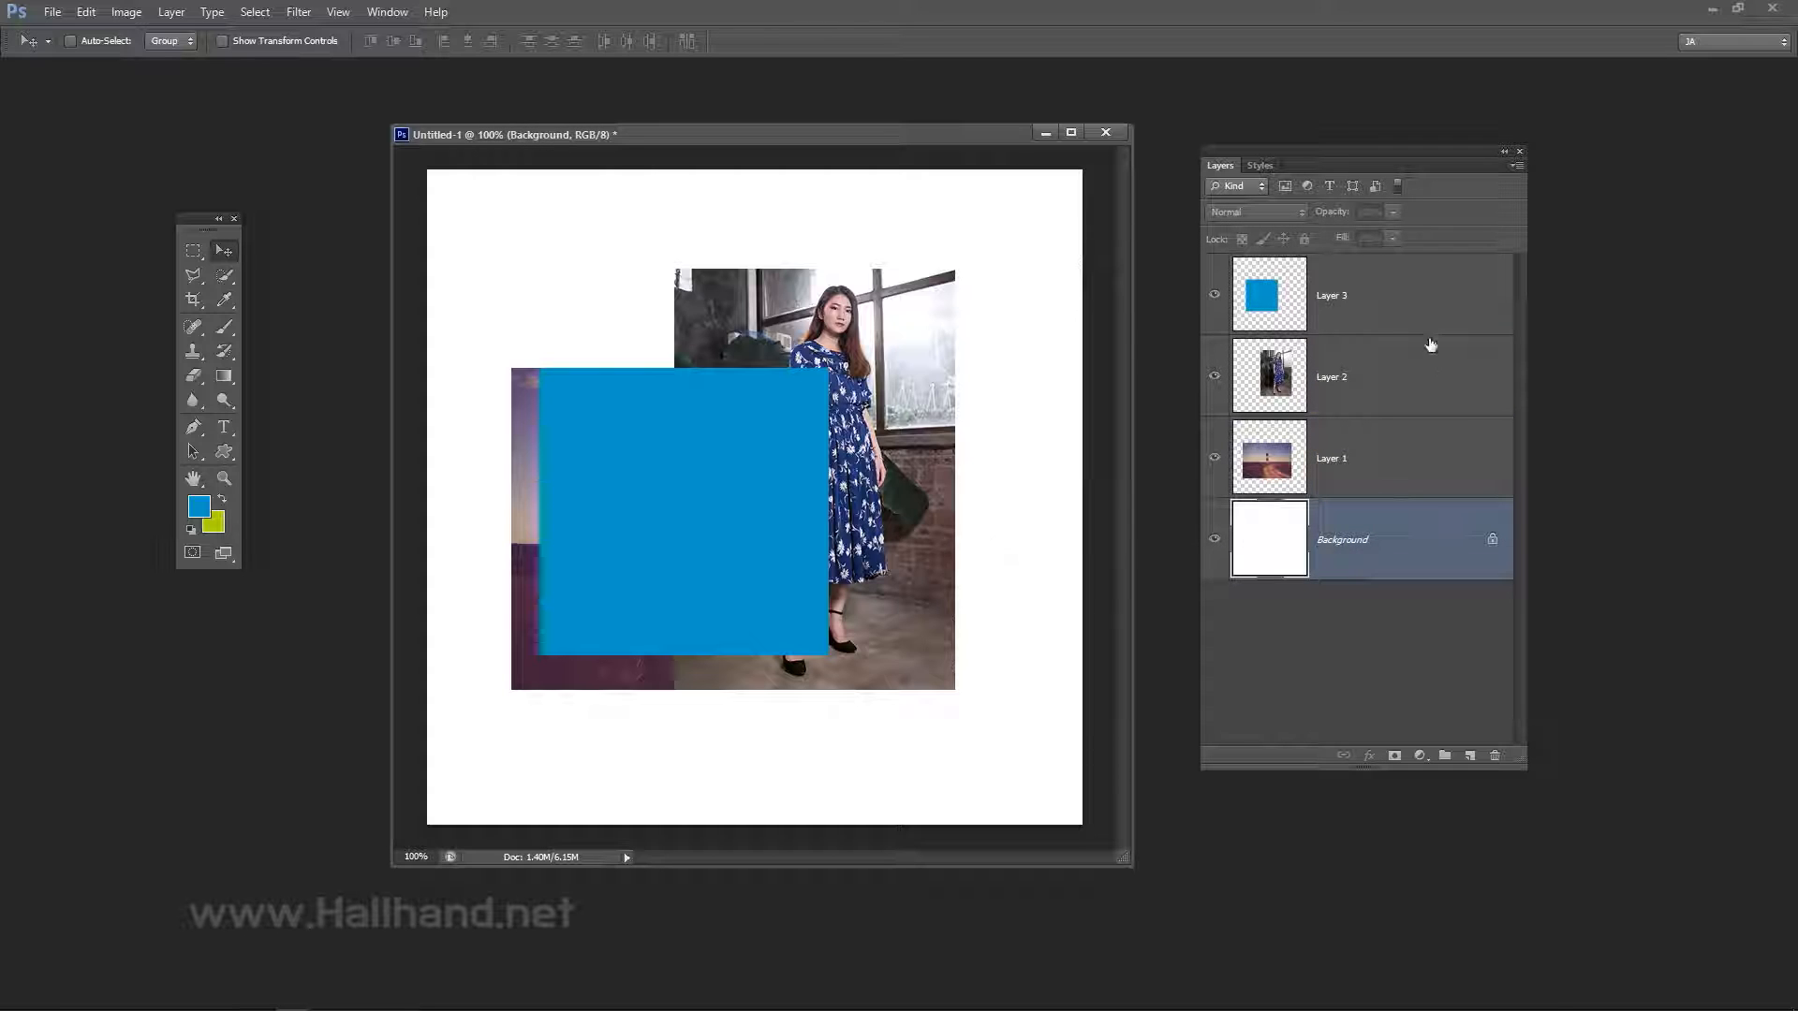
Reorder Layer 2 above Layer 3 and shift its portrait photo slightly left over the blue rectangle.
left_click(1384, 298)
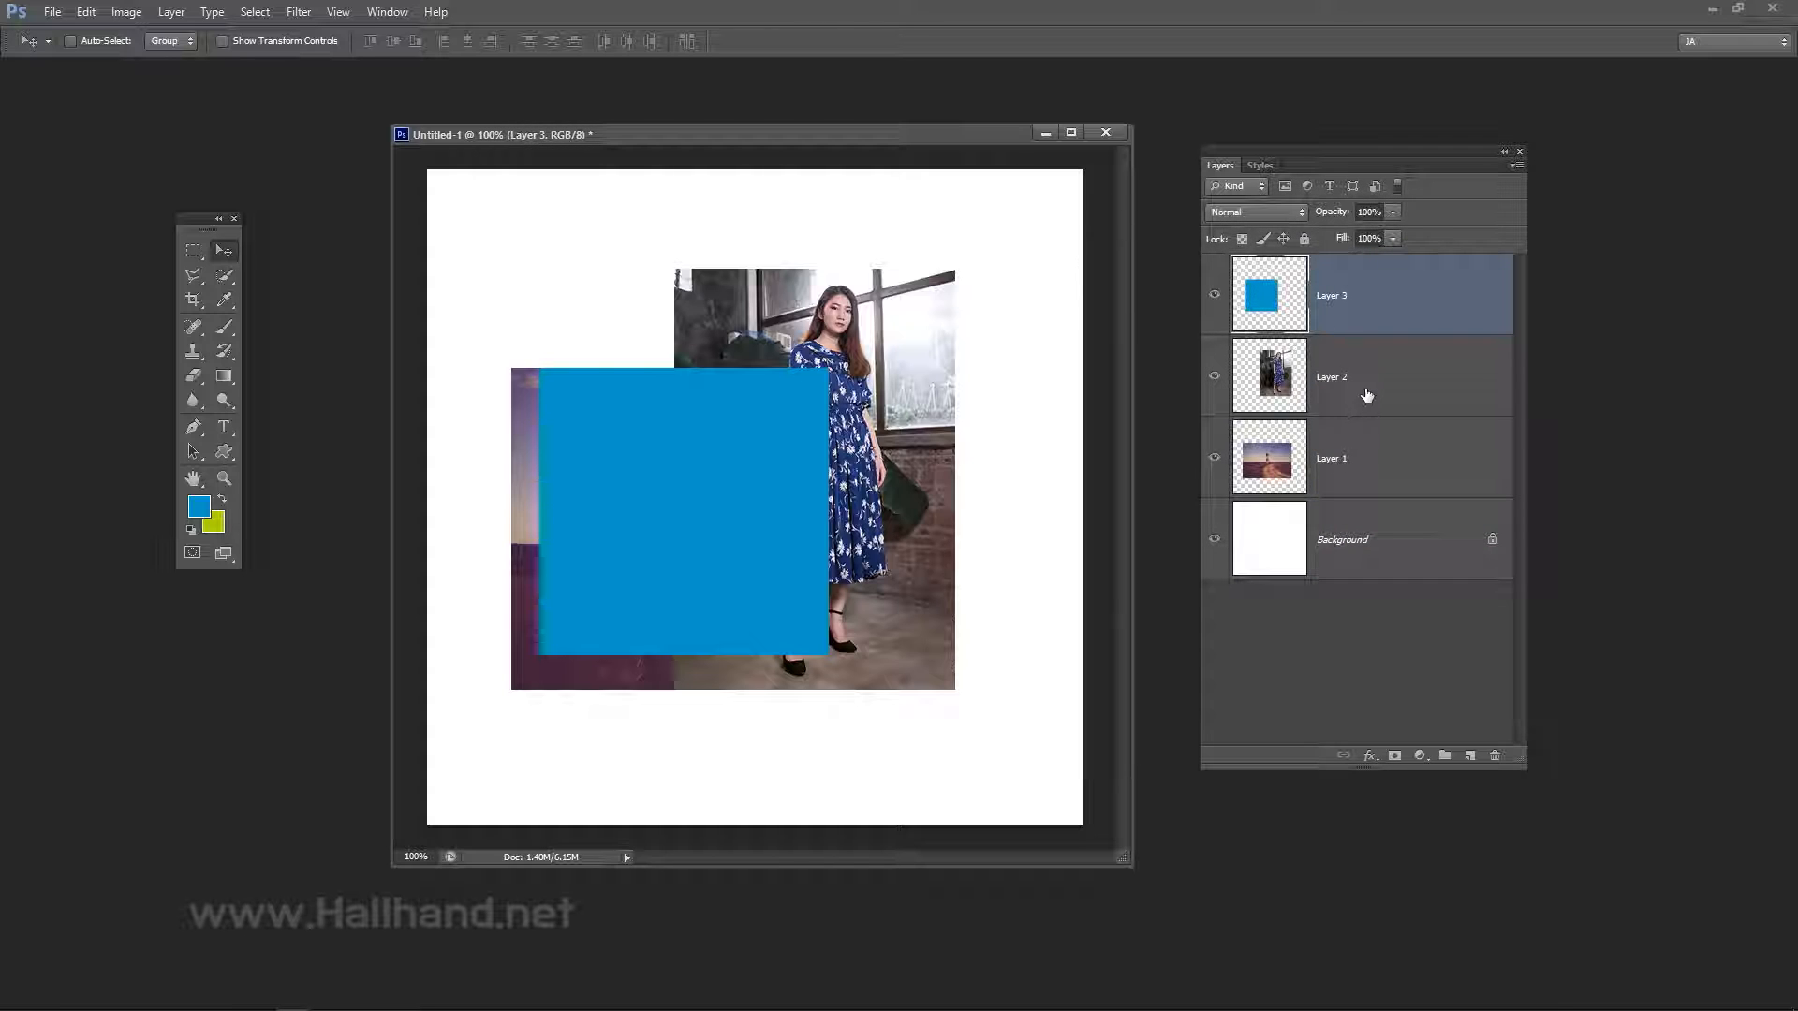
left_click_drag(1369, 393, 1377, 292)
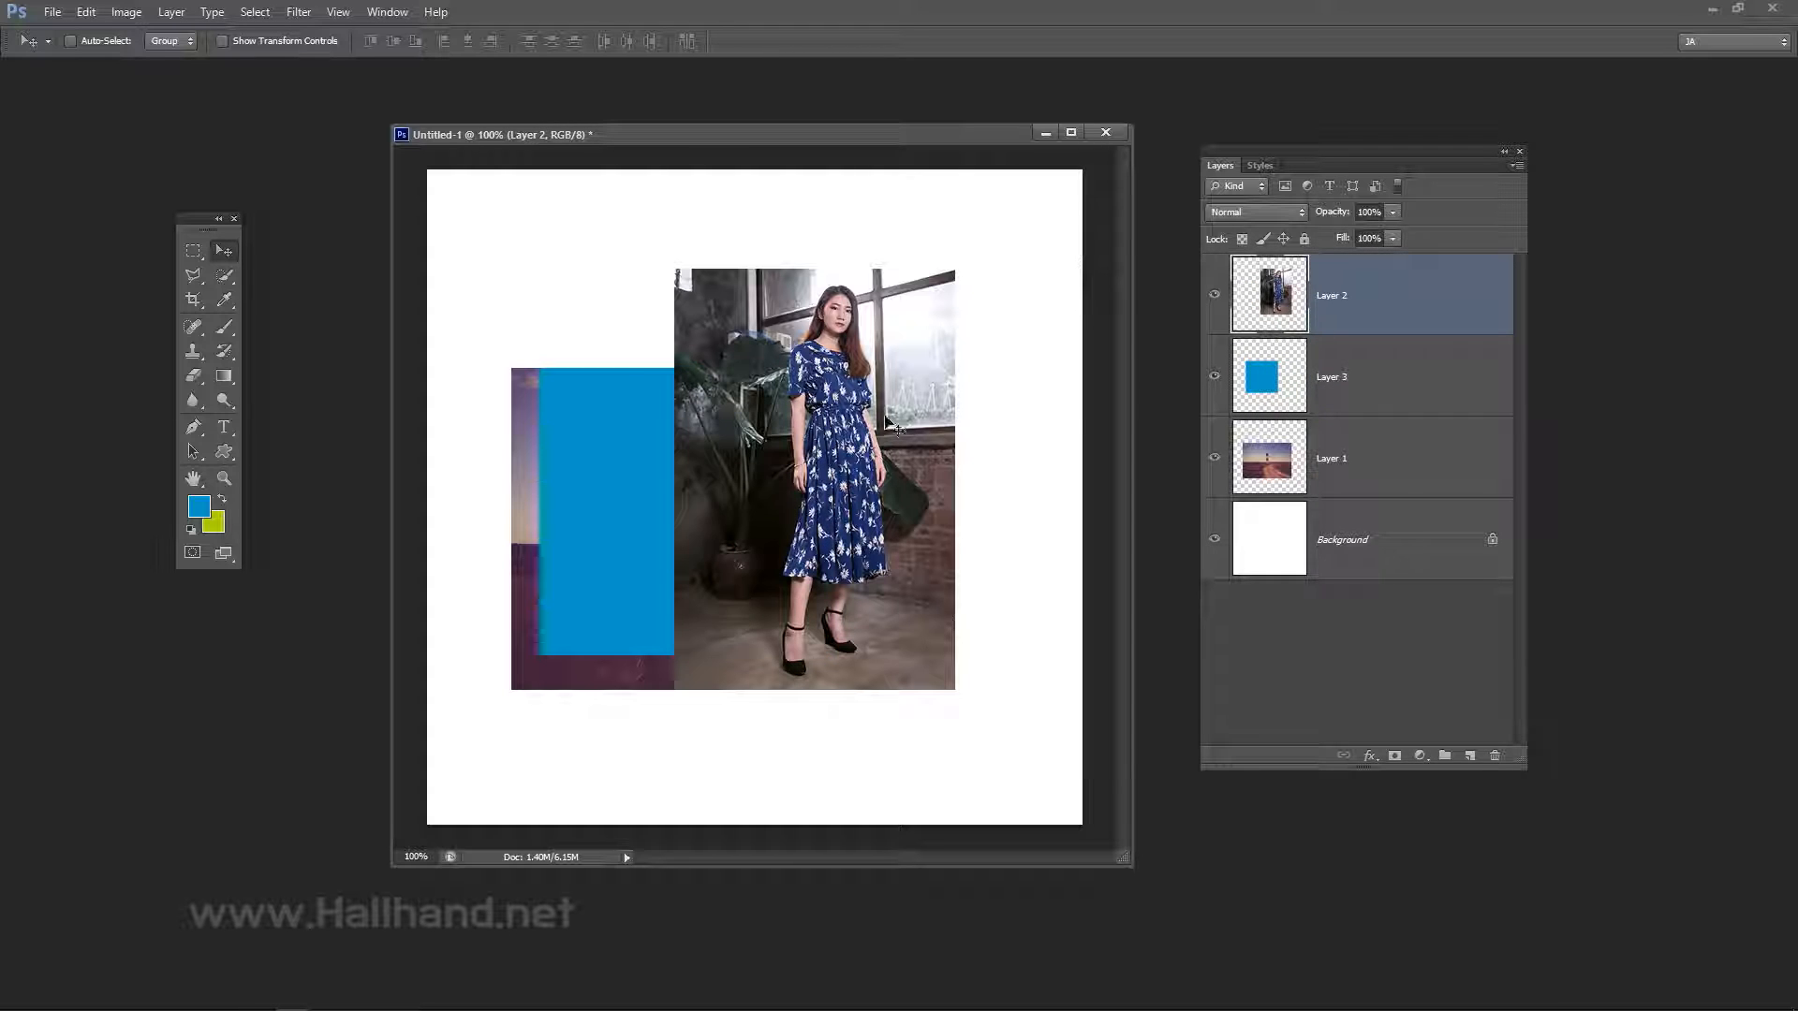
mouse_move(888, 422)
left_mouse_down()
mouse_move(904, 422)
mouse_move(880, 421)
left_mouse_up()
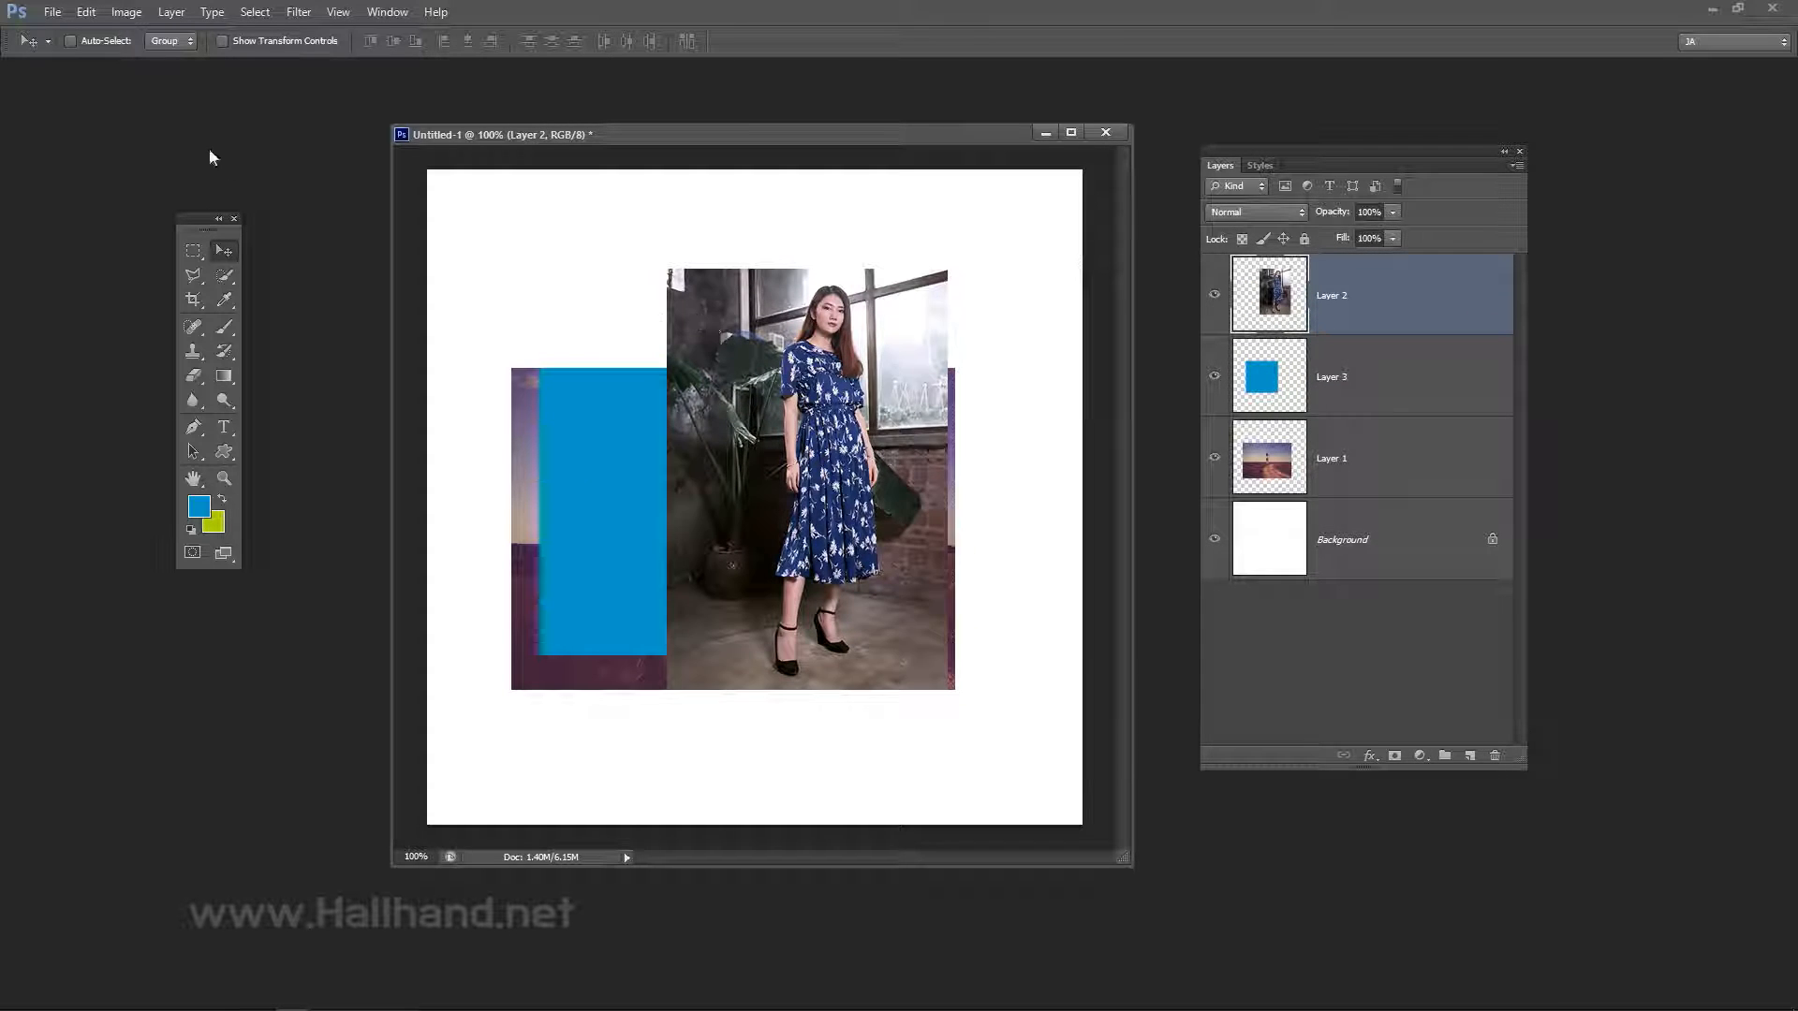
Scale the portrait photo on Layer 2 down to about 84% with Free Transform, keeping its lower-right corner in place.
left_click(86, 11)
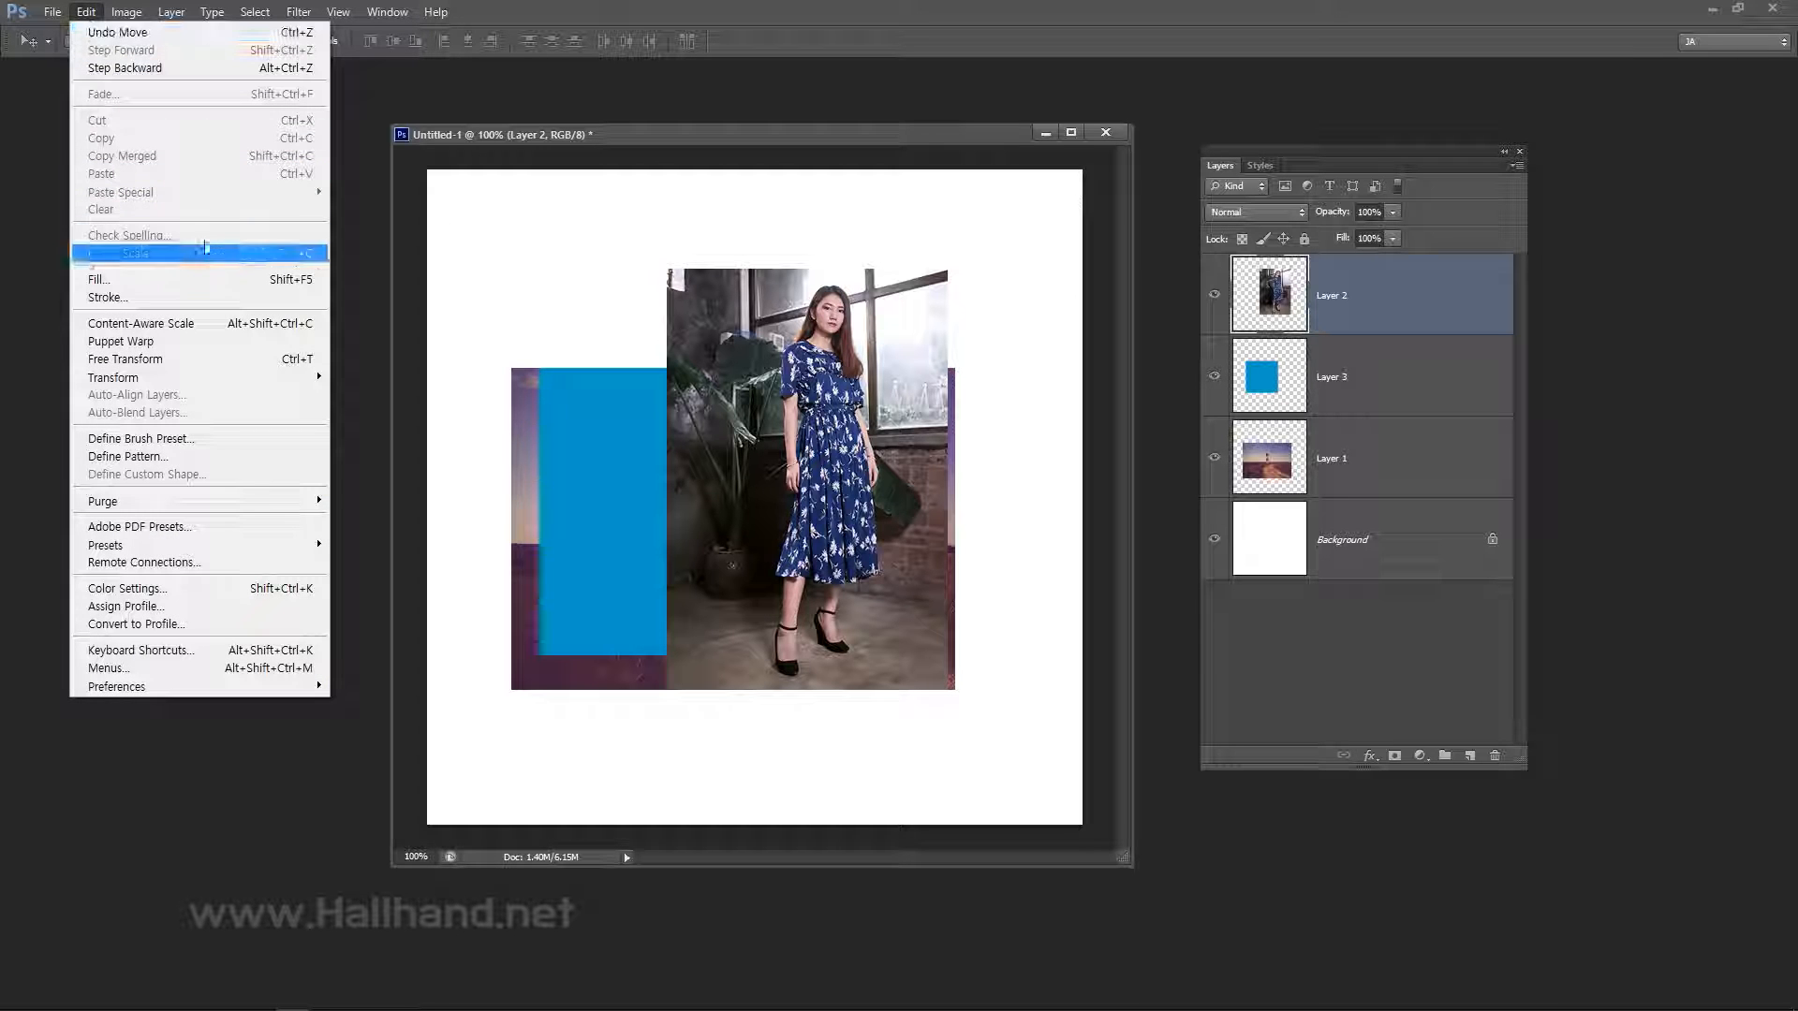
left_click(234, 359)
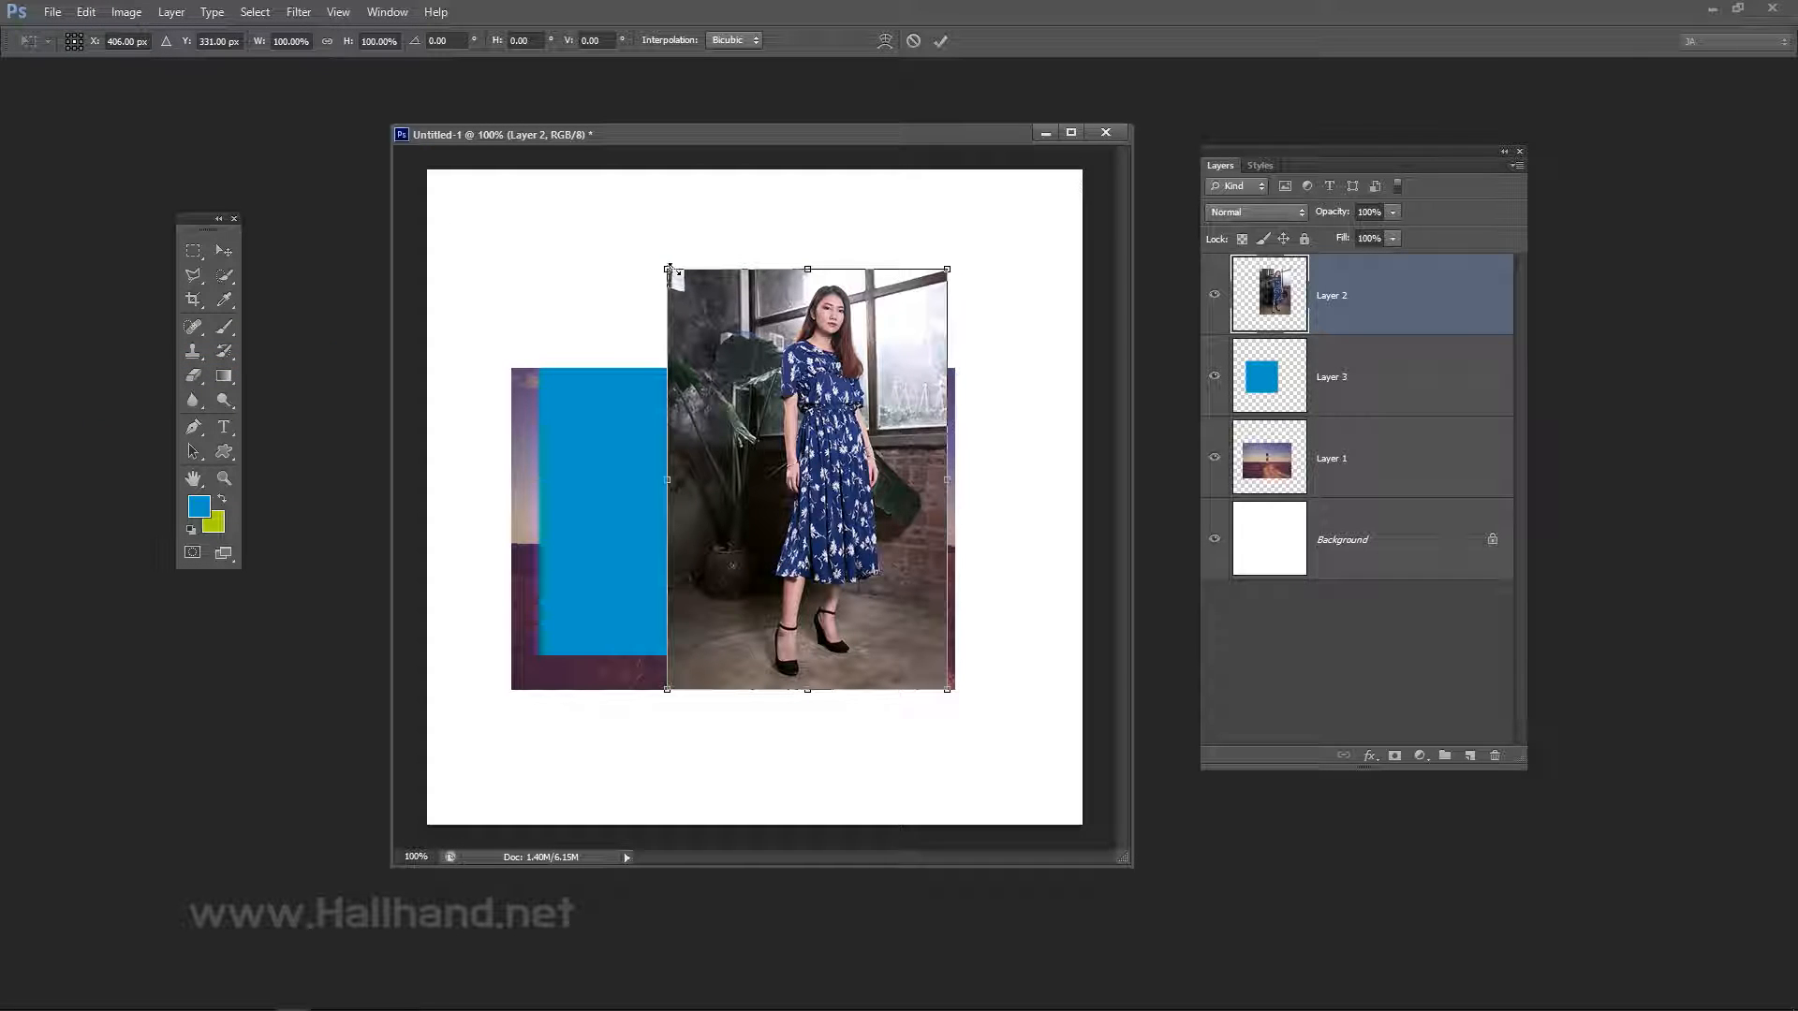
left_click_drag(669, 269, 711, 336)
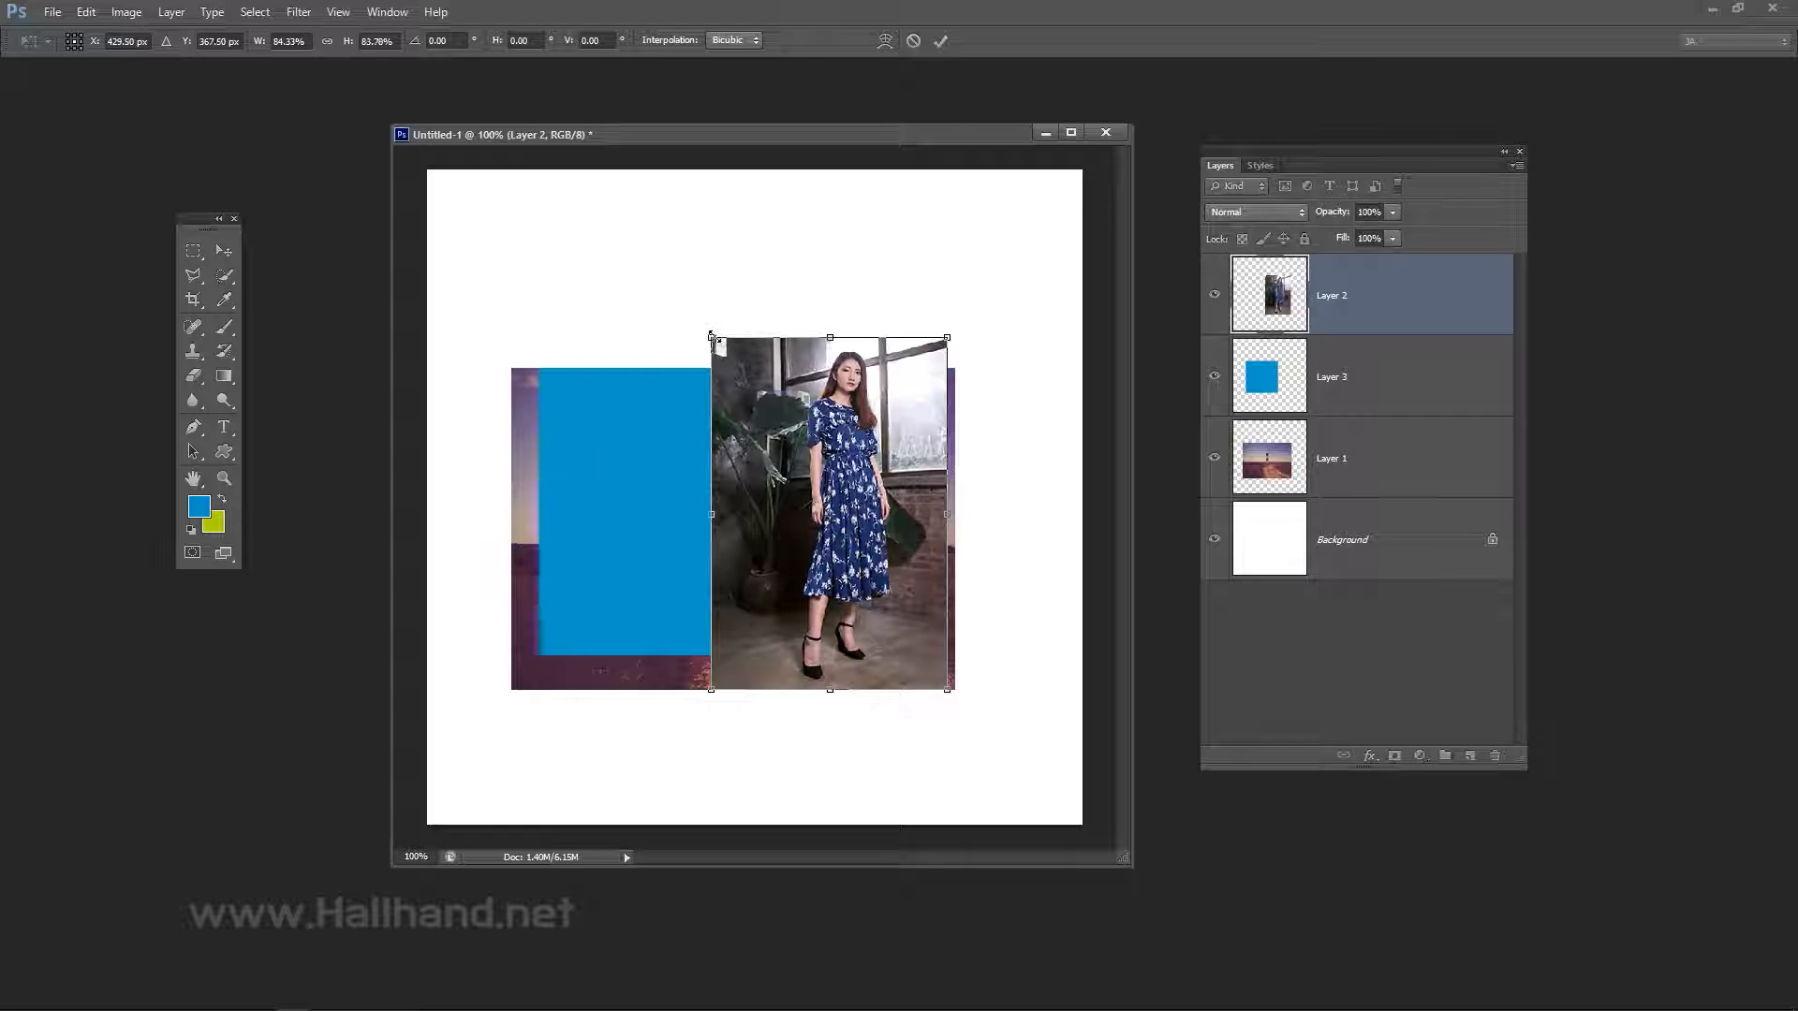
key("Return")
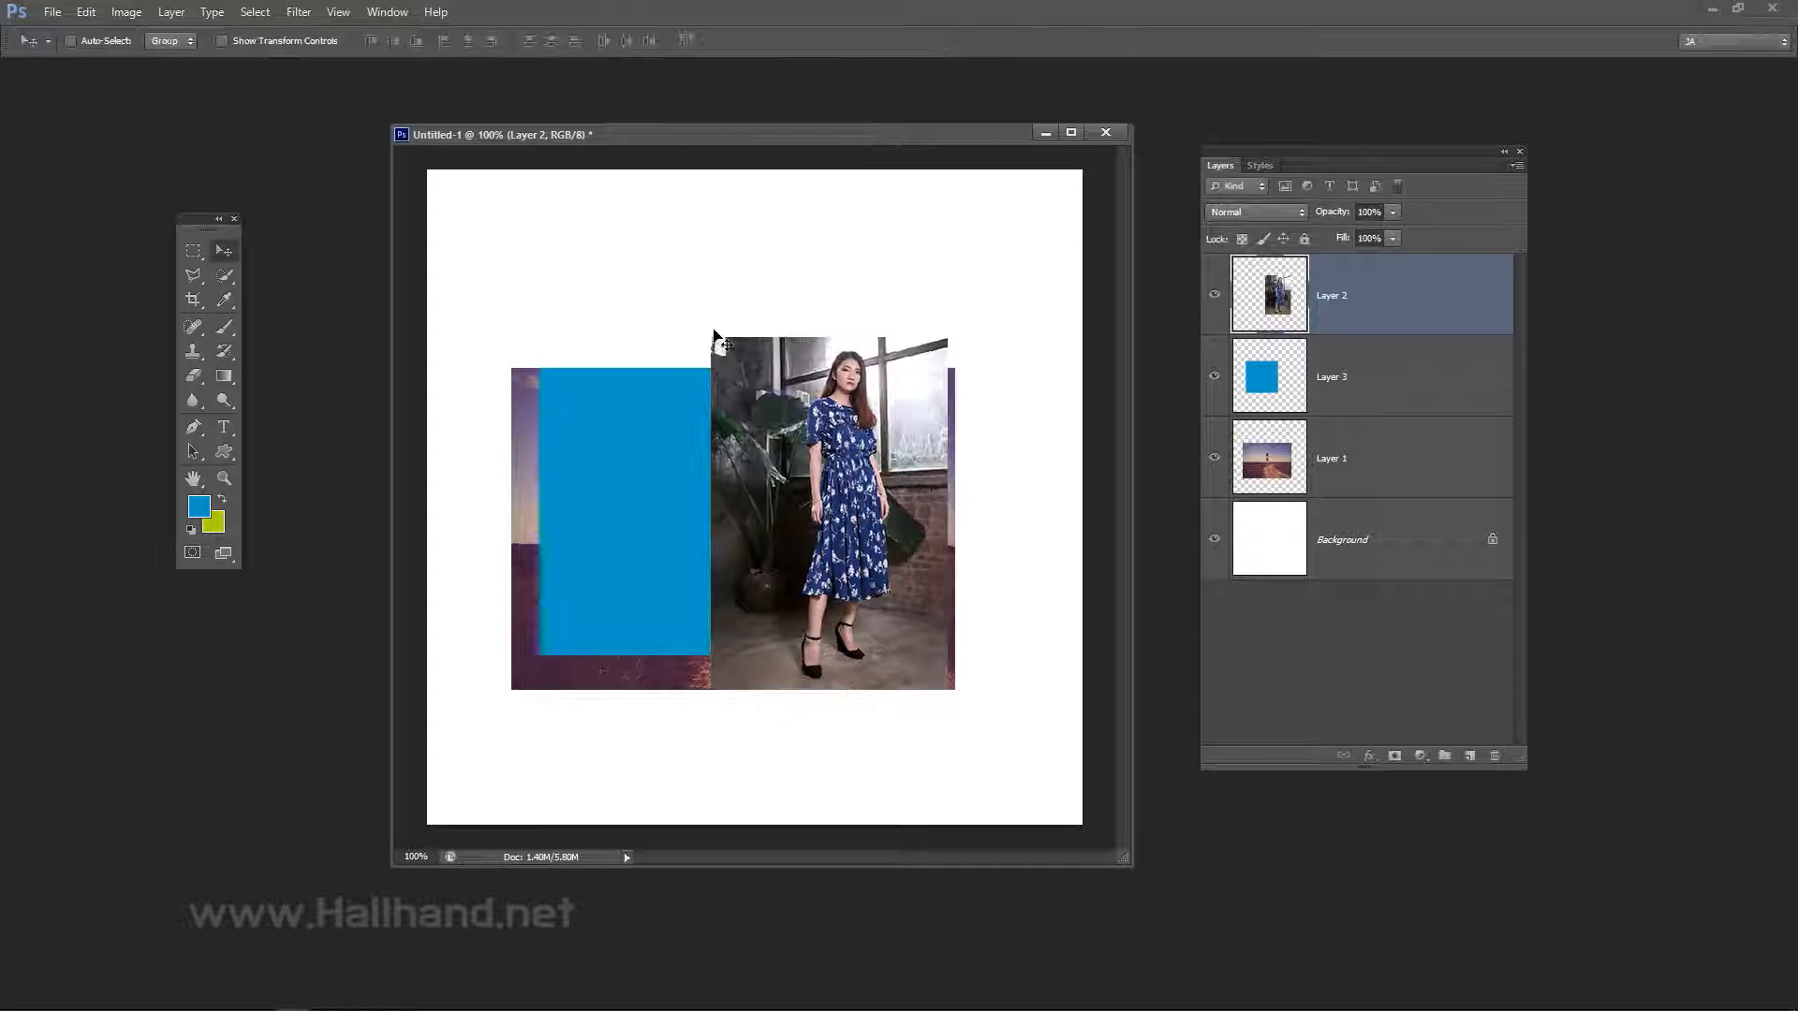
Move the portrait photo on Layer 2 so its lower-right corner lines up with that of the landscape photo on Layer 1.
mouse_move(741, 377)
left_mouse_down()
mouse_move(772, 345)
mouse_move(752, 339)
mouse_move(759, 356)
left_mouse_up()
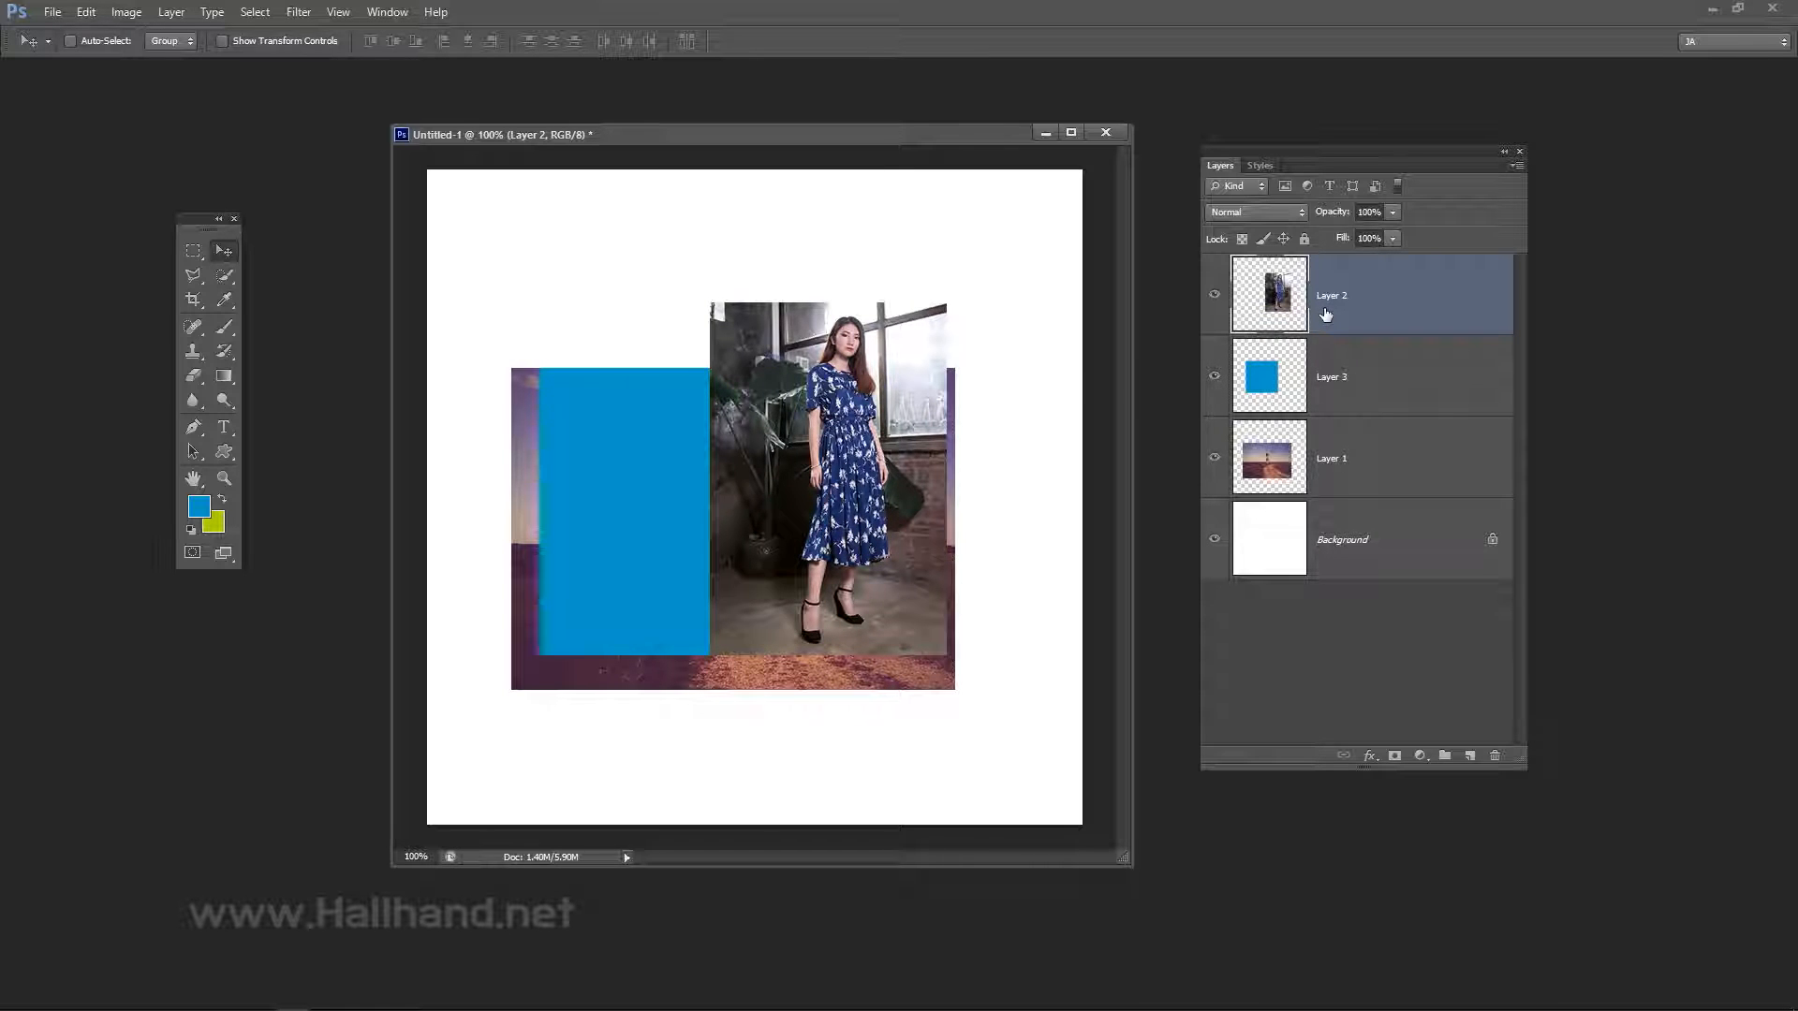
mouse_move(868, 465)
left_mouse_down()
mouse_move(867, 448)
mouse_move(839, 449)
mouse_move(886, 461)
mouse_move(849, 465)
left_mouse_up()
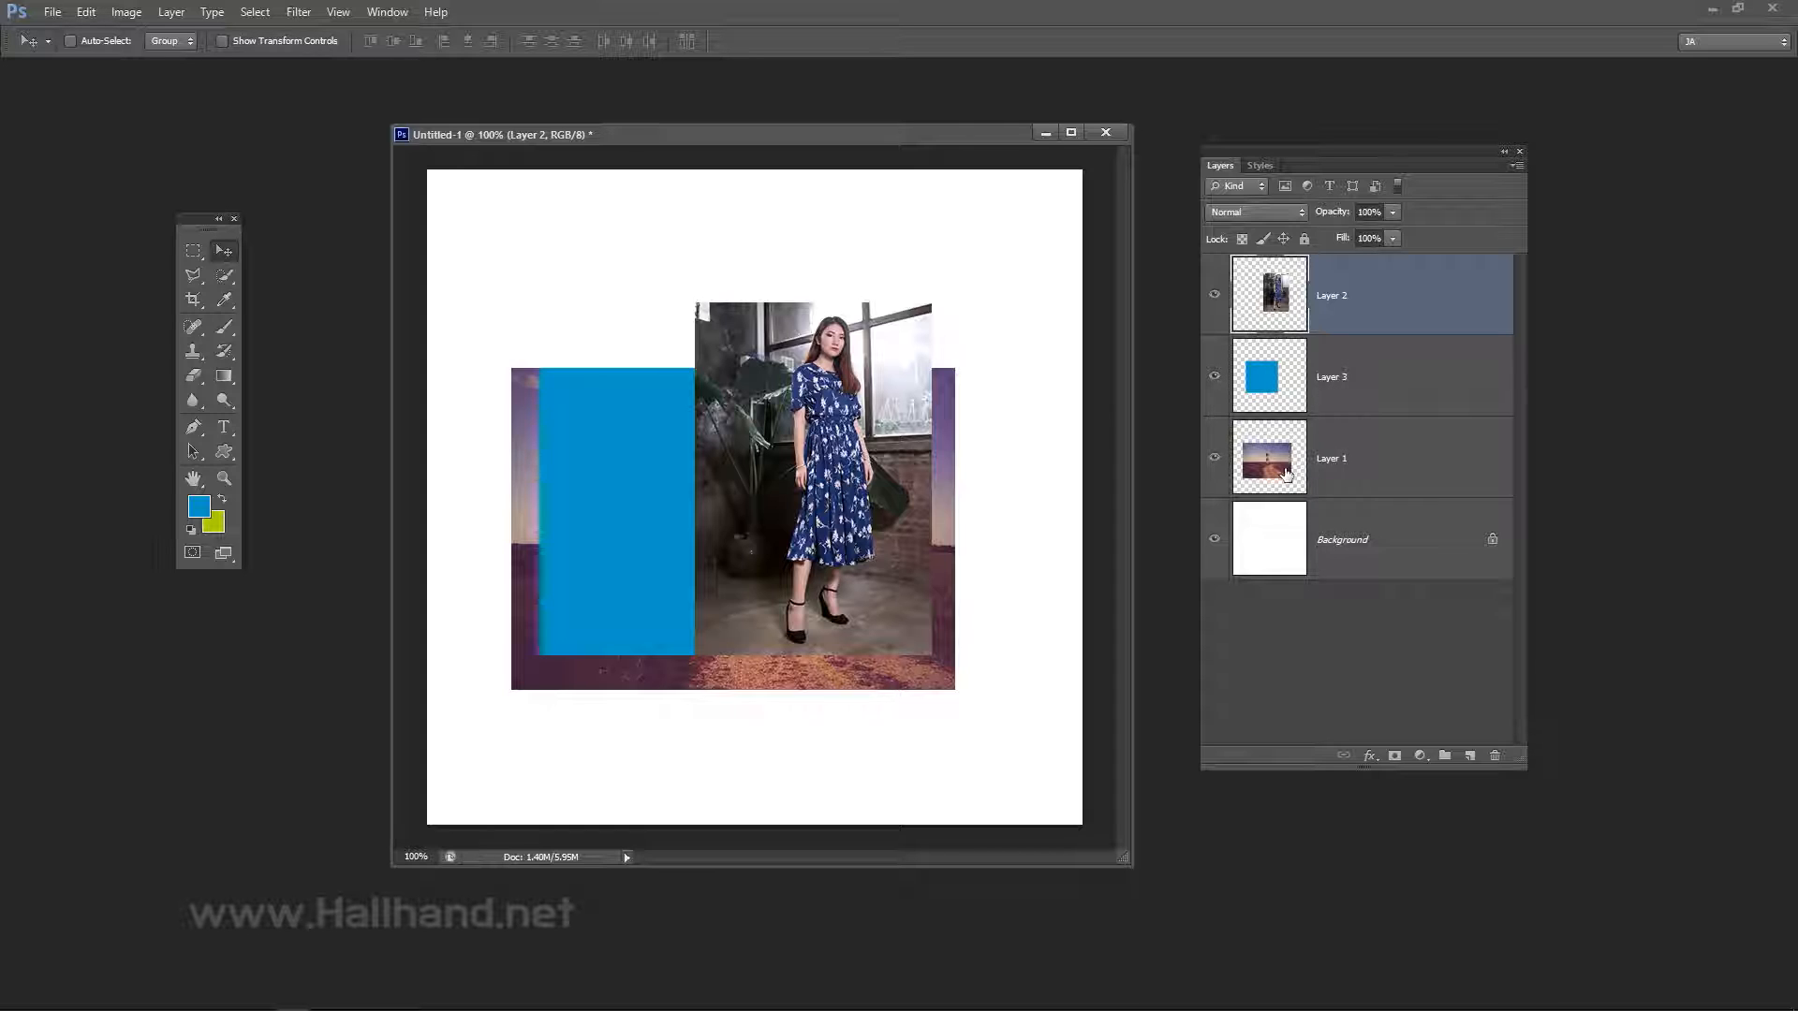
left_click_drag(821, 491, 848, 513)
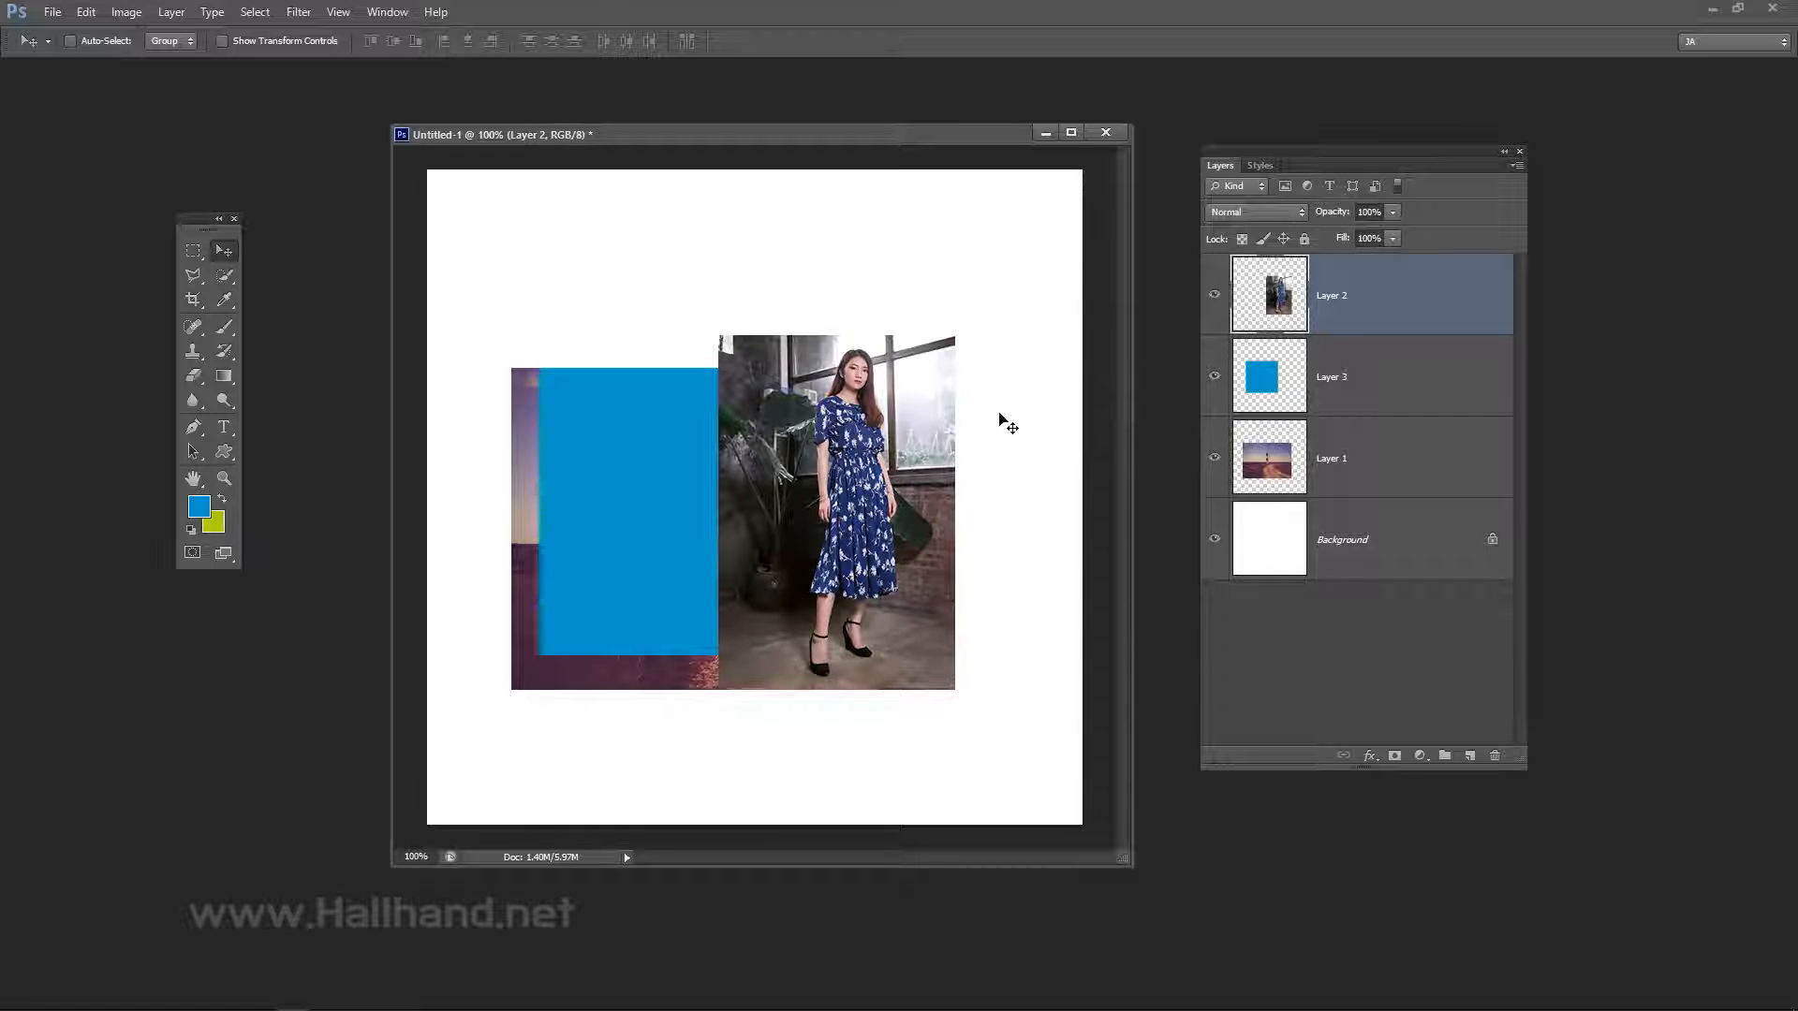
Select Layer 3, Layer 1, Background and Layer 2 in turn, repeating the sequence to examine the stacking order.
left_click(1379, 409)
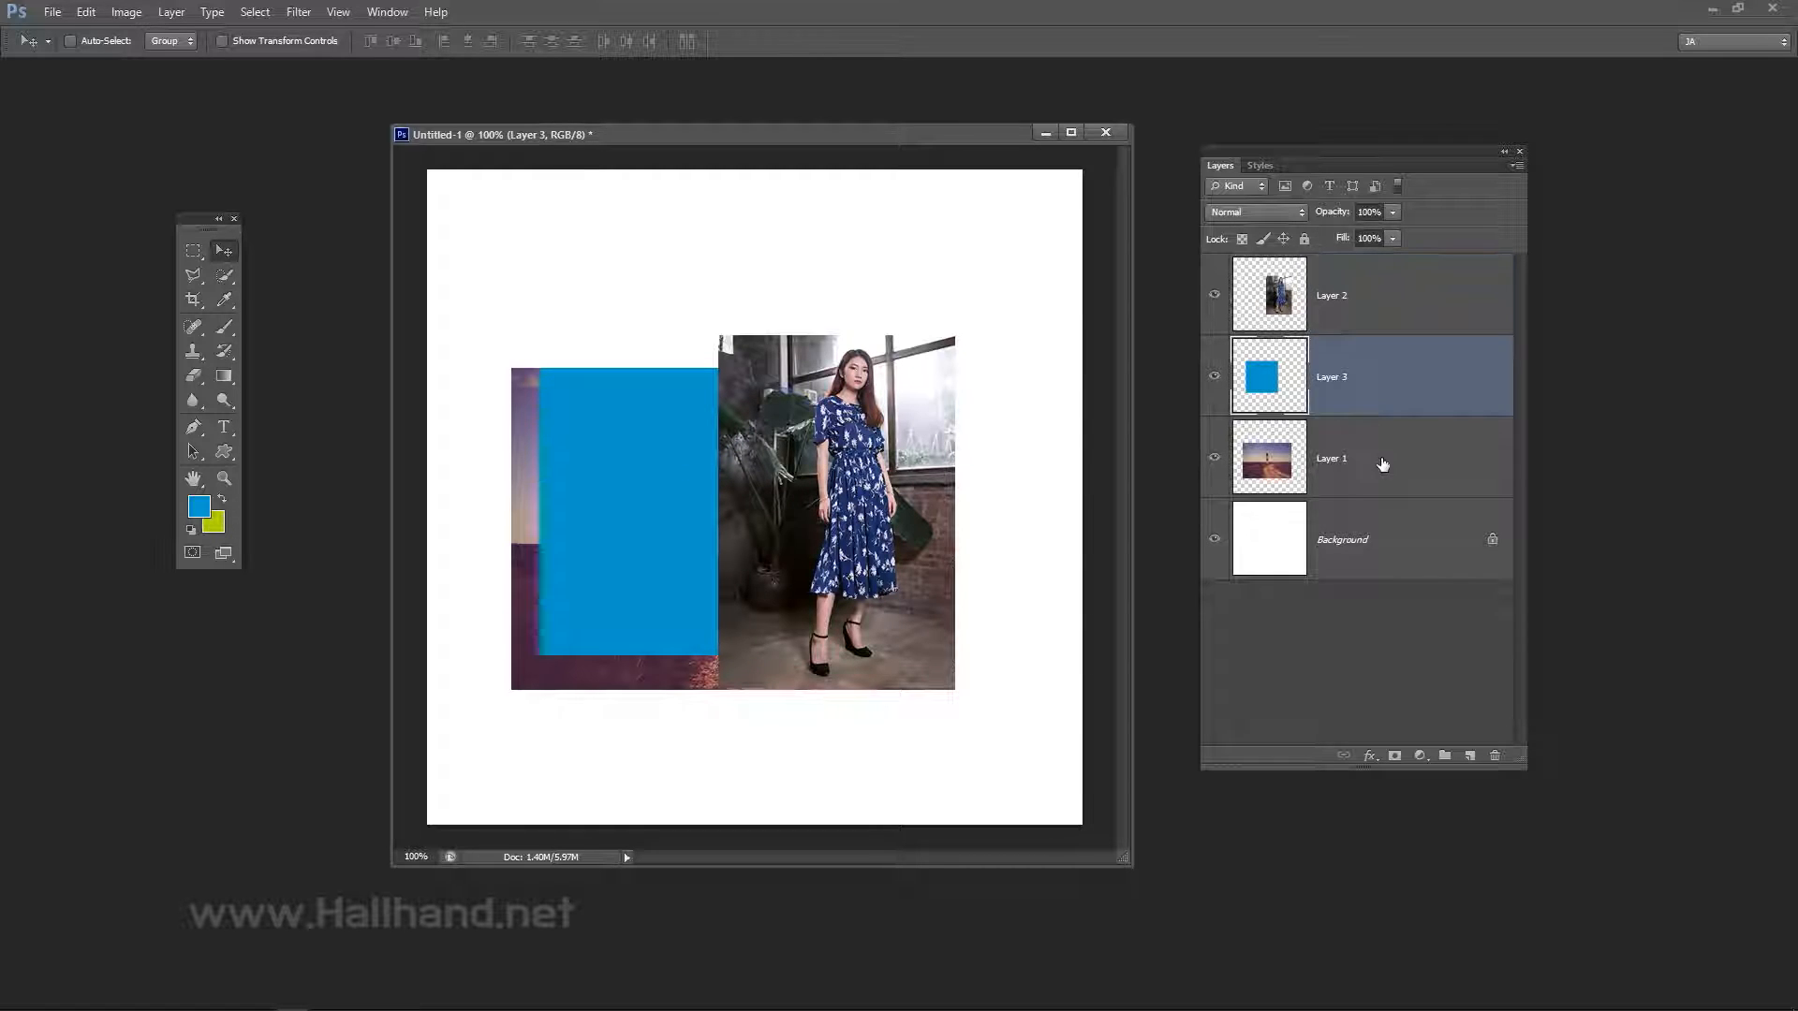
left_click(1382, 473)
left_click(1383, 535)
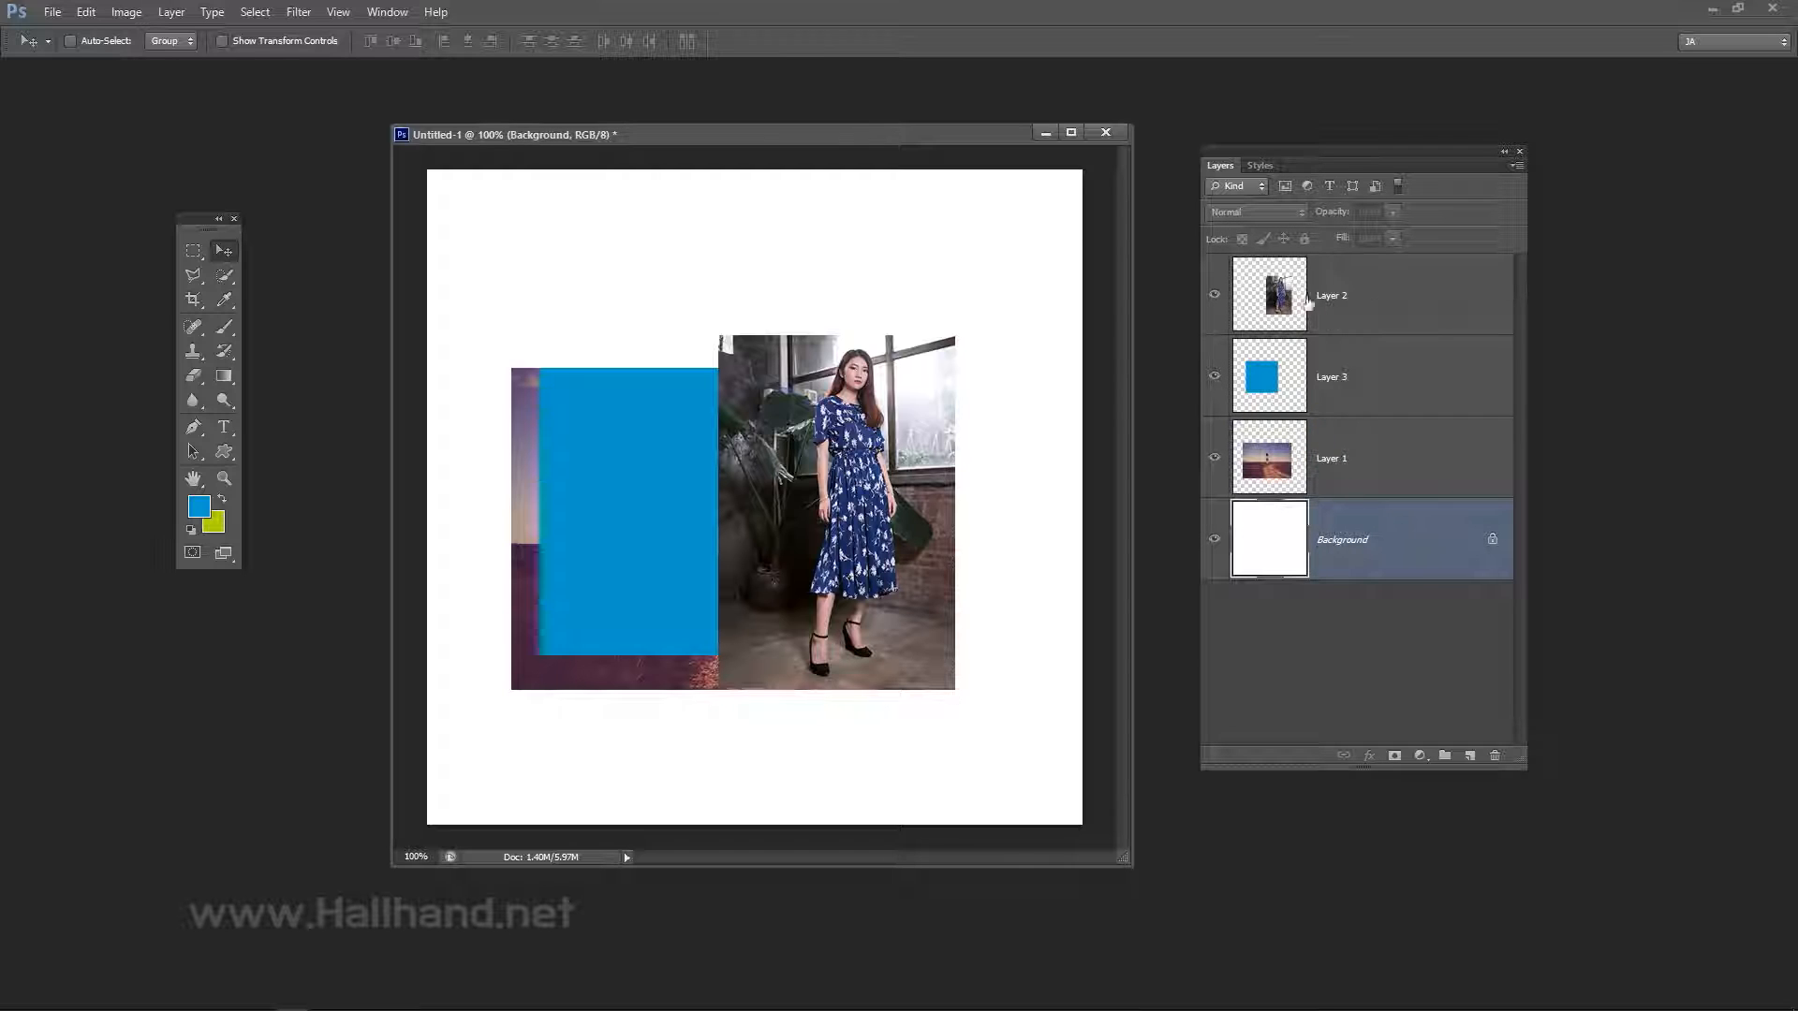
left_click(1372, 292)
left_click(1370, 391)
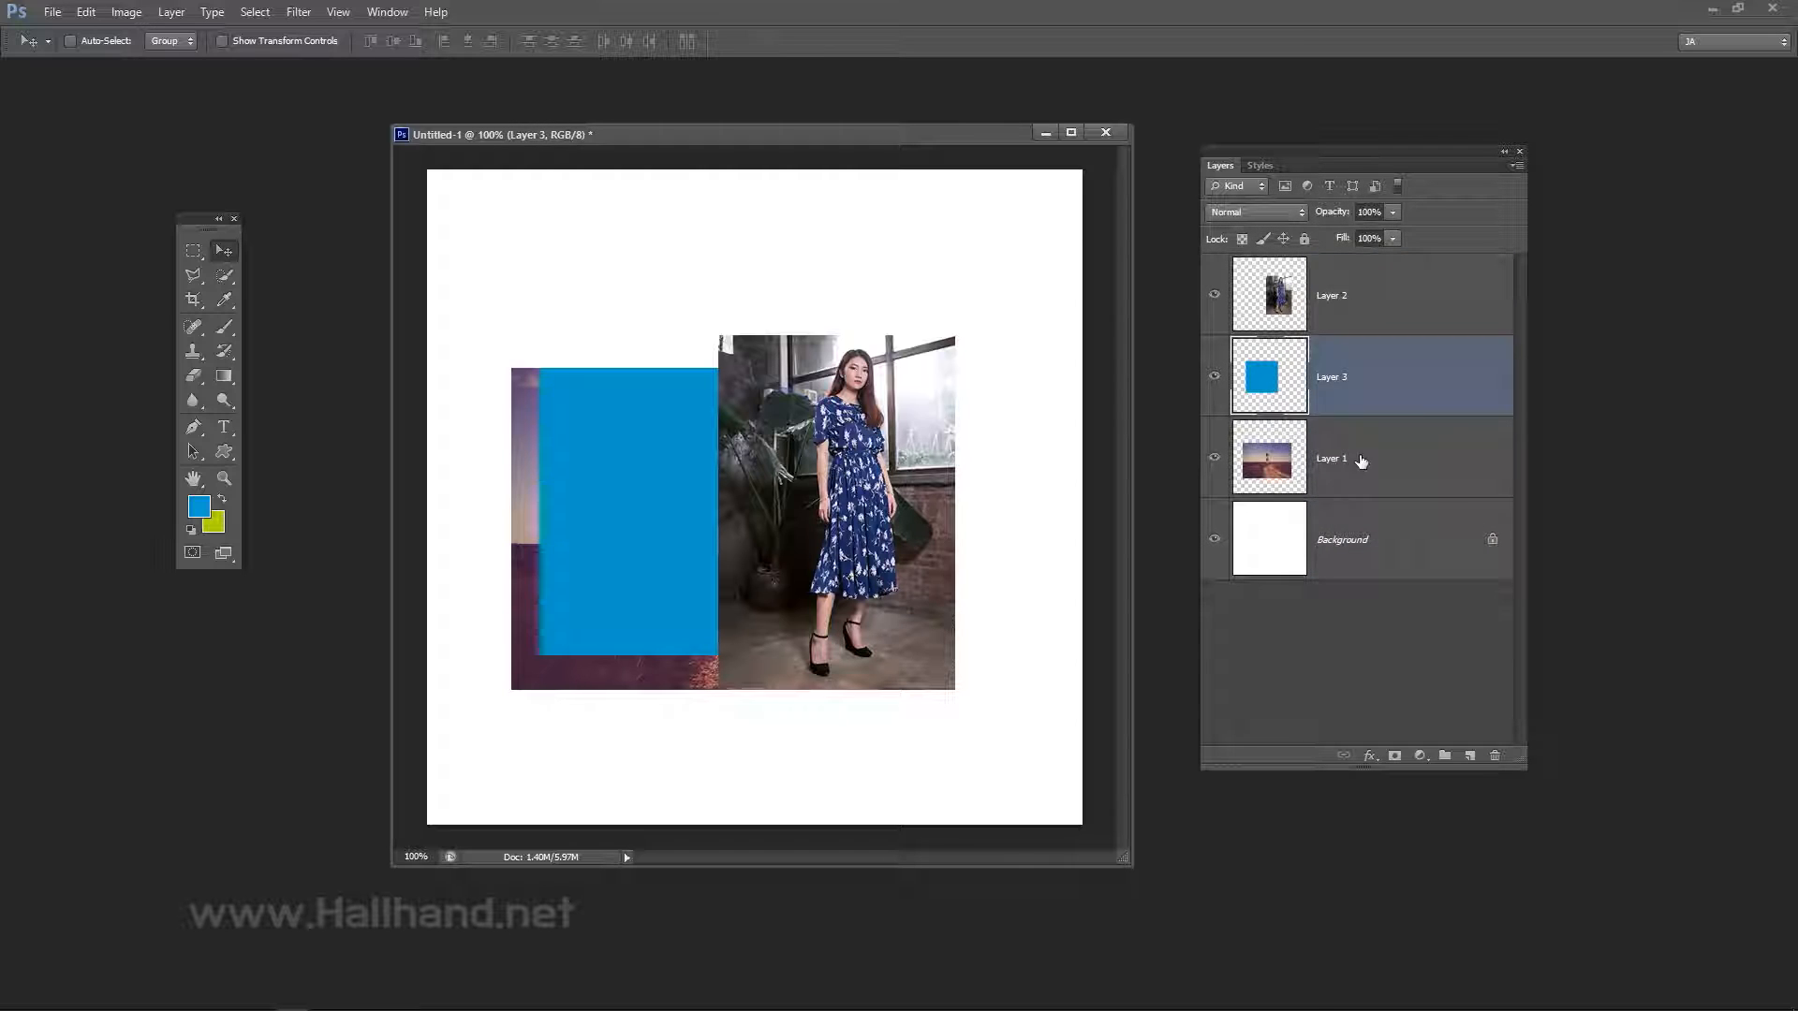
left_click(1362, 462)
left_click(1388, 536)
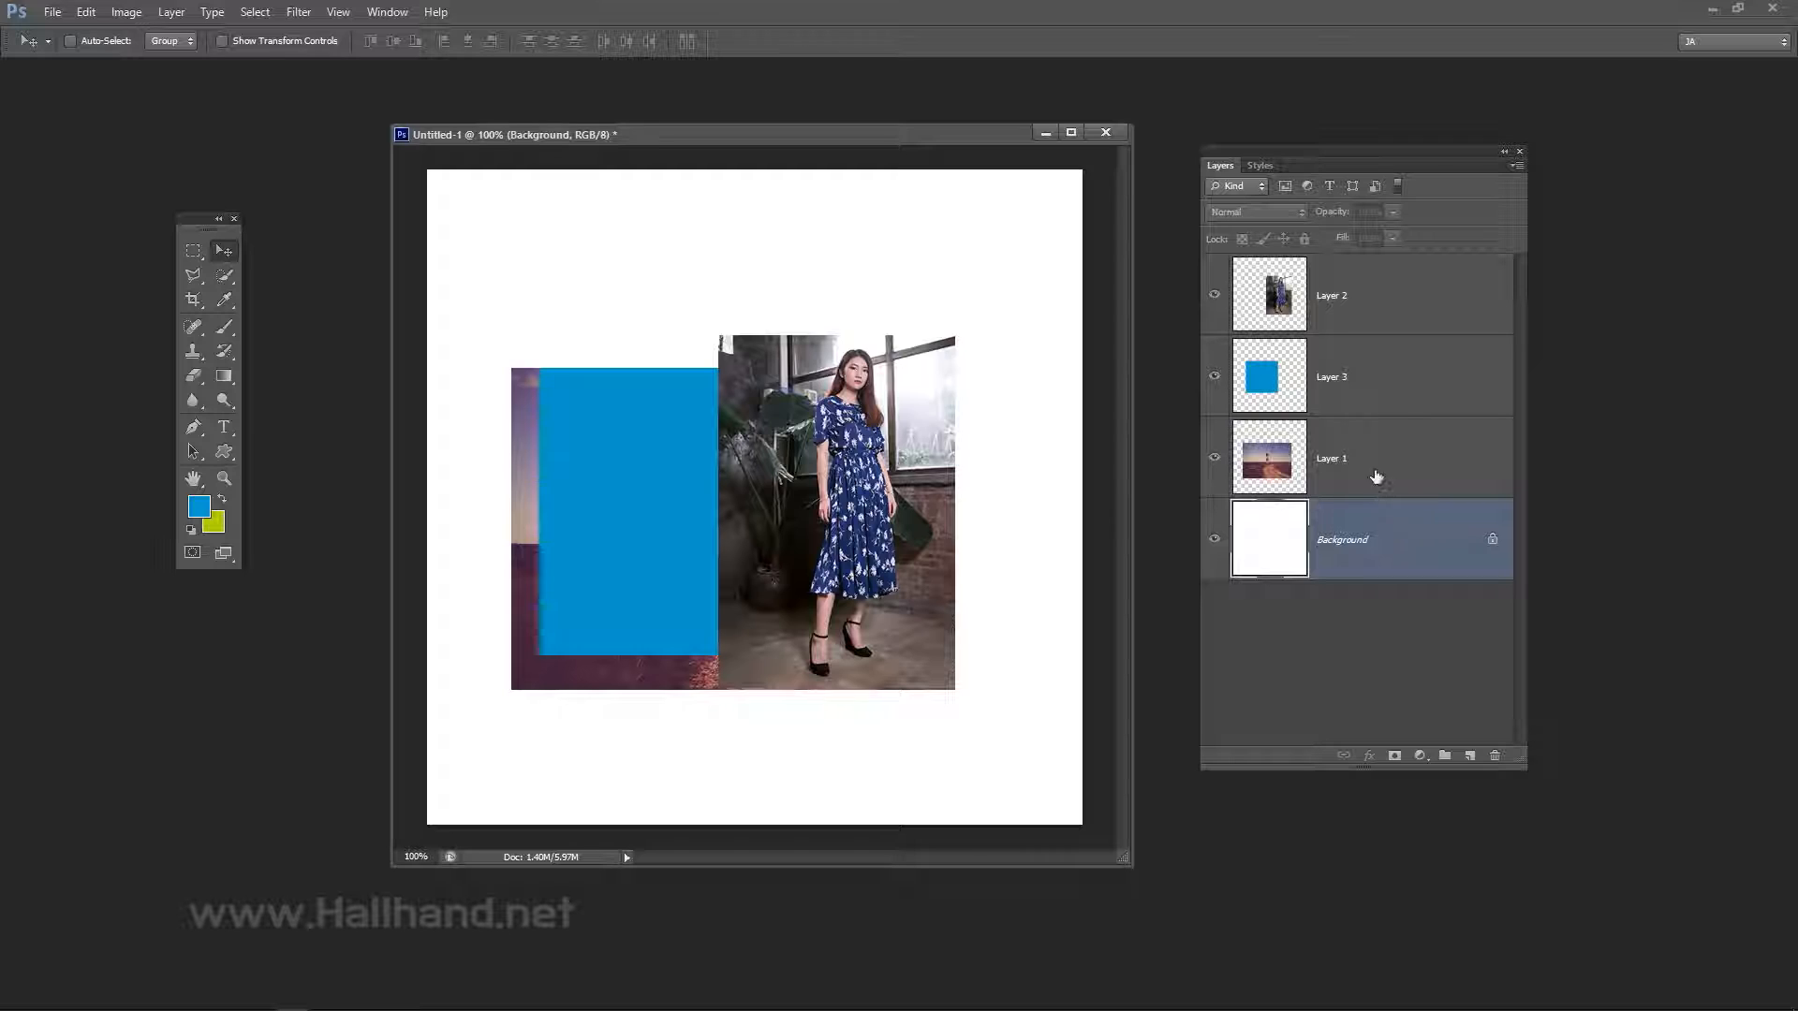
left_click(1360, 312)
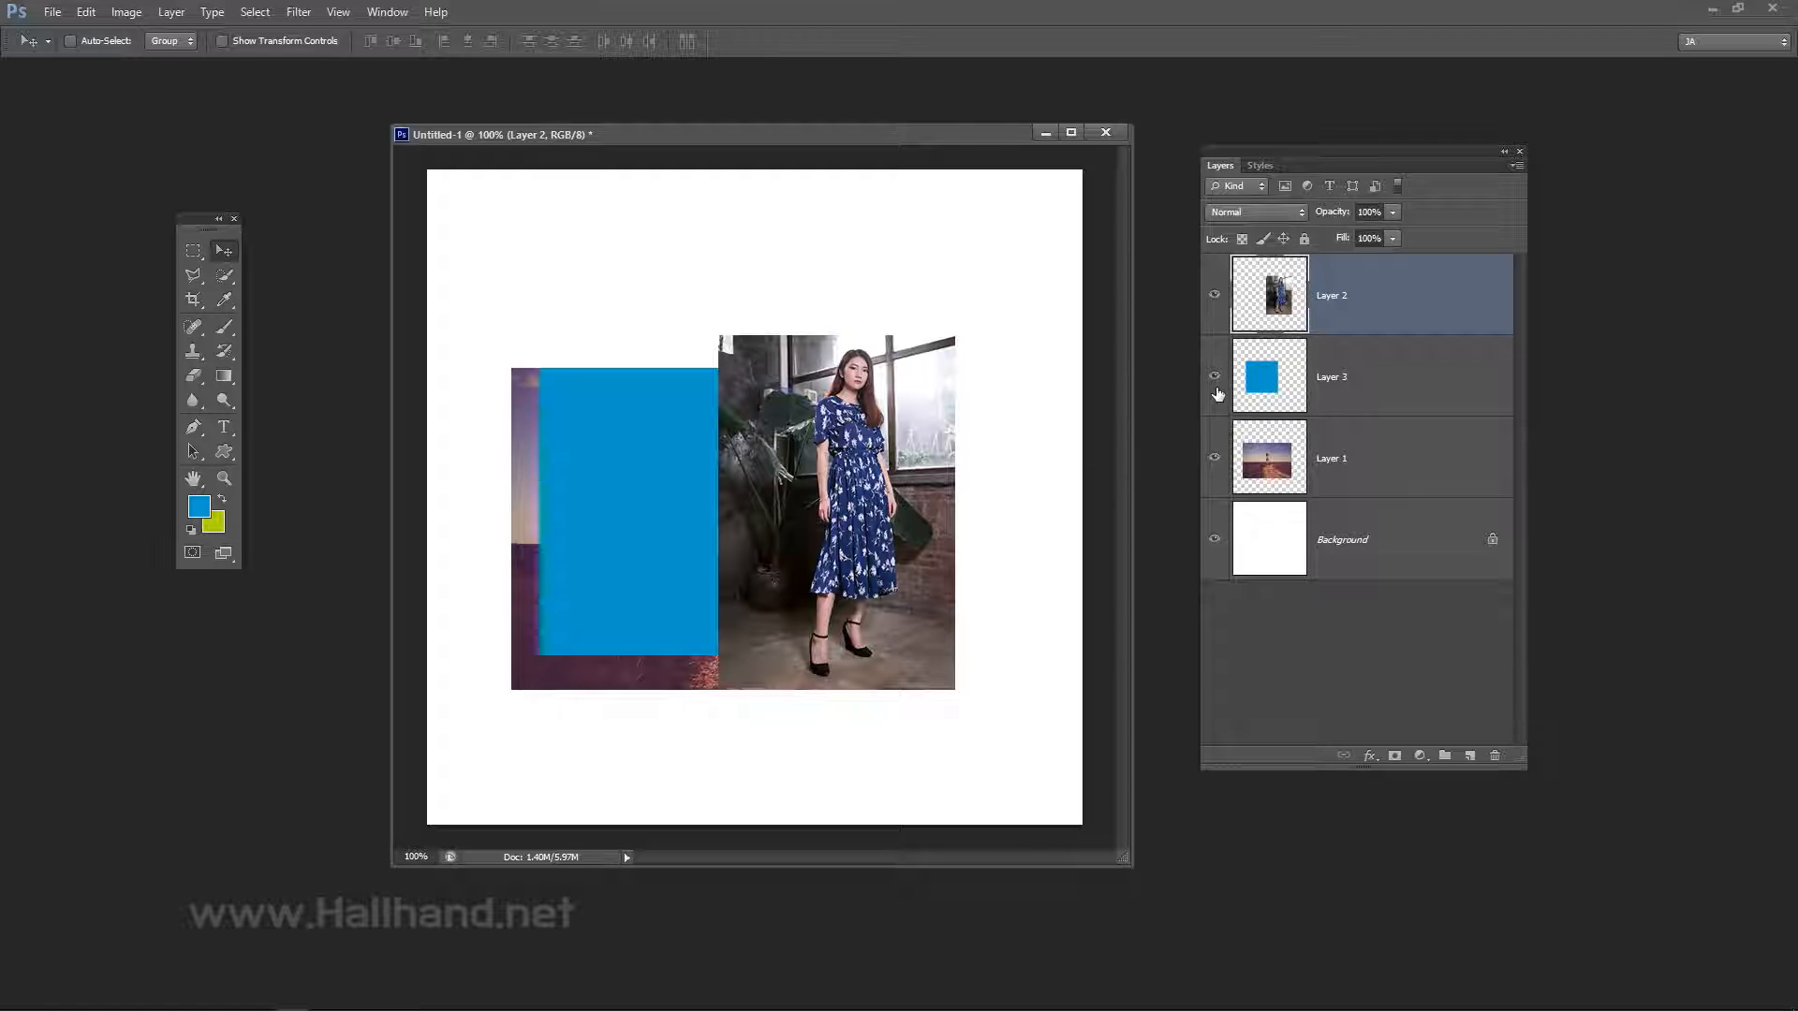
Free Transform the blue rectangle on Layer 3 to about 74% width and 82% height, and move it over the landscape photo's upper-left corner.
left_click(1346, 382)
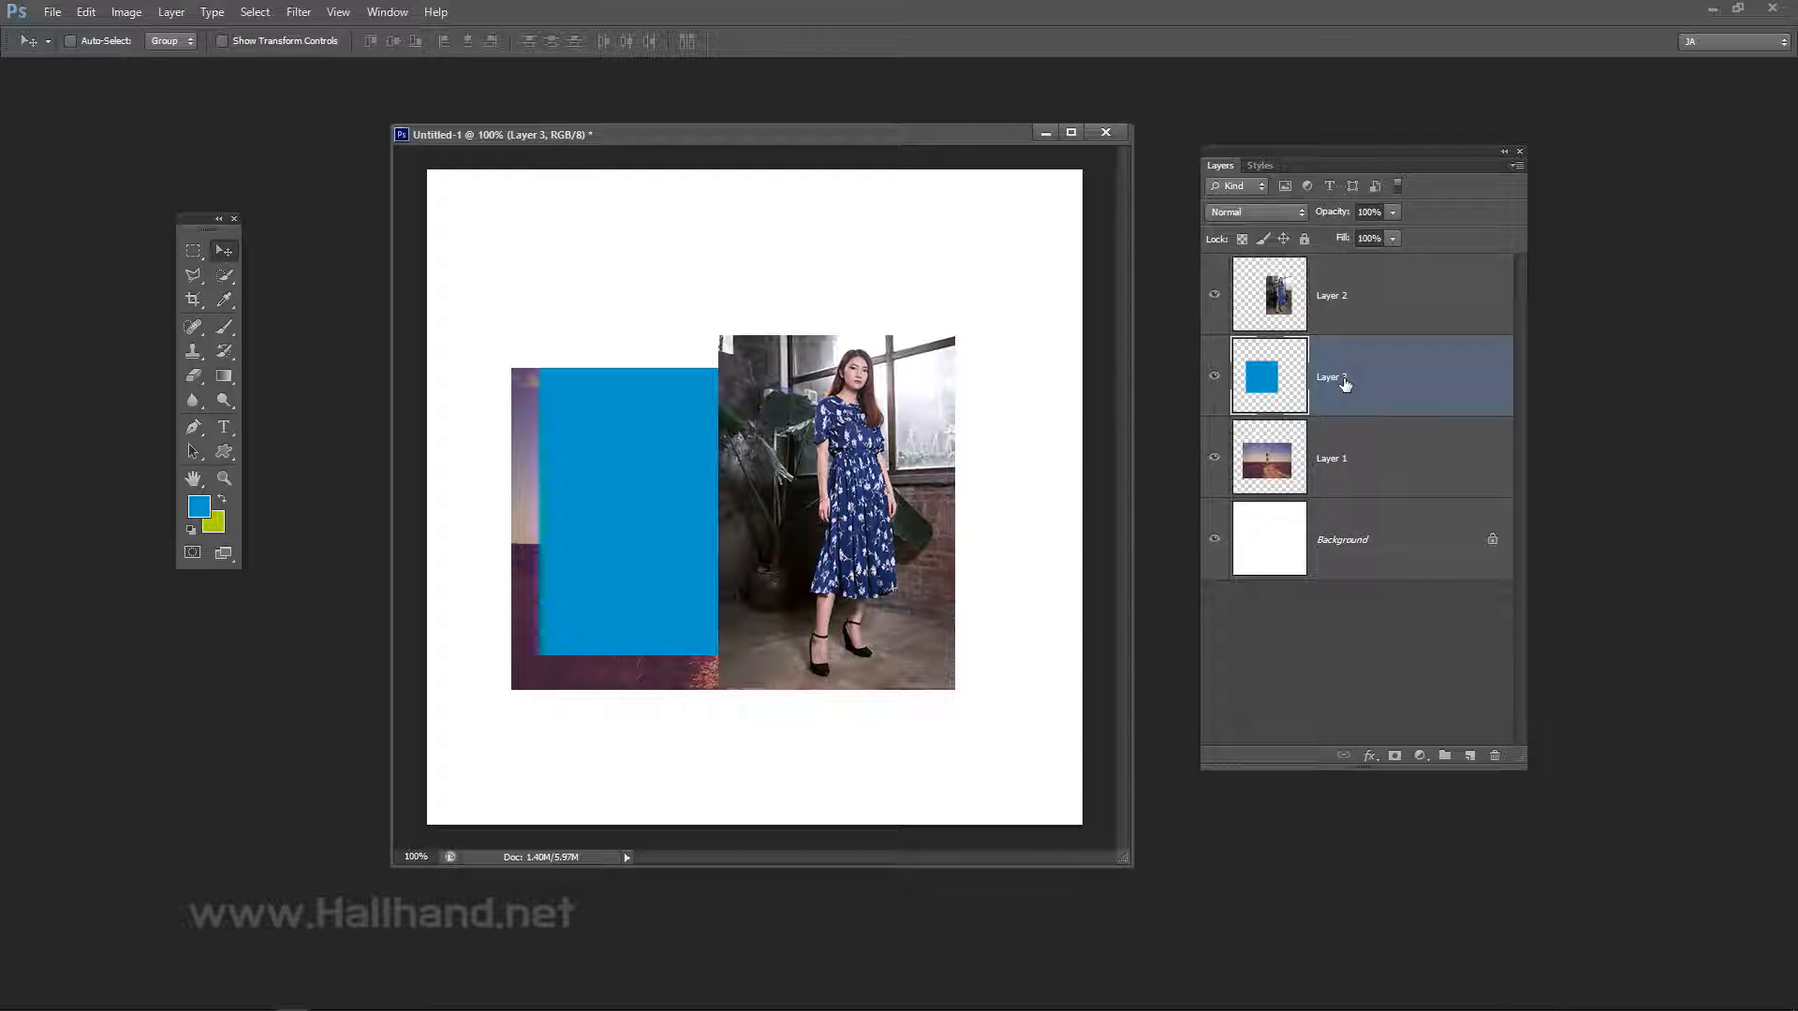
left_click(86, 11)
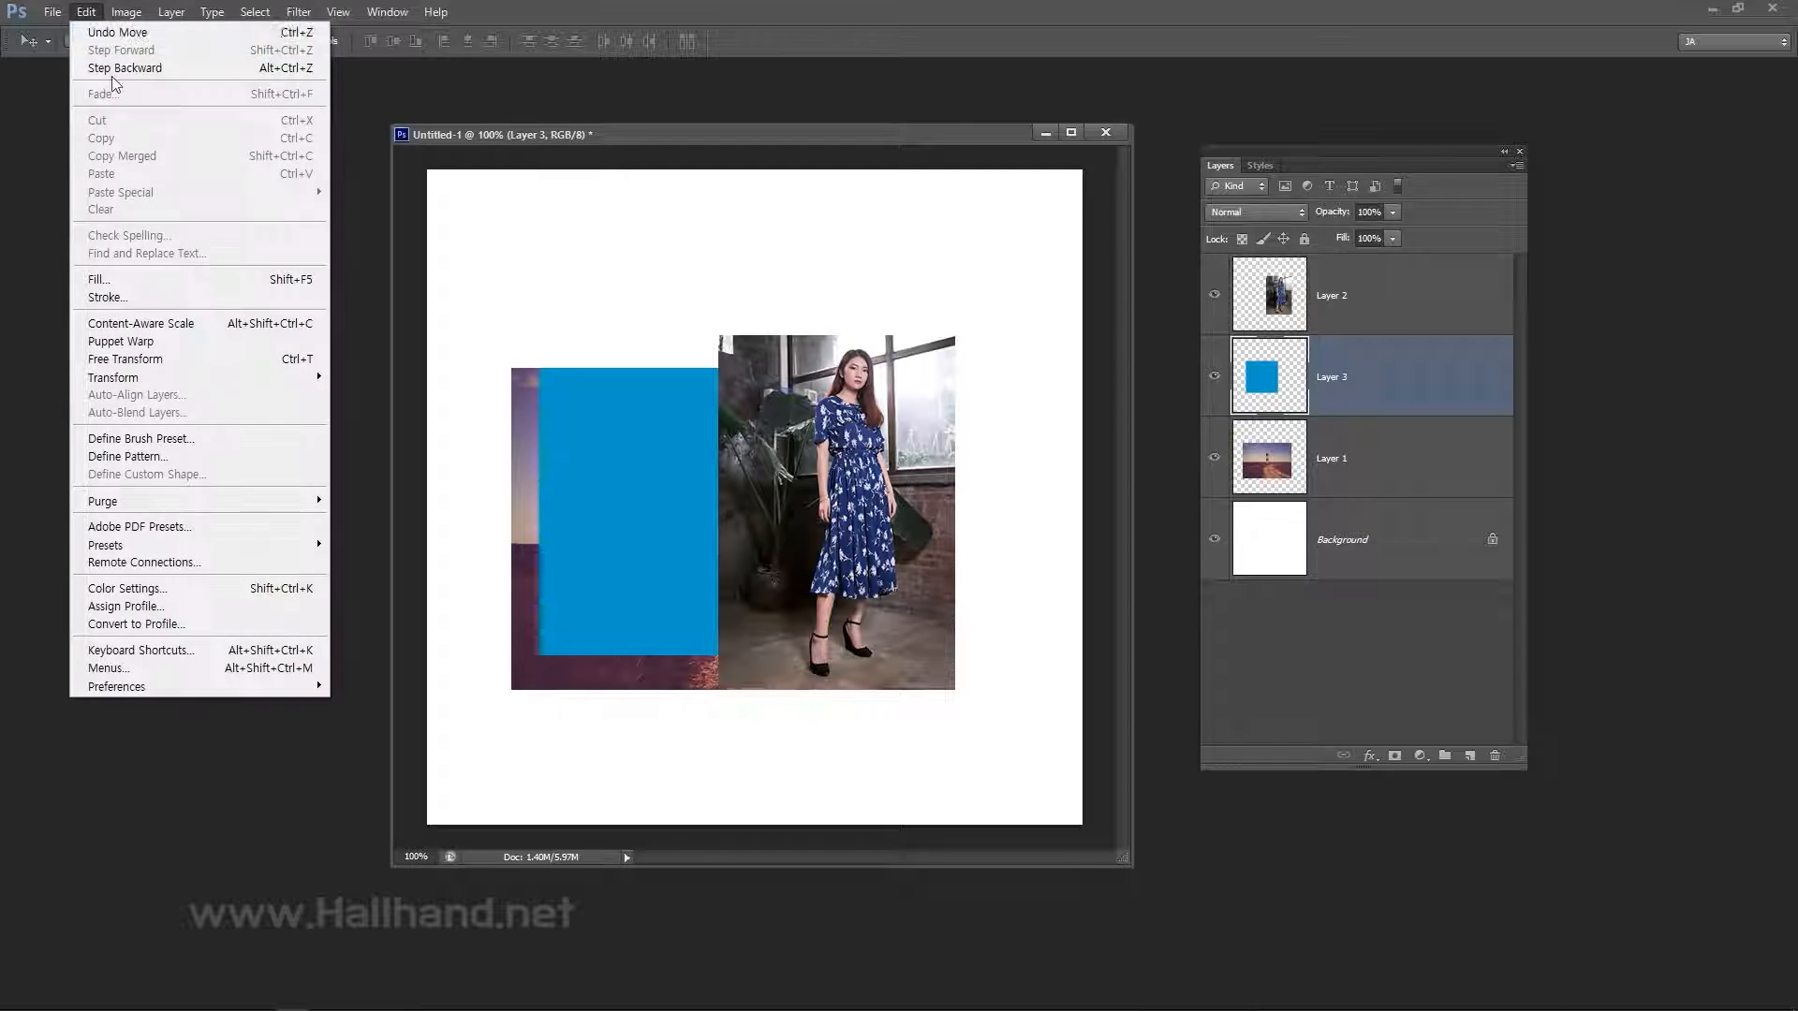
left_click(196, 359)
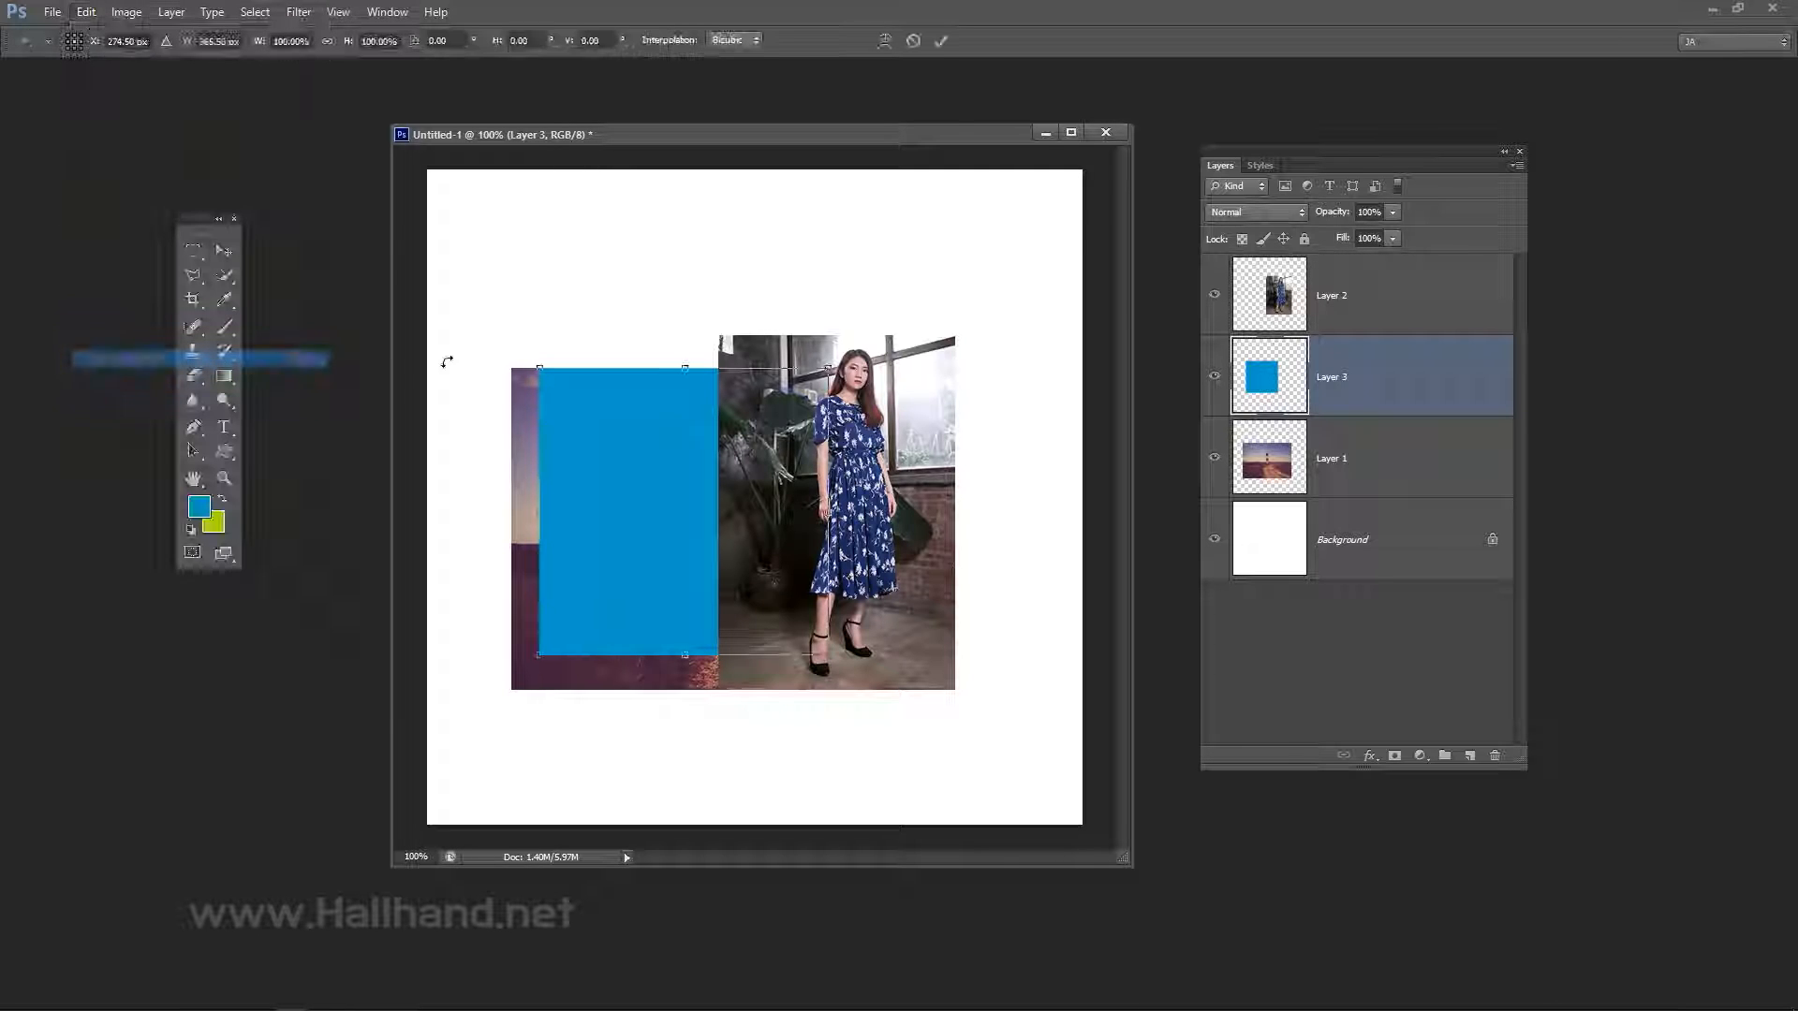
mouse_move(539, 366)
left_mouse_down()
mouse_move(622, 413)
mouse_move(587, 403)
mouse_move(542, 345)
left_mouse_up()
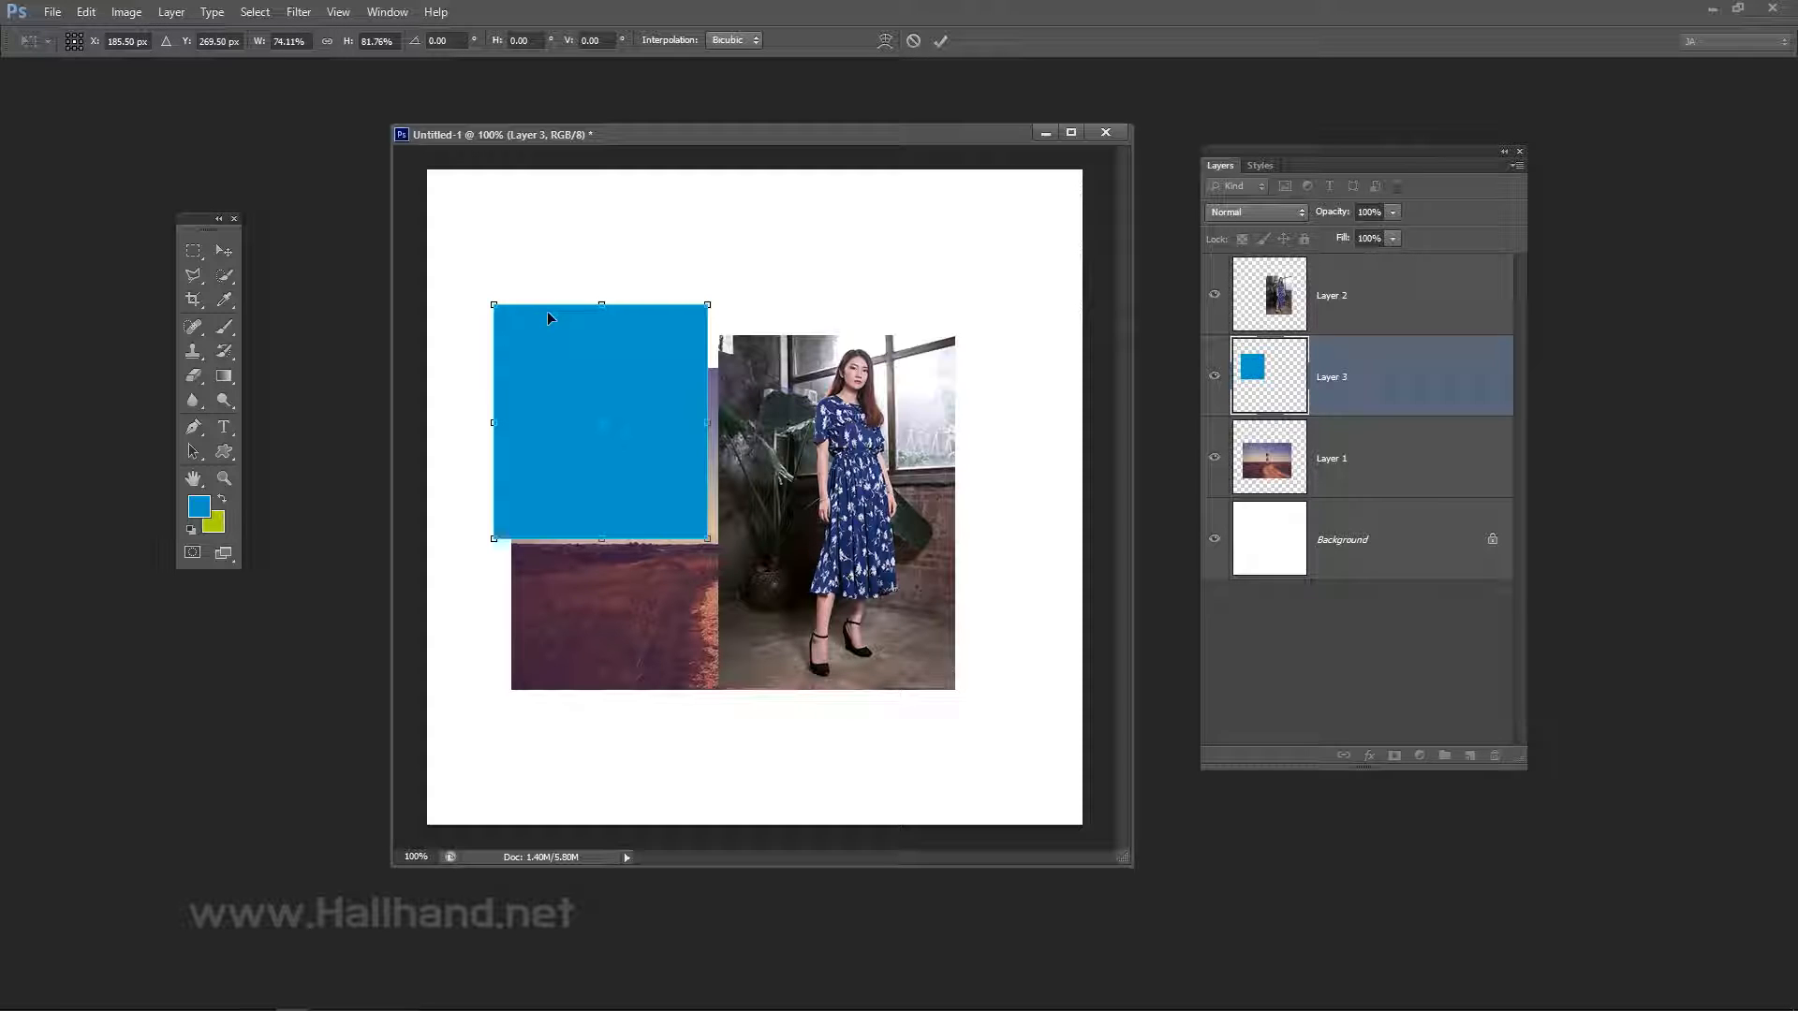
key("Return")
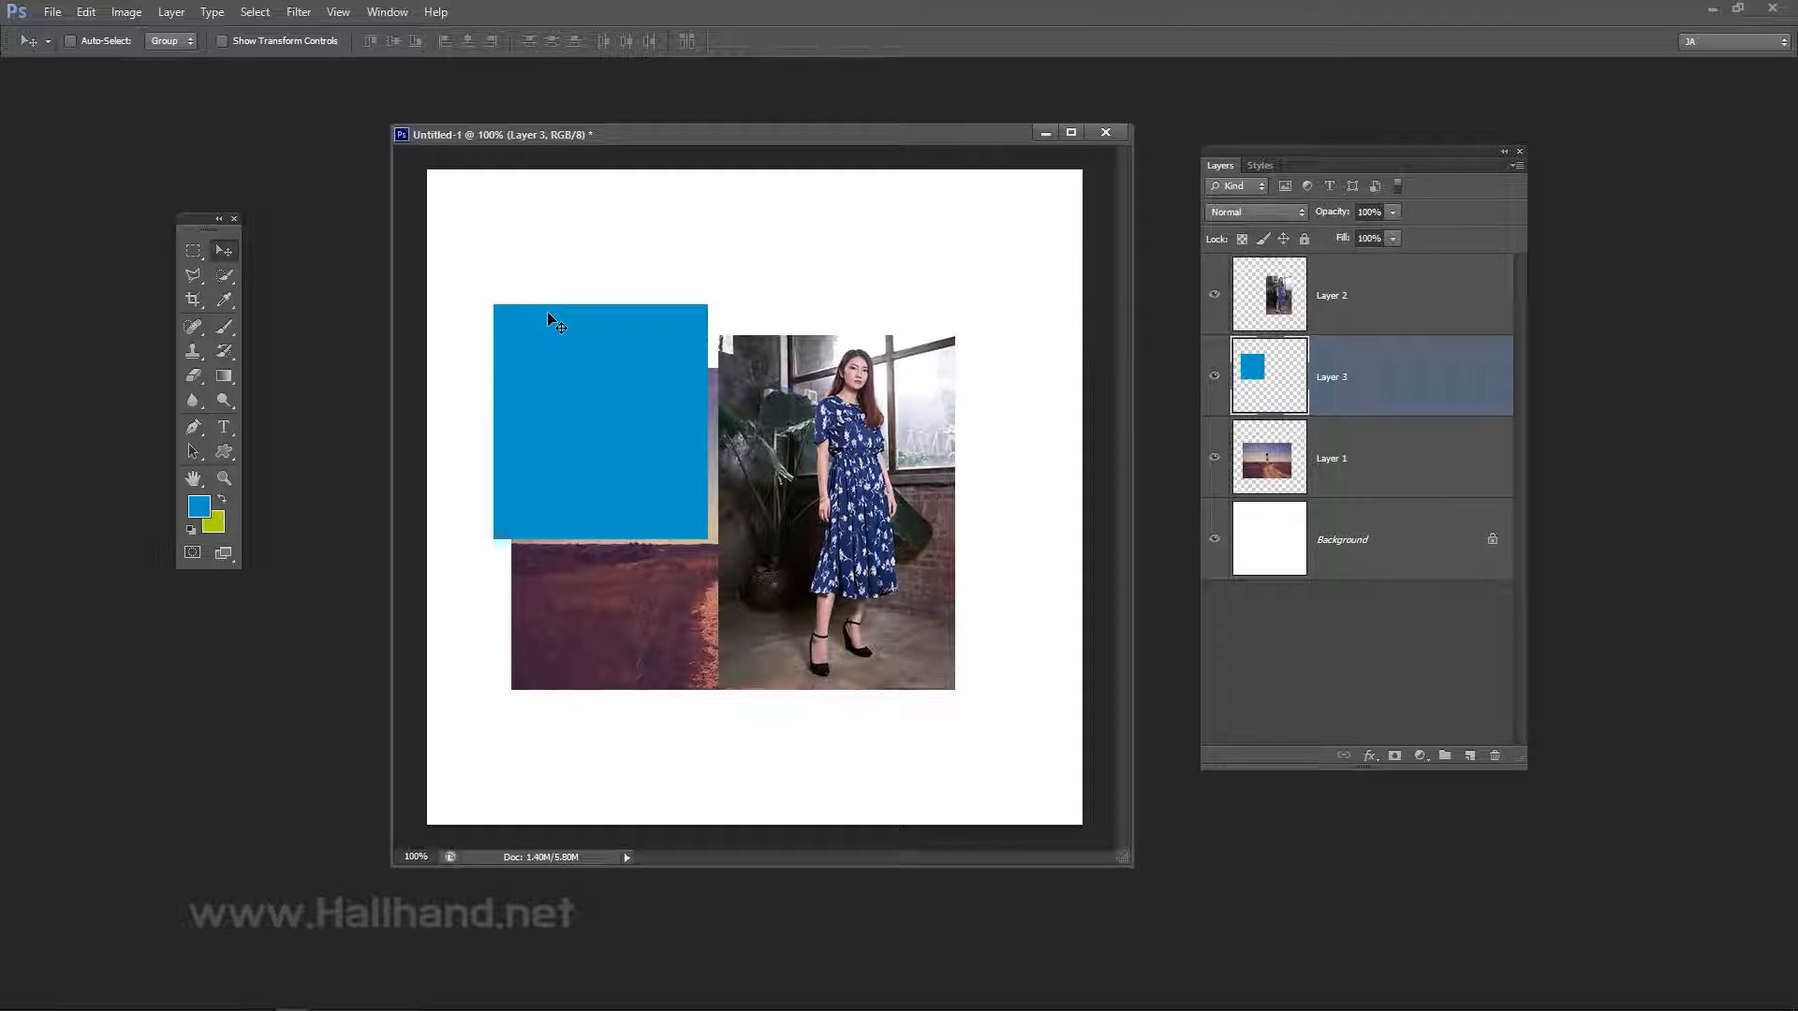